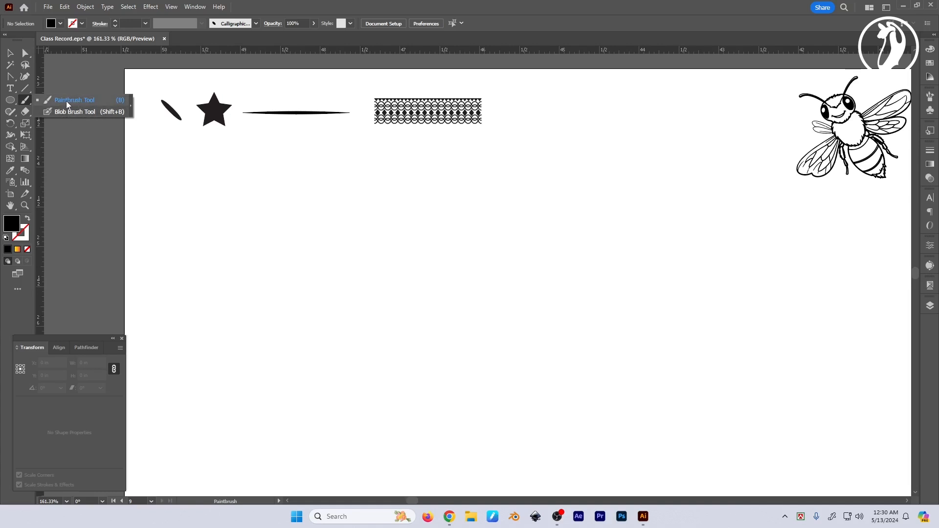
# Step: Activate the Paintbrush tool and choose the 5 pt. Round calligraphic brush from the brush collection
pyautogui.click(66, 101)
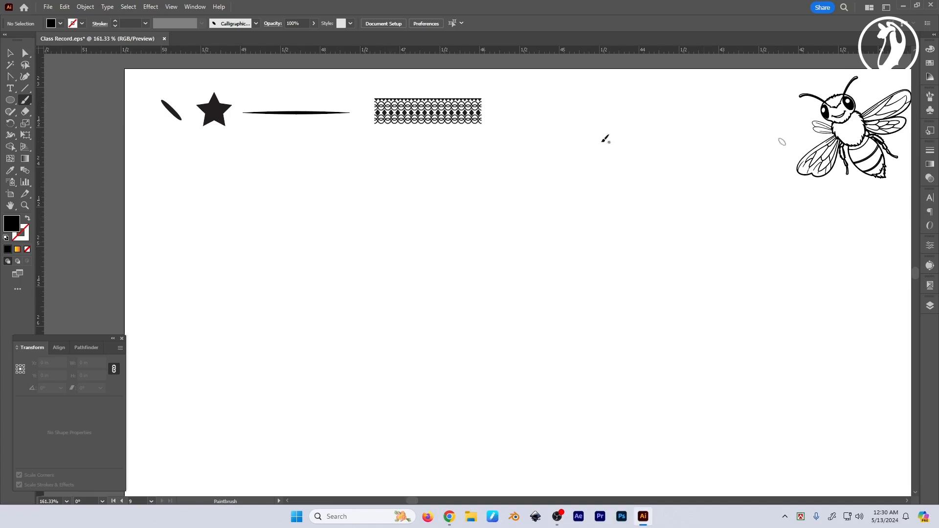
pyautogui.click(931, 97)
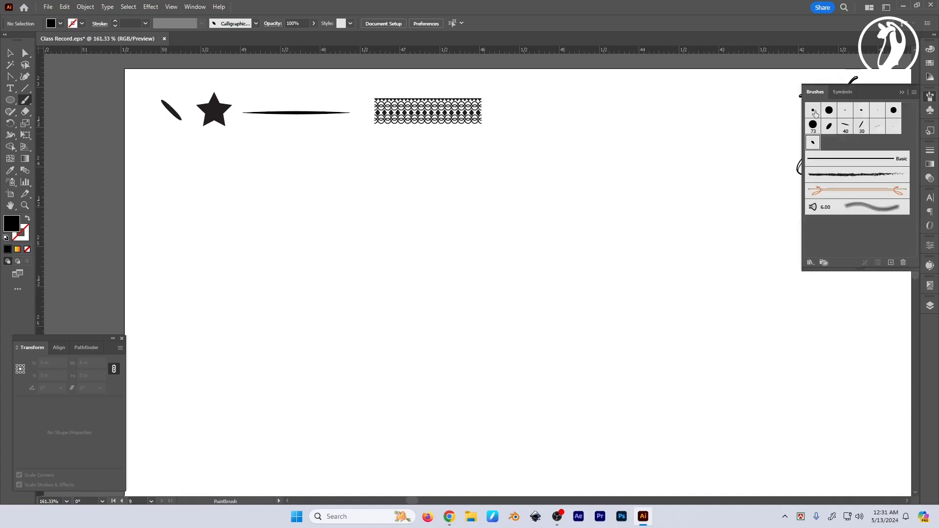
pyautogui.click(813, 111)
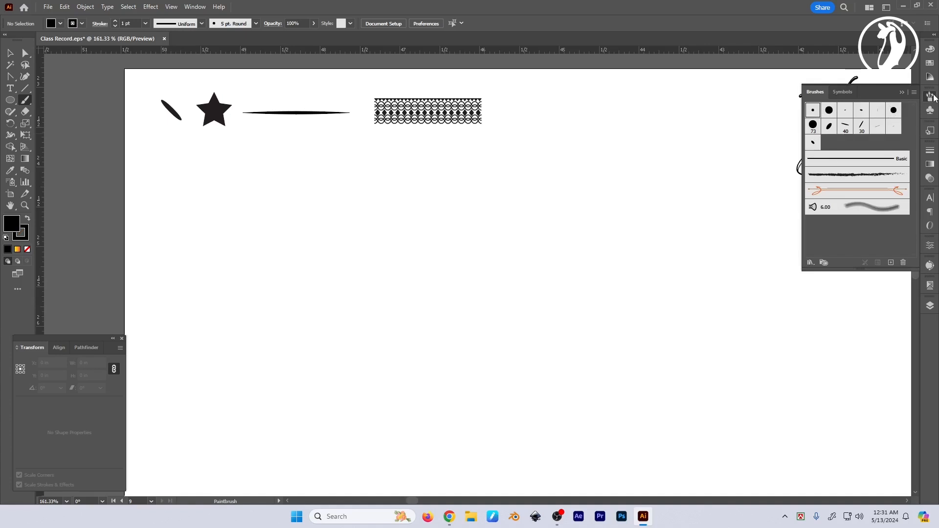
pyautogui.click(196, 7)
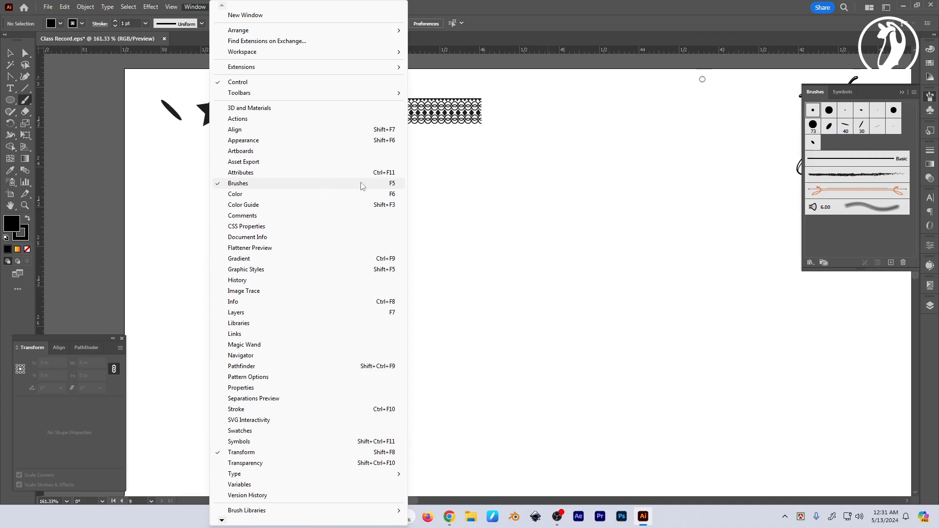
pyautogui.click(880, 97)
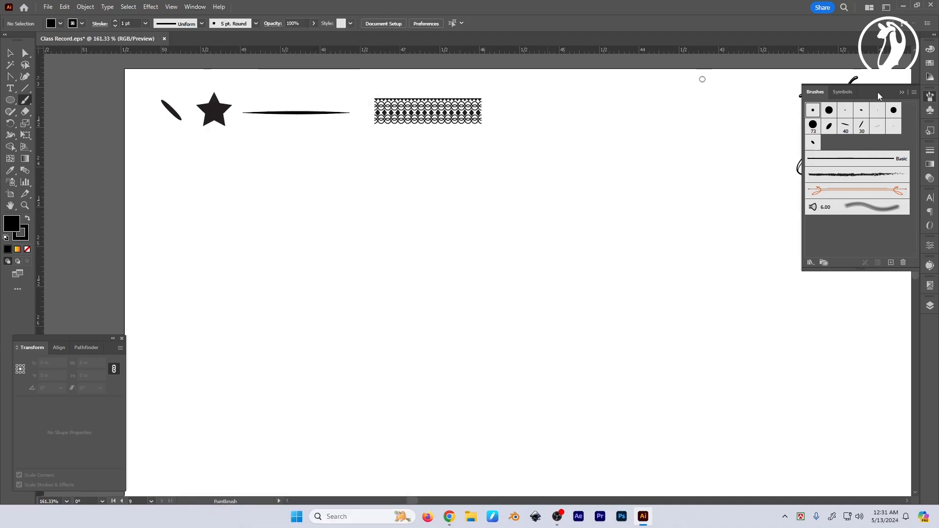
# Step: Open the Paintbrush tool options, keep Fidelity at Smooth and accept the settings
pyautogui.doubleClick(25, 101)
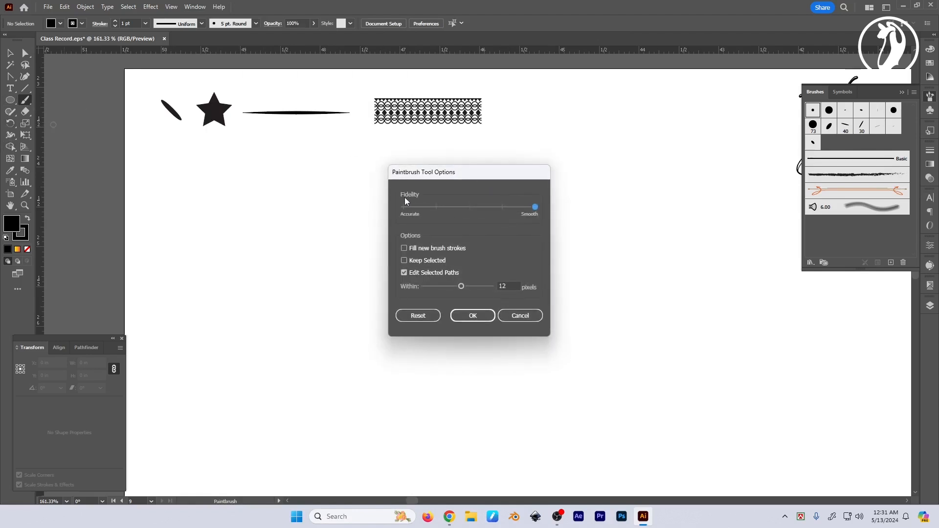
pyautogui.moveTo(478, 172); pyautogui.dragTo(486, 171)
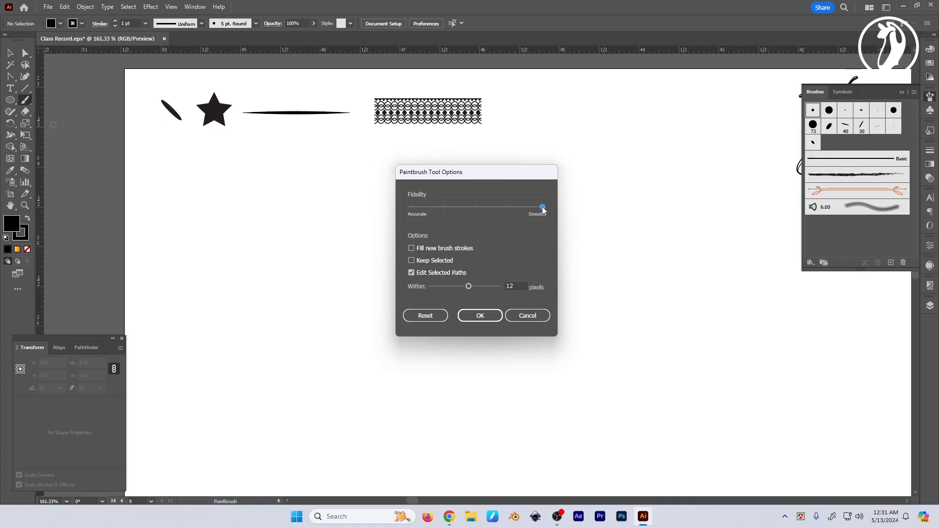
pyautogui.moveTo(542, 207)
pyautogui.mouseDown()
pyautogui.moveTo(423, 216)
pyautogui.moveTo(559, 211)
pyautogui.moveTo(427, 214)
pyautogui.moveTo(541, 210)
pyautogui.mouseUp()
pyautogui.press('Return')
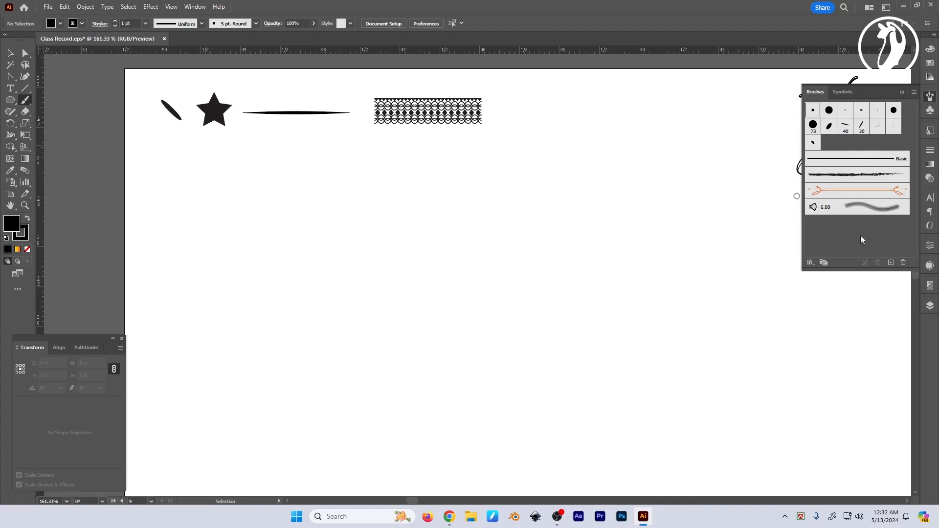
# Step: Open the Arrows_Special brush library and enlarge it to show more of its brushes
pyautogui.click(914, 94)
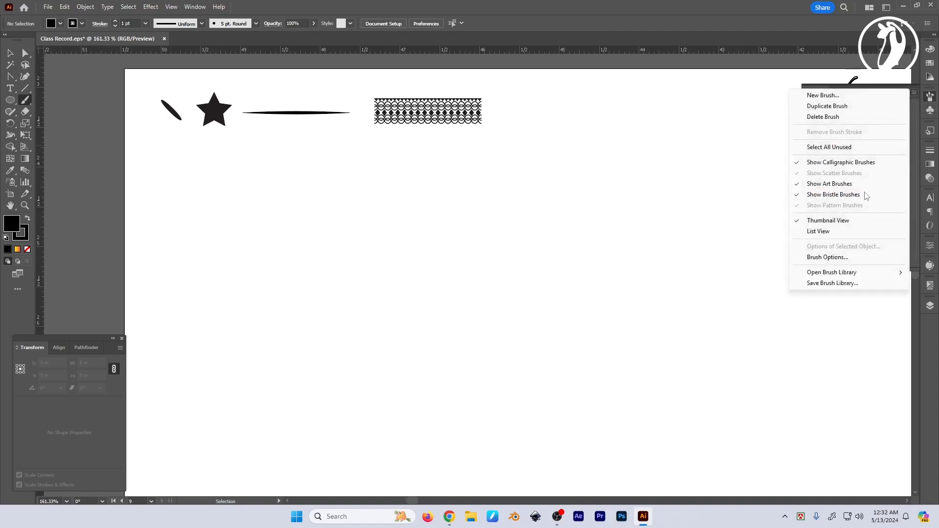
pyautogui.moveTo(842, 275)
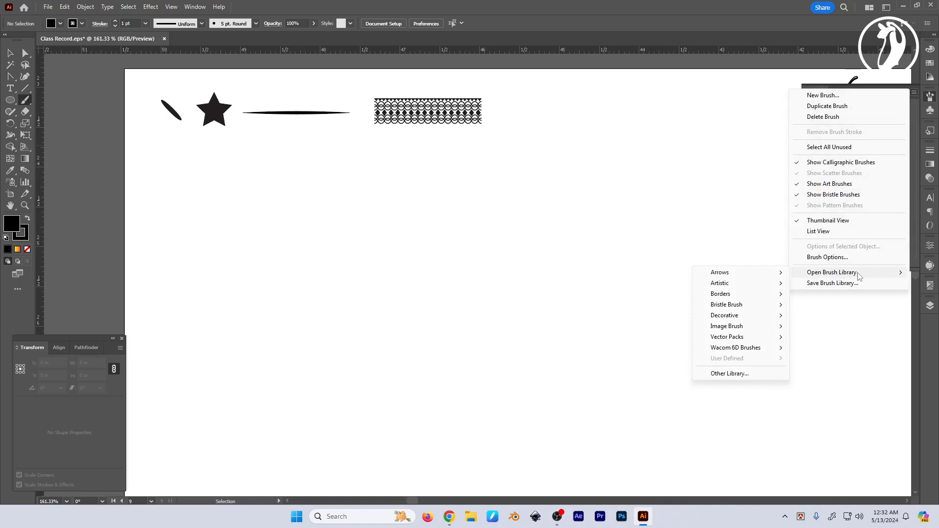
pyautogui.moveTo(730, 277)
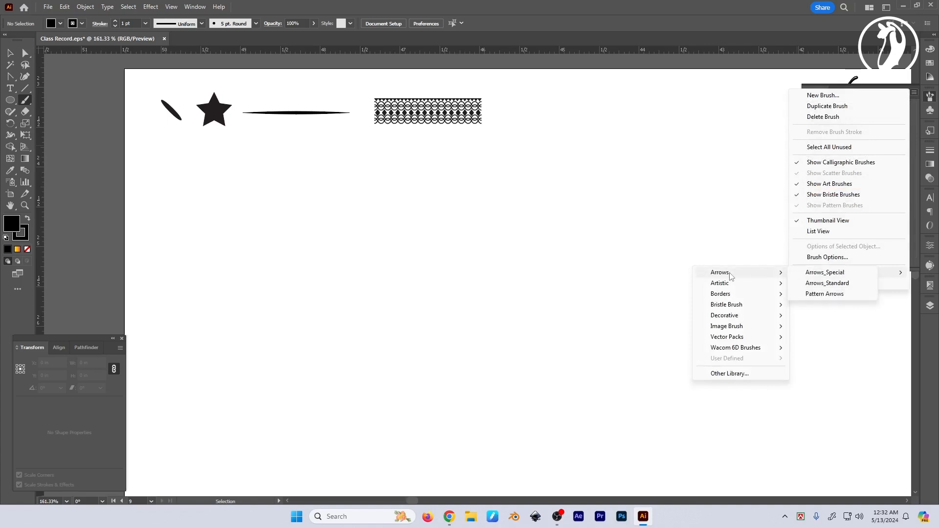
pyautogui.click(824, 272)
pyautogui.moveTo(817, 137); pyautogui.dragTo(667, 104)
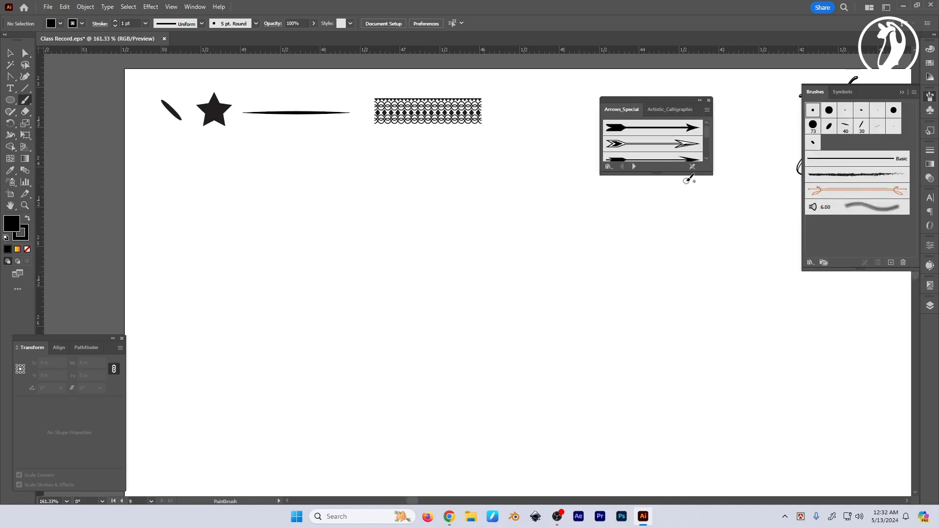
pyautogui.moveTo(690, 175); pyautogui.dragTo(692, 313)
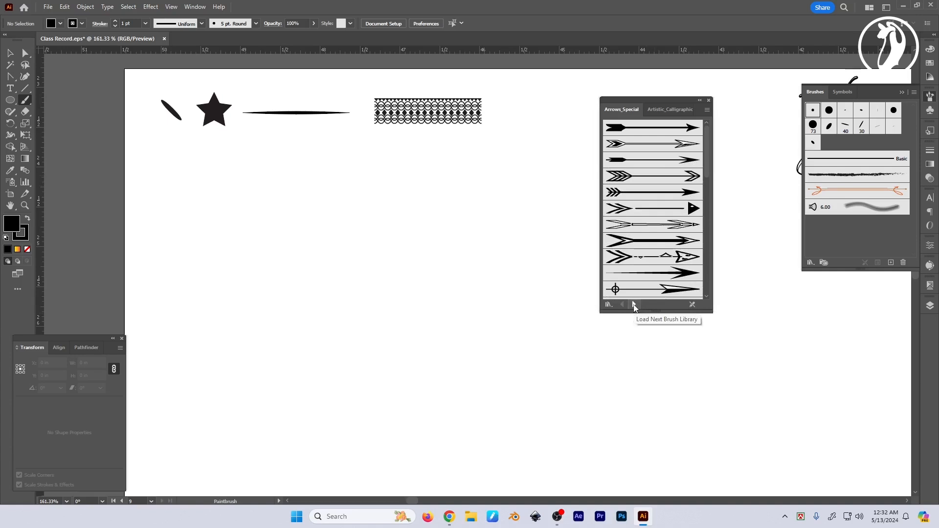
# Step: Browse the brush libraries, choose the 1 pt. Round brush from Artistic_Calligraphic and clear the library away from the drawing area
pyautogui.click(634, 305)
pyautogui.click(634, 305)
pyautogui.click(634, 304)
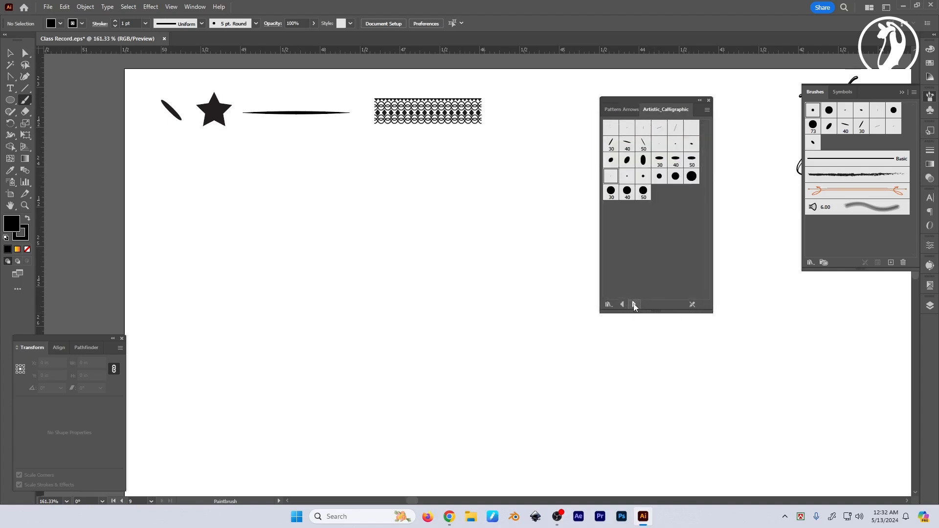
pyautogui.click(635, 305)
pyautogui.click(633, 305)
pyautogui.click(611, 178)
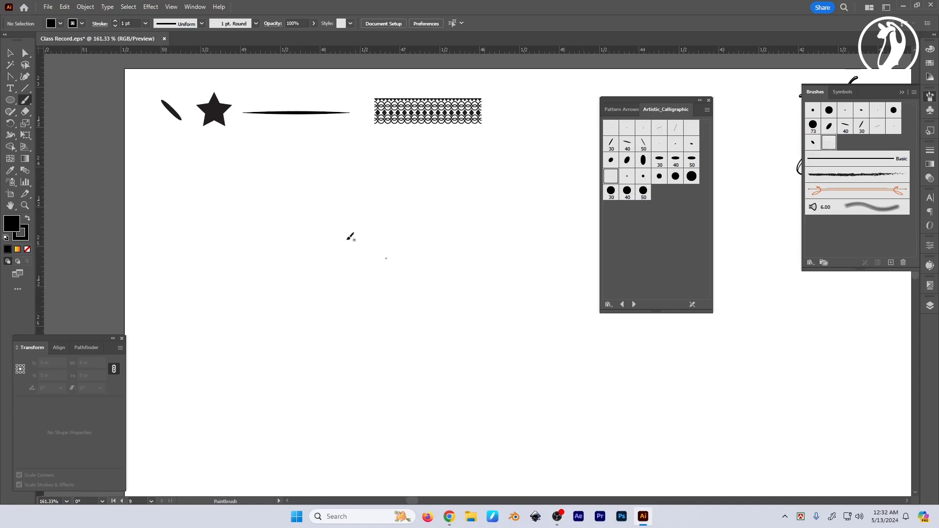
pyautogui.moveTo(645, 100); pyautogui.dragTo(856, 94)
pyautogui.click(902, 92)
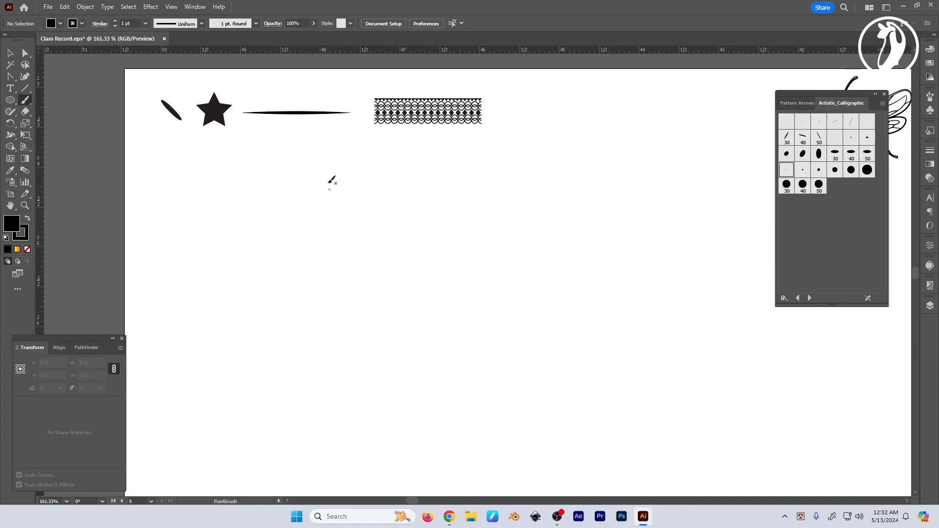
# Step: Draw a freehand signature with the 1 pt. Round brush below the sample shapes, undoing and redrawing its trailing scribbles
pyautogui.moveTo(324, 187); pyautogui.dragTo(319, 370)
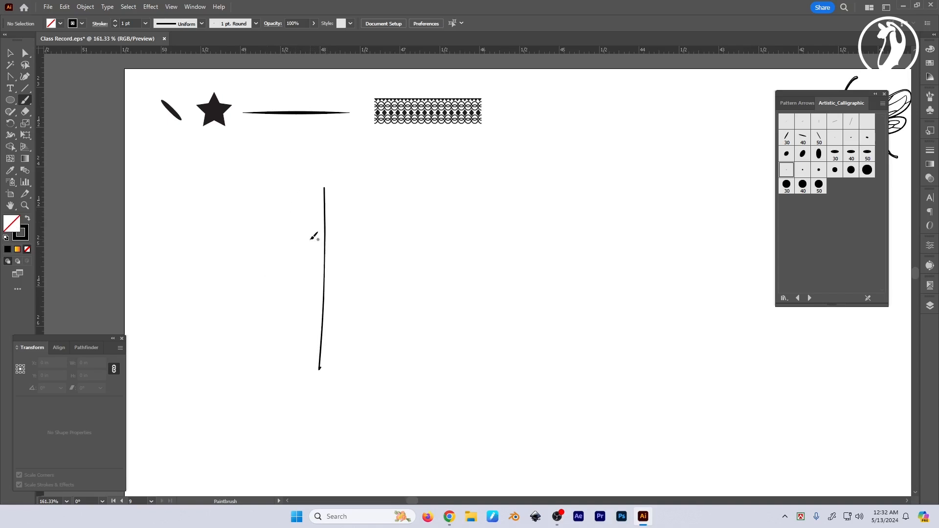
pyautogui.moveTo(304, 275)
pyautogui.mouseDown()
pyautogui.moveTo(318, 262)
pyautogui.moveTo(383, 337)
pyautogui.mouseUp()
pyautogui.moveTo(372, 256)
pyautogui.mouseDown()
pyautogui.moveTo(399, 279)
pyautogui.moveTo(426, 258)
pyautogui.moveTo(264, 313)
pyautogui.moveTo(343, 257)
pyautogui.moveTo(431, 264)
pyautogui.moveTo(310, 278)
pyautogui.moveTo(460, 266)
pyautogui.mouseUp()
pyautogui.moveTo(435, 297)
pyautogui.mouseDown()
pyautogui.moveTo(484, 310)
pyautogui.moveTo(529, 299)
pyautogui.mouseUp()
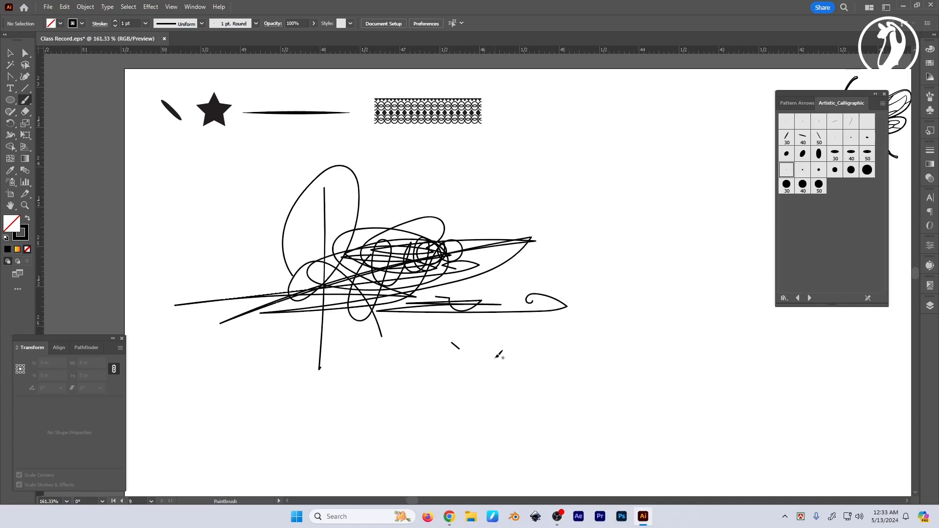
pyautogui.hotkey('ctrl', 'z')
pyautogui.hotkey('ctrl', 'z')
pyautogui.moveTo(353, 268)
pyautogui.mouseDown()
pyautogui.moveTo(354, 259)
pyautogui.moveTo(382, 272)
pyautogui.moveTo(374, 293)
pyautogui.moveTo(466, 292)
pyautogui.mouseUp()
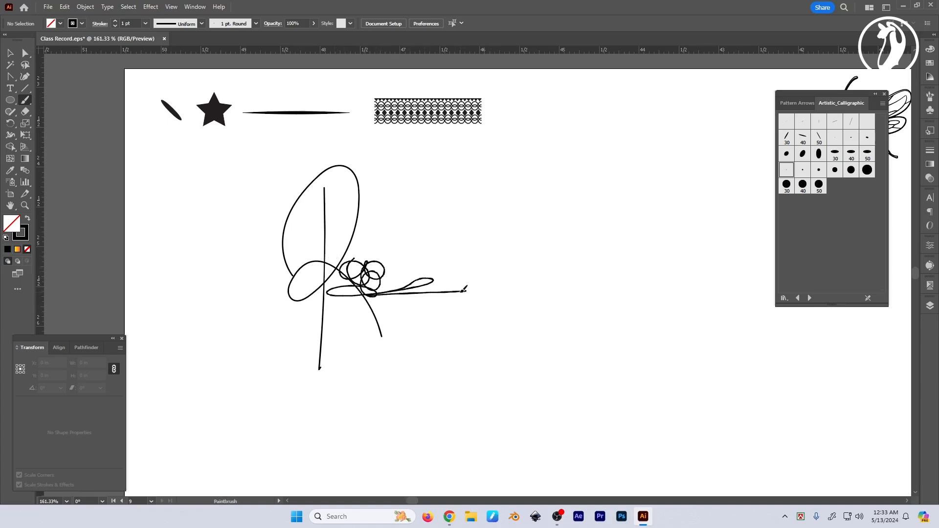
# Step: Group all the signature strokes, inspect them up close and delete the group
pyautogui.press('v')
pyautogui.moveTo(400, 319); pyautogui.dragTo(436, 335)
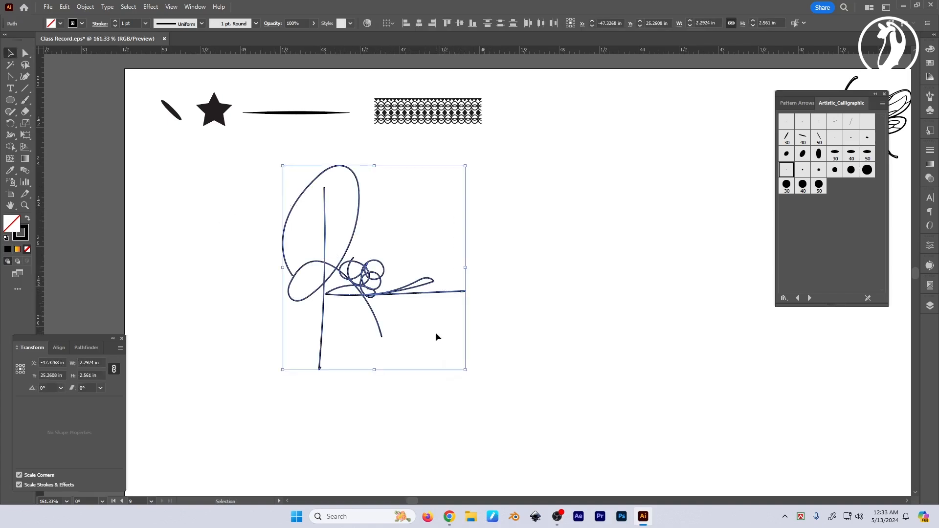
pyautogui.hotkey('ctrl', 'g')
pyautogui.hotkey('ctrl', 'space')
pyautogui.moveTo(317, 231)
pyautogui.mouseDown()
pyautogui.moveTo(423, 295)
pyautogui.moveTo(400, 294)
pyautogui.mouseUp()
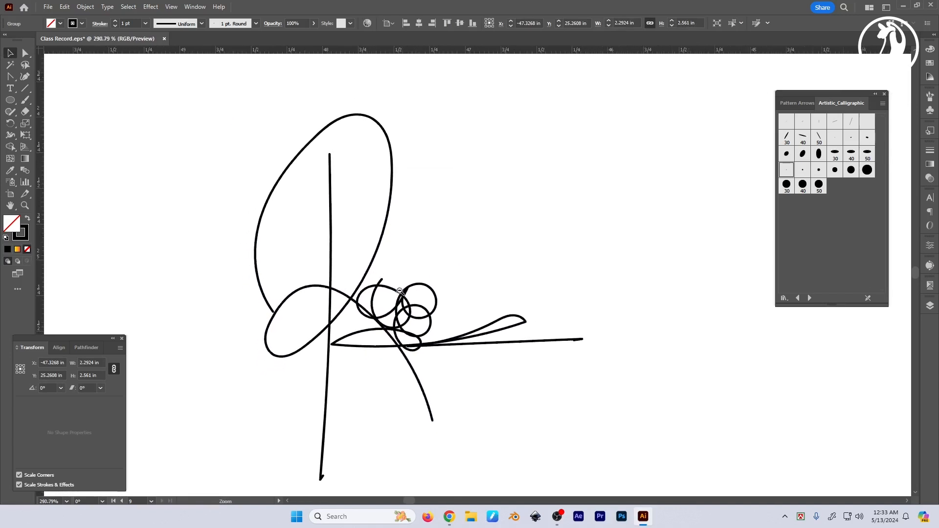
pyautogui.moveTo(462, 246); pyautogui.dragTo(469, 233)
pyautogui.click(469, 234)
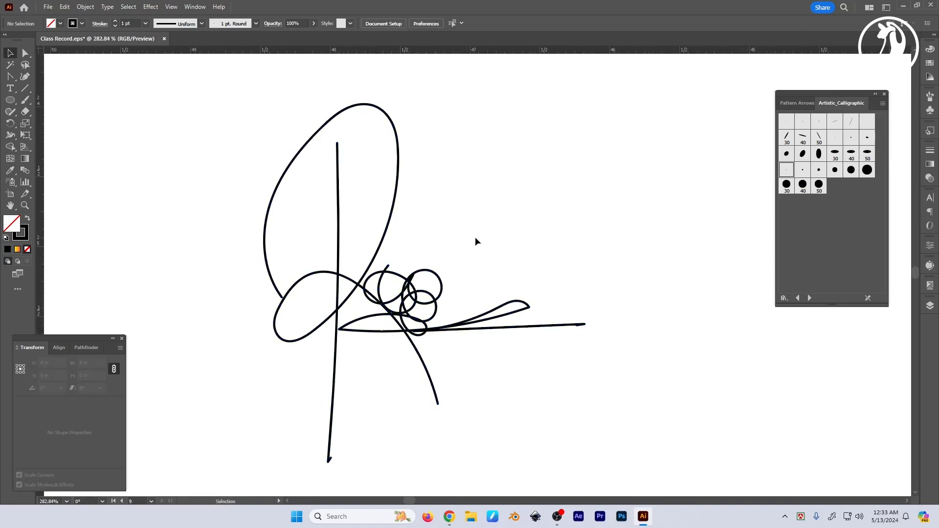
pyautogui.moveTo(508, 235); pyautogui.dragTo(333, 345)
pyautogui.press('Delete')
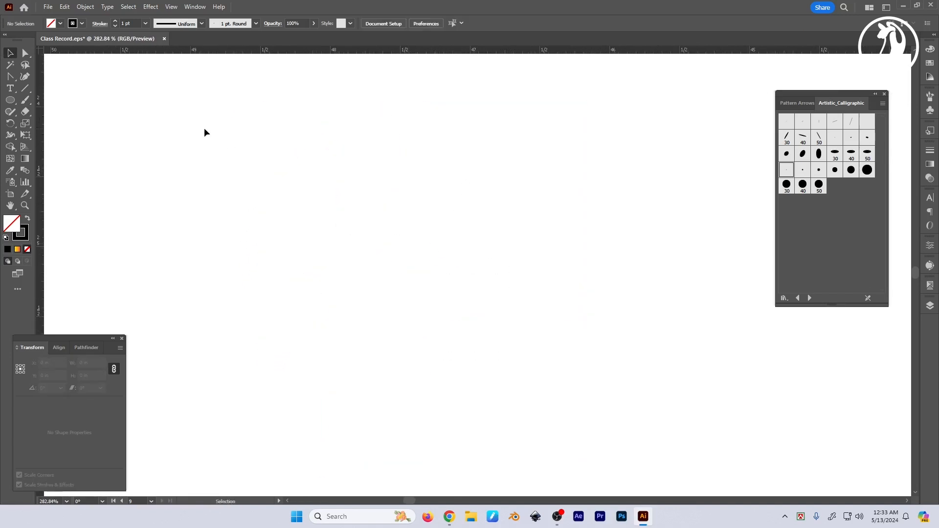
# Step: Reactivate the Paintbrush tool and choose the 40 pt. Flat brush from the Artistic_Calligraphic library
pyautogui.click(26, 100)
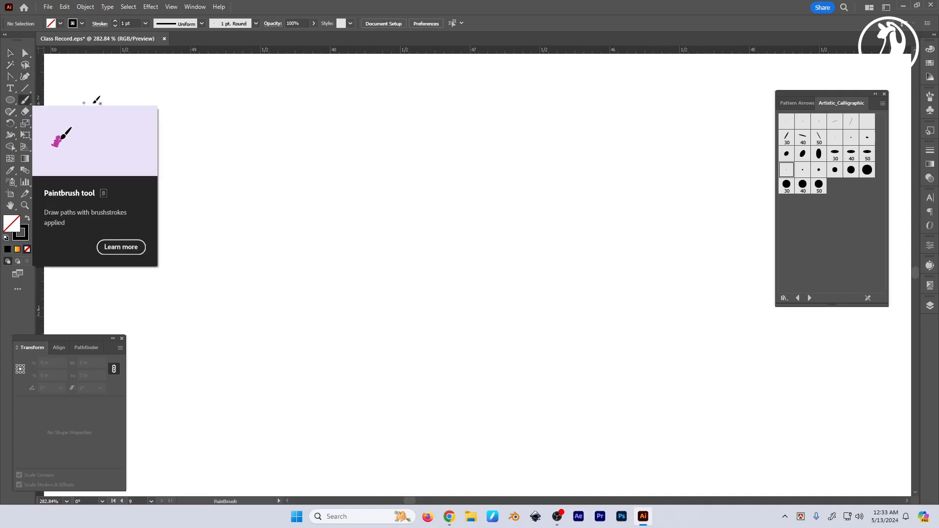
pyautogui.moveTo(473, 250); pyautogui.dragTo(452, 238)
pyautogui.moveTo(595, 233); pyautogui.dragTo(538, 233)
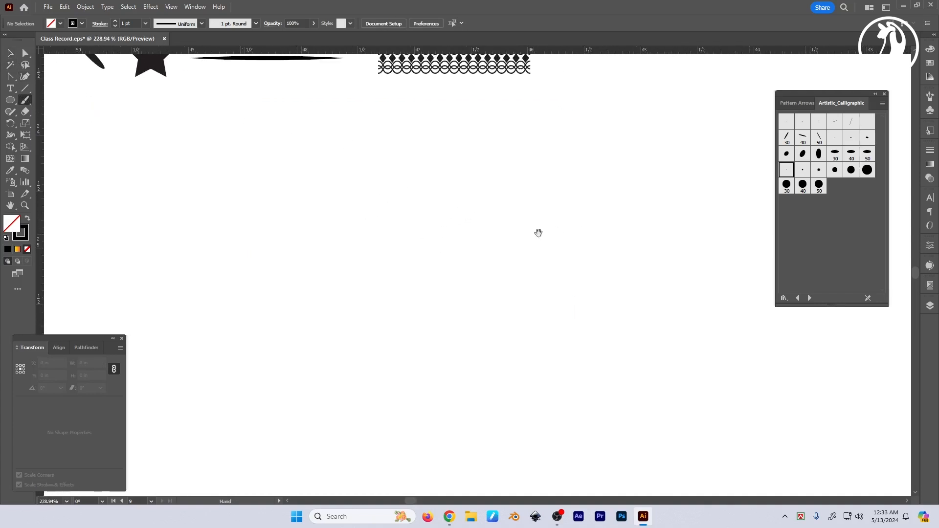
pyautogui.moveTo(632, 223); pyautogui.dragTo(587, 221)
pyautogui.moveTo(666, 209); pyautogui.dragTo(537, 218)
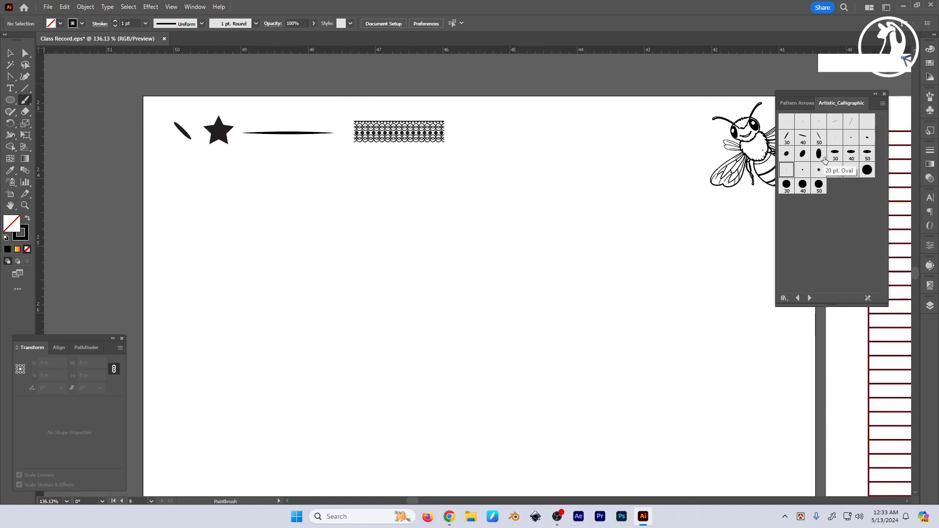
pyautogui.click(803, 138)
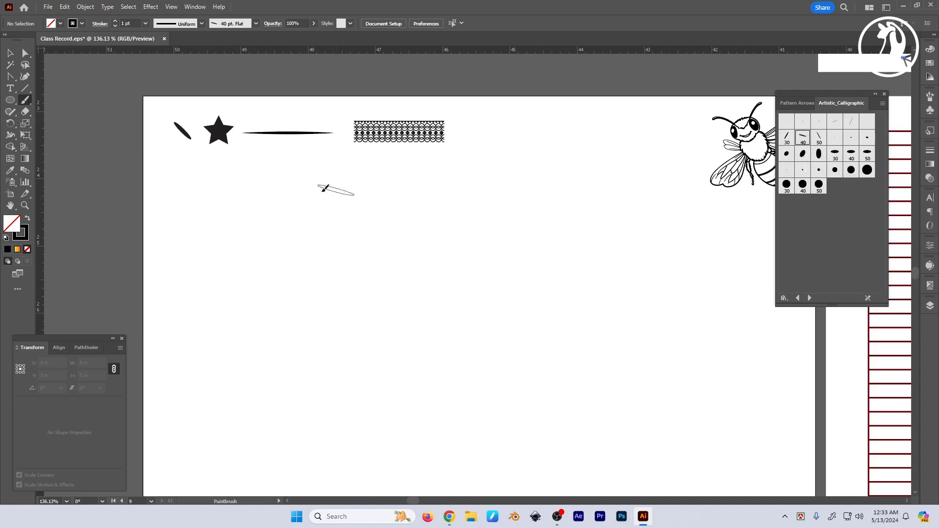
# Step: Try two long freehand strokes with the 40 pt. Flat brush and undo each of them
pyautogui.moveTo(325, 189)
pyautogui.mouseDown()
pyautogui.moveTo(296, 247)
pyautogui.moveTo(254, 405)
pyautogui.mouseUp()
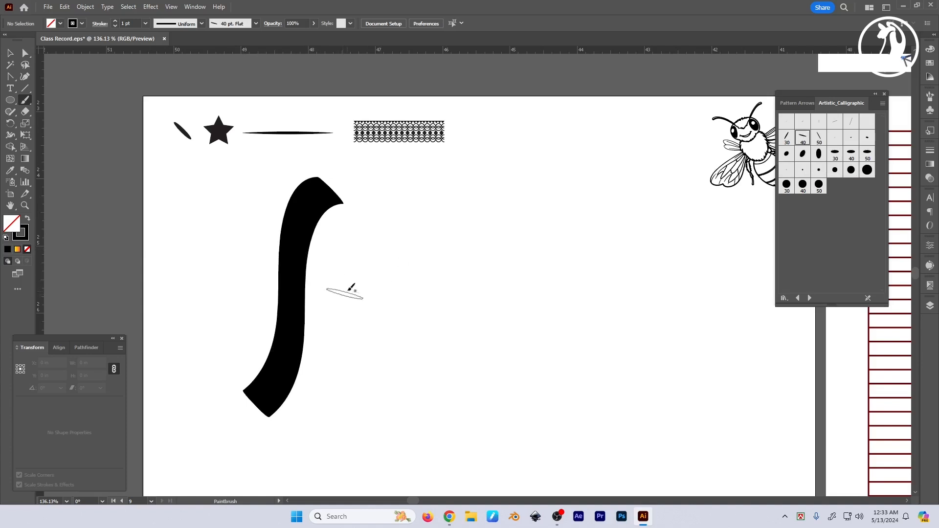
pyautogui.hotkey('ctrl', 'z')
pyautogui.moveTo(366, 153)
pyautogui.mouseDown()
pyautogui.moveTo(306, 292)
pyautogui.moveTo(478, 329)
pyautogui.moveTo(377, 349)
pyautogui.mouseUp()
pyautogui.hotkey('ctrl', 'z')
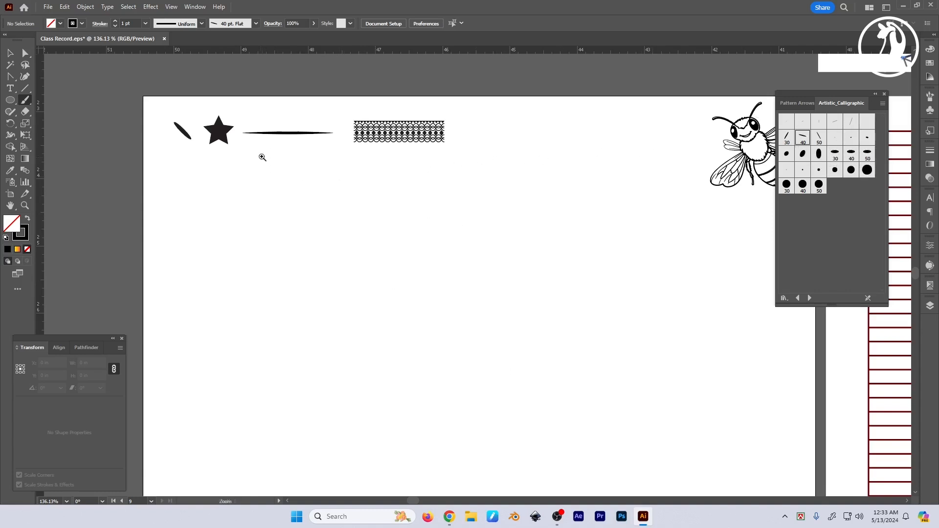
# Step: Start a new brush to review the available brush types and dismiss the dialog without creating one
pyautogui.moveTo(258, 220); pyautogui.dragTo(434, 250)
pyautogui.moveTo(399, 195); pyautogui.dragTo(493, 275)
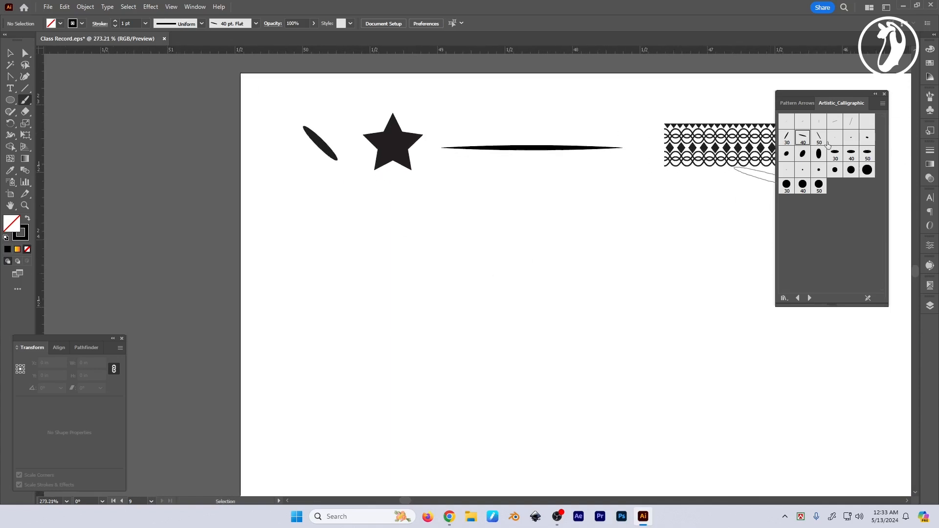
pyautogui.click(930, 96)
pyautogui.press('v')
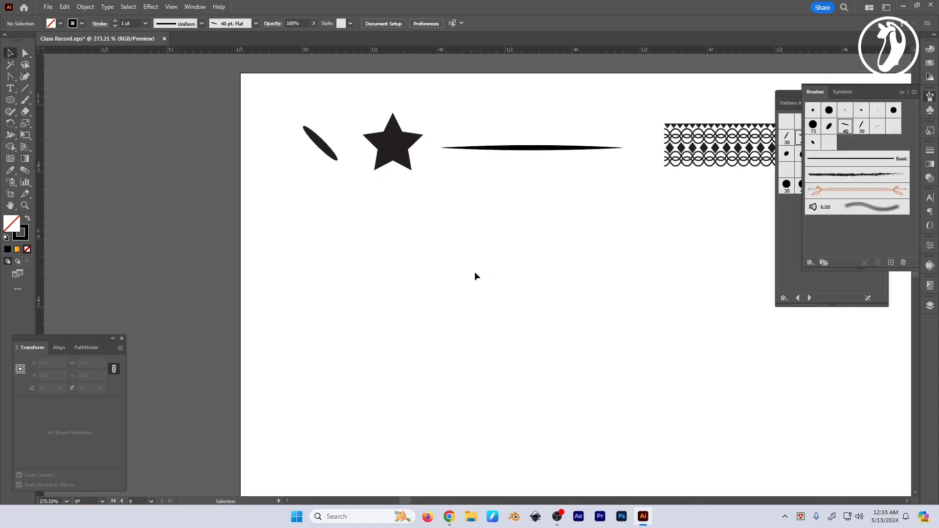
pyautogui.click(890, 262)
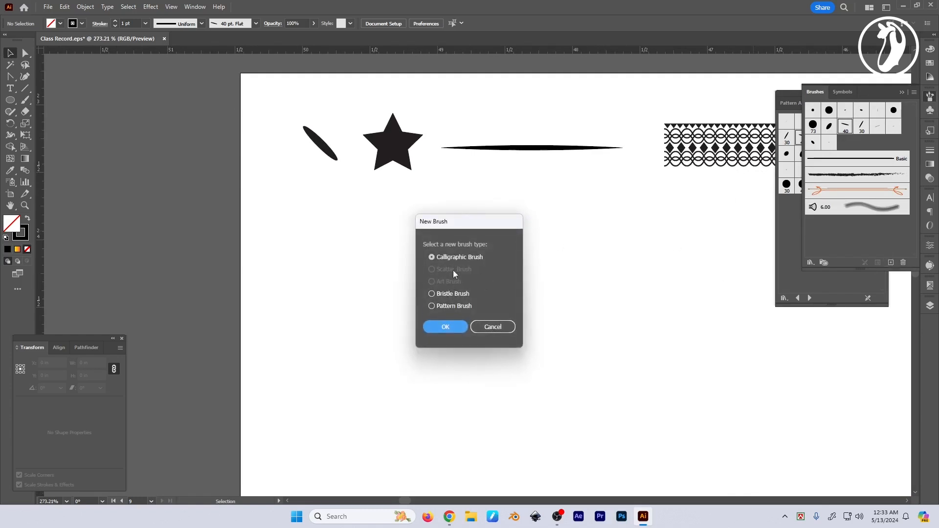
pyautogui.press('Escape')
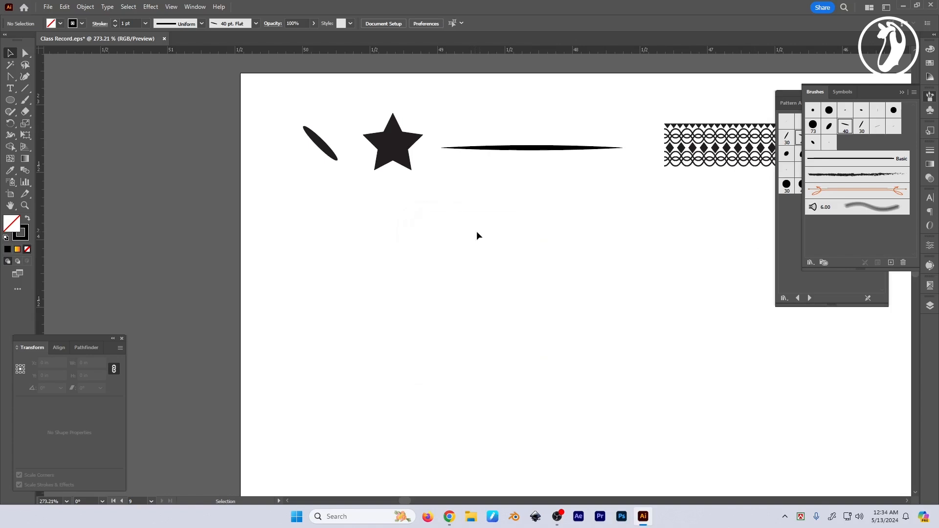
# Step: Duplicate the slanted ellipse and place the copy in the empty area below the star
pyautogui.click(321, 143)
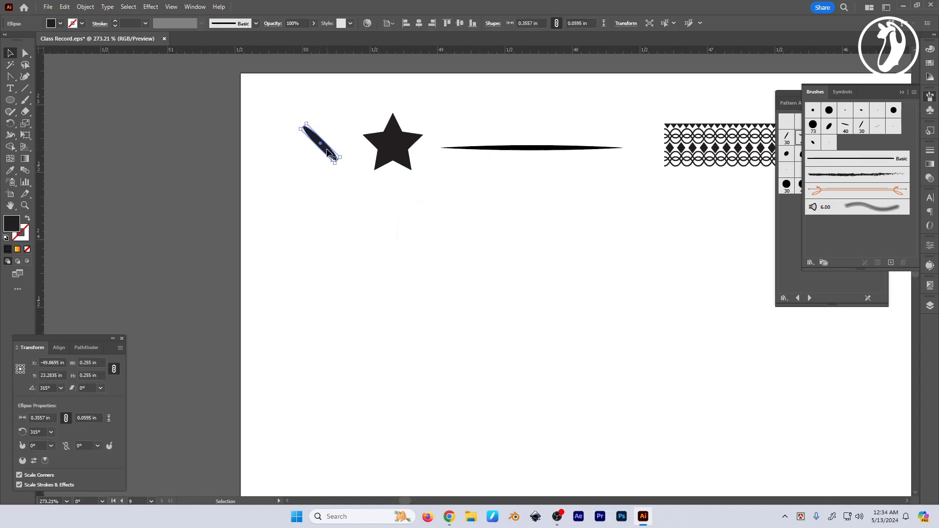
pyautogui.moveTo(333, 157); pyautogui.dragTo(500, 290)
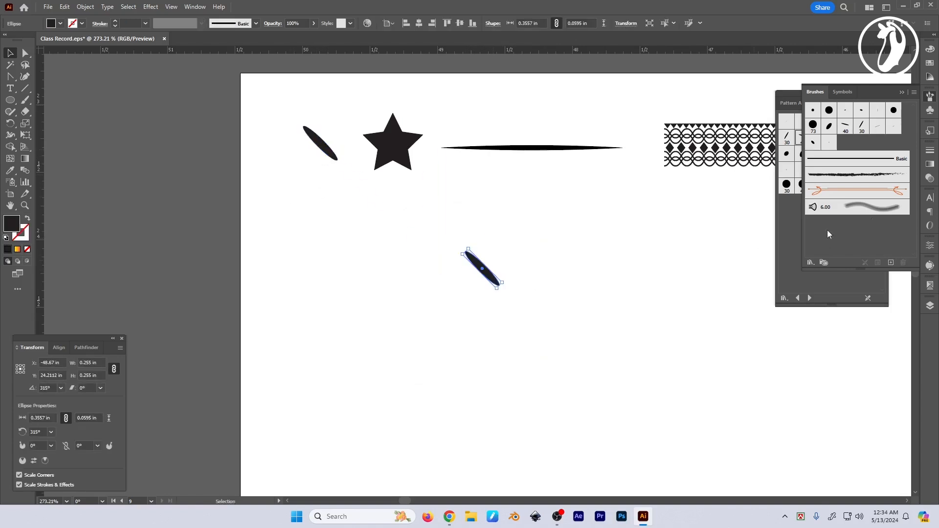
# Step: Start a new Calligraphic Brush and make its angle respond to Pressure with a 180° variation
pyautogui.click(890, 262)
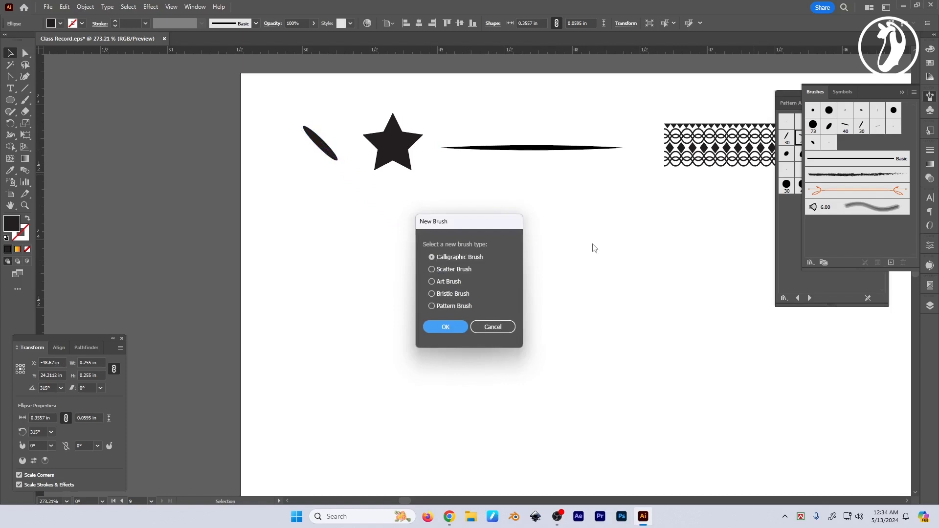
pyautogui.moveTo(454, 231); pyautogui.dragTo(594, 245)
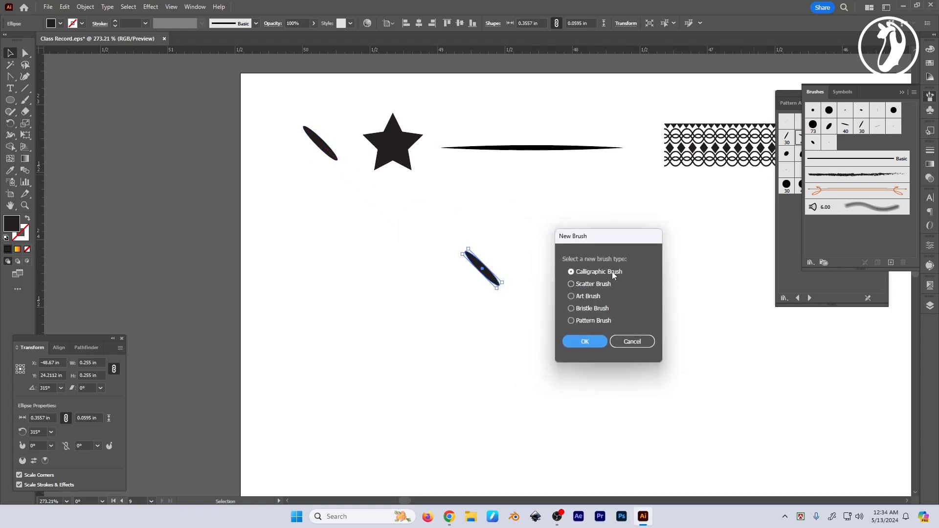
pyautogui.click(585, 341)
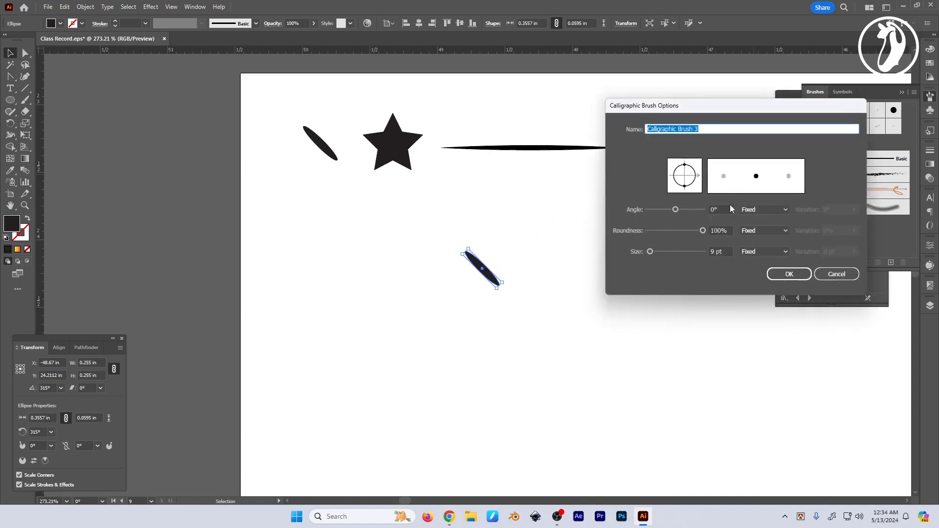
pyautogui.click(763, 211)
pyautogui.click(763, 242)
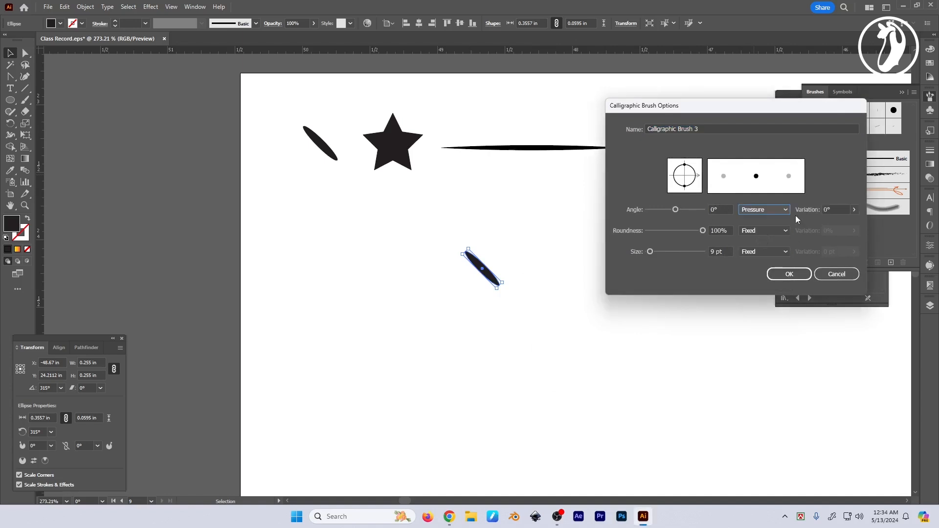
pyautogui.click(854, 210)
pyautogui.moveTo(824, 224); pyautogui.dragTo(849, 223)
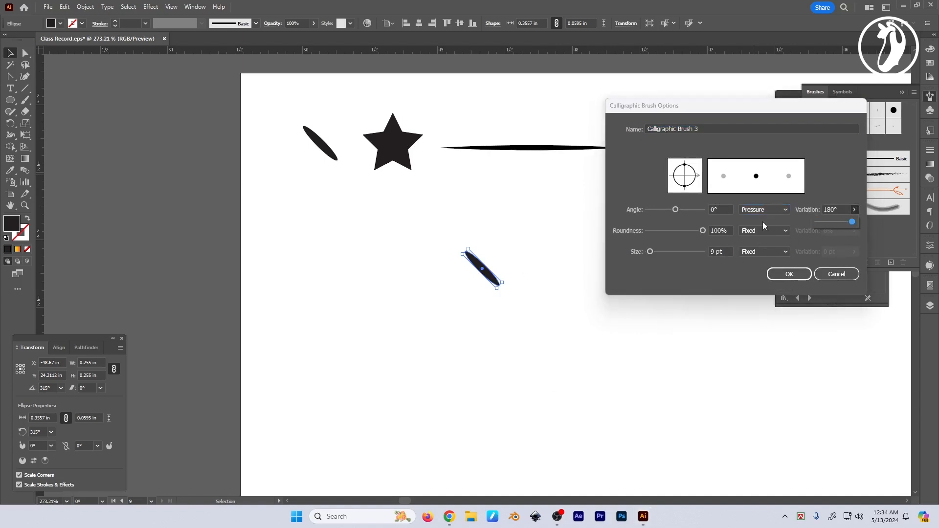
# Step: Set the calligraphic brush's roundness to 30%, its angle to -45° and its size to 20 pt
pyautogui.moveTo(703, 232)
pyautogui.mouseDown()
pyautogui.moveTo(652, 232)
pyautogui.moveTo(669, 232)
pyautogui.moveTo(656, 210)
pyautogui.moveTo(668, 210)
pyautogui.mouseUp()
pyautogui.click(727, 209)
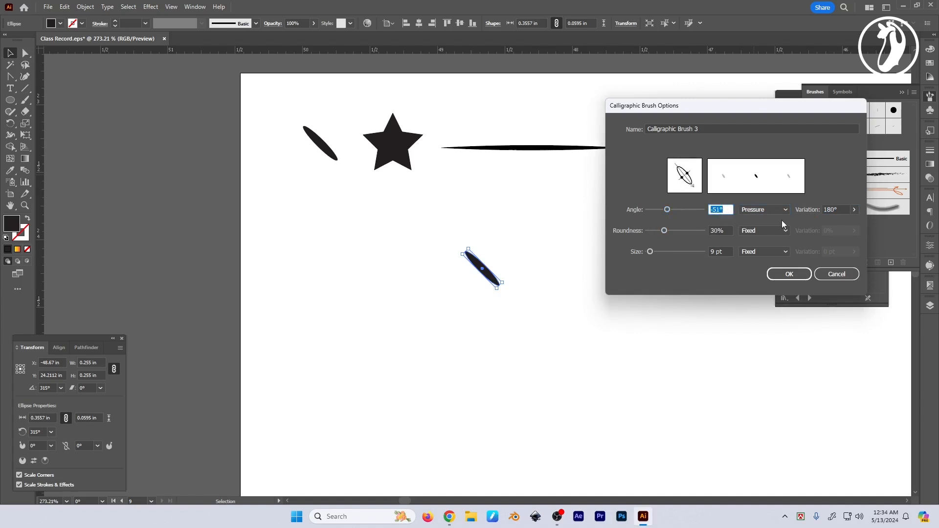
pyautogui.write('-45')
pyautogui.moveTo(651, 252)
pyautogui.mouseDown()
pyautogui.moveTo(674, 253)
pyautogui.moveTo(653, 252)
pyautogui.mouseUp()
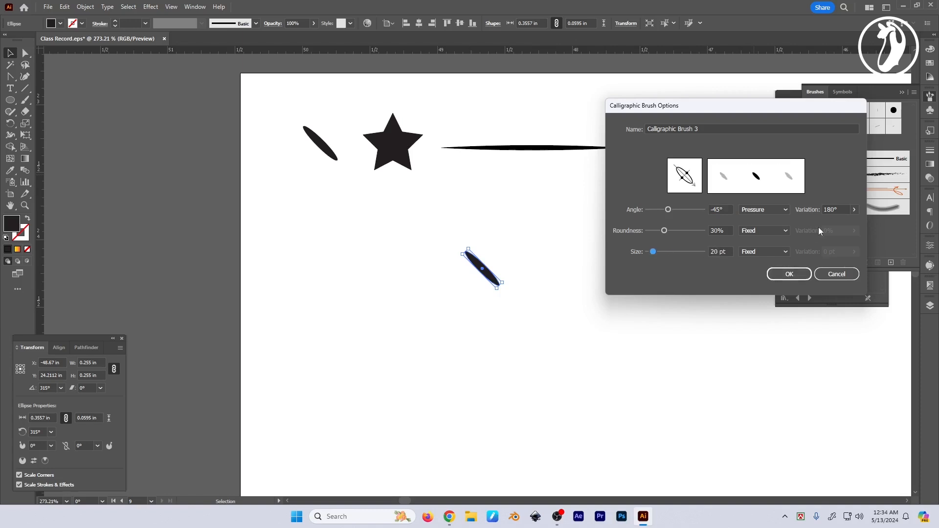
# Step: Make the brush's roundness respond to Pressure with an 18% variation
pyautogui.click(771, 231)
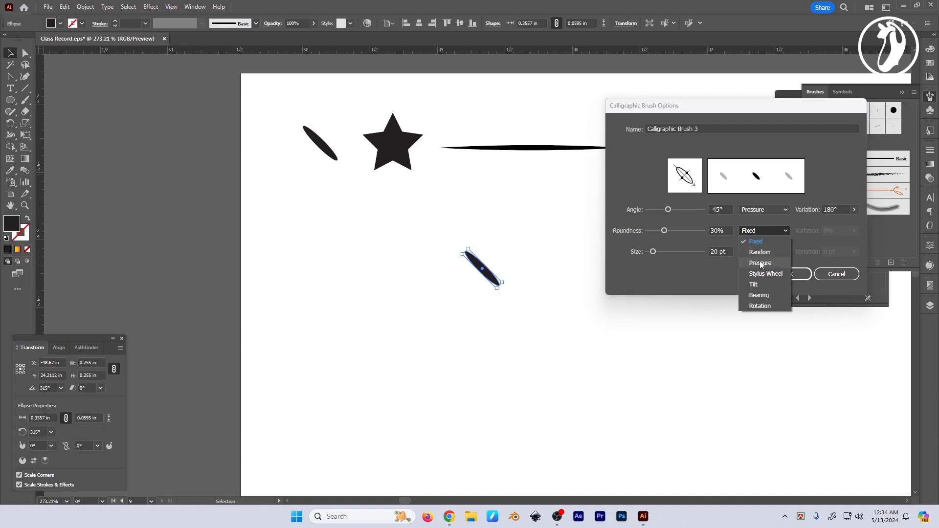
pyautogui.click(761, 263)
pyautogui.click(854, 230)
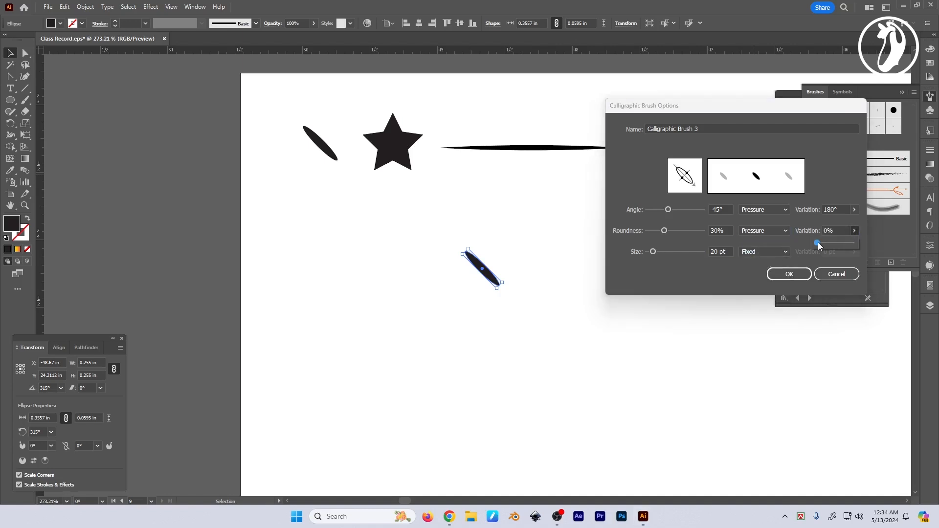
pyautogui.moveTo(820, 246); pyautogui.dragTo(842, 247)
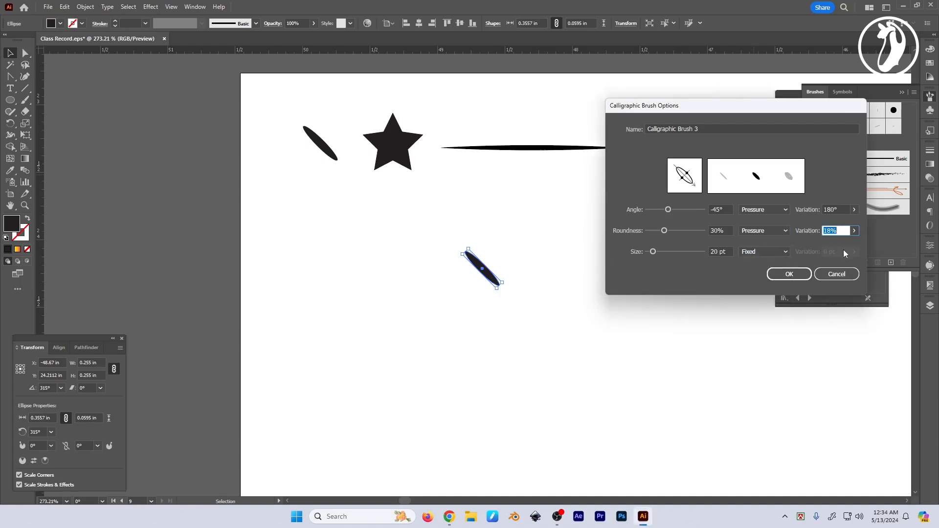
# Step: Make the brush's size respond to Pressure with a 10 pt variation and create the brush
pyautogui.click(763, 251)
pyautogui.click(761, 284)
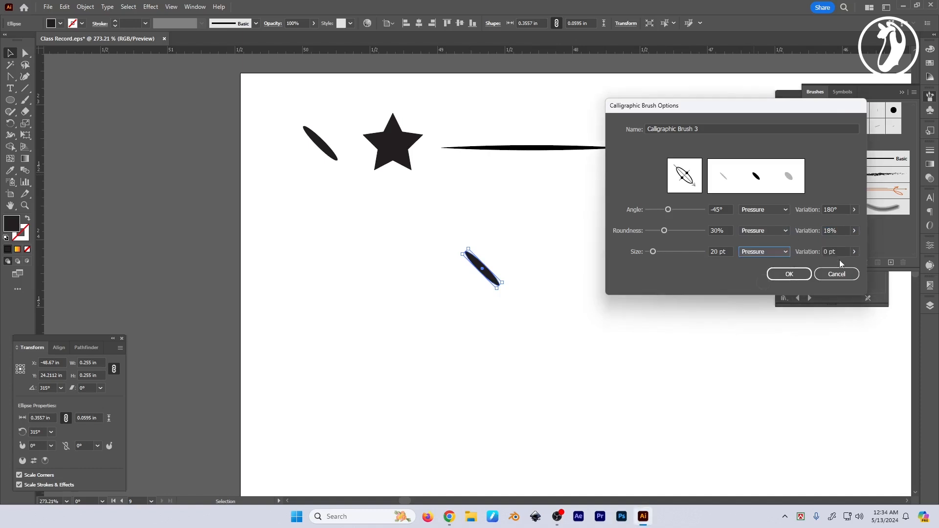
pyautogui.click(789, 274)
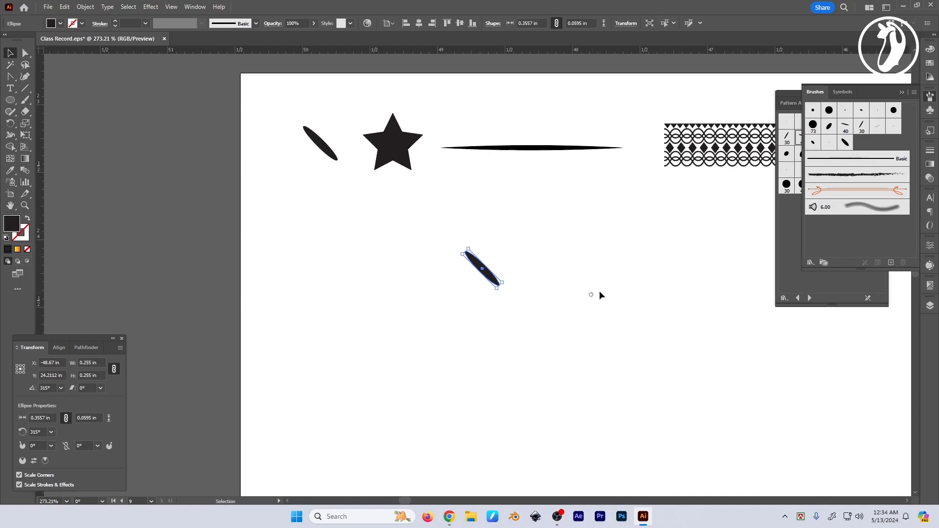
# Step: Delete the ellipse copy from the empty area below the sample shapes
pyautogui.click(491, 260)
pyautogui.click(489, 275)
pyautogui.press('Delete')
# Step: Rename the new calligraphic brush as R C
pyautogui.doubleClick(846, 143)
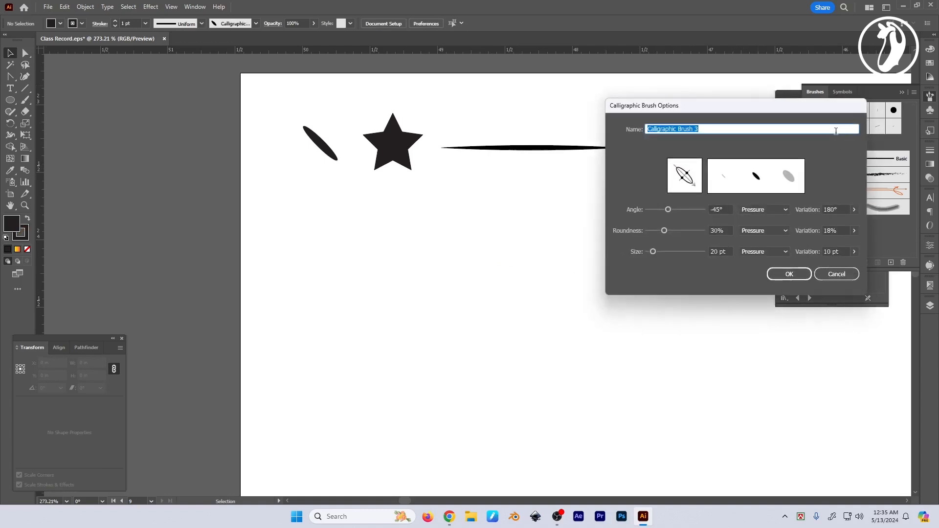
pyautogui.press('BackSpace')
pyautogui.click(791, 276)
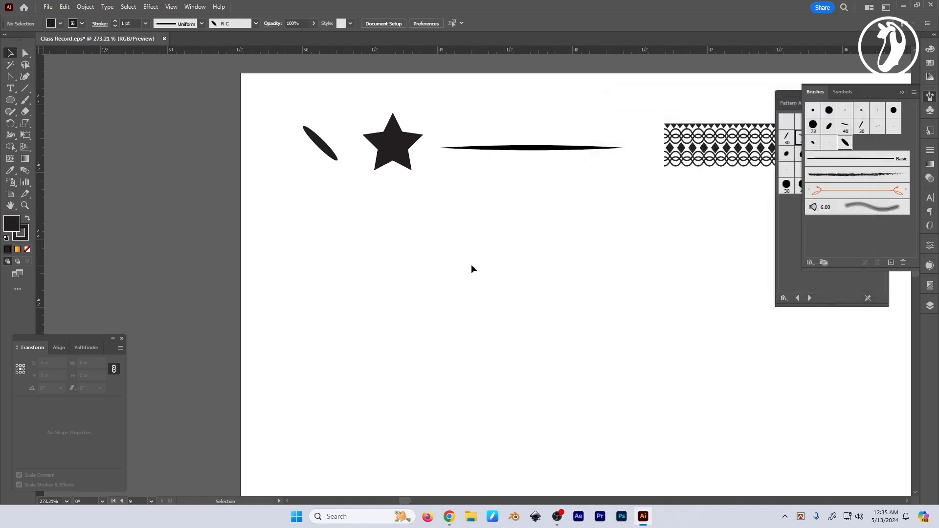
# Step: Paint several overlapping, letter-like freehand strokes with the R C brush below the sample shapes
pyautogui.click(25, 100)
pyautogui.moveTo(536, 200)
pyautogui.mouseDown()
pyautogui.moveTo(522, 189)
pyautogui.moveTo(497, 324)
pyautogui.moveTo(429, 411)
pyautogui.mouseUp()
pyautogui.scroll(-2, 524, 310)
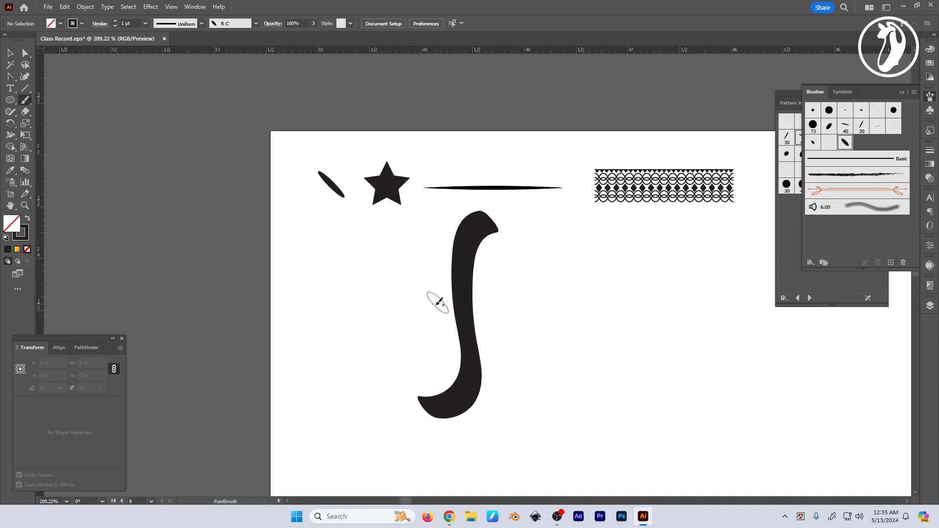
pyautogui.moveTo(410, 313)
pyautogui.mouseDown()
pyautogui.moveTo(461, 257)
pyautogui.moveTo(556, 294)
pyautogui.moveTo(507, 351)
pyautogui.moveTo(560, 409)
pyautogui.mouseUp()
pyautogui.moveTo(546, 293); pyautogui.dragTo(577, 441)
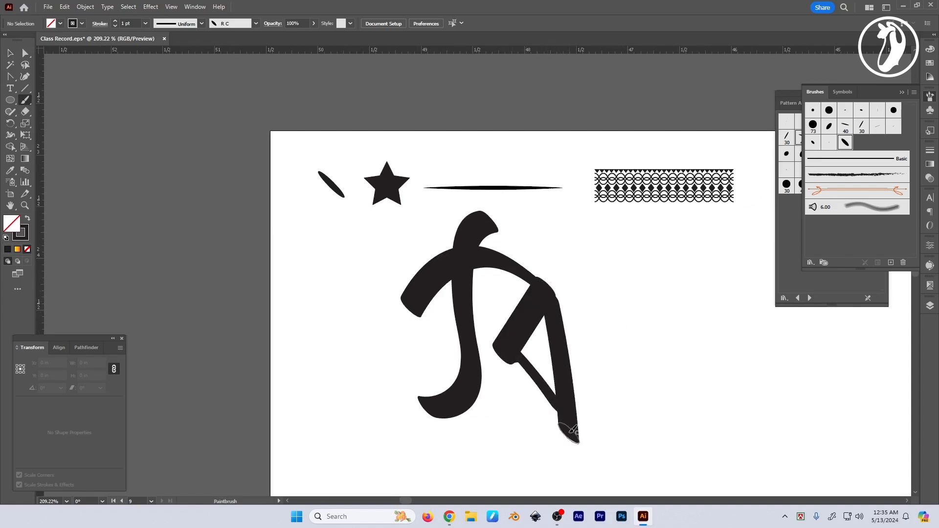
pyautogui.moveTo(566, 303)
pyautogui.mouseDown()
pyautogui.moveTo(592, 289)
pyautogui.moveTo(600, 358)
pyautogui.moveTo(582, 333)
pyautogui.mouseUp()
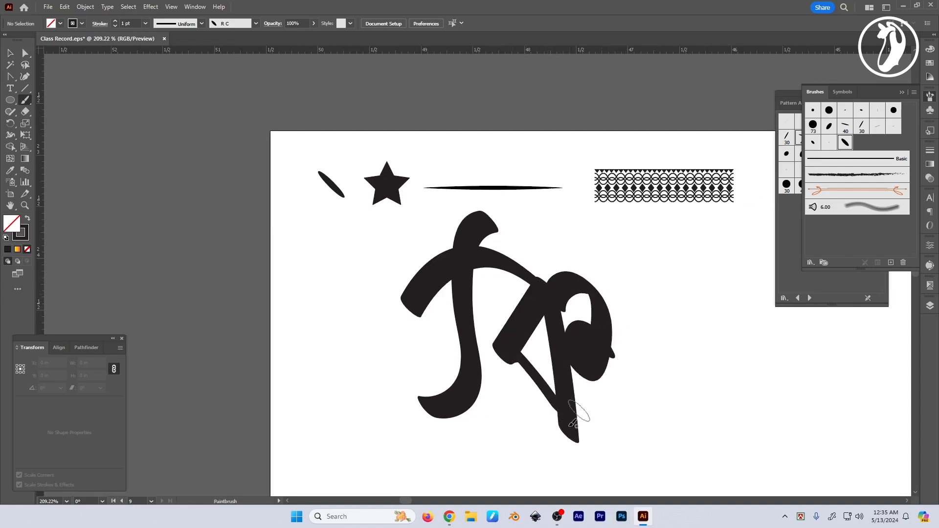
# Step: Try two more R C brush strokes, one below and one beside the lettering, and delete both
pyautogui.moveTo(563, 433); pyautogui.dragTo(638, 484)
pyautogui.scroll(-2, 617, 344)
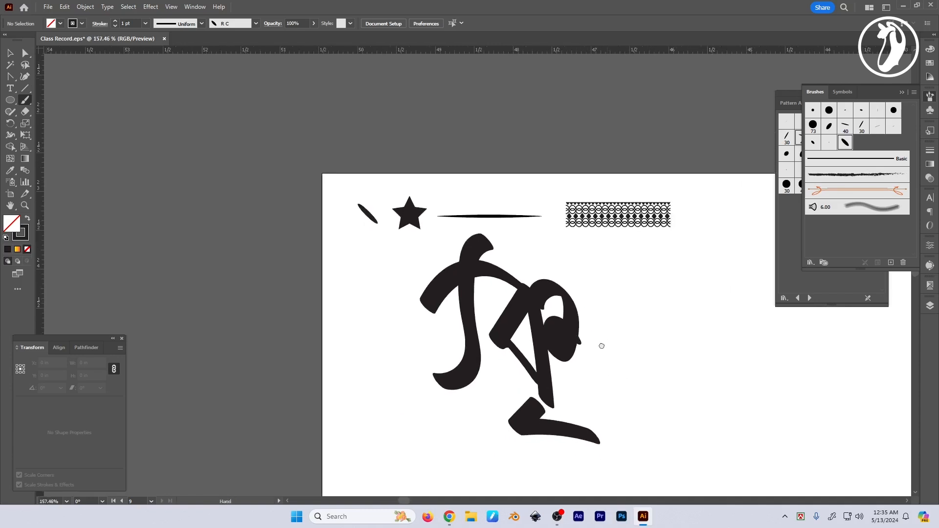
pyautogui.moveTo(511, 249); pyautogui.dragTo(688, 446)
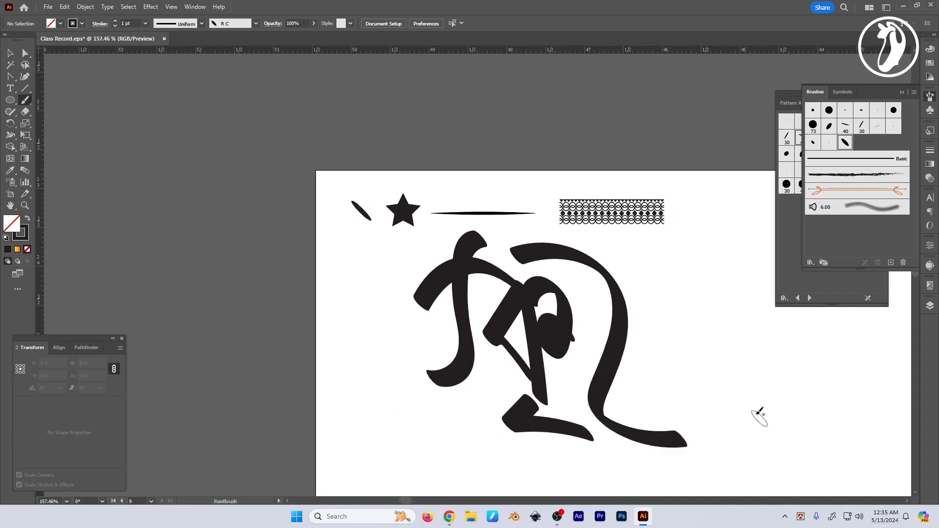
pyautogui.press('v')
pyautogui.moveTo(684, 321)
pyautogui.mouseDown()
pyautogui.moveTo(638, 314)
pyautogui.moveTo(543, 357)
pyautogui.mouseUp()
pyautogui.press('Delete')
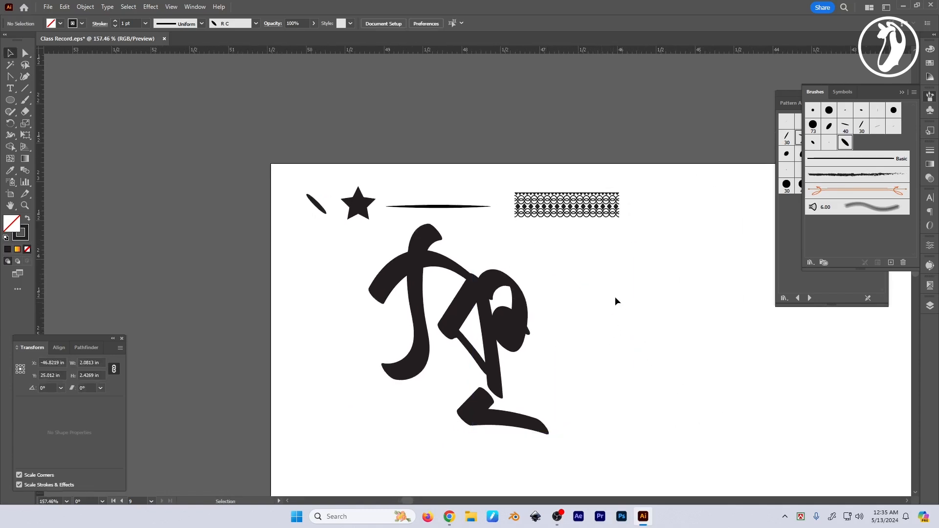
pyautogui.moveTo(563, 325); pyautogui.dragTo(609, 316)
pyautogui.moveTo(490, 393); pyautogui.dragTo(587, 391)
pyautogui.press('Delete')
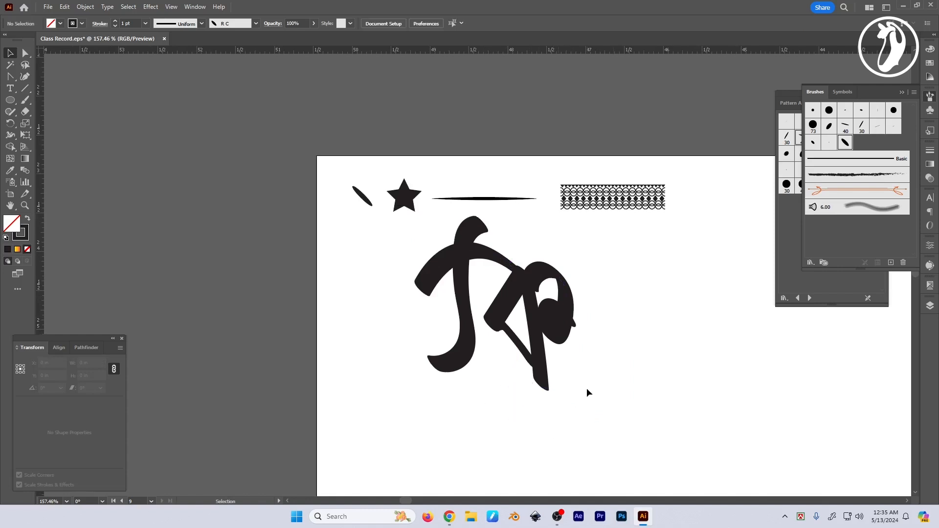
# Step: Scale the painted lettering down to about 0.8 by 0.86 in and place it below the slanted ellipse
pyautogui.moveTo(607, 237); pyautogui.dragTo(419, 376)
pyautogui.hscroll(2, 585, 312)
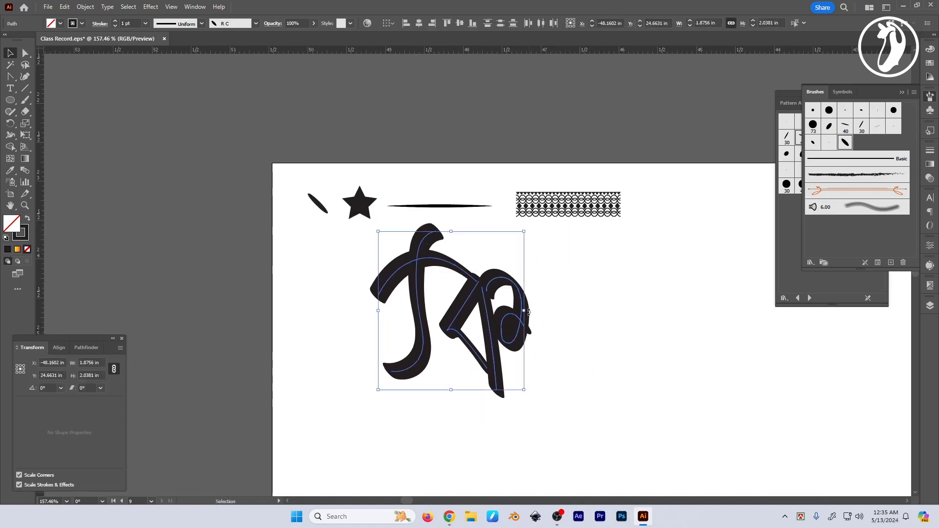
pyautogui.moveTo(526, 312); pyautogui.dragTo(420, 333)
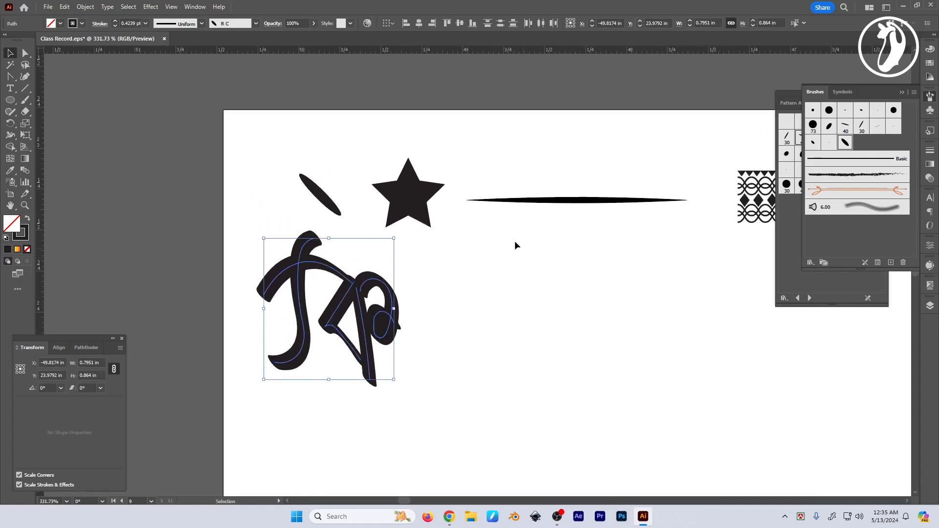
pyautogui.click(490, 287)
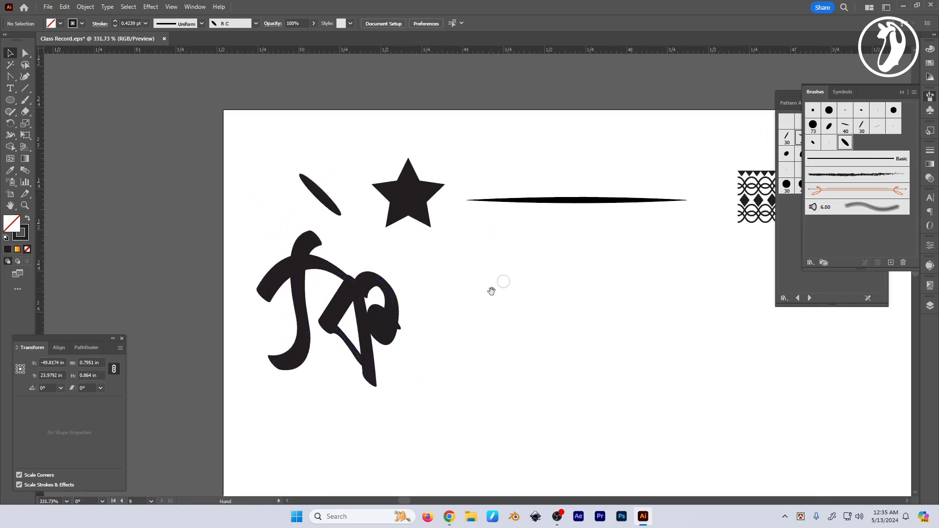
# Step: Duplicate the star and place the copy beside the painted lettering
pyautogui.scroll(-1, 417, 279)
pyautogui.click(388, 184)
pyautogui.moveTo(411, 209); pyautogui.dragTo(484, 338)
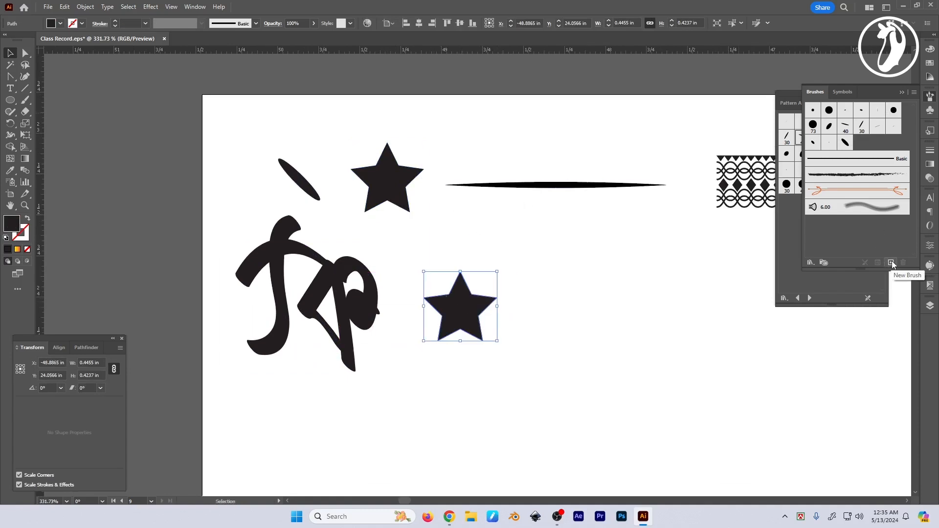
# Step: Start a new Scatter Brush from the star copy and move its options dialog clear of the Brushes panel
pyautogui.click(892, 265)
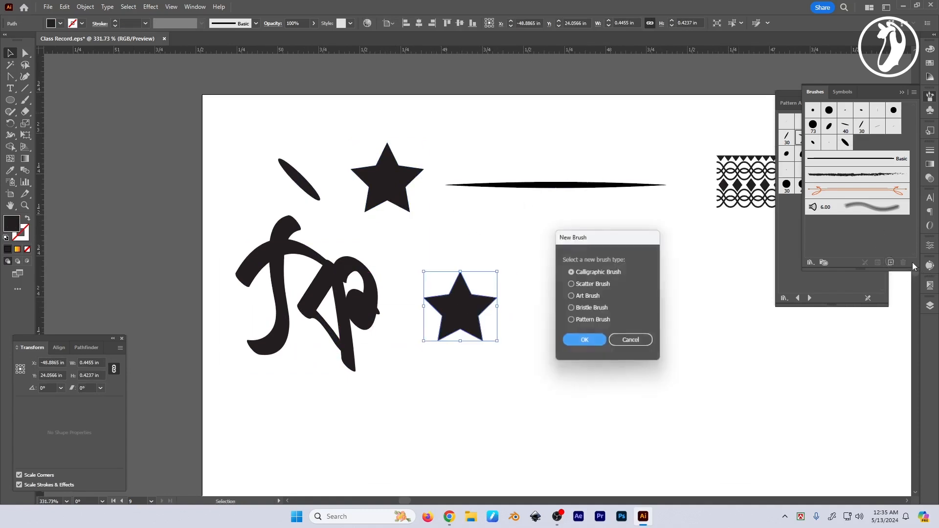
pyautogui.click(591, 288)
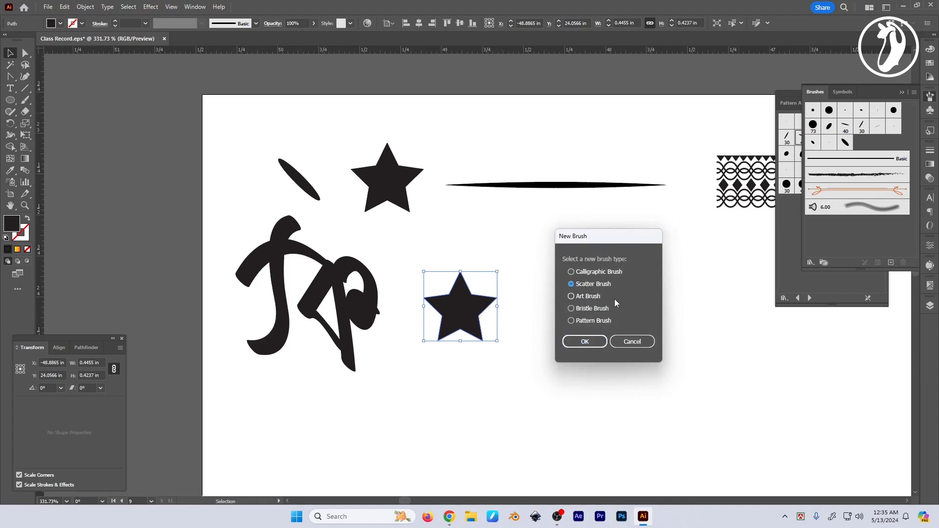
pyautogui.click(590, 343)
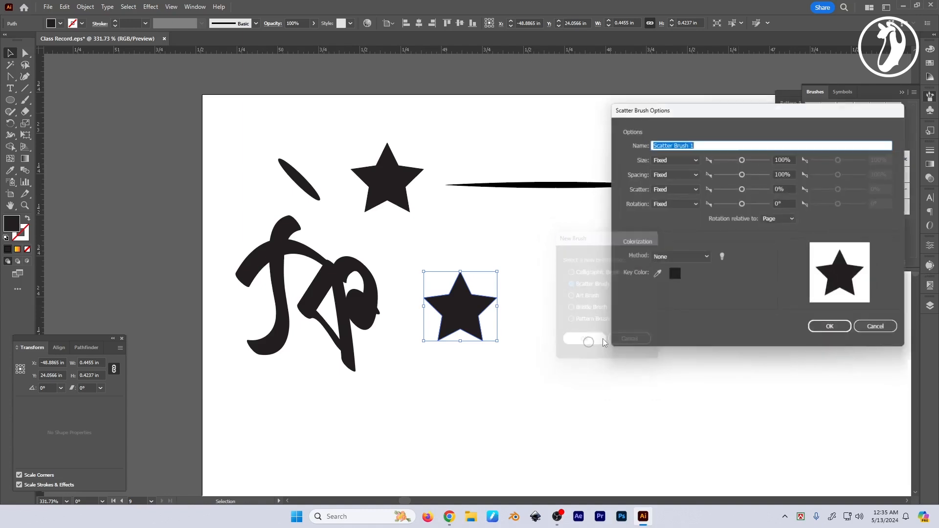
pyautogui.moveTo(780, 107); pyautogui.dragTo(678, 105)
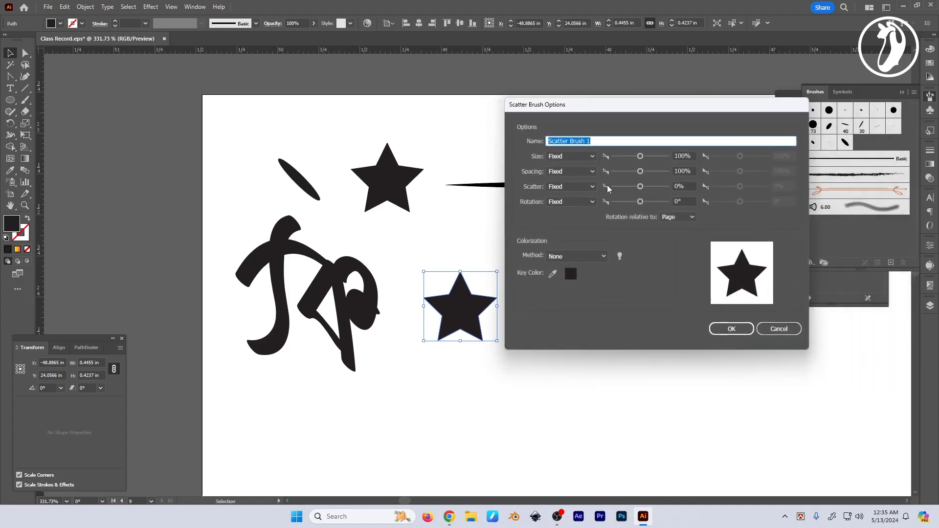
# Step: Set the scatter brush's size, spacing, scatter and rotation to Random
pyautogui.click(591, 156)
pyautogui.click(570, 178)
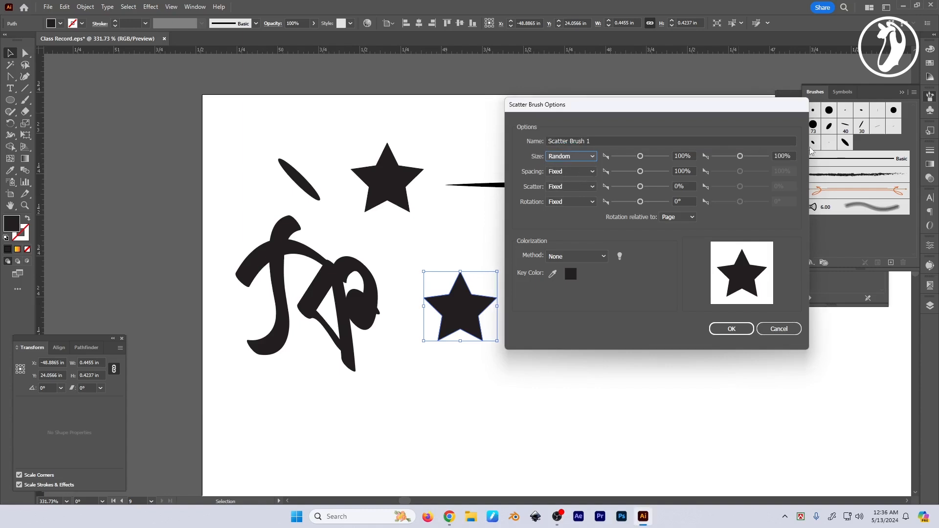
pyautogui.click(565, 170)
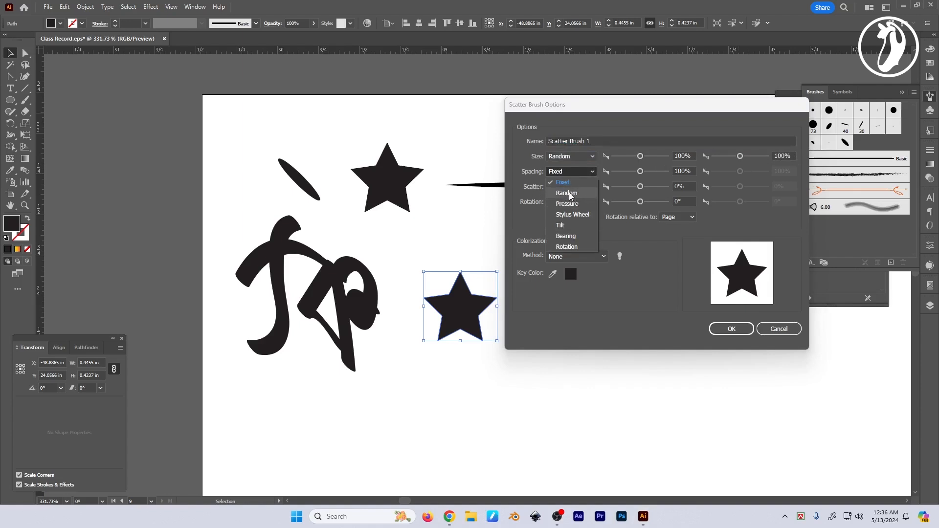
pyautogui.click(569, 194)
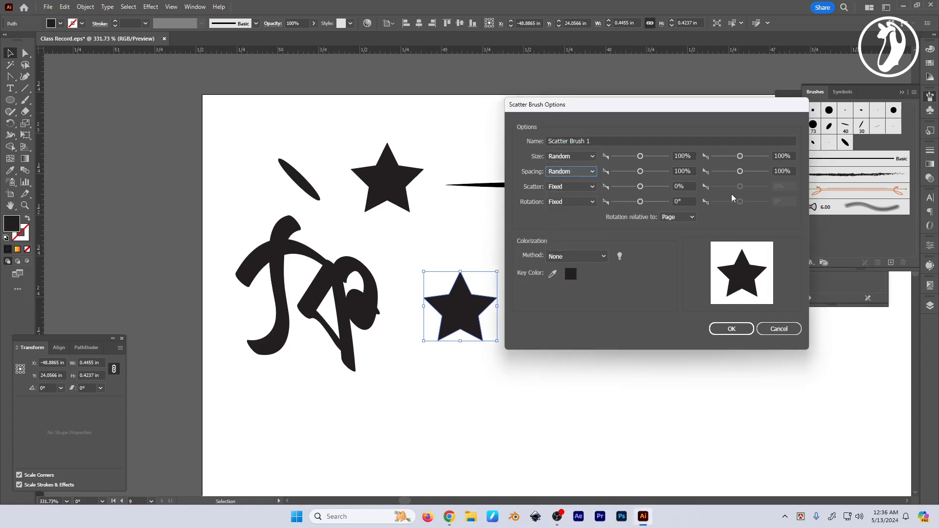
pyautogui.click(581, 187)
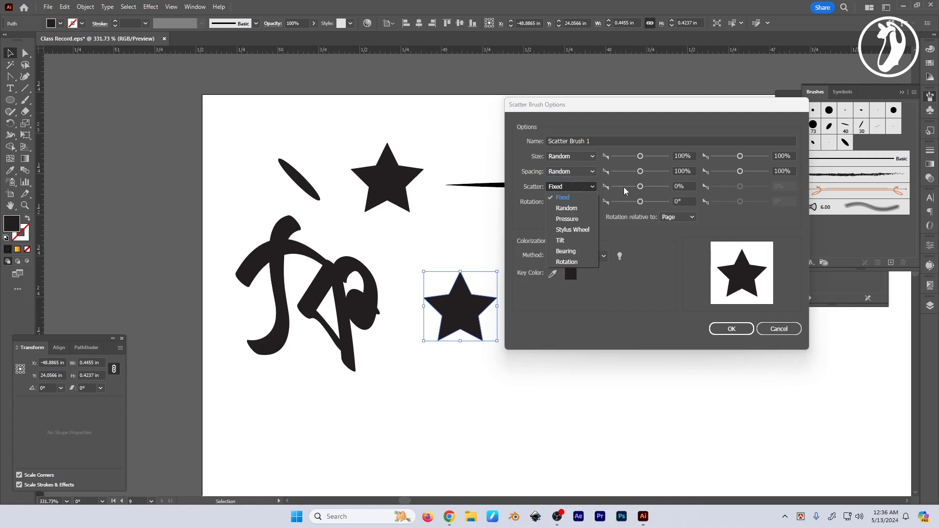
pyautogui.click(574, 208)
pyautogui.click(582, 203)
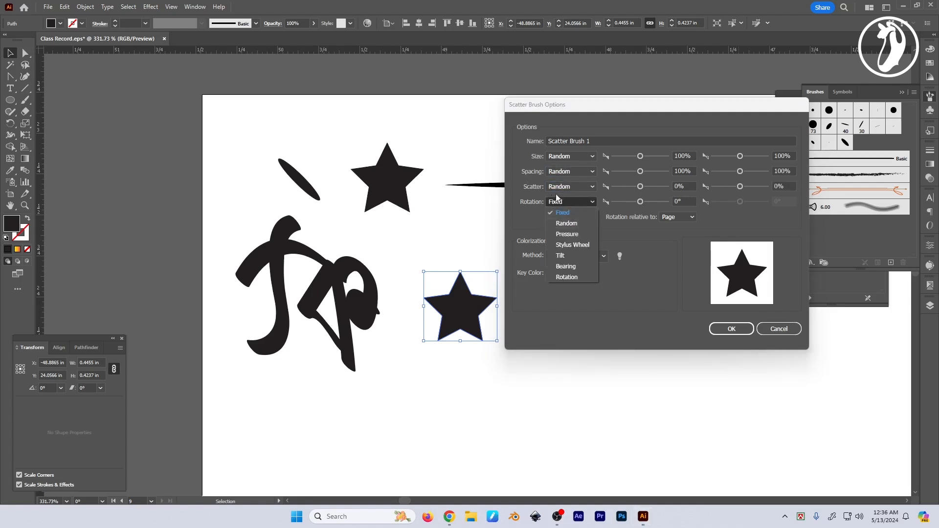
pyautogui.click(567, 224)
pyautogui.click(581, 203)
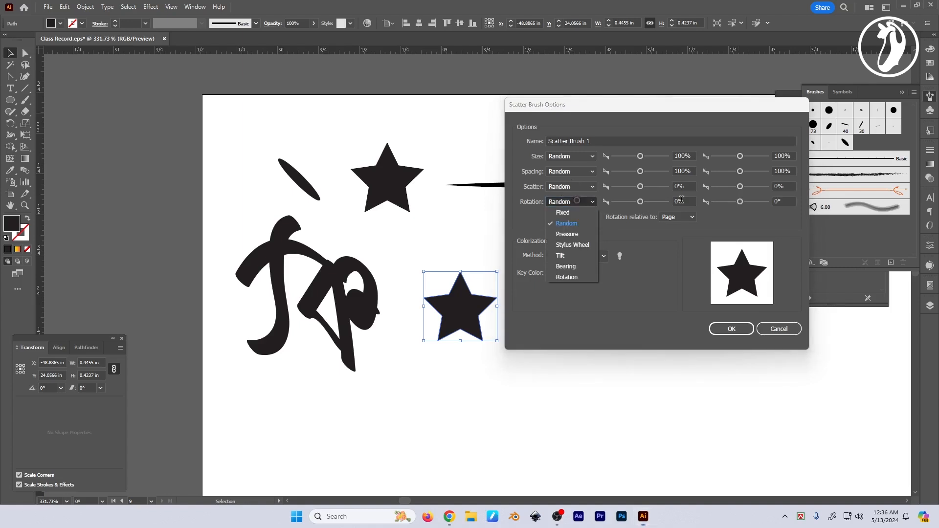
# Step: Create the star scatter brush, reopen its options and rename it R new S
pyautogui.click(732, 326)
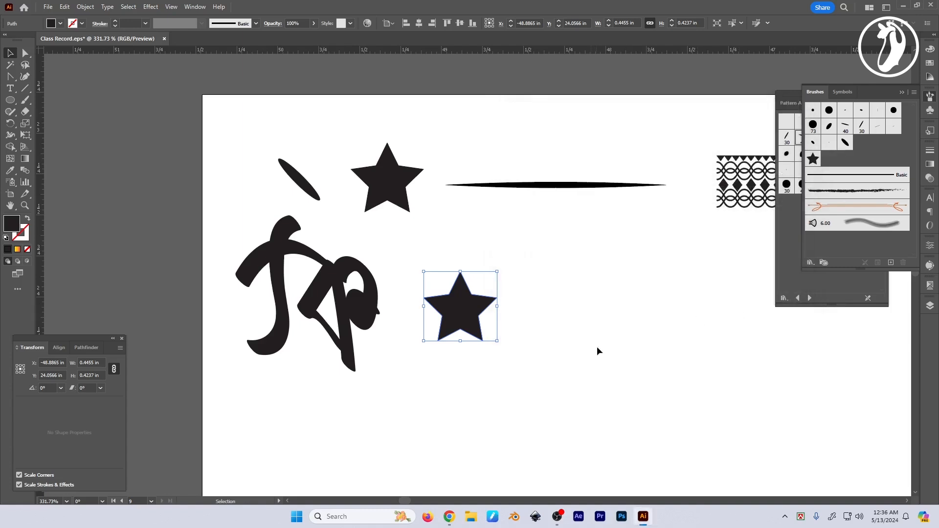
pyautogui.scroll(-3, 600, 326)
pyautogui.moveTo(568, 315); pyautogui.dragTo(480, 293)
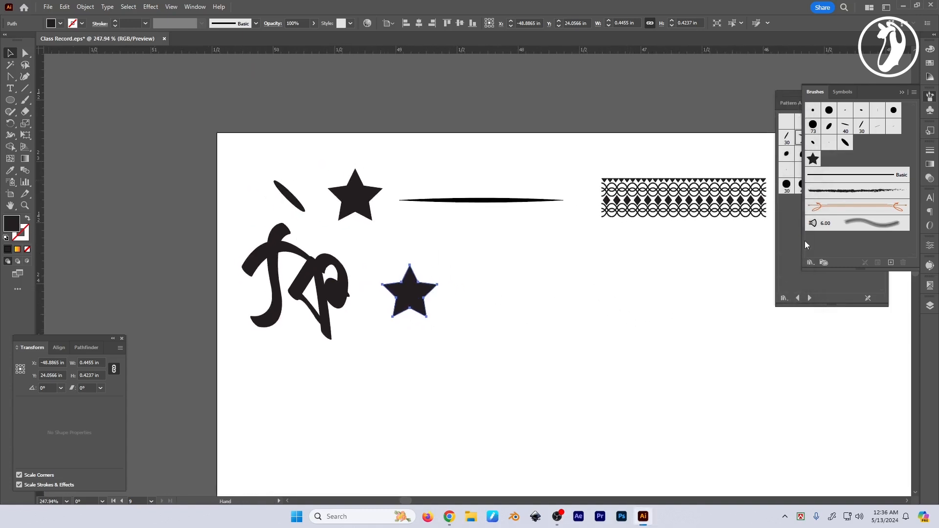
pyautogui.doubleClick(813, 159)
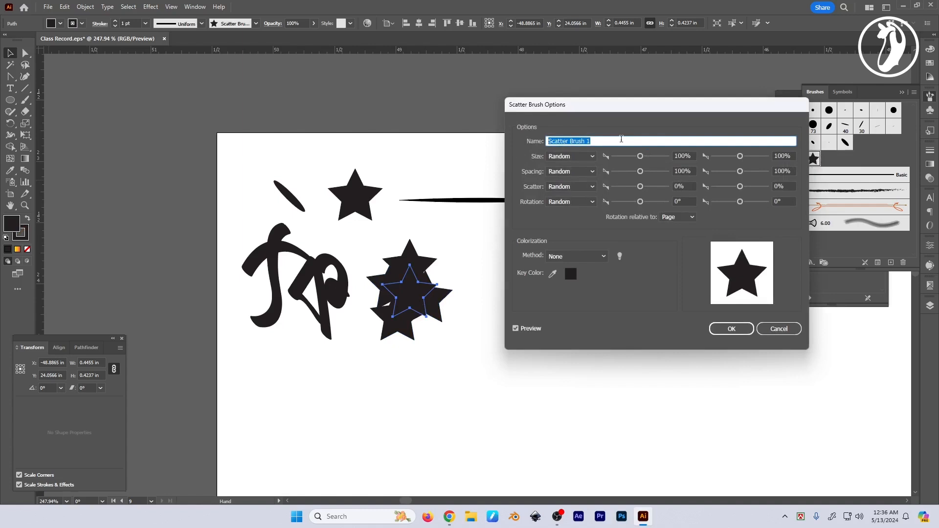
pyautogui.write('R new S')
# Step: Set the star brush's colorization method to Tints and apply the changes to the existing strokes
pyautogui.click(562, 257)
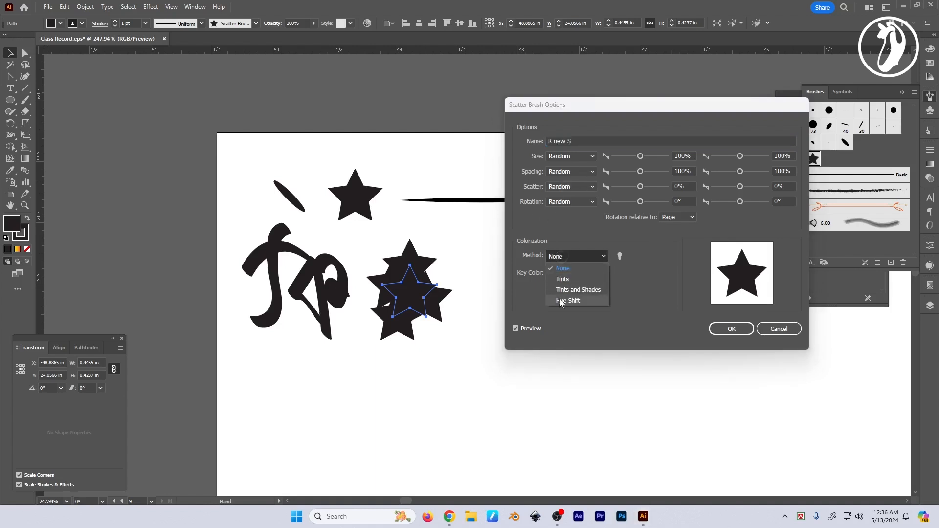
pyautogui.click(580, 274)
pyautogui.click(731, 329)
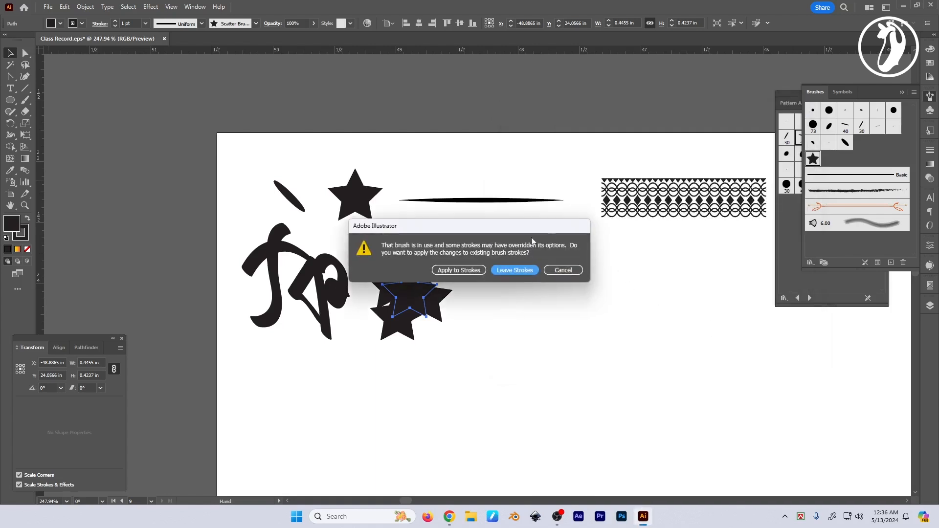
pyautogui.click(459, 271)
pyautogui.click(550, 330)
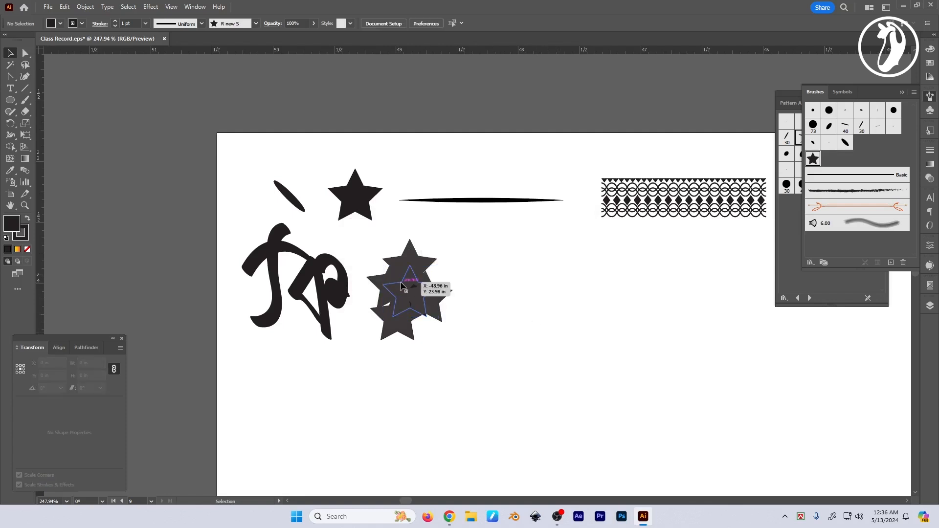
# Step: Paint an S-shaped curve about 5.3 by 4.29 in across the middle of the artboard with the R new S brush
pyautogui.moveTo(405, 292)
pyautogui.mouseDown()
pyautogui.moveTo(451, 298)
pyautogui.moveTo(404, 292)
pyautogui.mouseUp()
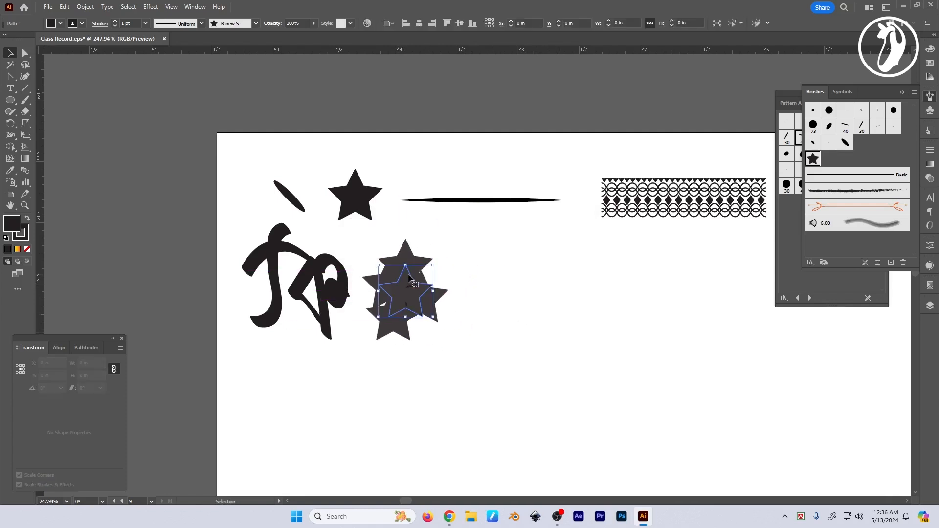
pyautogui.click(26, 100)
pyautogui.moveTo(563, 382)
pyautogui.mouseDown()
pyautogui.moveTo(489, 288)
pyautogui.moveTo(469, 298)
pyautogui.mouseUp()
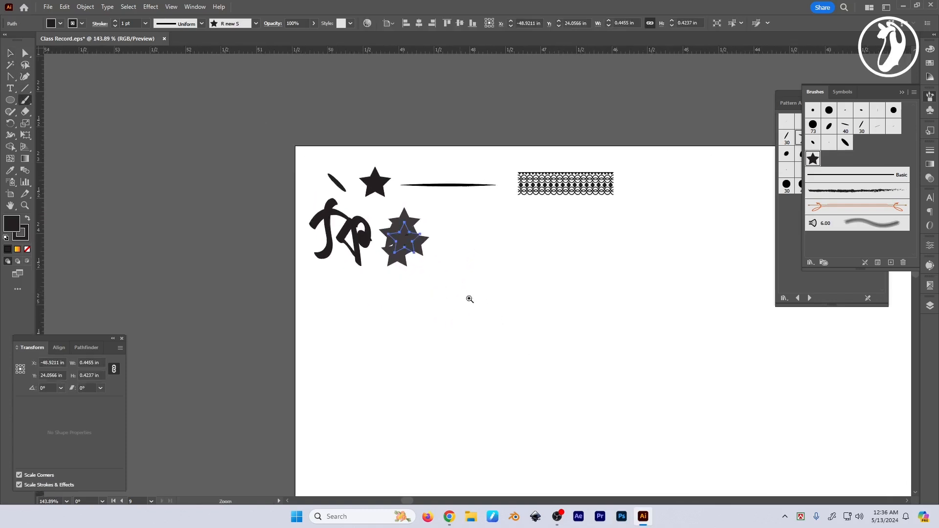
pyautogui.moveTo(529, 318)
pyautogui.mouseDown()
pyautogui.moveTo(441, 221)
pyautogui.moveTo(418, 221)
pyautogui.mouseUp()
pyautogui.moveTo(526, 266)
pyautogui.mouseDown()
pyautogui.moveTo(512, 281)
pyautogui.moveTo(465, 286)
pyautogui.mouseUp()
pyautogui.moveTo(313, 407)
pyautogui.mouseDown()
pyautogui.moveTo(386, 281)
pyautogui.moveTo(604, 189)
pyautogui.moveTo(595, 167)
pyautogui.mouseUp()
pyautogui.press('v')
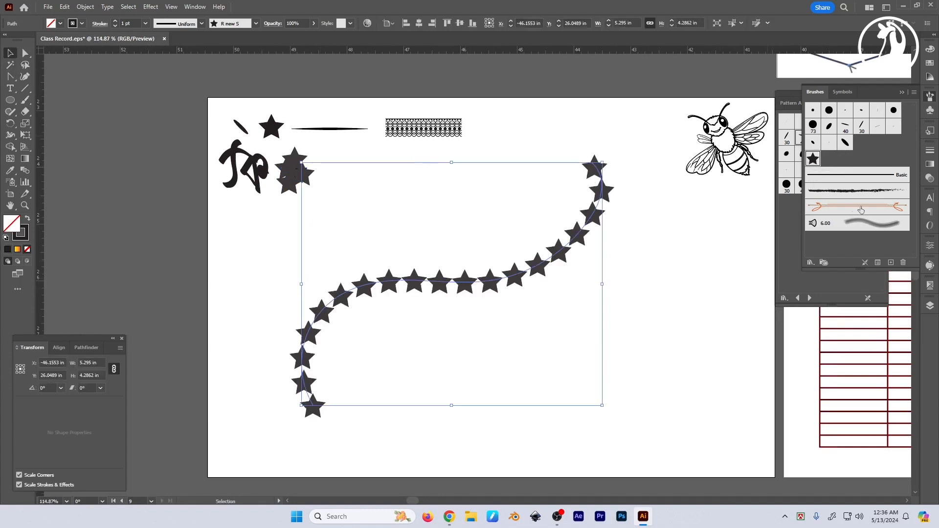
# Step: Reopen the R new S brush options and set random size to 33% and 600% and random spacing to 47% and 383%
pyautogui.doubleClick(813, 160)
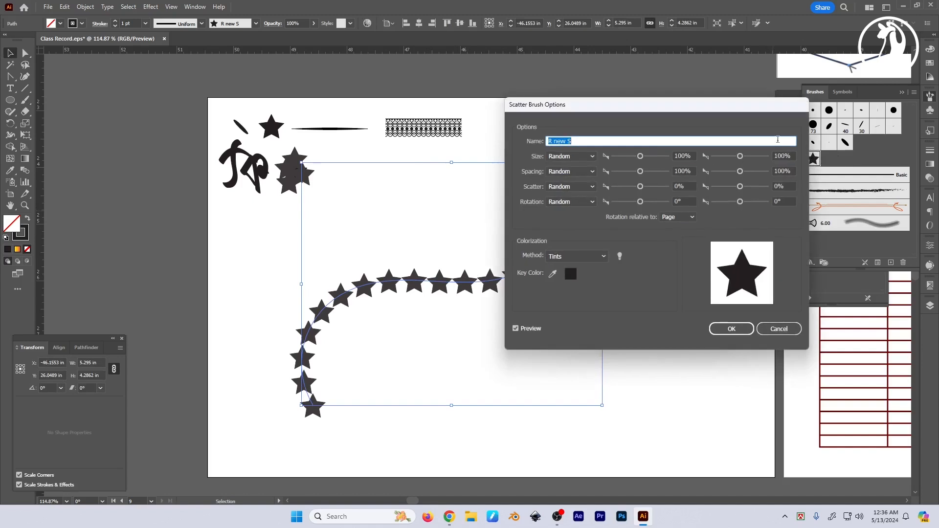
pyautogui.moveTo(693, 110); pyautogui.dragTo(806, 126)
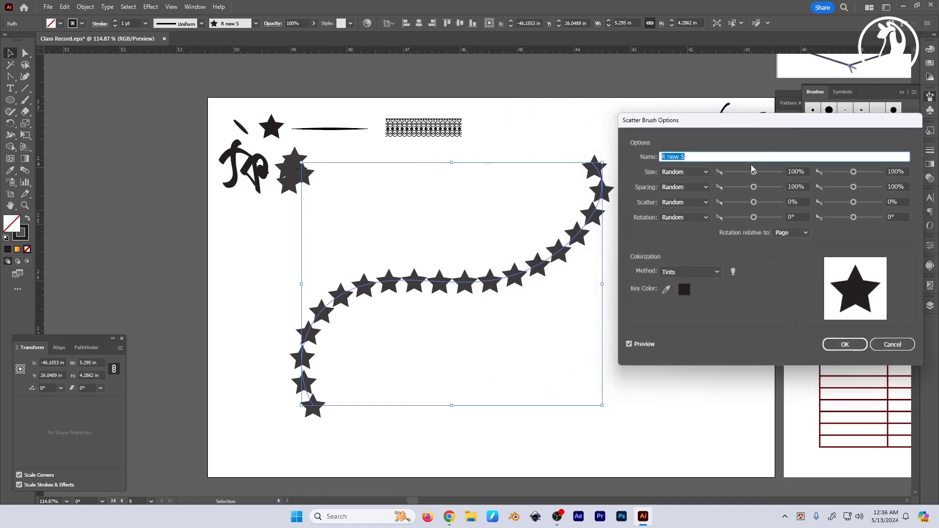
pyautogui.moveTo(740, 174); pyautogui.dragTo(734, 174)
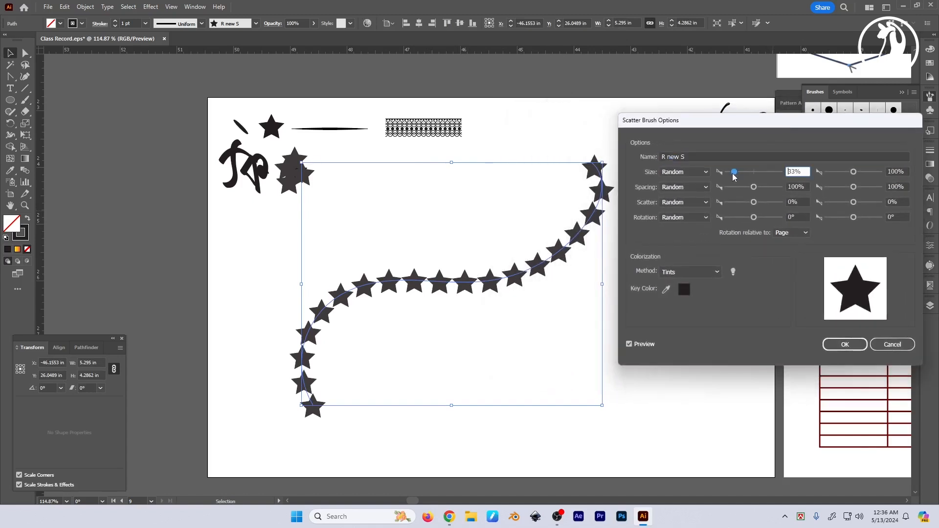
pyautogui.click(853, 173)
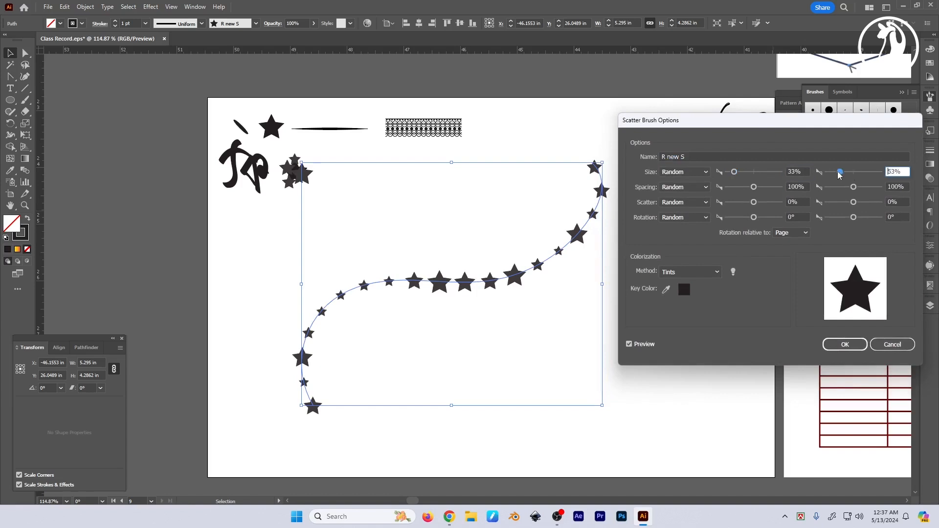
pyautogui.moveTo(853, 175); pyautogui.dragTo(862, 175)
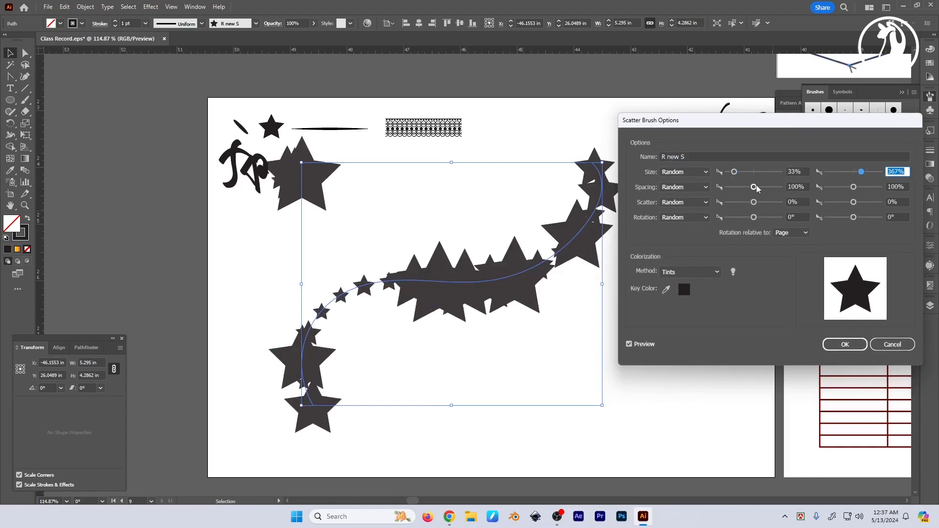
pyautogui.moveTo(755, 189); pyautogui.dragTo(741, 190)
pyautogui.moveTo(853, 189); pyautogui.dragTo(868, 172)
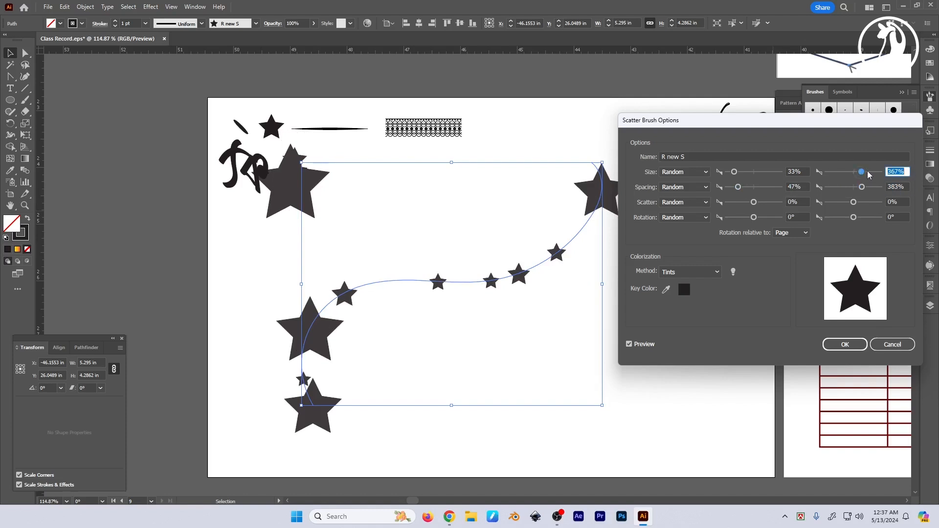
# Step: Try a first scatter value of -463% and random rotation values of -107° and -67° for the star brush
pyautogui.moveTo(754, 202); pyautogui.dragTo(738, 217)
pyautogui.click(760, 202)
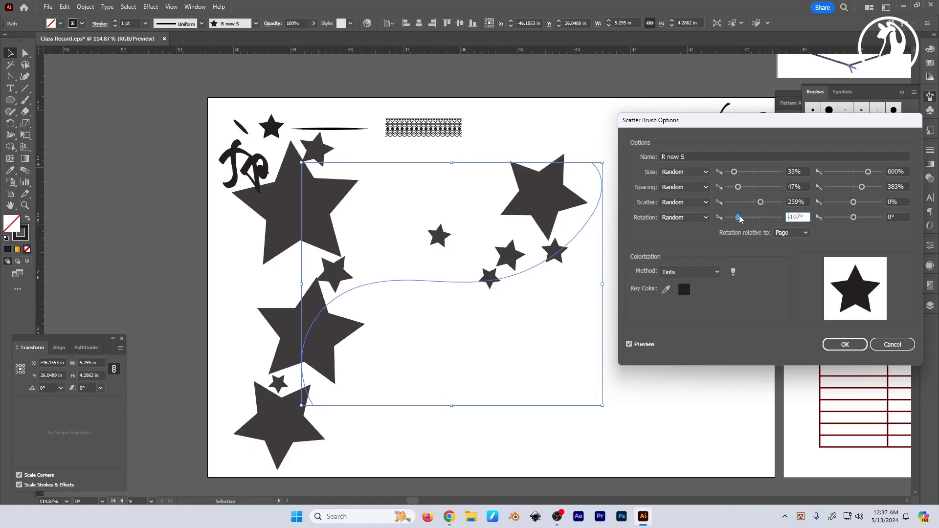
pyautogui.click(845, 217)
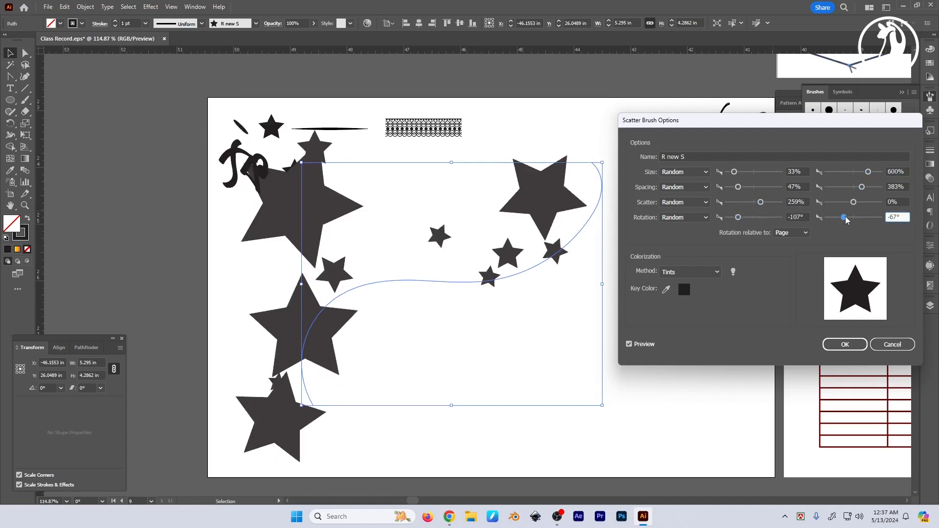
pyautogui.click(738, 218)
pyautogui.click(742, 202)
# Step: Set the star brush's random size to 59% and 45%, spacing to 32% and 333%, and rotation to -40° and -34°
pyautogui.click(738, 187)
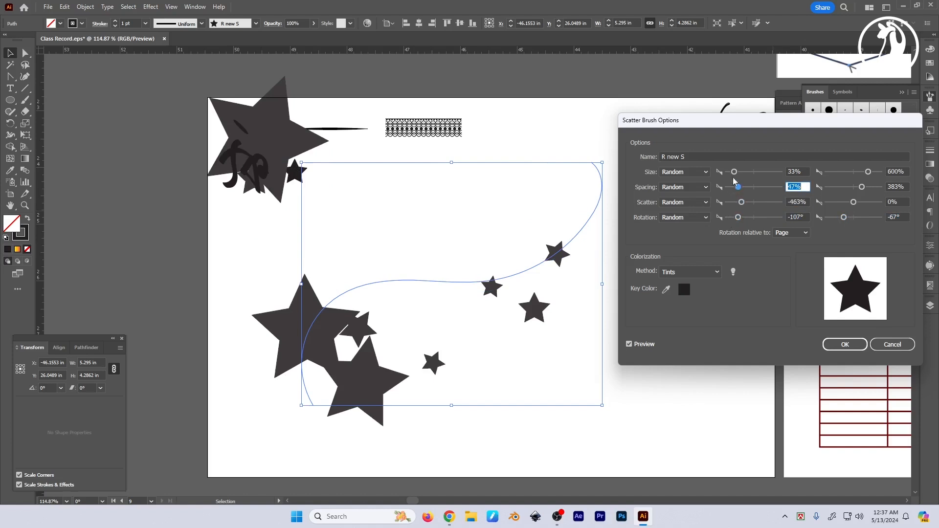
pyautogui.moveTo(738, 187); pyautogui.dragTo(753, 172)
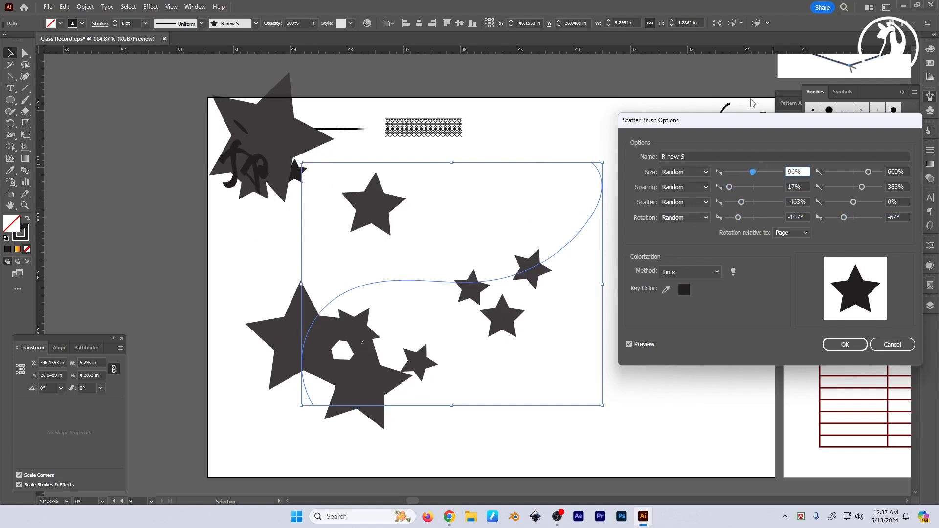
pyautogui.moveTo(753, 172); pyautogui.dragTo(731, 172)
pyautogui.moveTo(868, 172); pyautogui.dragTo(849, 221)
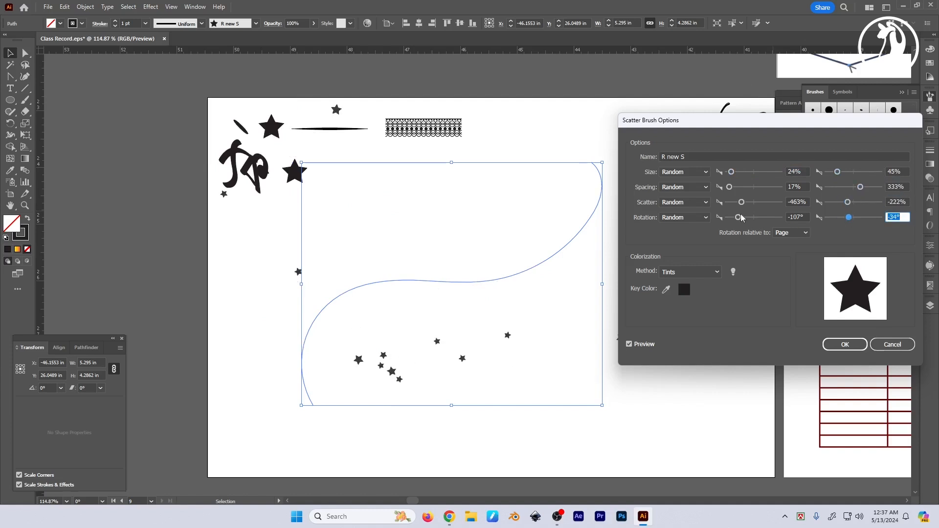
pyautogui.moveTo(741, 220); pyautogui.dragTo(742, 173)
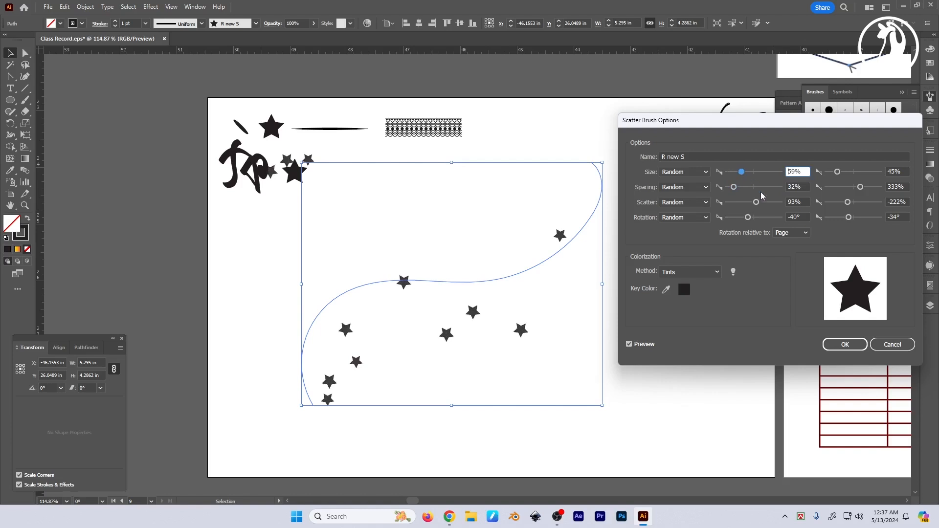
# Step: Set the star brush's random scatter to 352% and -425% and apply the changes to the existing strokes
pyautogui.moveTo(757, 205); pyautogui.dragTo(761, 206)
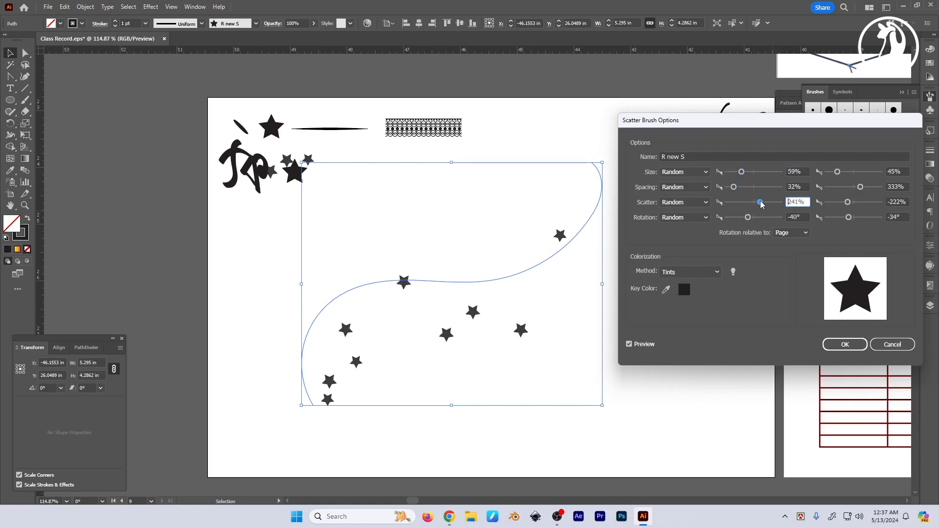
pyautogui.moveTo(764, 204); pyautogui.dragTo(765, 204)
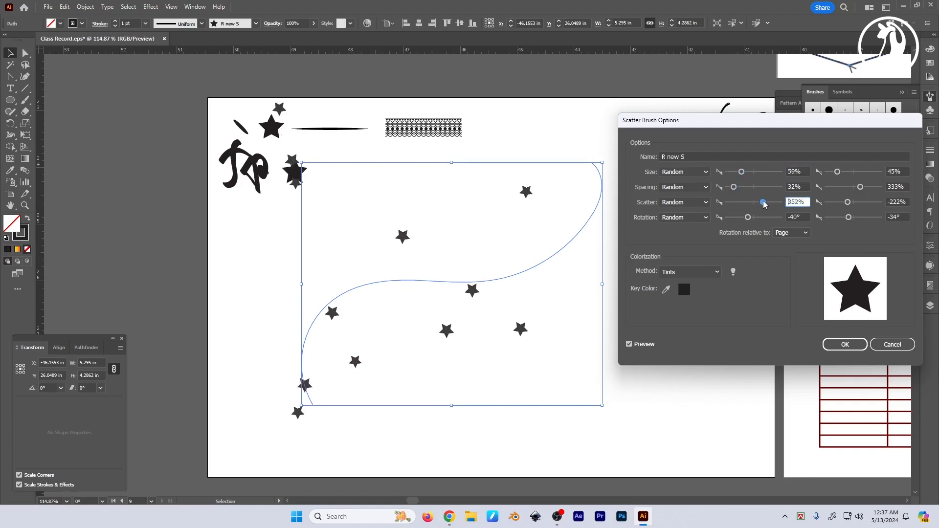
pyautogui.moveTo(848, 203)
pyautogui.mouseDown()
pyautogui.moveTo(857, 208)
pyautogui.moveTo(842, 205)
pyautogui.mouseUp()
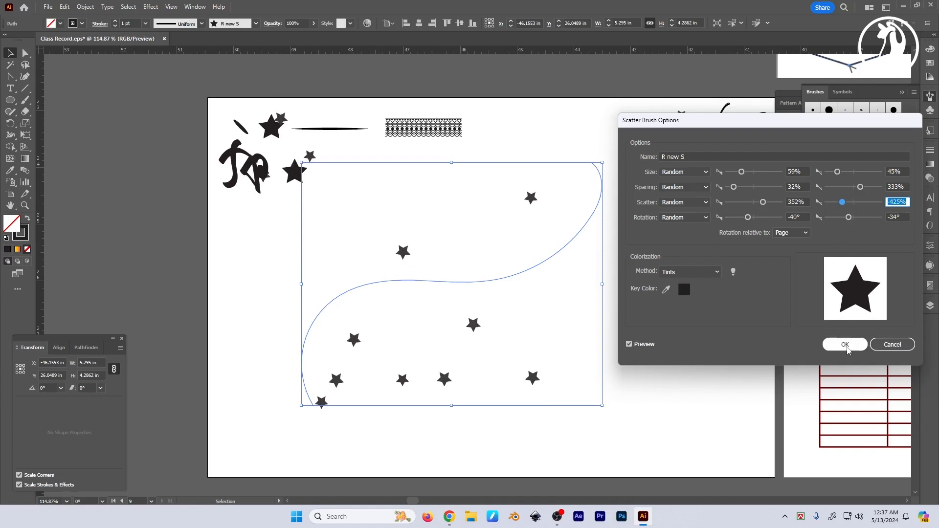
pyautogui.click(693, 157)
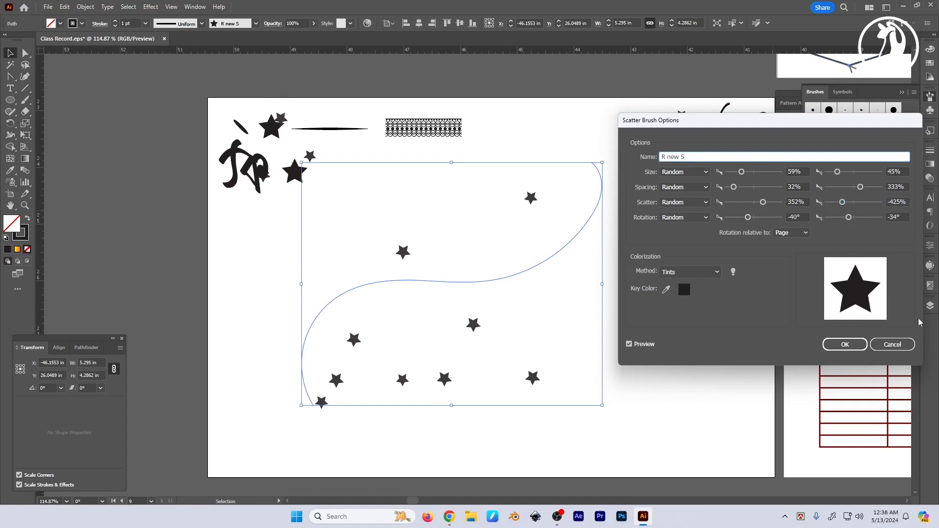
pyautogui.click(844, 344)
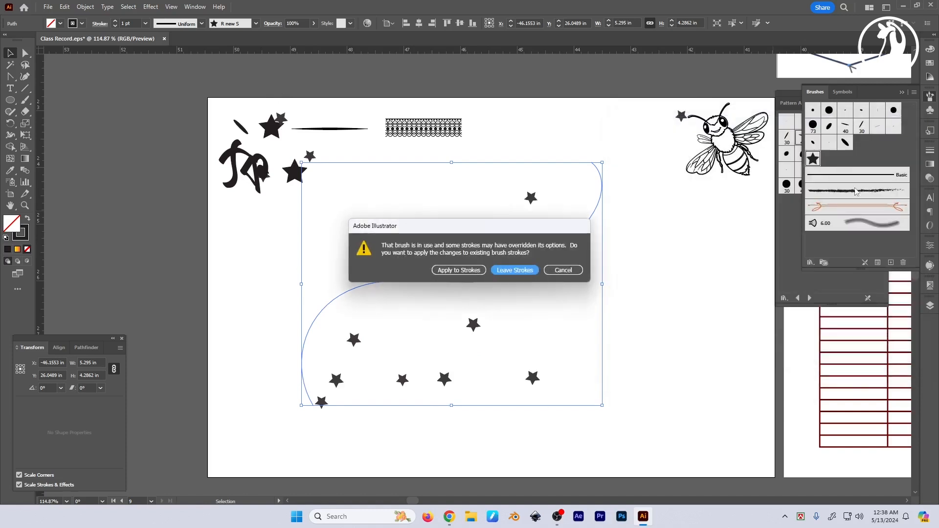
pyautogui.click(463, 272)
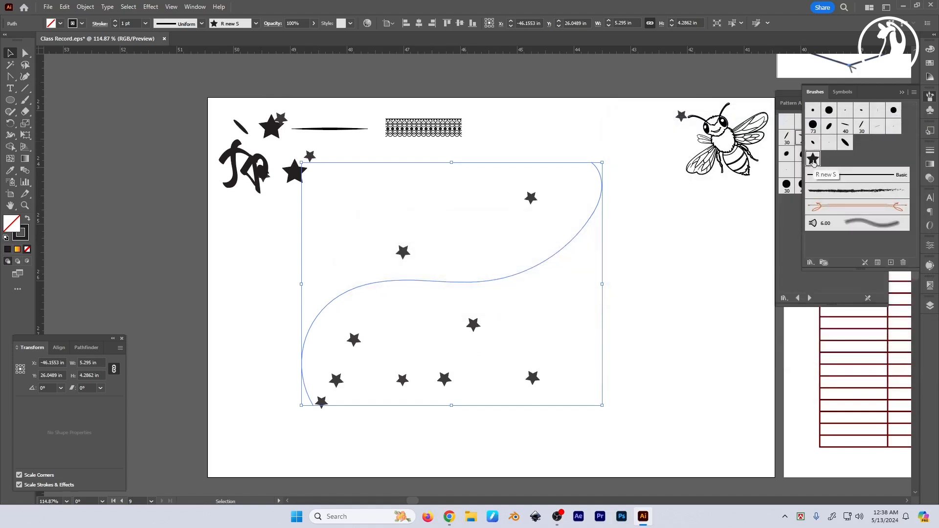
# Step: Delete the curved scatter-brush stroke and the star copy beside the painted lettering
pyautogui.scroll(-4, 595, 310)
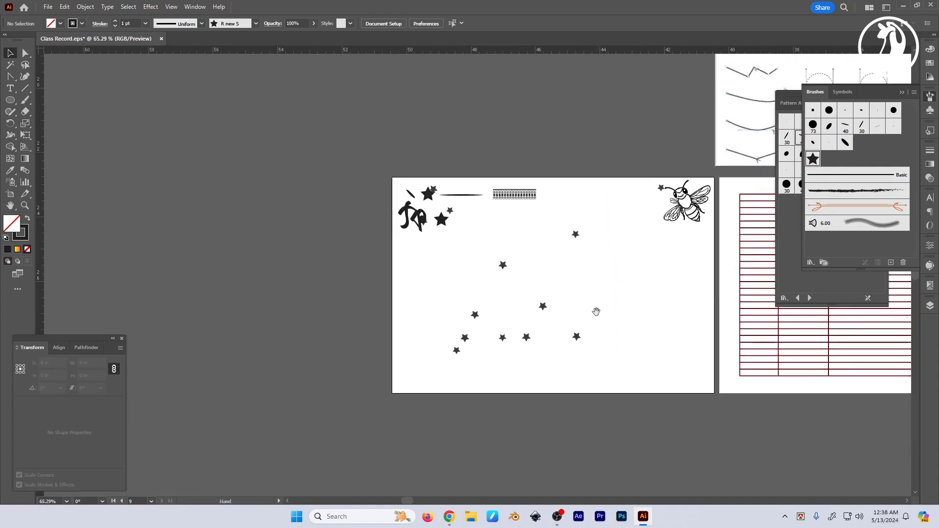
pyautogui.press('Delete')
pyautogui.scroll(3, 499, 293)
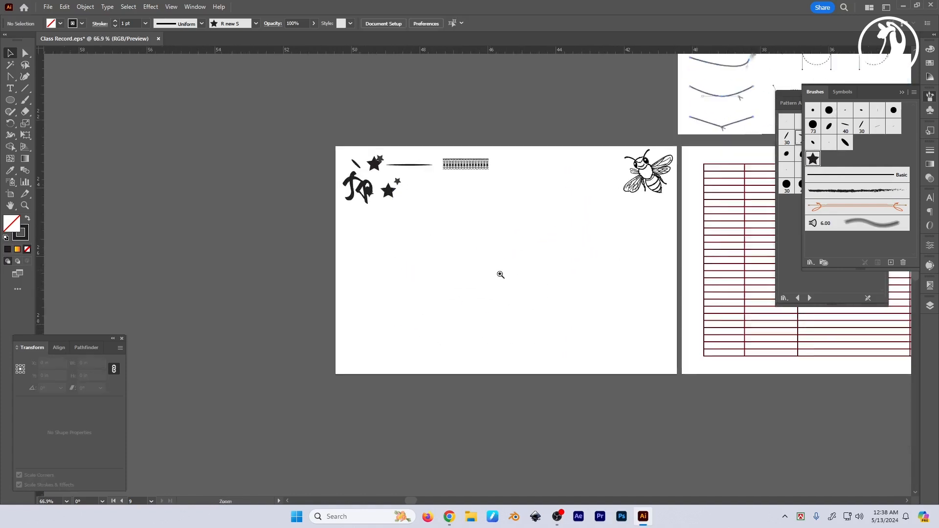
pyautogui.hotkey('ctrl', 'z')
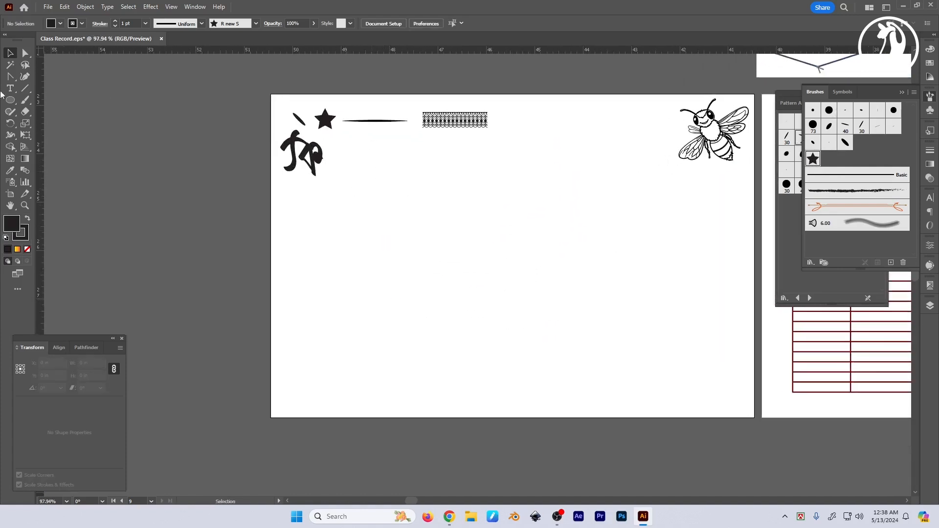
# Step: Paint several freehand strokes with the R new S brush to scatter small stars across the whole artboard
pyautogui.click(25, 99)
pyautogui.moveTo(347, 381); pyautogui.dragTo(332, 330)
pyautogui.moveTo(432, 255); pyautogui.dragTo(525, 164)
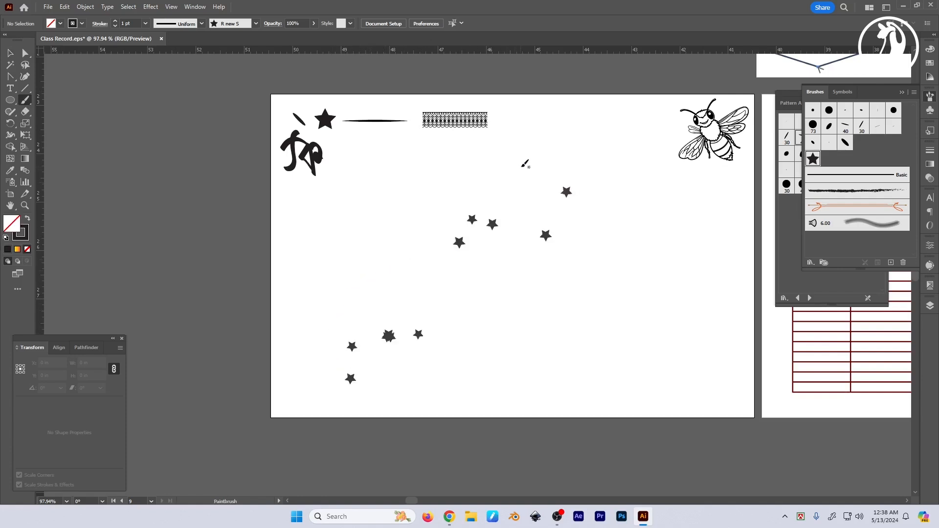
pyautogui.moveTo(484, 198)
pyautogui.mouseDown()
pyautogui.moveTo(409, 214)
pyautogui.moveTo(361, 249)
pyautogui.mouseUp()
pyautogui.moveTo(652, 289); pyautogui.dragTo(654, 289)
pyautogui.moveTo(645, 200)
pyautogui.mouseDown()
pyautogui.moveTo(714, 208)
pyautogui.moveTo(702, 237)
pyautogui.mouseUp()
pyautogui.moveTo(690, 199); pyautogui.dragTo(694, 332)
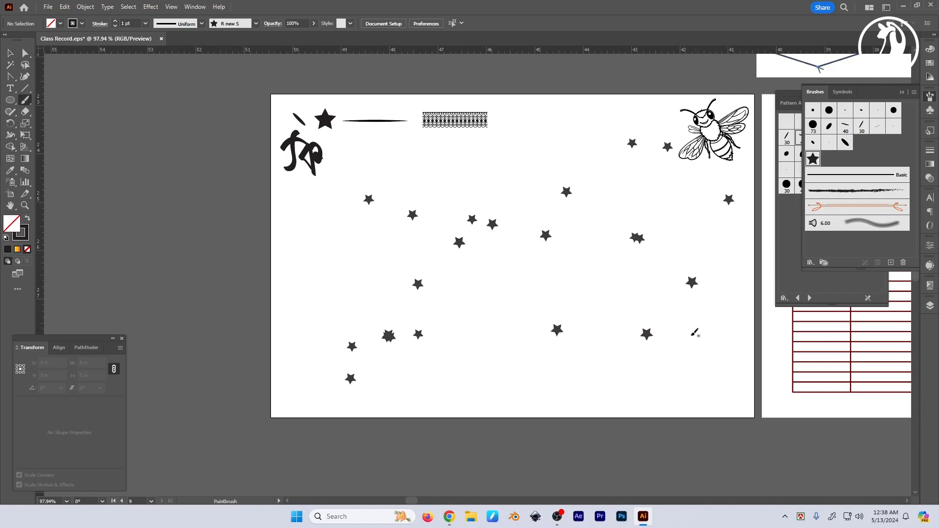
pyautogui.moveTo(549, 337); pyautogui.dragTo(549, 337)
pyautogui.moveTo(504, 312)
pyautogui.mouseDown()
pyautogui.moveTo(484, 333)
pyautogui.moveTo(470, 386)
pyautogui.mouseUp()
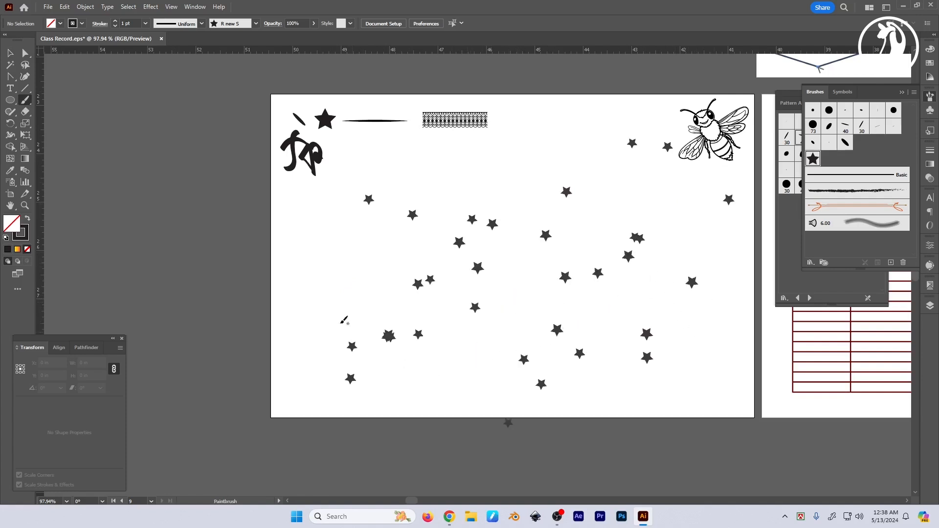
pyautogui.moveTo(398, 319); pyautogui.dragTo(707, 326)
pyautogui.press('v')
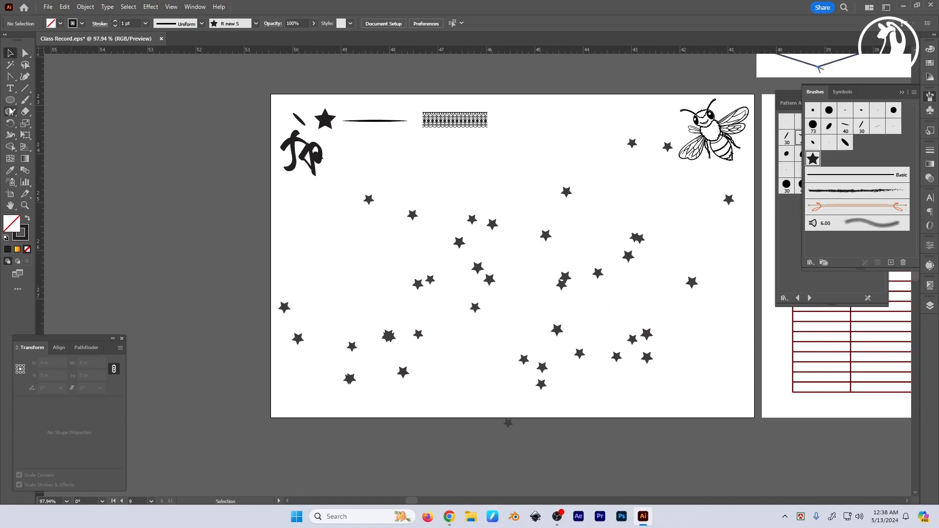
# Step: Draw a large star with a smaller one beside it near the artboard's upper middle, with the stroke colour swapped to fill
pyautogui.moveTo(10, 103); pyautogui.dragTo(37, 147)
pyautogui.scroll(3, 488, 247)
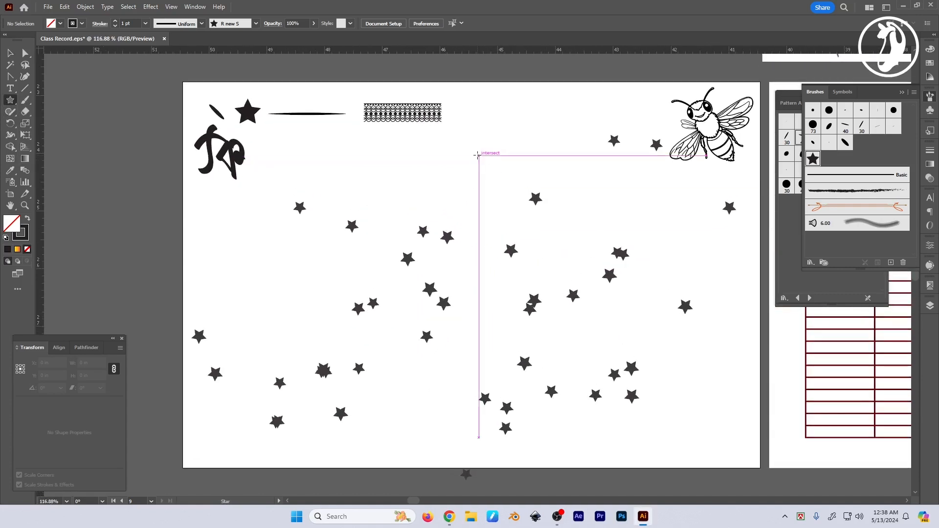
pyautogui.moveTo(471, 147)
pyautogui.mouseDown()
pyautogui.moveTo(509, 173)
pyautogui.moveTo(508, 155)
pyautogui.moveTo(504, 168)
pyautogui.mouseUp()
pyautogui.press('v')
pyautogui.hotkey('shift', 'x')
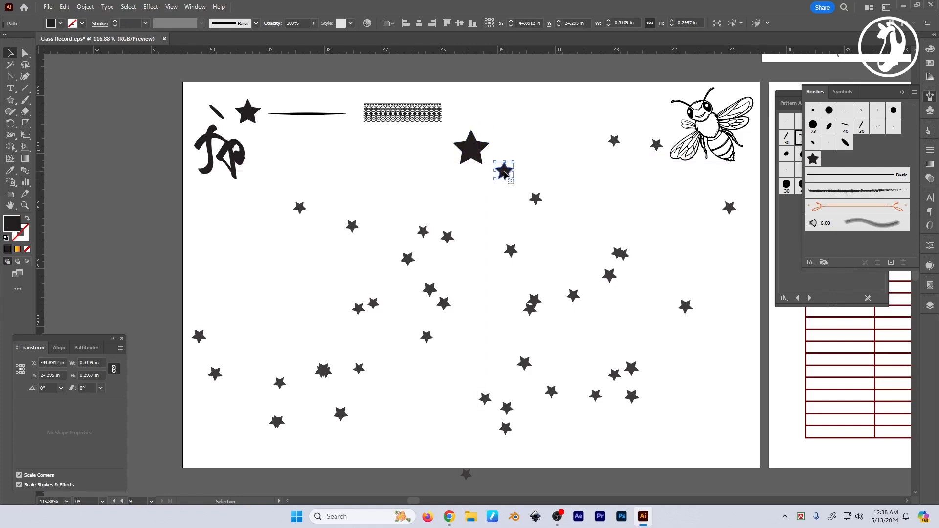
# Step: Delete the two drawn stars and all scattered star-brush strokes, leaving the sample shapes, lettering and bee
pyautogui.click(525, 152)
pyautogui.moveTo(521, 138)
pyautogui.mouseDown()
pyautogui.moveTo(486, 182)
pyautogui.moveTo(507, 171)
pyautogui.moveTo(562, 329)
pyautogui.mouseUp()
pyautogui.press('Delete')
pyautogui.press('Delete')
pyautogui.moveTo(614, 247); pyautogui.dragTo(534, 360)
pyautogui.press('Delete')
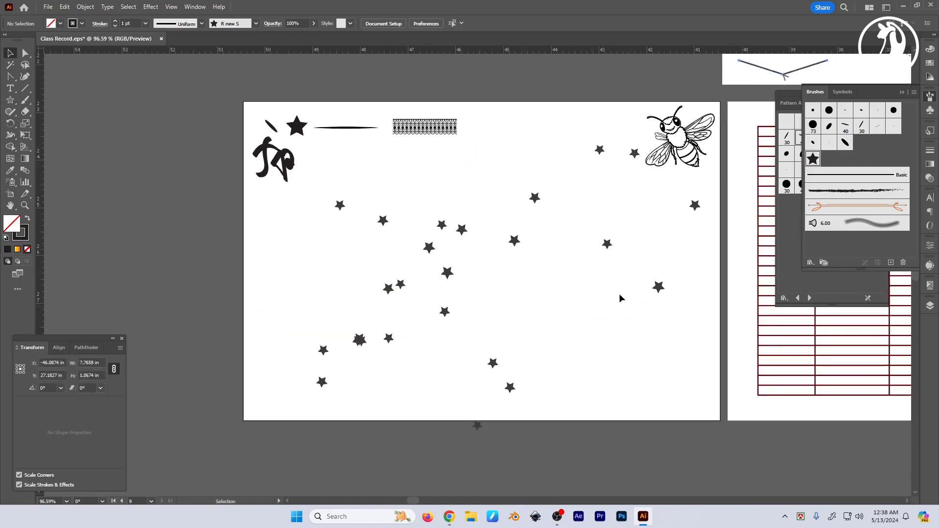
pyautogui.moveTo(593, 215); pyautogui.dragTo(668, 306)
pyautogui.press('Delete')
pyautogui.moveTo(624, 123); pyautogui.dragTo(509, 299)
pyautogui.press('Delete')
pyautogui.moveTo(558, 180)
pyautogui.mouseDown()
pyautogui.moveTo(505, 414)
pyautogui.moveTo(436, 335)
pyautogui.moveTo(349, 395)
pyautogui.moveTo(309, 397)
pyautogui.mouseUp()
pyautogui.press('Delete')
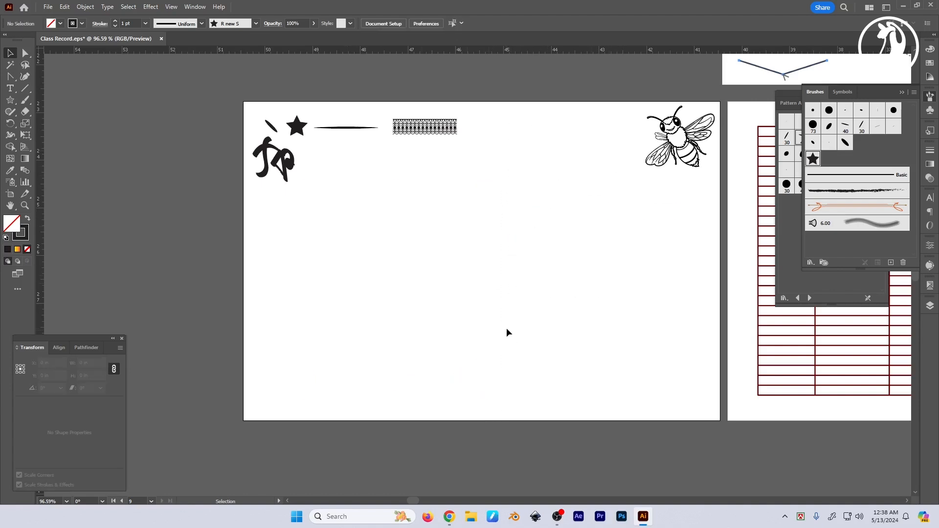
# Step: Turn on Keep Selected in the Paintbrush tool options and apply the settings
pyautogui.scroll(3, 506, 329)
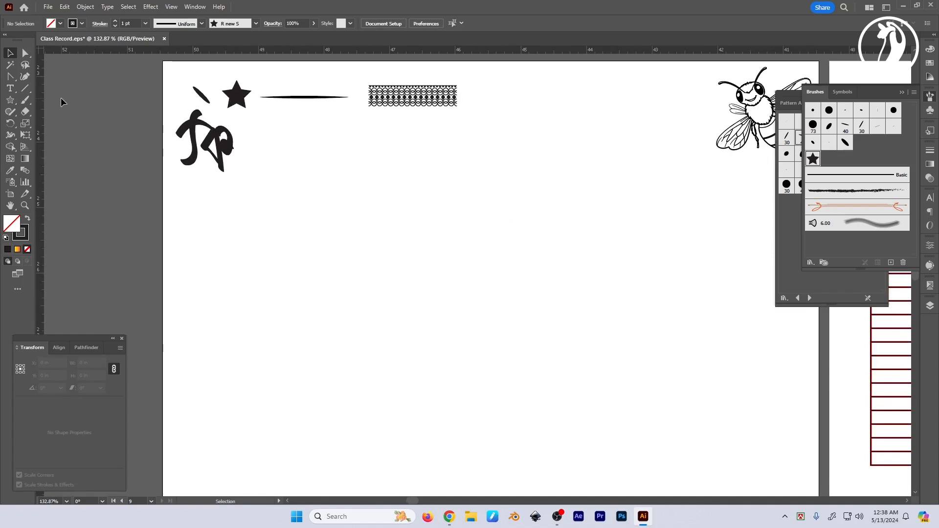
pyautogui.click(25, 102)
pyautogui.doubleClick(25, 100)
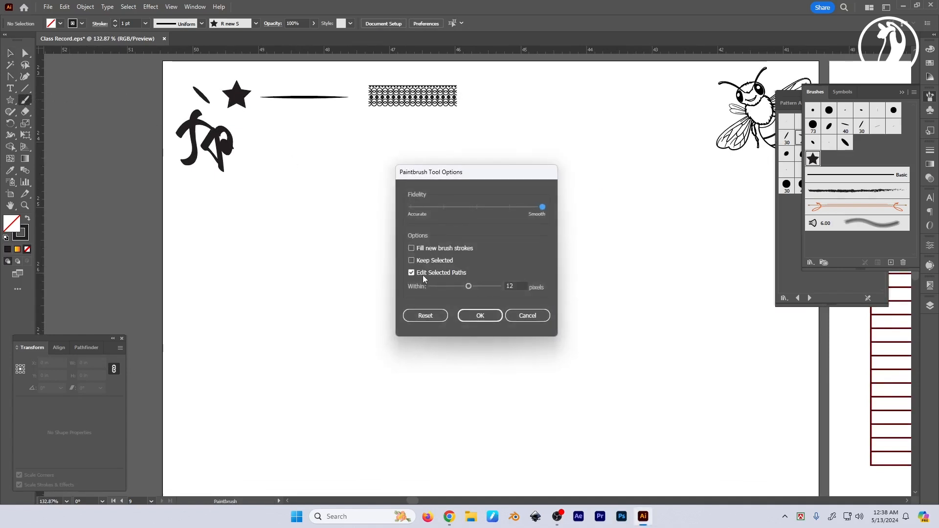
pyautogui.click(412, 261)
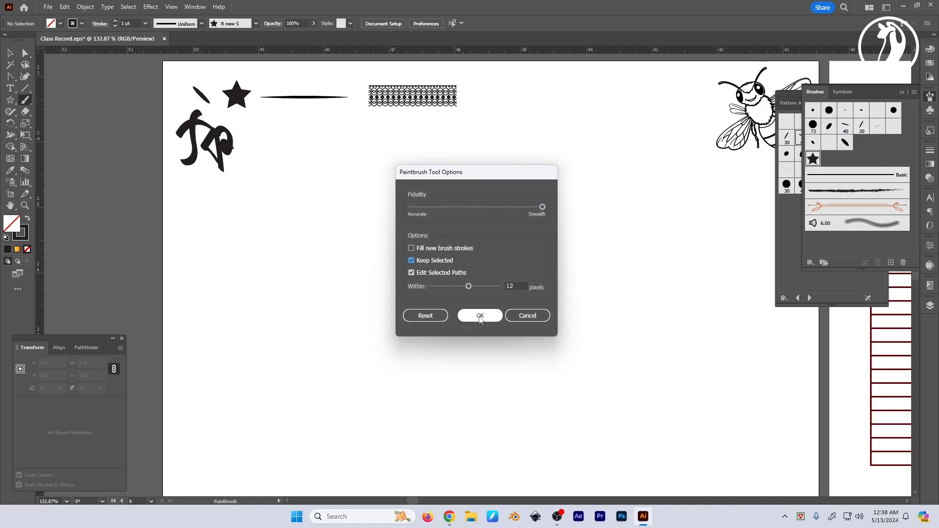
pyautogui.click(423, 274)
pyautogui.click(470, 313)
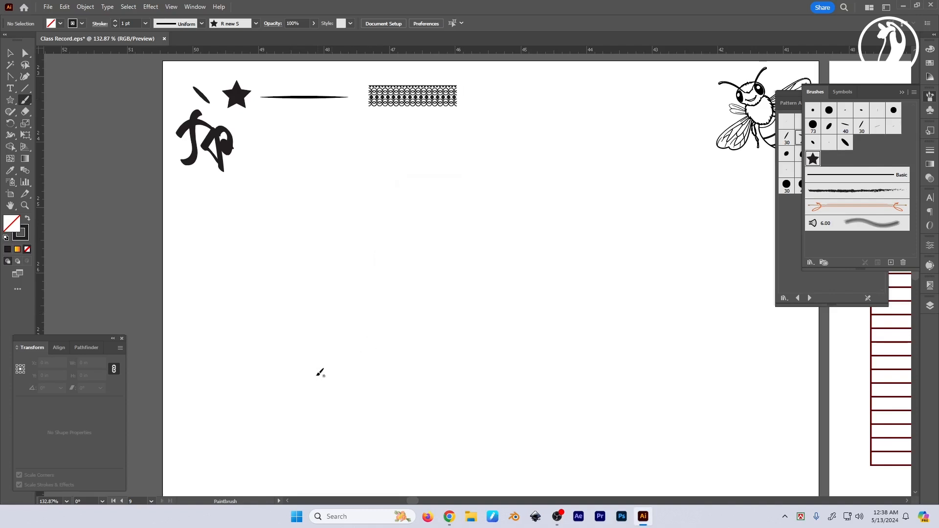
# Step: Paint curved test strokes with the star scatter brush, select the curve on the right and recheck the Paintbrush tool options
pyautogui.moveTo(315, 368)
pyautogui.mouseDown()
pyautogui.moveTo(504, 213)
pyautogui.moveTo(633, 308)
pyautogui.mouseUp()
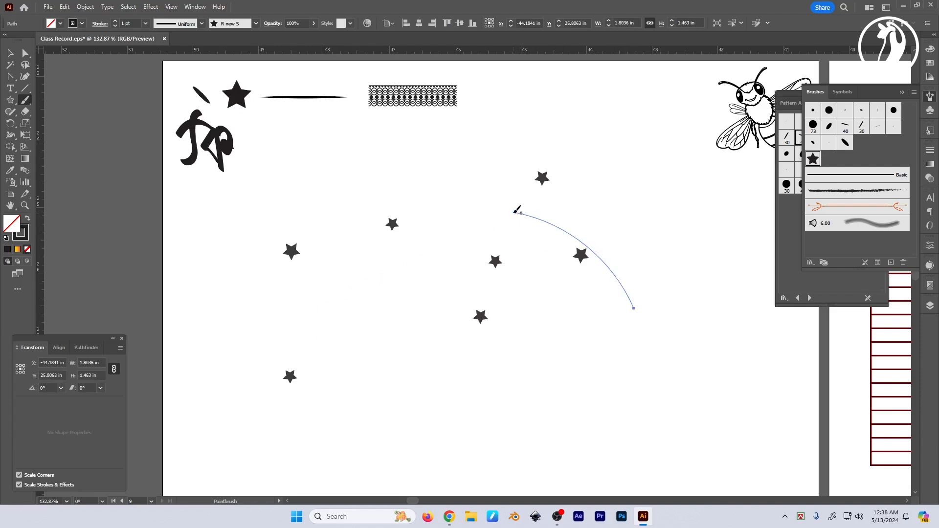
pyautogui.moveTo(515, 213); pyautogui.dragTo(318, 233)
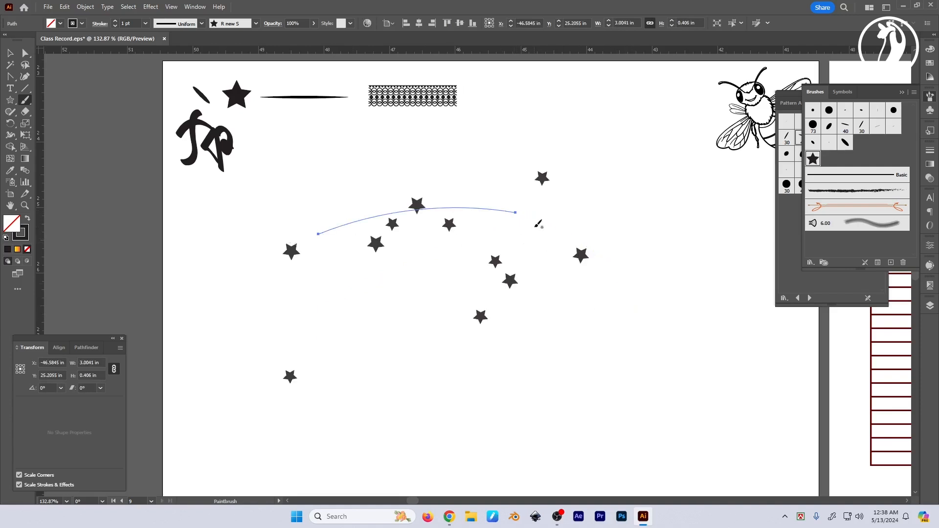
pyautogui.press('v')
pyautogui.click(580, 257)
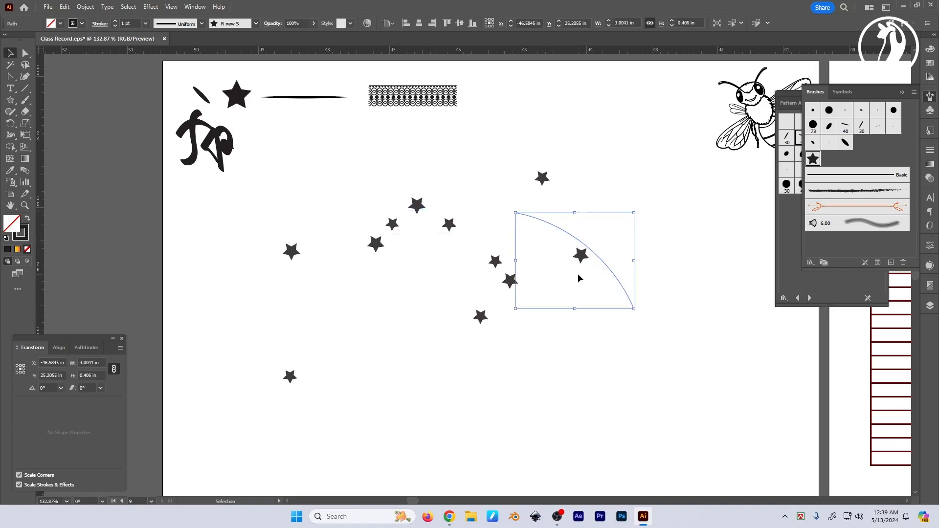
pyautogui.doubleClick(25, 100)
pyautogui.click(480, 316)
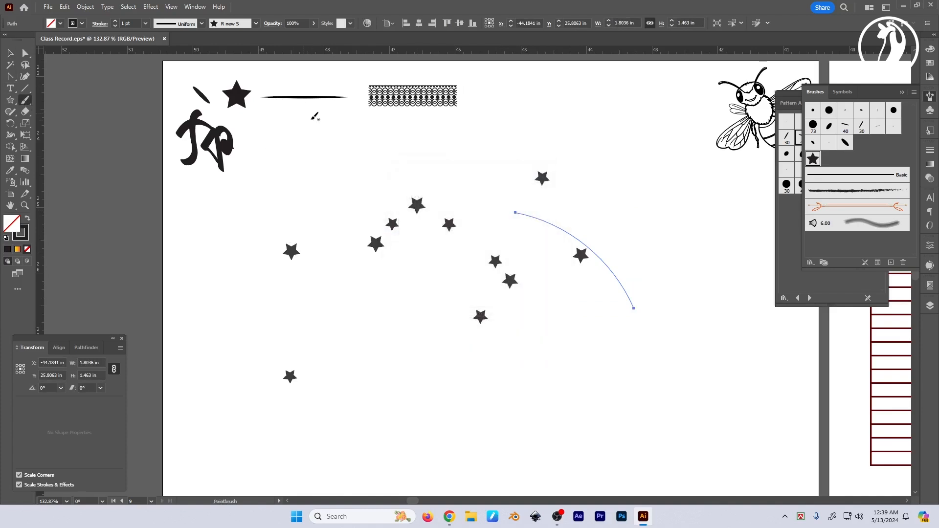
# Step: Clear the star-brush test strokes from the artboard
pyautogui.click(307, 118)
pyautogui.hotkey('ctrl', 'z')
pyautogui.moveTo(323, 140)
pyautogui.mouseDown()
pyautogui.moveTo(329, 171)
pyautogui.moveTo(306, 182)
pyautogui.moveTo(632, 394)
pyautogui.mouseUp()
pyautogui.press('v')
pyautogui.press('Delete')
# Step: Duplicate the tapered line shape into the empty area below the original
pyautogui.moveTo(330, 187); pyautogui.dragTo(376, 209)
pyautogui.click(319, 111)
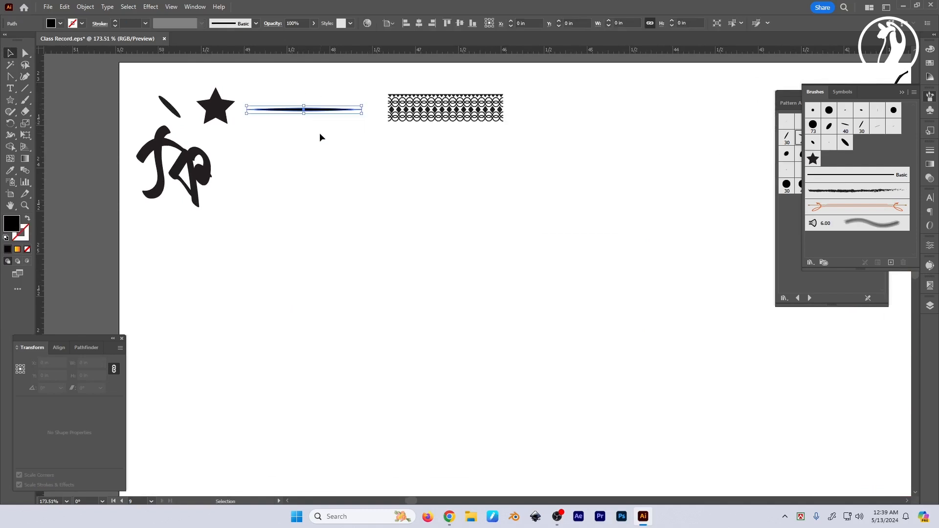
pyautogui.moveTo(319, 116); pyautogui.dragTo(373, 186)
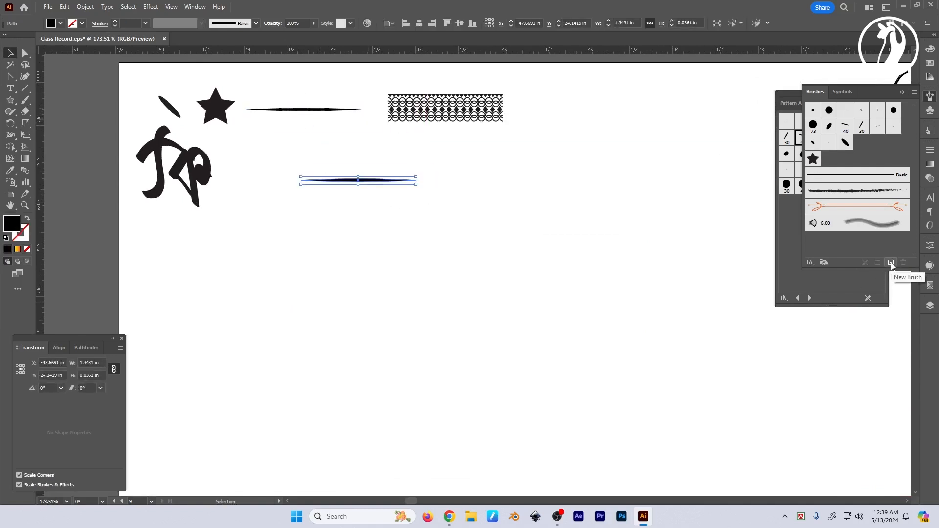
# Step: Start a new Art Brush from the tapered copy, scaled with Stretch to Fit Stroke Length
pyautogui.click(890, 263)
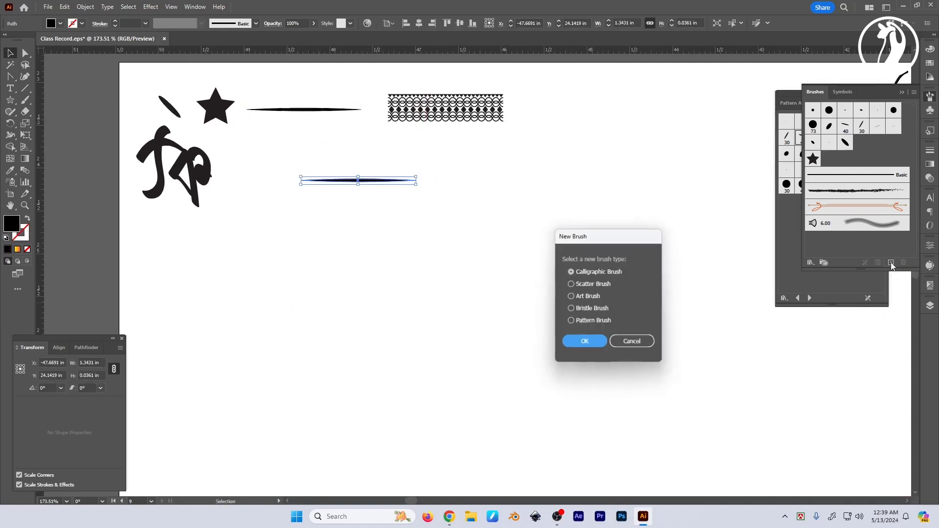
pyautogui.click(584, 298)
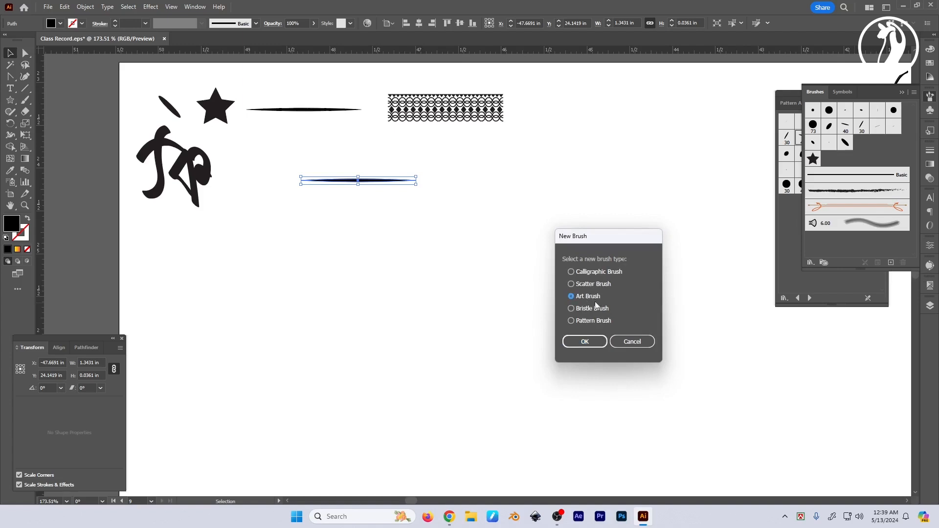
pyautogui.click(585, 343)
pyautogui.moveTo(478, 105); pyautogui.dragTo(575, 102)
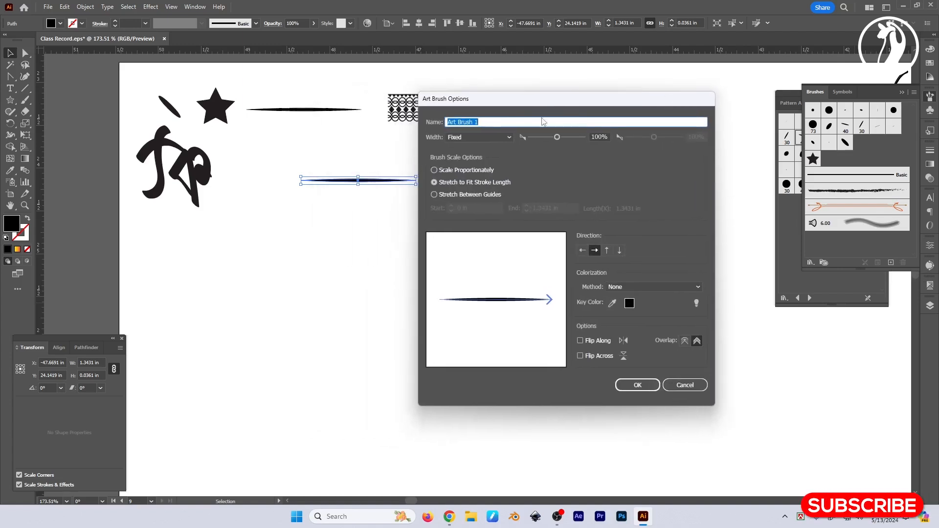
pyautogui.click(451, 195)
pyautogui.click(471, 184)
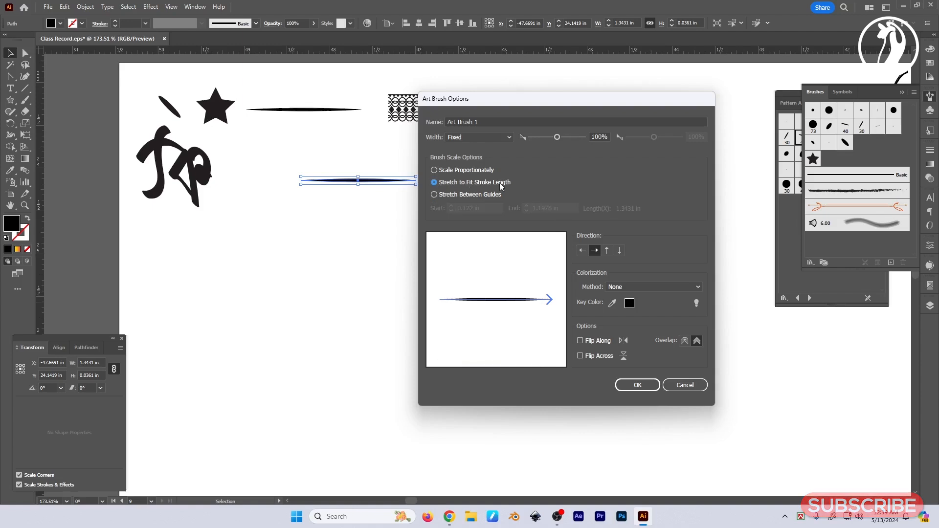
# Step: Try creating the art brush with Tints colorization and Pressure width, then undo its creation
pyautogui.click(630, 288)
pyautogui.click(624, 308)
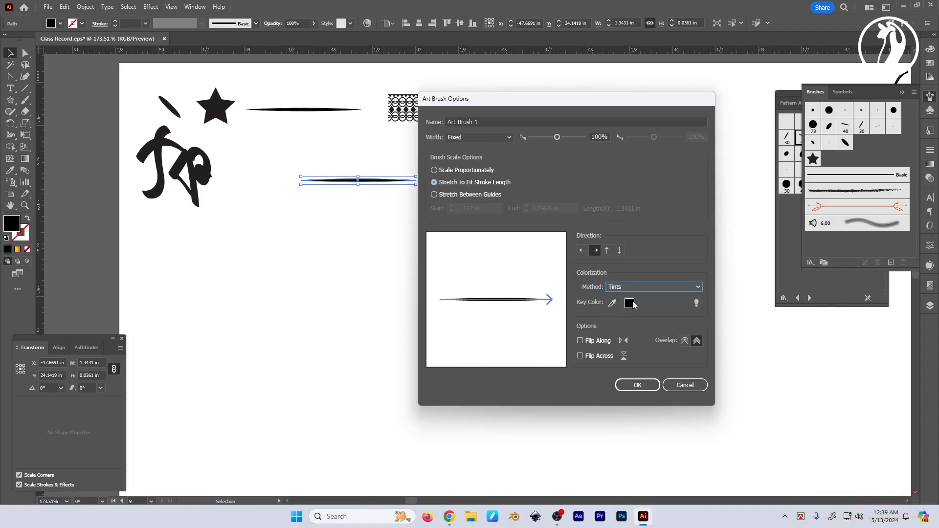
pyautogui.click(478, 137)
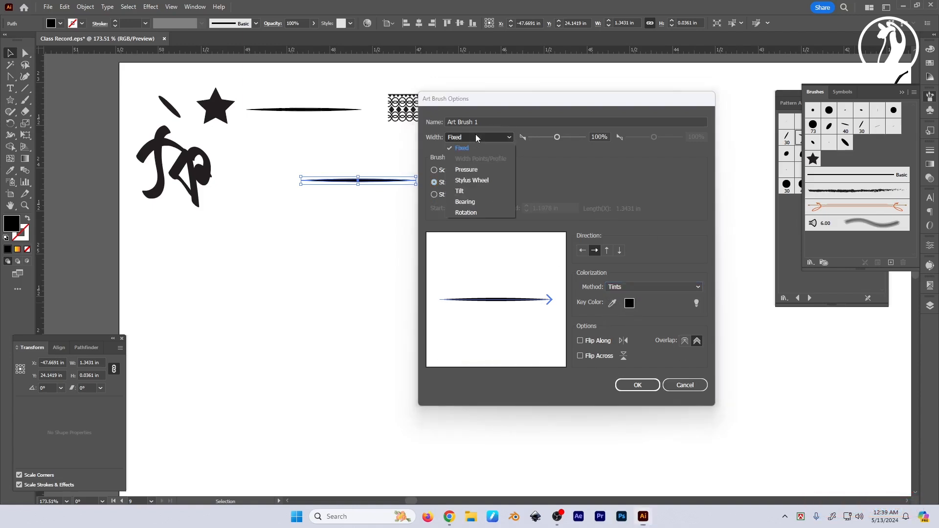
pyautogui.click(466, 170)
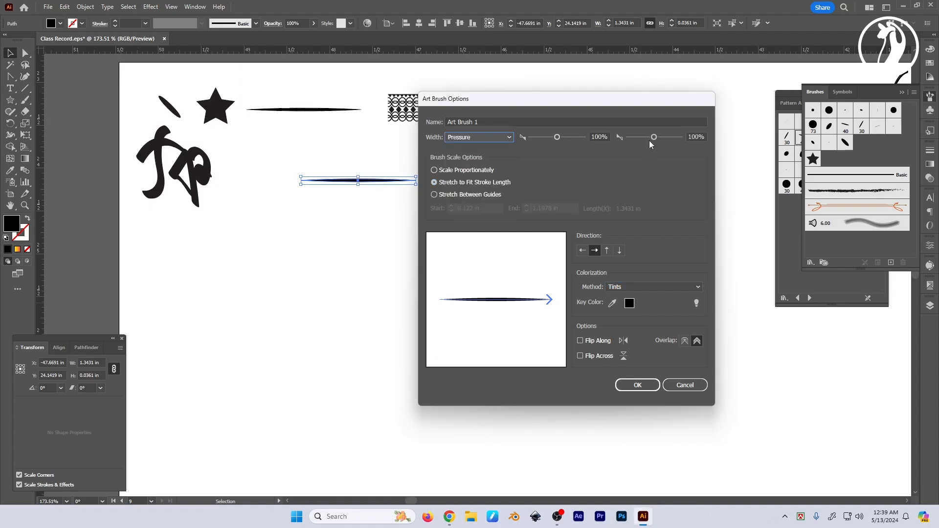
pyautogui.click(638, 385)
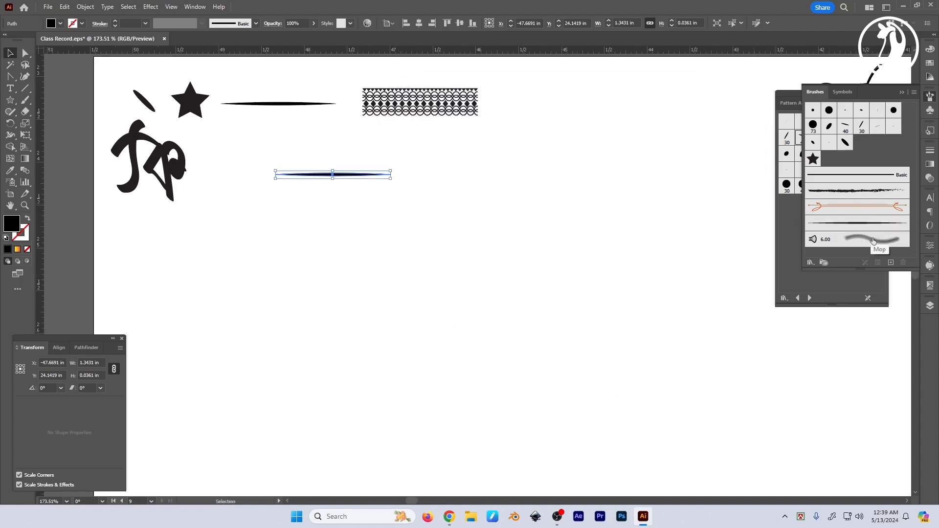
pyautogui.hotkey('ctrl', 'z')
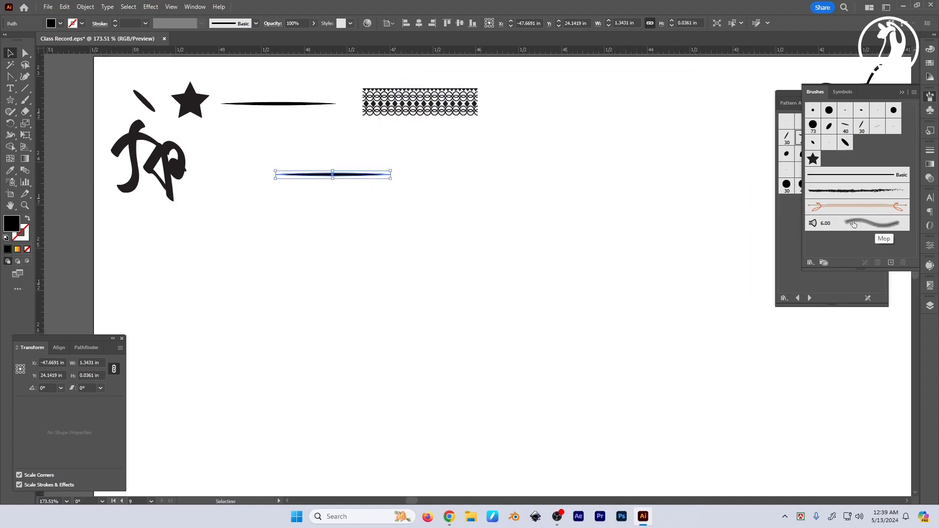
# Step: Create an Art Brush named "Art New B" from the tapered copy, with the colorization method set to Tints
pyautogui.click(891, 263)
pyautogui.click(571, 297)
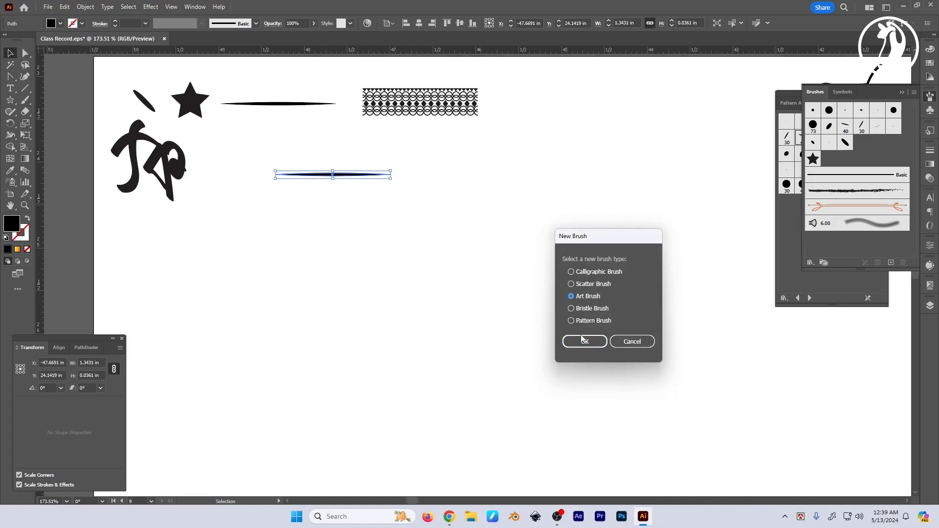
pyautogui.click(585, 341)
pyautogui.click(637, 287)
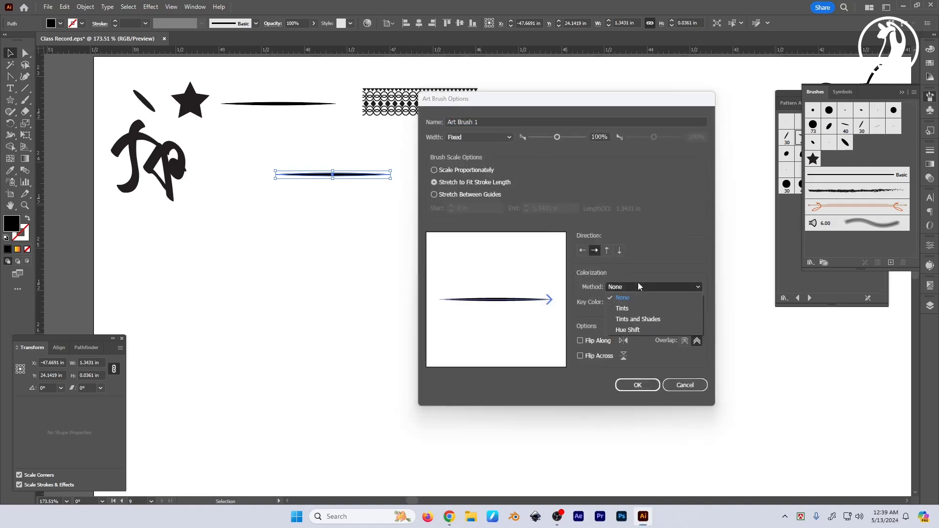
pyautogui.click(636, 308)
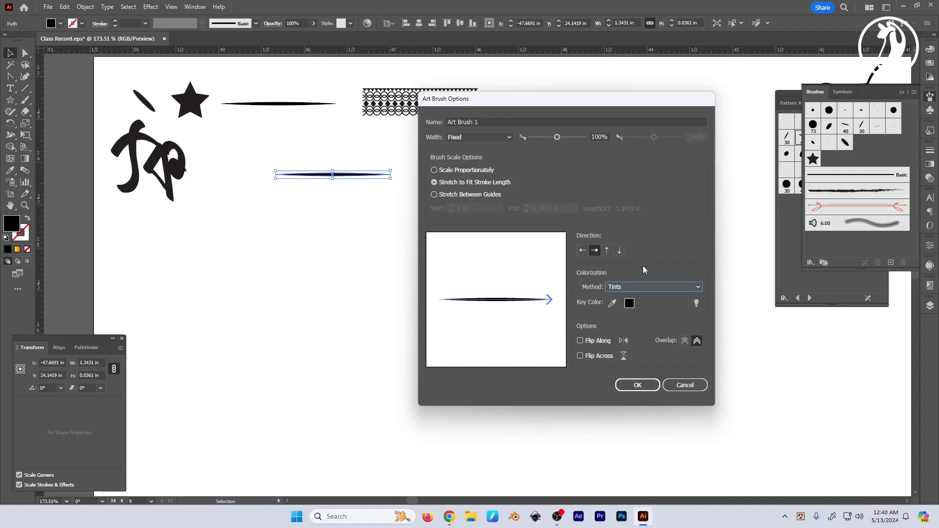
pyautogui.click(512, 122)
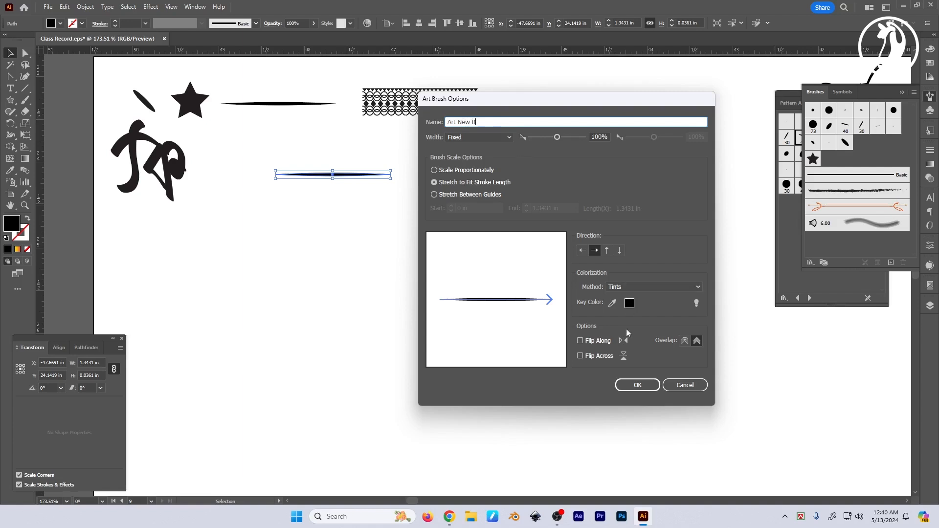
pyautogui.click(637, 385)
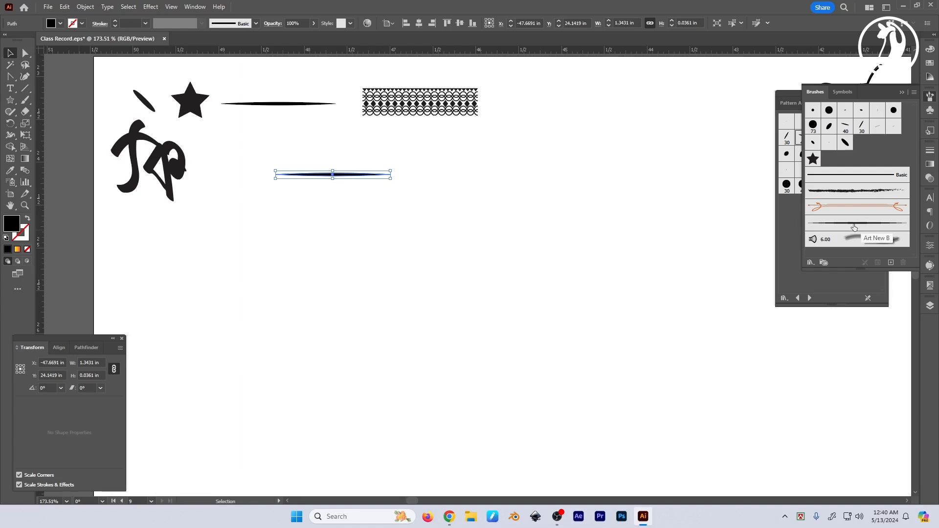
# Step: Close the Artistic_Calligraphic brush library and deselect the tapered shape
pyautogui.click(775, 98)
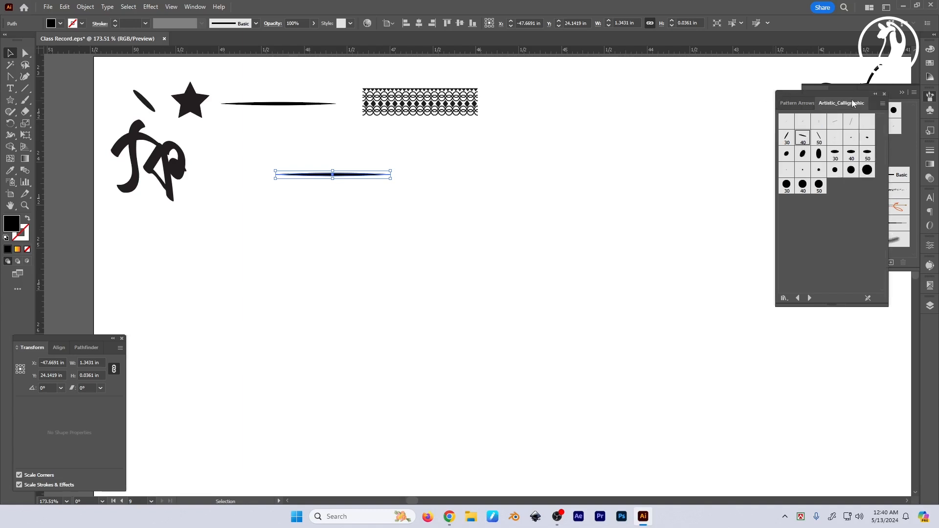
pyautogui.click(886, 94)
pyautogui.click(440, 223)
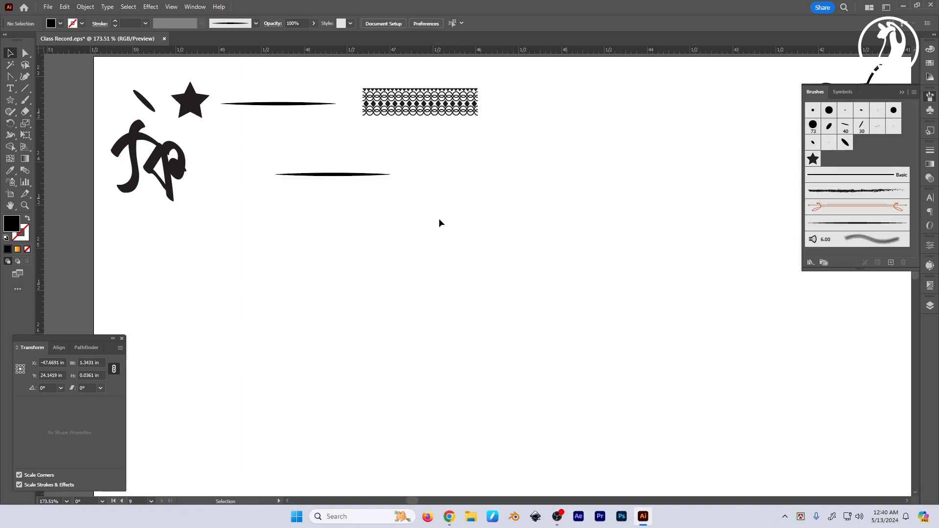
# Step: Paint a curved test stroke about 1.62 in wide with the Art New B brush, then undo it
pyautogui.click(25, 100)
pyautogui.click(67, 101)
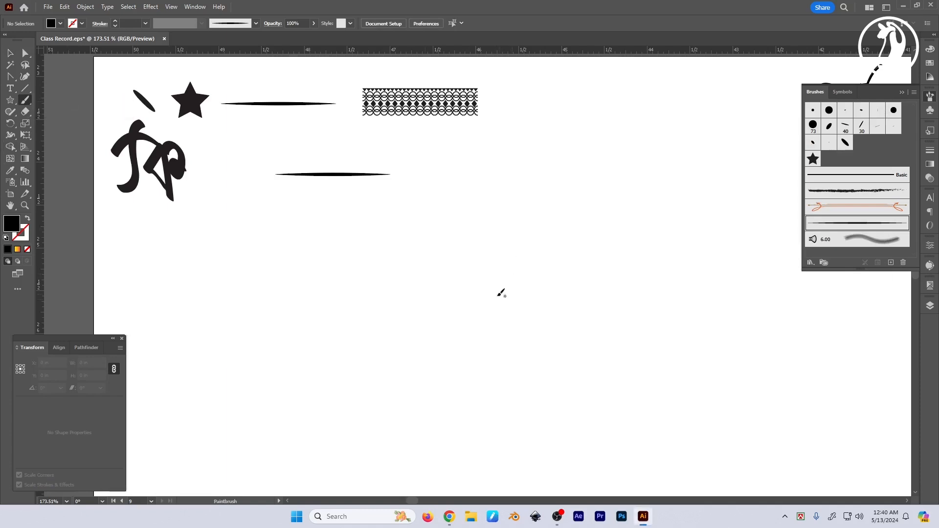
pyautogui.moveTo(264, 304)
pyautogui.mouseDown()
pyautogui.moveTo(323, 259)
pyautogui.moveTo(403, 255)
pyautogui.mouseUp()
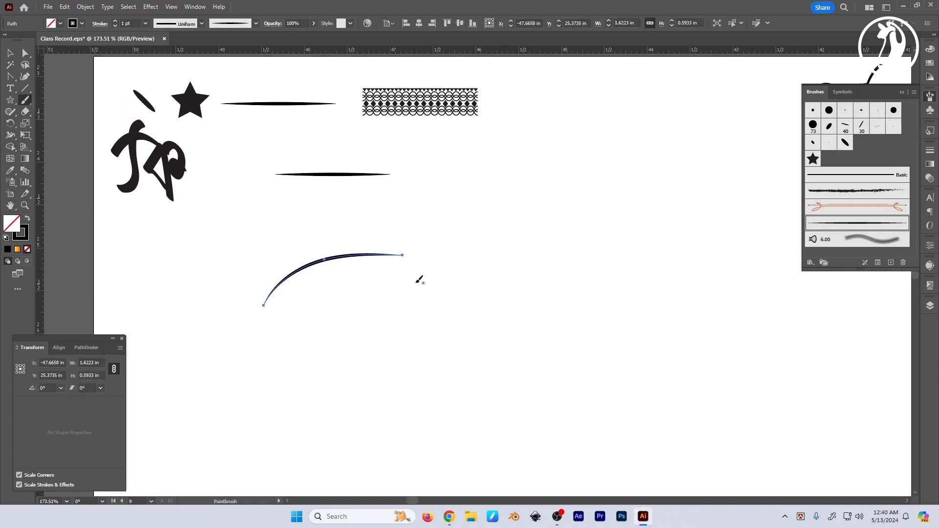
pyautogui.press('v')
pyautogui.hotkey('ctrl', 'z')
# Step: Examine the tapered line work of the bee illustration up close and beside the sample shapes
pyautogui.moveTo(525, 268); pyautogui.dragTo(327, 341)
pyautogui.press('Tab')
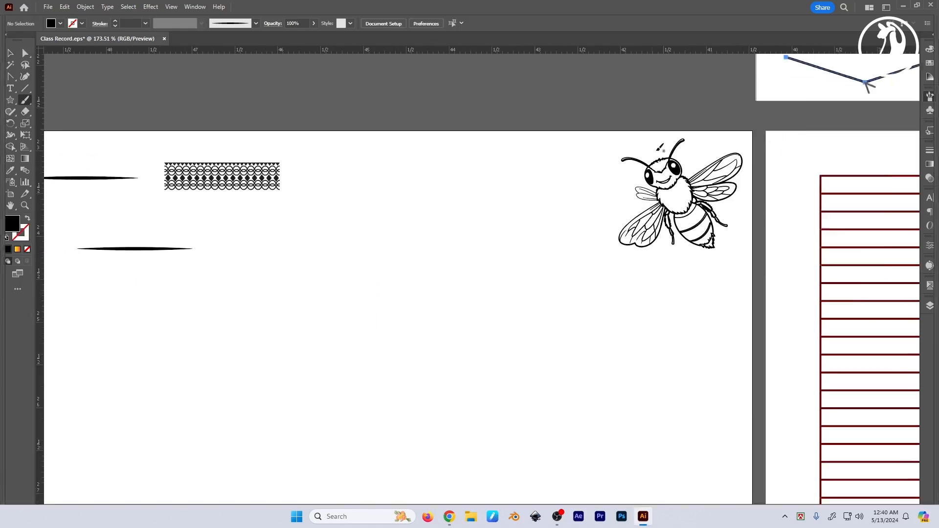
pyautogui.moveTo(634, 139)
pyautogui.mouseDown()
pyautogui.moveTo(706, 205)
pyautogui.moveTo(749, 300)
pyautogui.mouseUp()
pyautogui.click(690, 188)
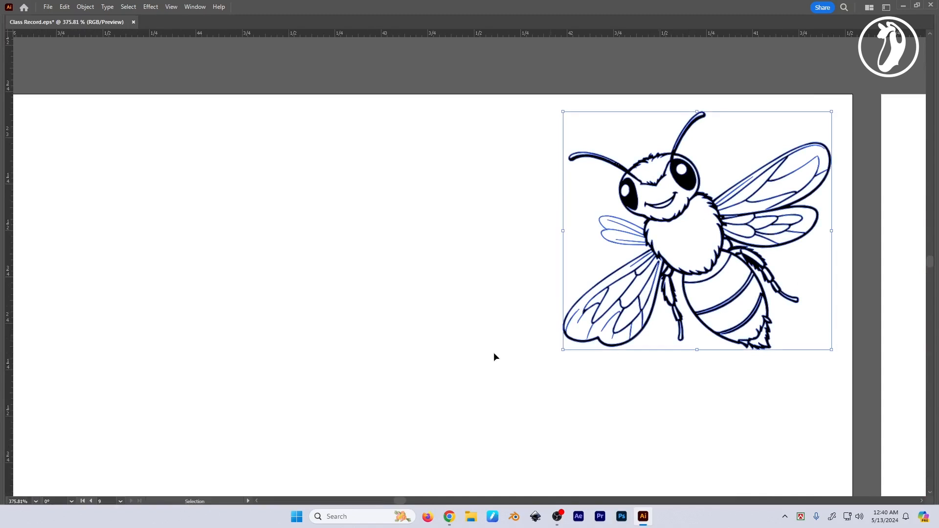
pyautogui.click(423, 286)
pyautogui.press('b')
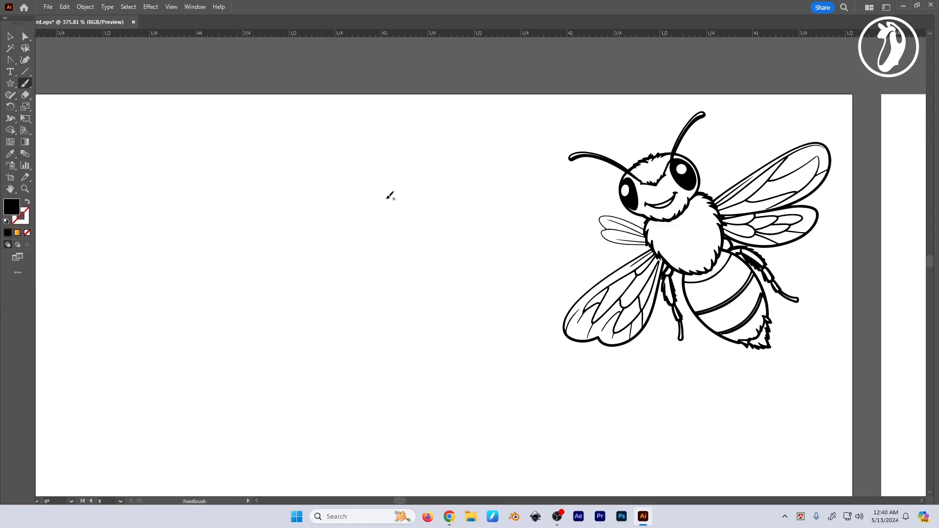
pyautogui.scroll(-3, 566, 230)
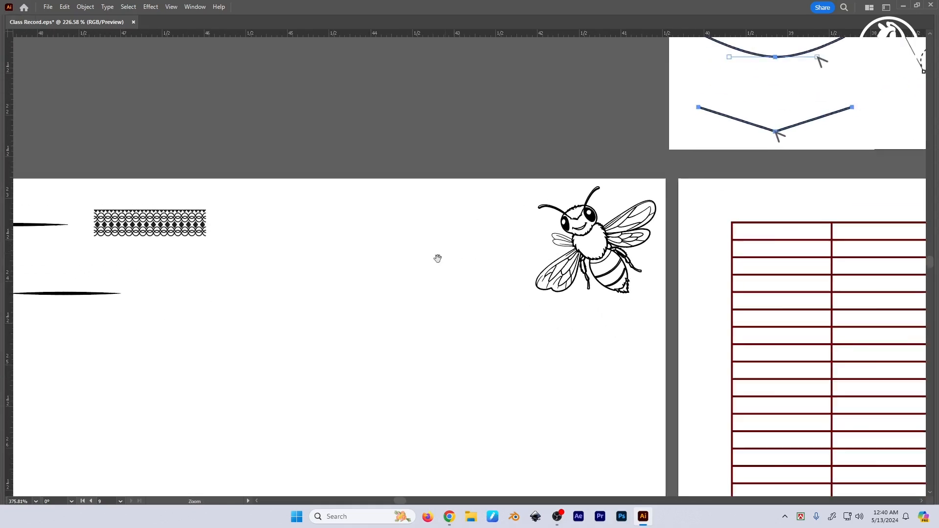
pyautogui.moveTo(360, 324)
pyautogui.mouseDown()
pyautogui.moveTo(585, 247)
pyautogui.moveTo(448, 274)
pyautogui.mouseUp()
pyautogui.moveTo(386, 268)
pyautogui.mouseDown()
pyautogui.moveTo(468, 262)
pyautogui.moveTo(126, 334)
pyautogui.mouseUp()
pyautogui.press('Tab')
# Step: Paint a curved tapered stroke about 0.18 in wide inside the upper of the bee's two small wings
pyautogui.moveTo(614, 200); pyautogui.dragTo(436, 216)
pyautogui.moveTo(488, 242); pyautogui.dragTo(635, 282)
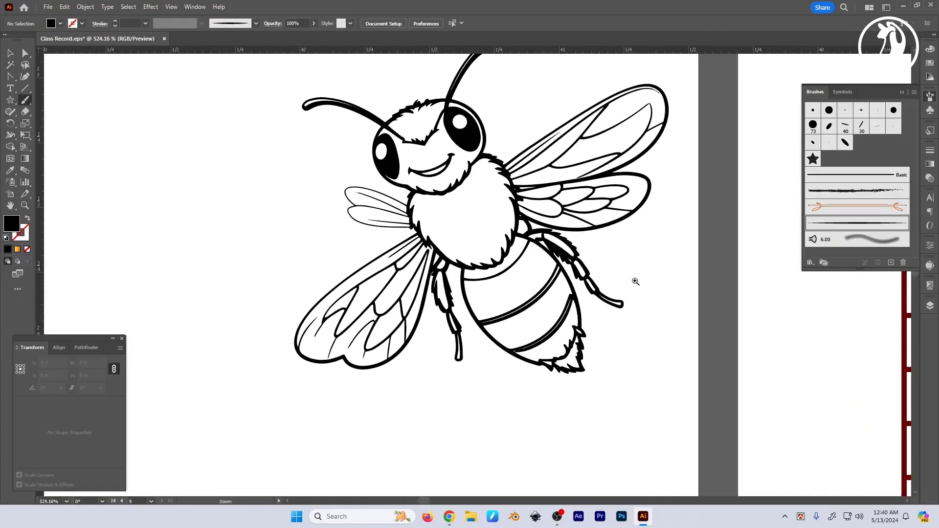
pyautogui.moveTo(402, 234)
pyautogui.mouseDown()
pyautogui.moveTo(445, 256)
pyautogui.moveTo(558, 251)
pyautogui.mouseUp()
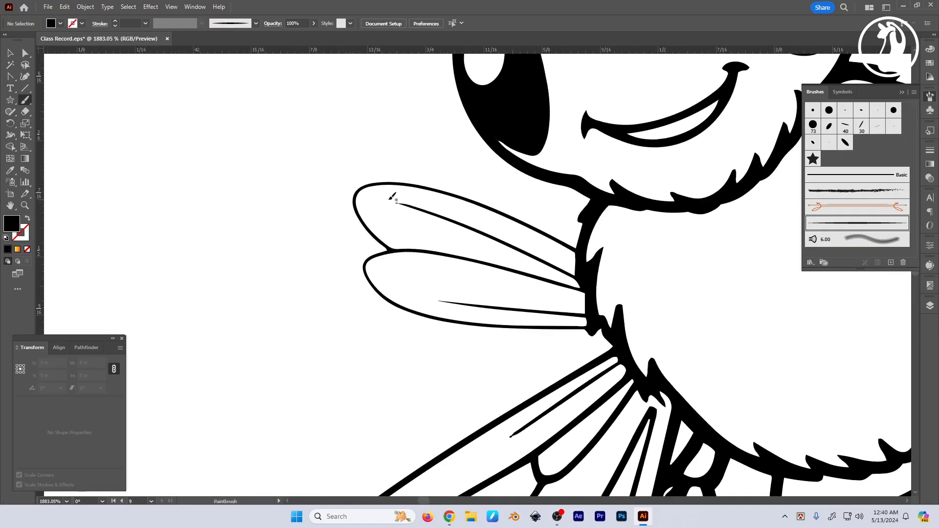
pyautogui.moveTo(390, 198)
pyautogui.mouseDown()
pyautogui.moveTo(454, 202)
pyautogui.moveTo(561, 254)
pyautogui.mouseUp()
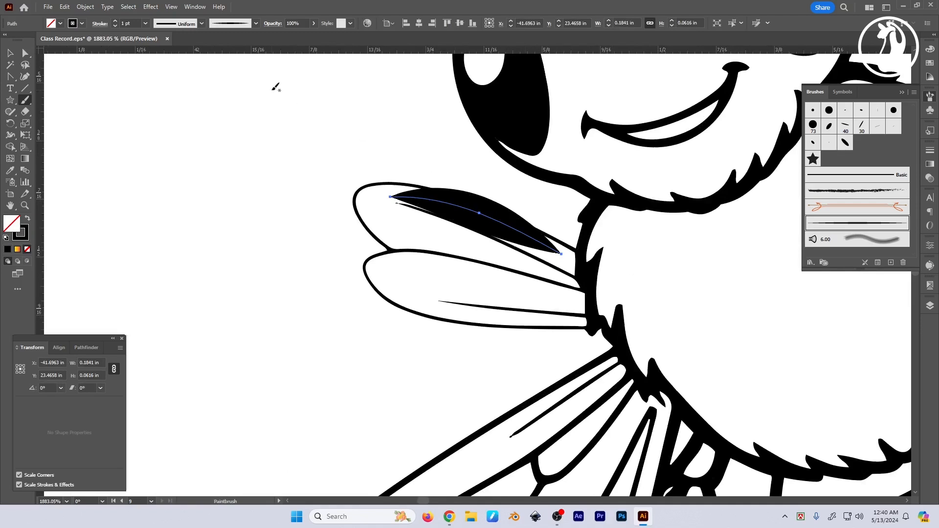
# Step: Set the stroke weight of the small upper wing's new line to 0.25 pt
pyautogui.click(134, 22)
pyautogui.click(931, 152)
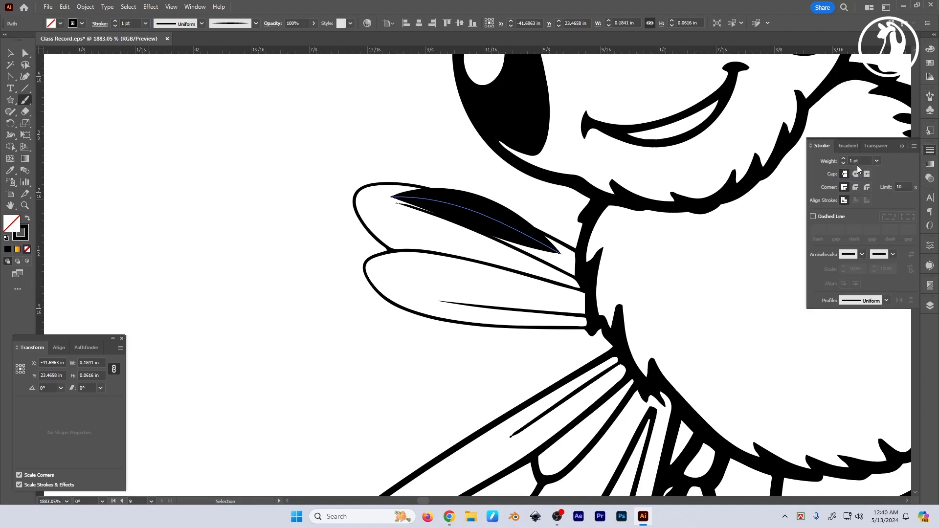
pyautogui.click(857, 161)
pyautogui.write('0.25')
pyautogui.press('Return')
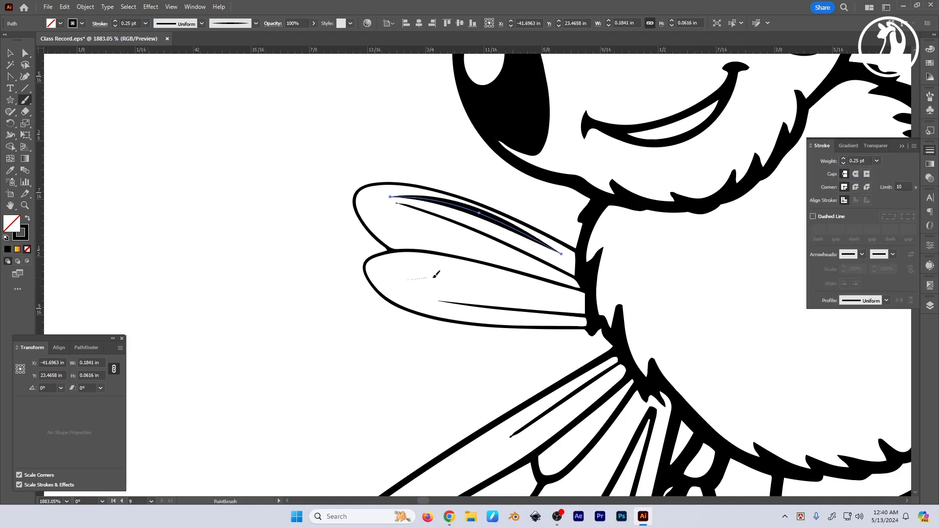
# Step: Paint a similar stroke inside the lower small wing, and set both wing strokes' weight to 0.15 pt
pyautogui.moveTo(433, 278); pyautogui.dragTo(539, 294)
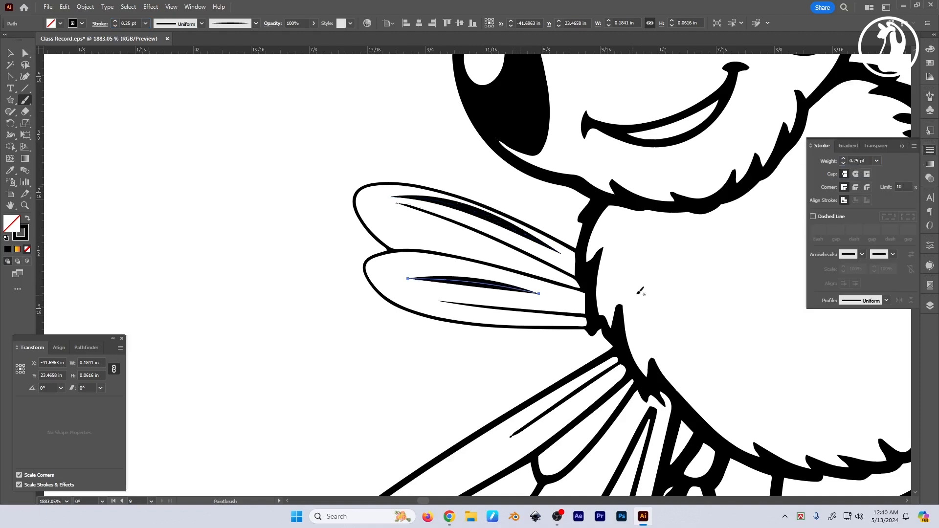
pyautogui.keyDown('ctrl'); pyautogui.keyDown('shift'); pyautogui.click(495, 221); pyautogui.keyUp('shift'); pyautogui.keyUp('ctrl')
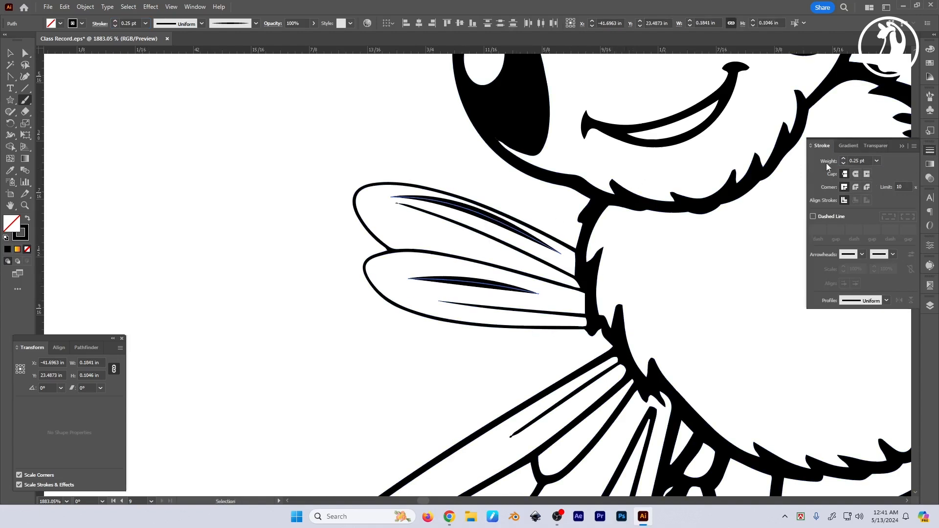
pyautogui.click(855, 164)
pyautogui.write('0.15')
pyautogui.press('Return')
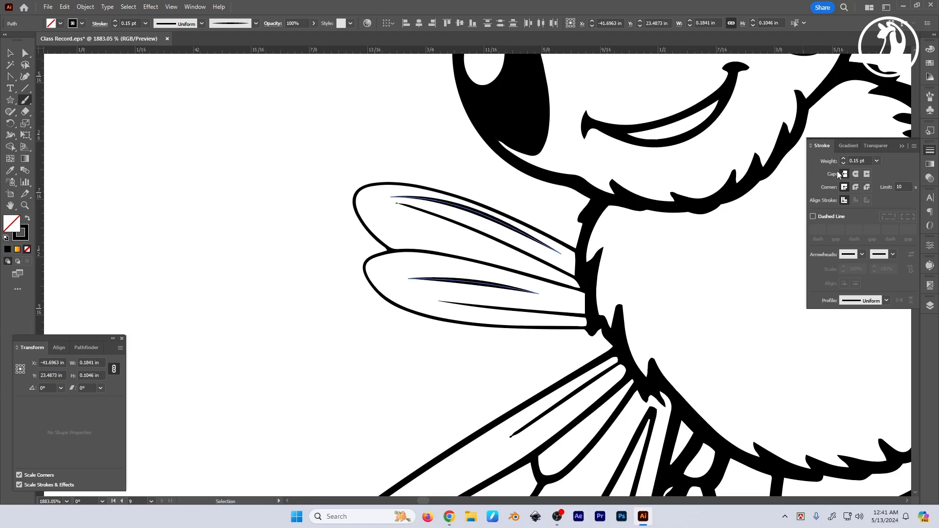
# Step: Clear the selection and undo the two strokes painted on the bee's small wings
pyautogui.hotkey('ctrl', 'a')
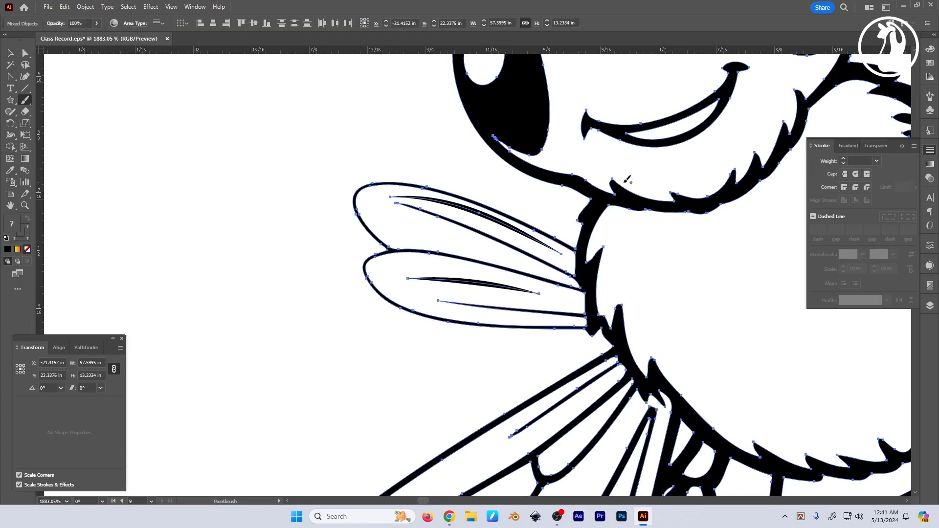
pyautogui.press('v')
pyautogui.click(302, 206)
pyautogui.moveTo(498, 244); pyautogui.dragTo(362, 258)
pyautogui.moveTo(632, 244); pyautogui.dragTo(553, 247)
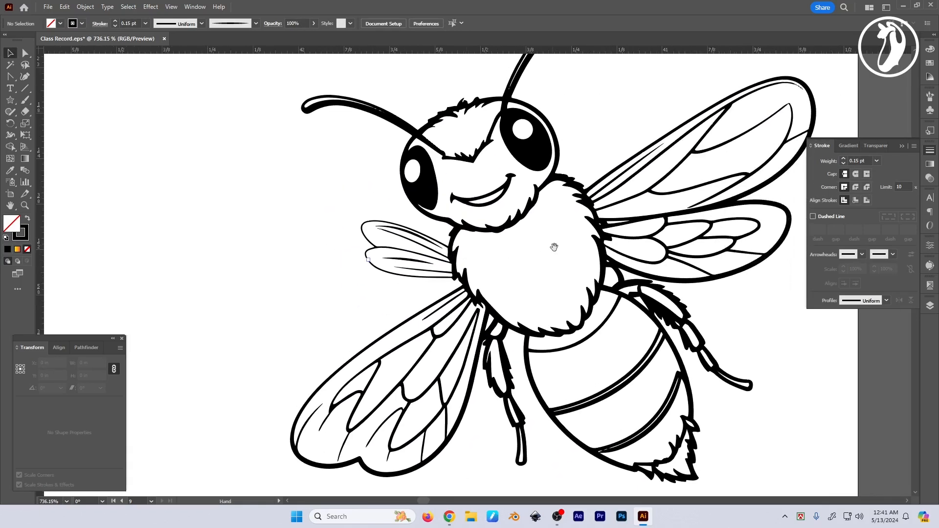
pyautogui.hotkey('ctrl', 'z')
pyautogui.hotkey('ctrl', 'z')
pyautogui.hotkey('ctrl', 'z')
pyautogui.hotkey('ctrl', 'z')
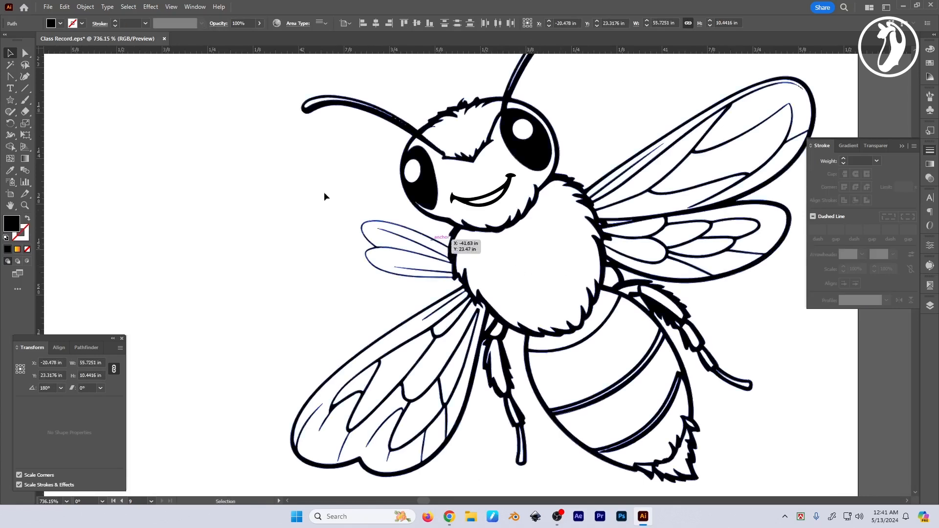
pyautogui.click(26, 100)
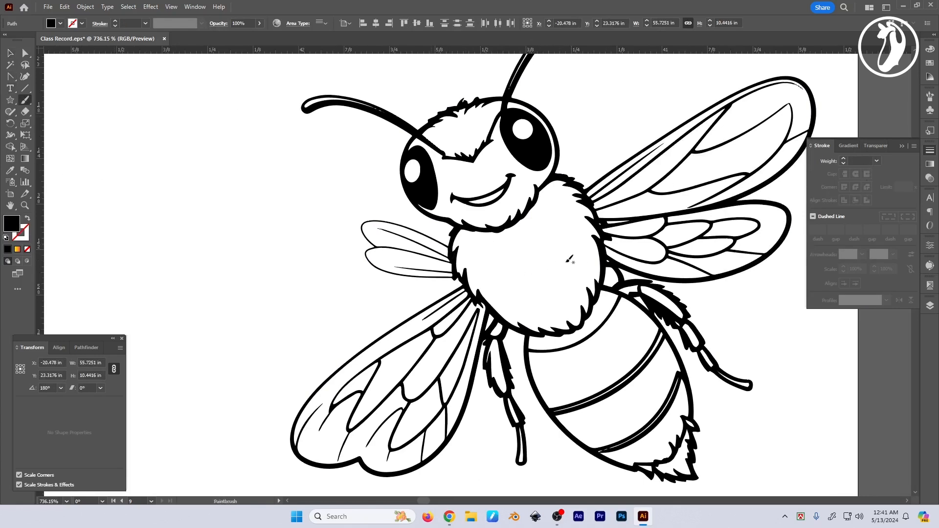
pyautogui.moveTo(483, 258)
pyautogui.mouseDown()
pyautogui.moveTo(506, 284)
pyautogui.moveTo(552, 290)
pyautogui.moveTo(566, 260)
pyautogui.moveTo(539, 225)
pyautogui.moveTo(521, 237)
pyautogui.moveTo(511, 269)
pyautogui.moveTo(522, 279)
pyautogui.moveTo(543, 268)
pyautogui.mouseUp()
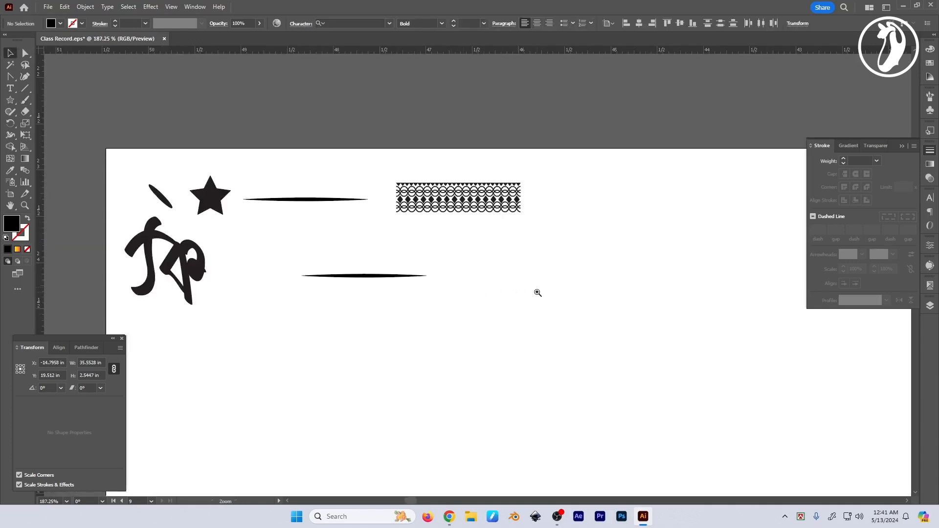
# Step: Undo further back to remove the tapered copy beneath the sample shapes
pyautogui.moveTo(537, 293); pyautogui.dragTo(489, 294)
pyautogui.moveTo(569, 298)
pyautogui.mouseDown()
pyautogui.moveTo(583, 294)
pyautogui.moveTo(517, 295)
pyautogui.mouseUp()
pyautogui.hotkey('ctrl', 'z')
pyautogui.click(495, 329)
pyautogui.moveTo(379, 282); pyautogui.dragTo(557, 323)
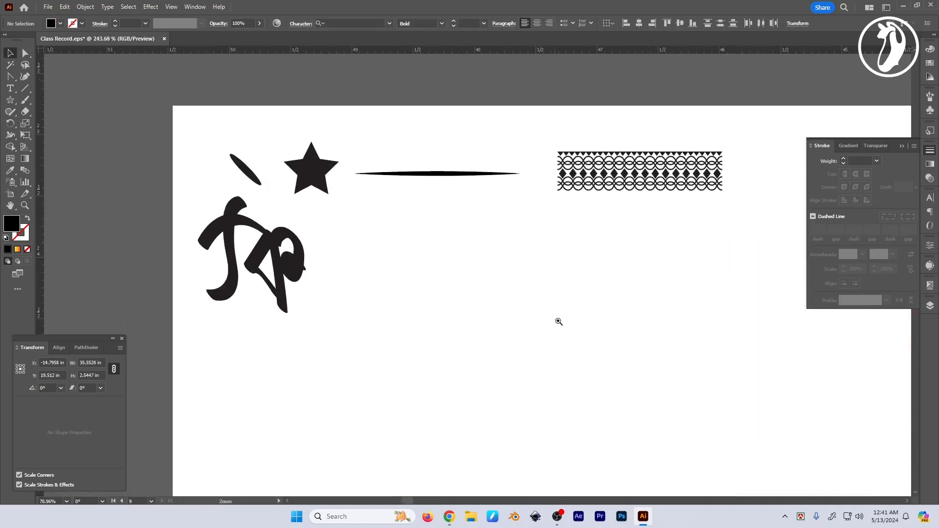
# Step: Create an Art Brush from a copy of the tapered shape with the colorization method set to Tints, and delete the copy
pyautogui.click(25, 100)
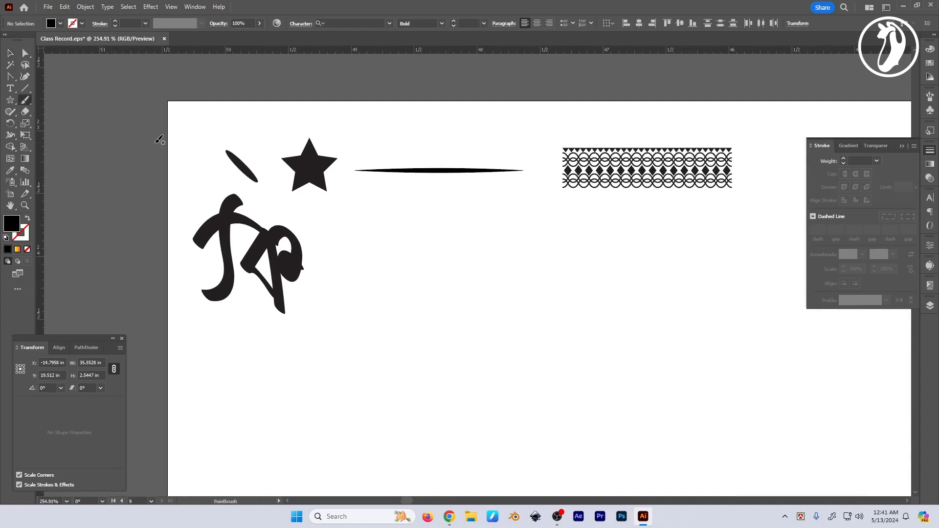
pyautogui.moveTo(428, 259); pyautogui.dragTo(439, 201)
pyautogui.moveTo(340, 388); pyautogui.dragTo(518, 268)
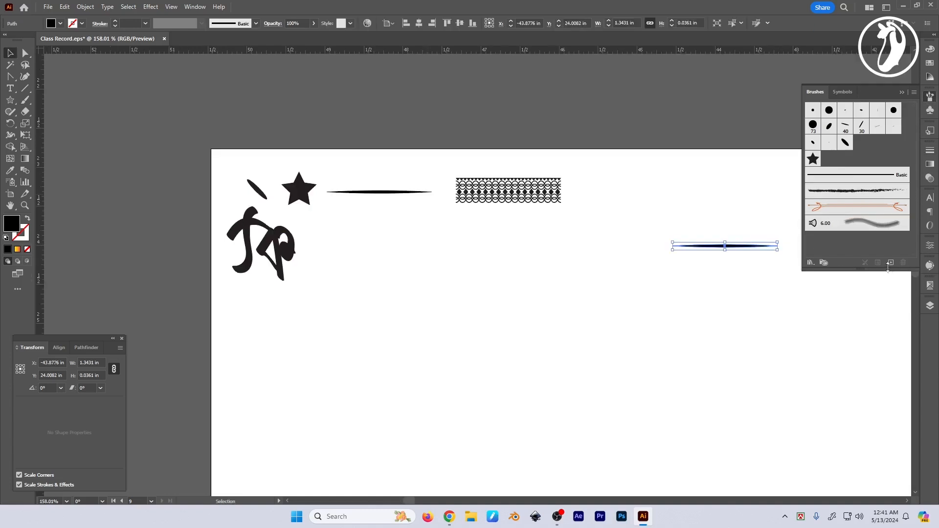
pyautogui.click(890, 263)
pyautogui.click(578, 297)
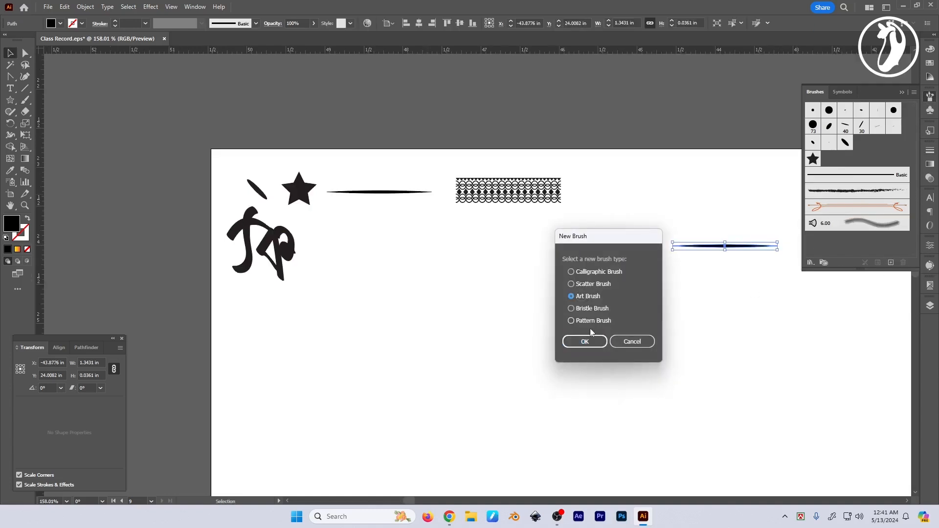
pyautogui.click(589, 341)
pyautogui.click(639, 287)
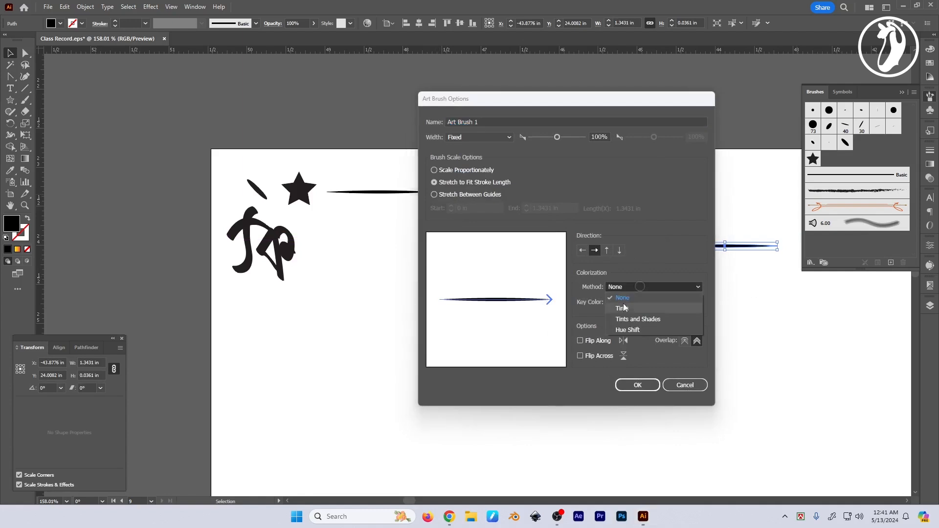
pyautogui.click(627, 309)
pyautogui.click(637, 385)
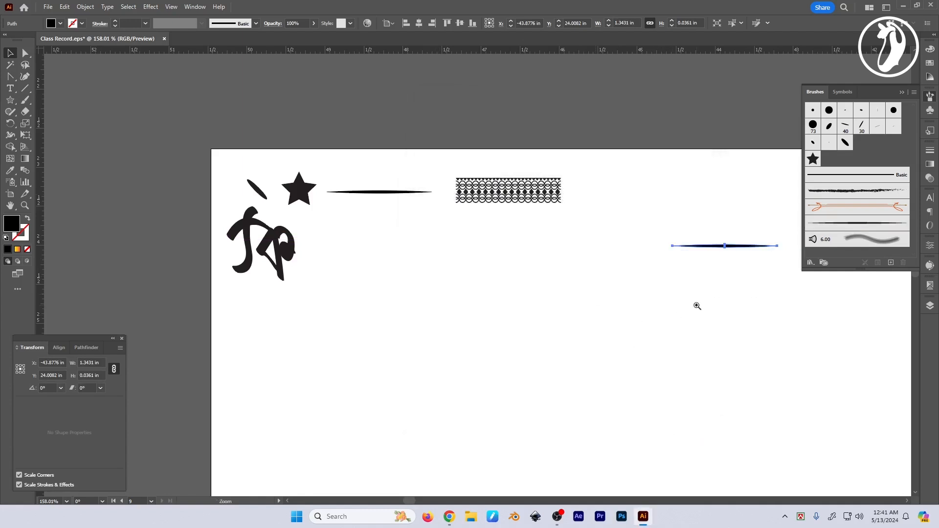
pyautogui.scroll(-2, 696, 304)
pyautogui.press('Delete')
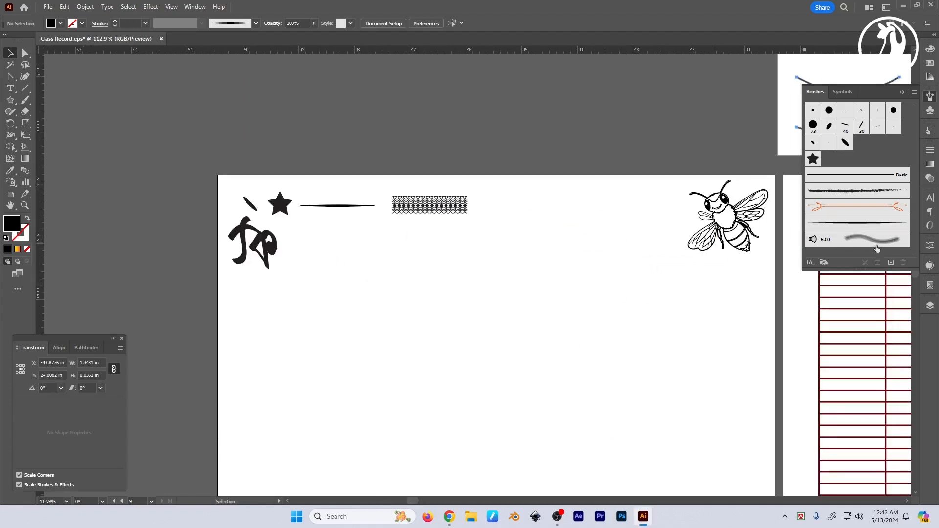
# Step: Paint a long S-shaped swirl about 2.52 in wide below the sample shapes with the new tapered art brush
pyautogui.click(853, 223)
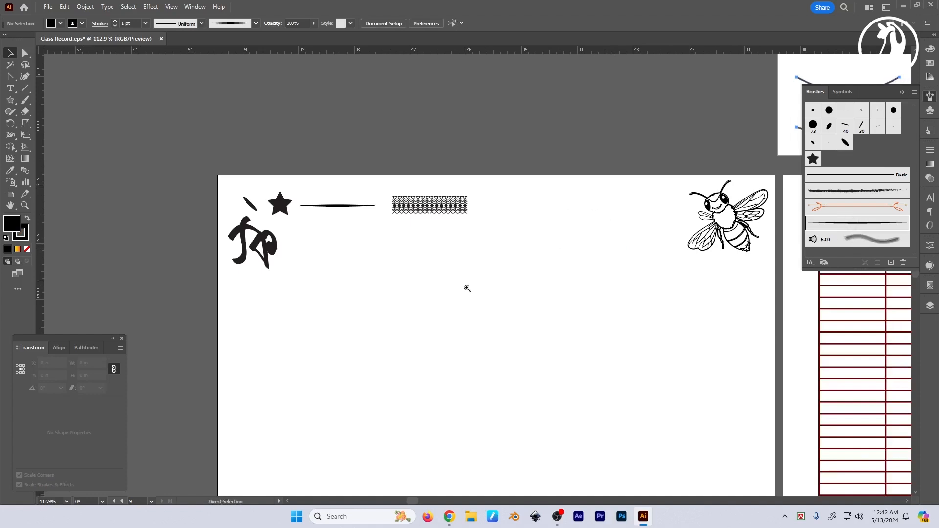
pyautogui.hscroll(1, 465, 287)
pyautogui.click(24, 100)
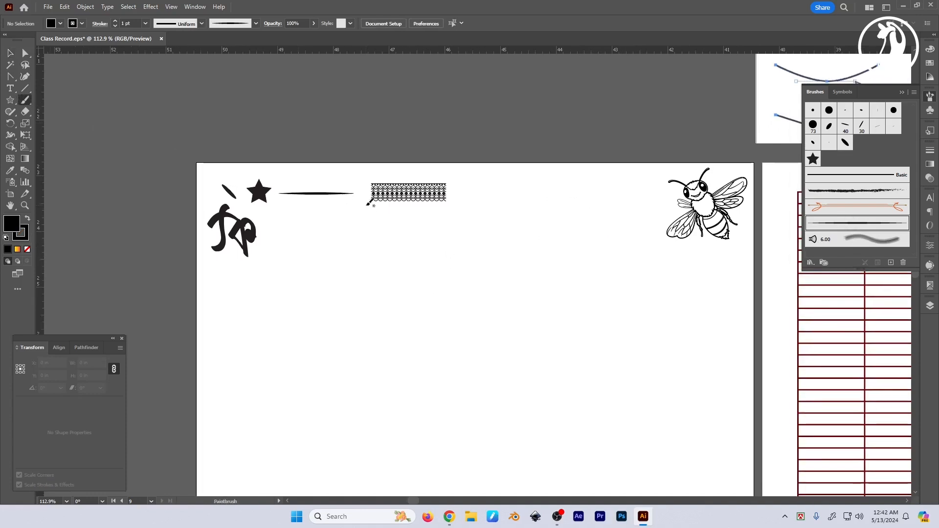
pyautogui.moveTo(325, 324)
pyautogui.mouseDown()
pyautogui.moveTo(344, 295)
pyautogui.moveTo(392, 291)
pyautogui.mouseUp()
pyautogui.moveTo(443, 225); pyautogui.dragTo(433, 251)
pyautogui.scroll(3, 455, 315)
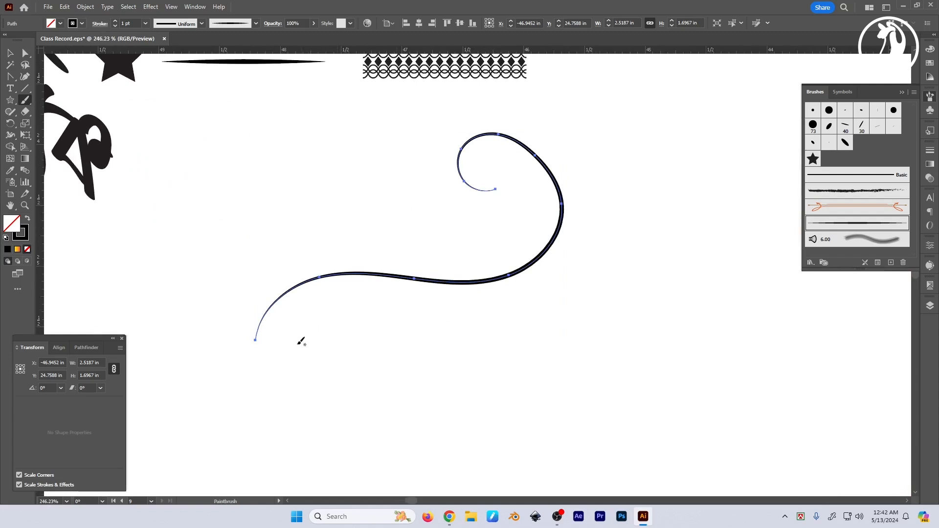
# Step: Paint a second swirl about 2.63 in wide and 1.44 in high crossing the first one
pyautogui.moveTo(307, 342)
pyautogui.mouseDown()
pyautogui.moveTo(301, 317)
pyautogui.moveTo(314, 258)
pyautogui.mouseUp()
pyautogui.moveTo(467, 267)
pyautogui.mouseDown()
pyautogui.moveTo(606, 258)
pyautogui.moveTo(593, 163)
pyautogui.moveTo(600, 197)
pyautogui.mouseUp()
pyautogui.moveTo(521, 321); pyautogui.dragTo(509, 310)
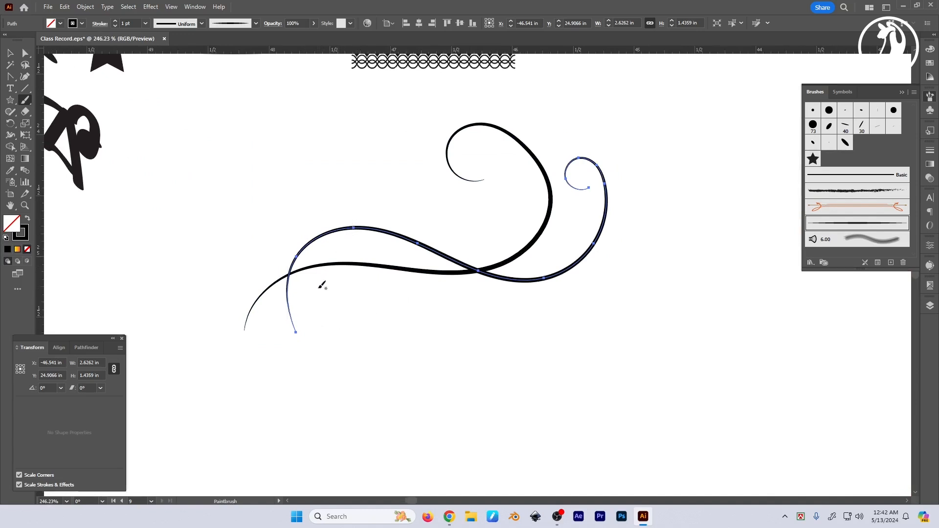
# Step: Try painting a third swirl about 1.71 in wide and two curves from the second swirl's lower end, undoing each
pyautogui.moveTo(316, 283)
pyautogui.mouseDown()
pyautogui.moveTo(314, 264)
pyautogui.moveTo(341, 219)
pyautogui.moveTo(399, 210)
pyautogui.moveTo(465, 221)
pyautogui.moveTo(508, 204)
pyautogui.moveTo(518, 161)
pyautogui.moveTo(479, 142)
pyautogui.moveTo(491, 160)
pyautogui.mouseUp()
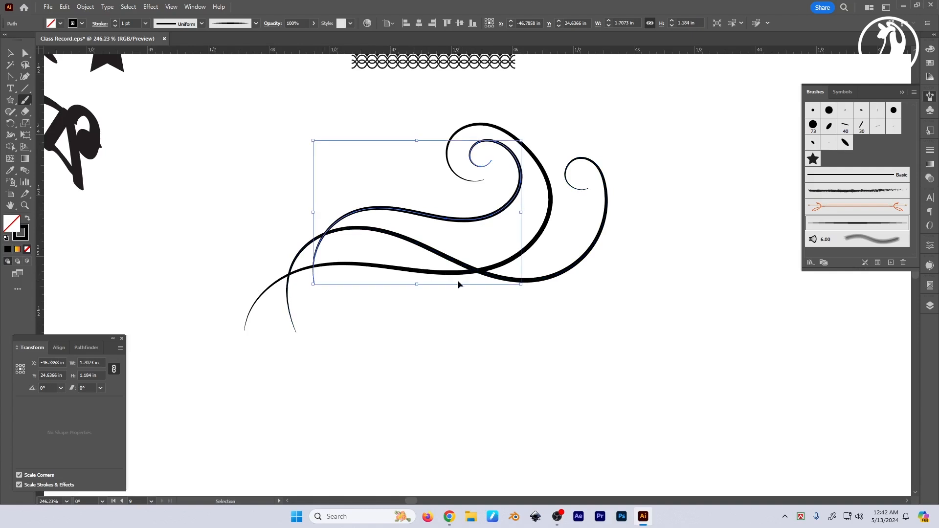
pyautogui.hotkey('ctrl', 'z')
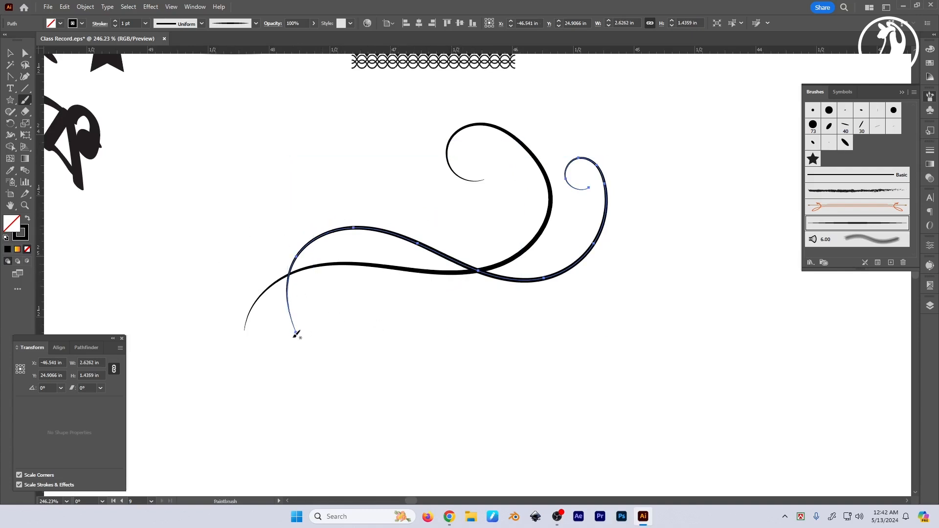
pyautogui.moveTo(292, 317)
pyautogui.mouseDown()
pyautogui.moveTo(310, 342)
pyautogui.moveTo(426, 344)
pyautogui.mouseUp()
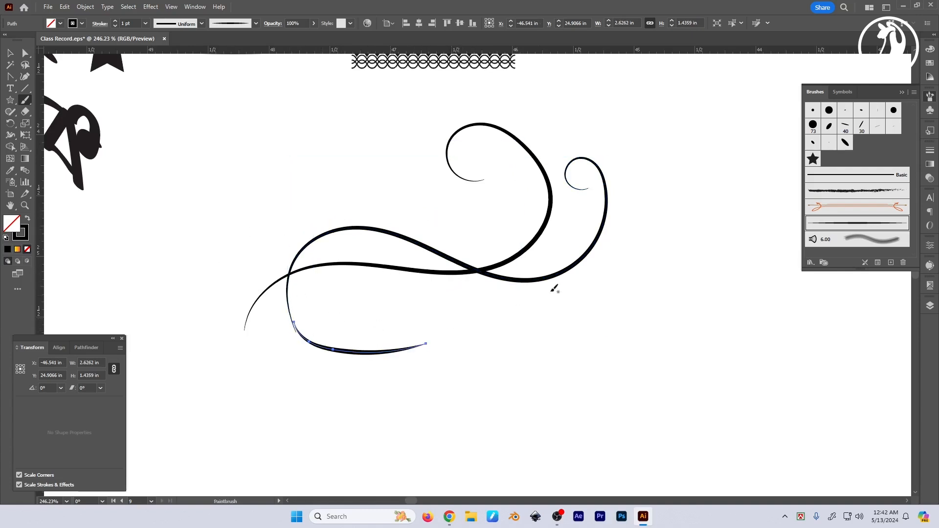
pyautogui.hotkey('ctrl', 'z')
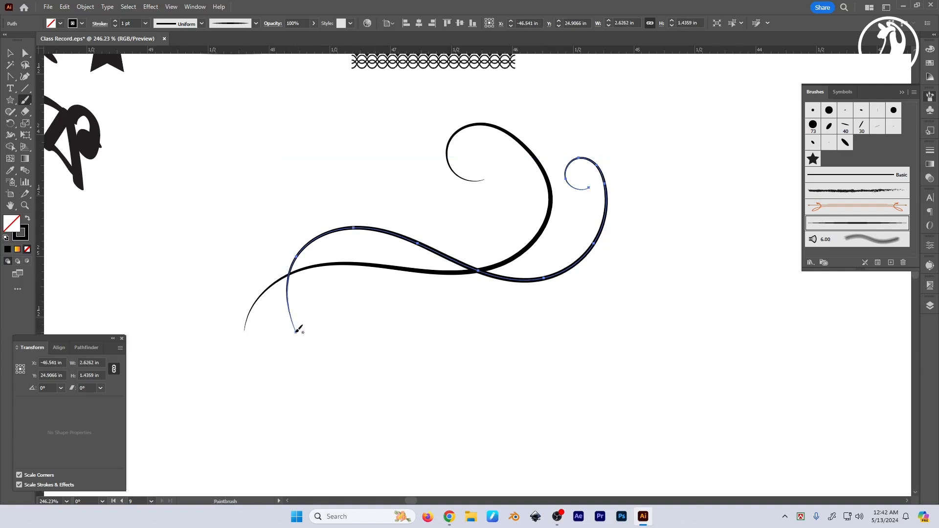
pyautogui.moveTo(297, 332); pyautogui.dragTo(460, 363)
pyautogui.hotkey('ctrl', 'z')
# Step: Set the Paintbrush tool to edit selected paths and to stop keeping new strokes selected
pyautogui.press('v')
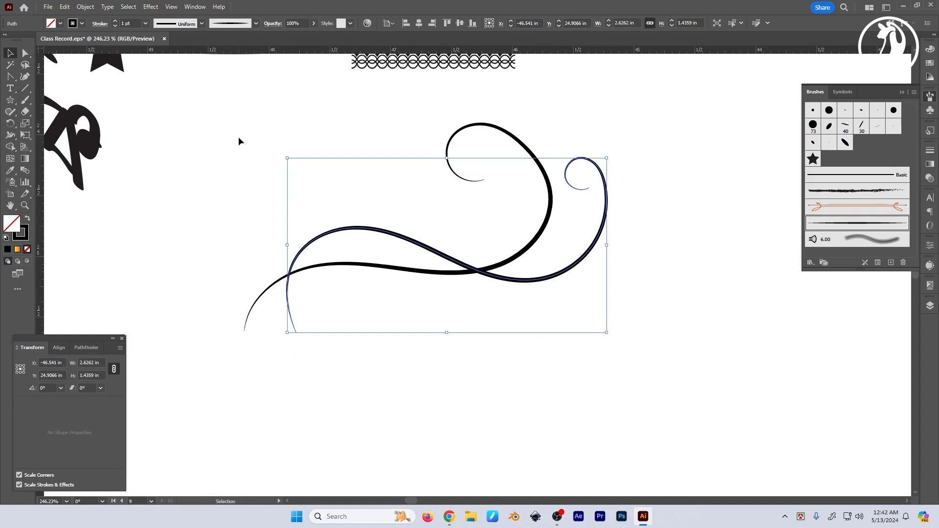
pyautogui.doubleClick(25, 100)
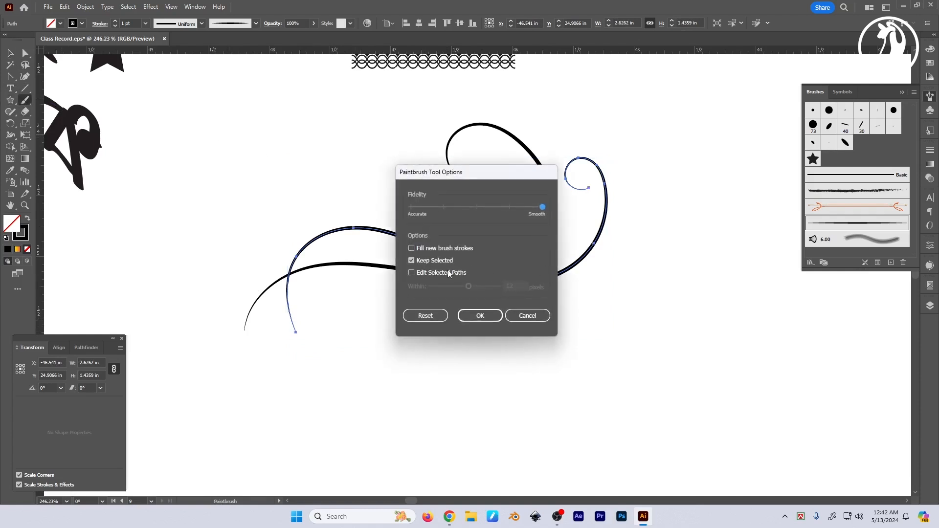
pyautogui.click(421, 274)
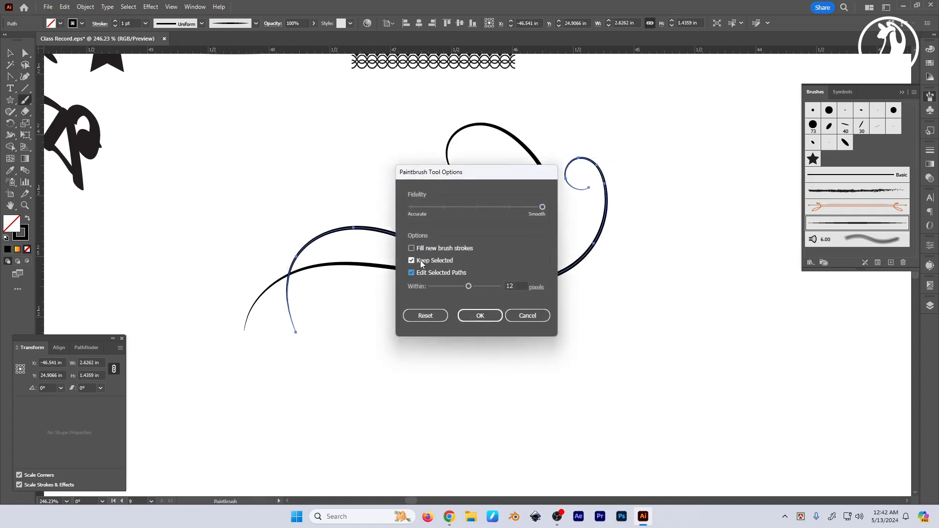
pyautogui.click(422, 261)
pyautogui.click(468, 316)
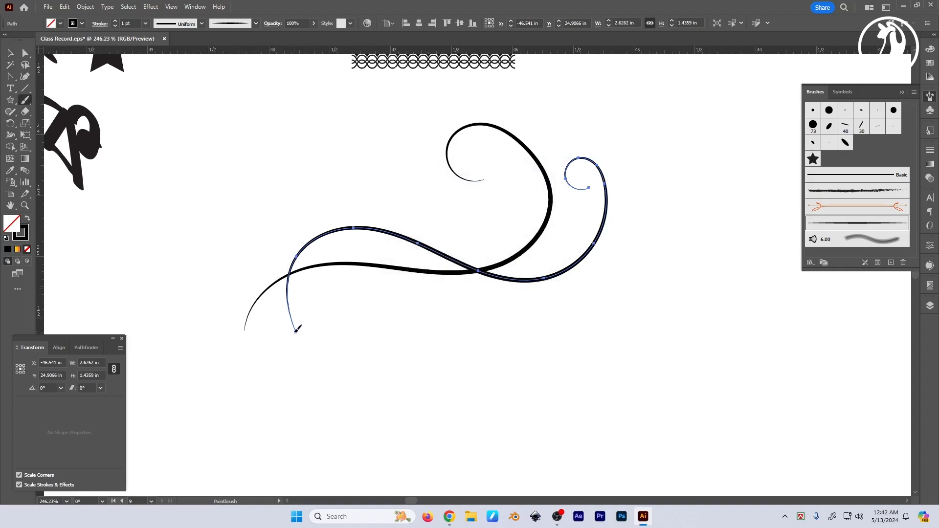
# Step: Try extending the second swirl's lower end with a curve and smoothing its corner, undo both edits, and recheck the Paintbrush options
pyautogui.moveTo(295, 331); pyautogui.dragTo(401, 346)
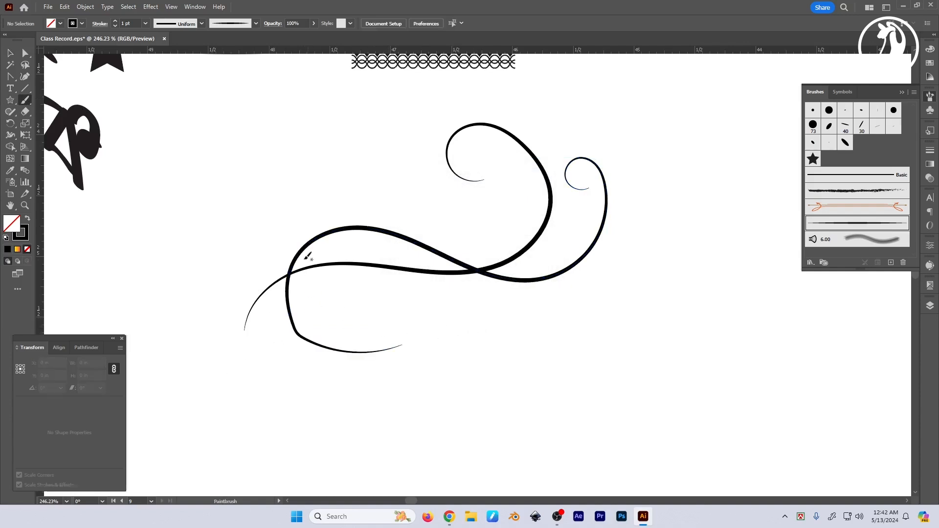
pyautogui.moveTo(314, 310); pyautogui.dragTo(278, 361)
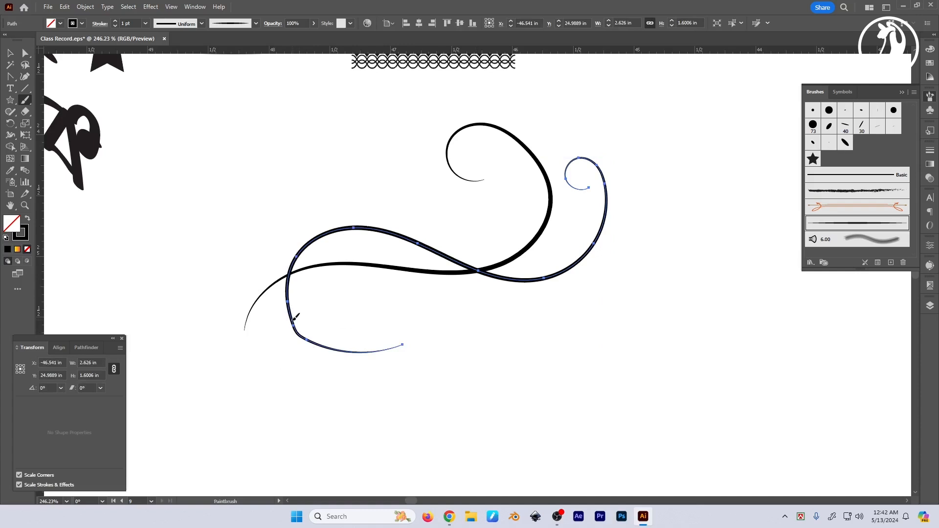
pyautogui.moveTo(293, 321); pyautogui.dragTo(402, 345)
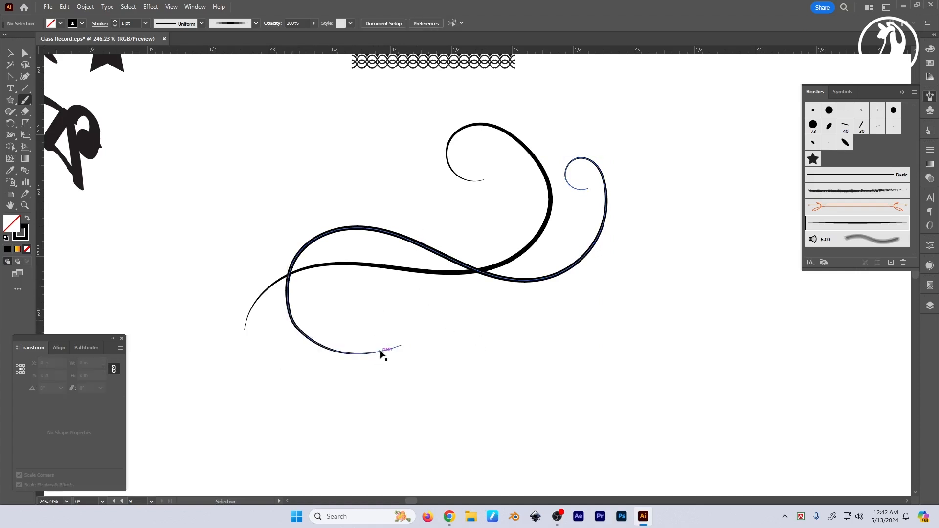
pyautogui.hotkey('ctrl', 'z')
pyautogui.hotkey('ctrl', 'z')
pyautogui.moveTo(487, 313); pyautogui.dragTo(532, 302)
pyautogui.press('v')
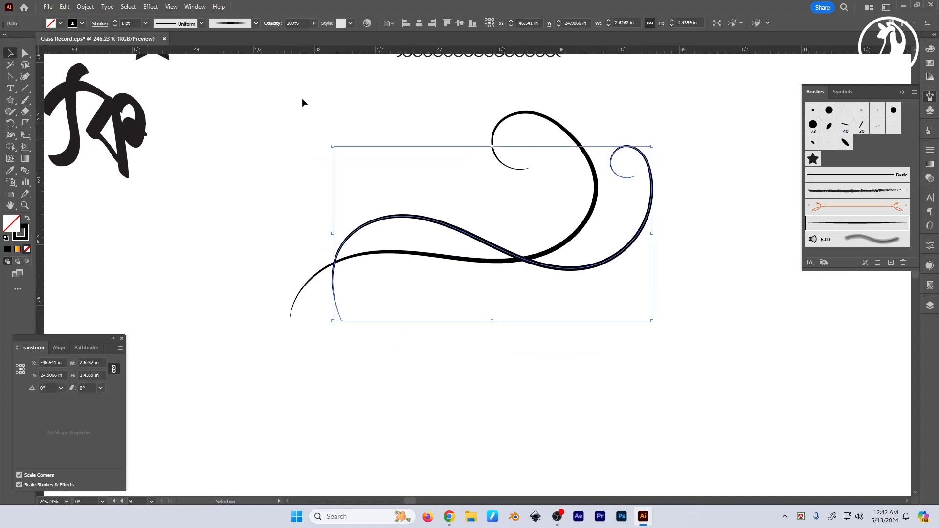
pyautogui.doubleClick(27, 101)
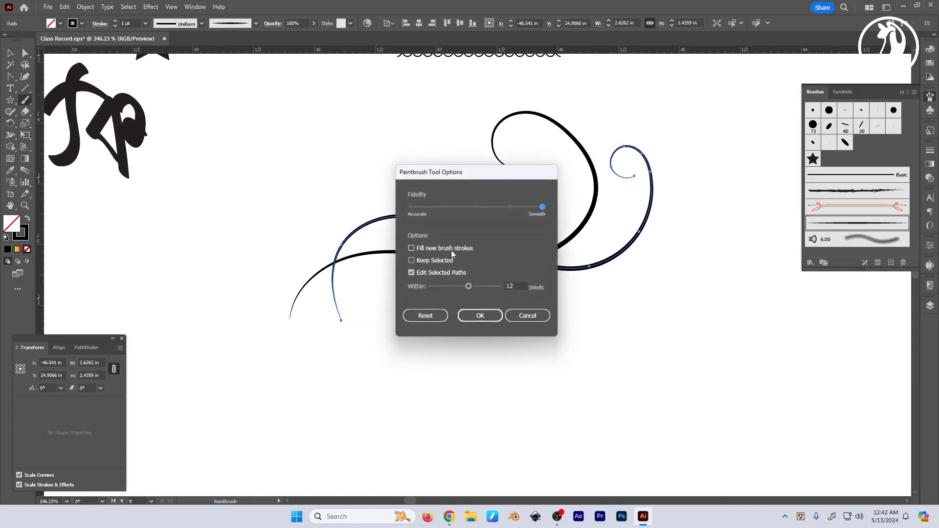
pyautogui.click(476, 316)
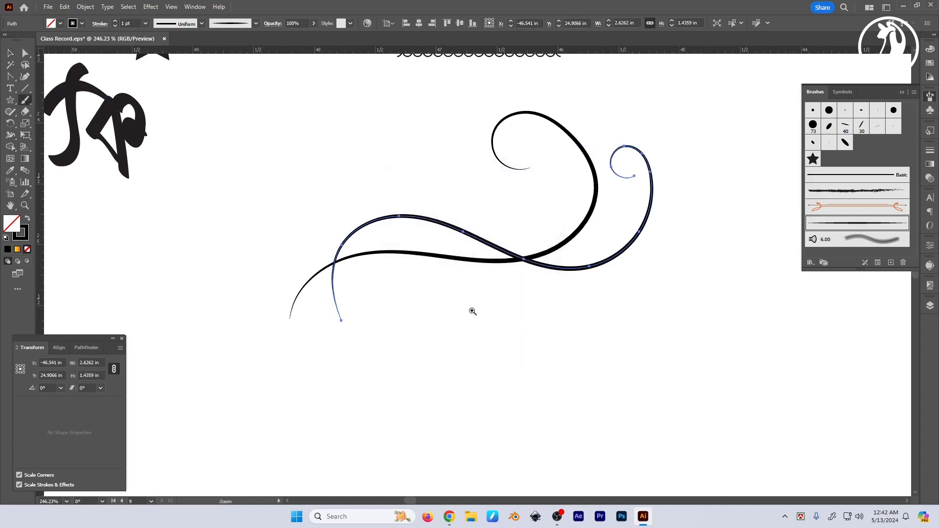
# Step: Move both swirls together up and to the left, closer to the sample shapes, and deselect them
pyautogui.moveTo(472, 311); pyautogui.dragTo(507, 323)
pyautogui.press('v')
pyautogui.click(502, 318)
pyautogui.moveTo(506, 318); pyautogui.dragTo(522, 235)
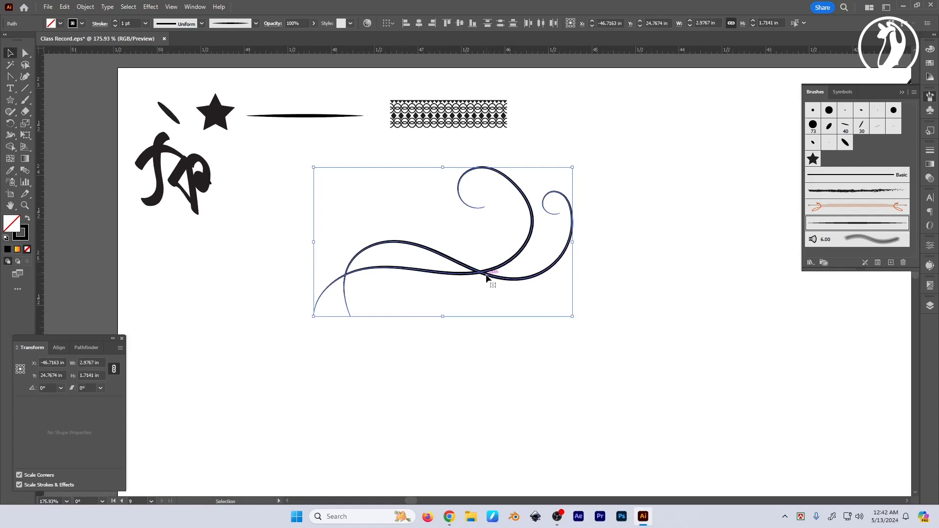
pyautogui.moveTo(486, 278); pyautogui.dragTo(434, 253)
pyautogui.click(691, 285)
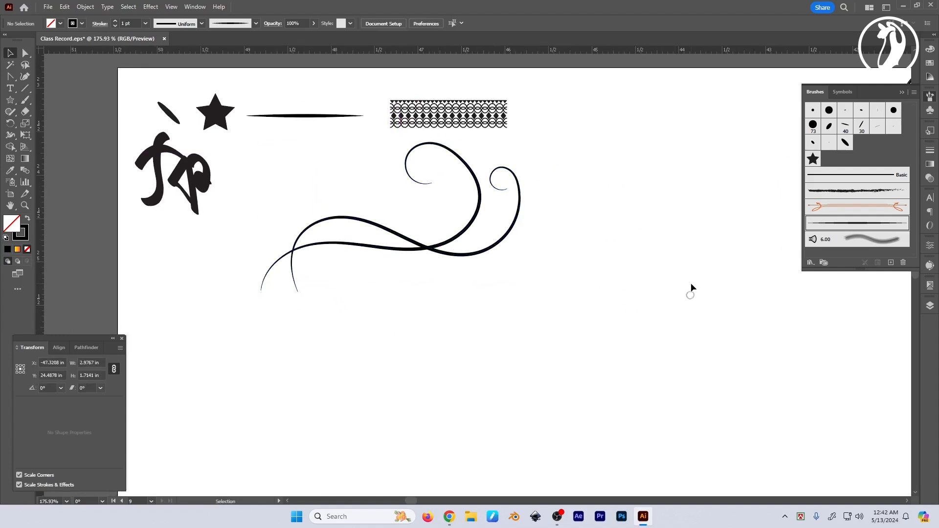
pyautogui.click(890, 263)
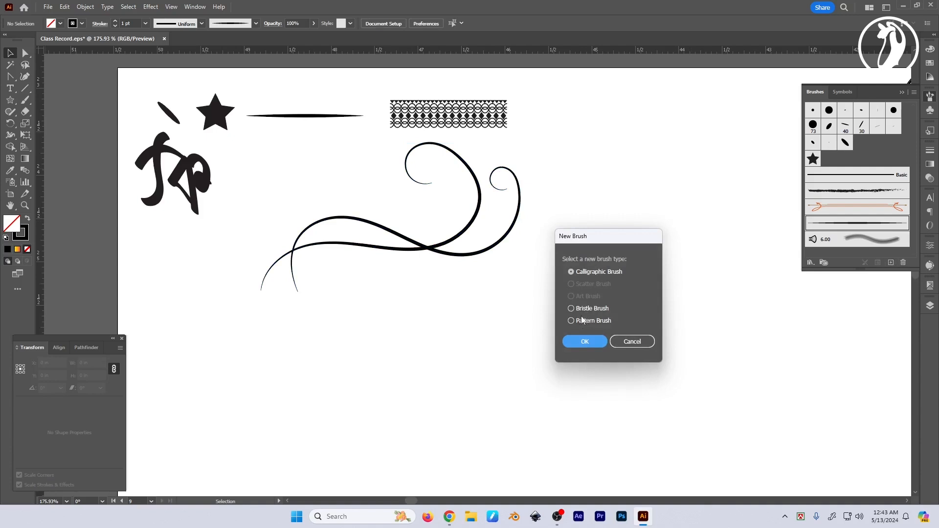
pyautogui.click(624, 337)
pyautogui.moveTo(611, 272); pyautogui.dragTo(531, 310)
pyautogui.moveTo(482, 264); pyautogui.dragTo(535, 298)
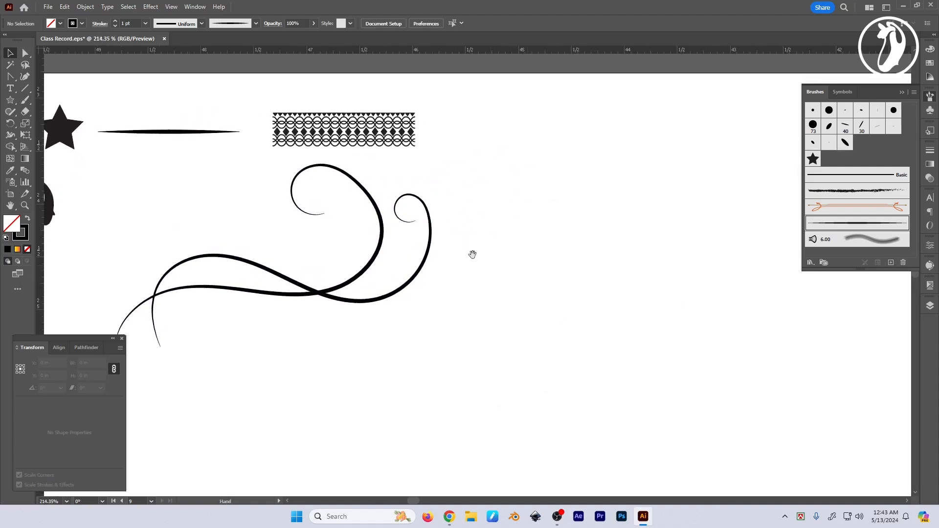
pyautogui.moveTo(453, 305); pyautogui.dragTo(552, 303)
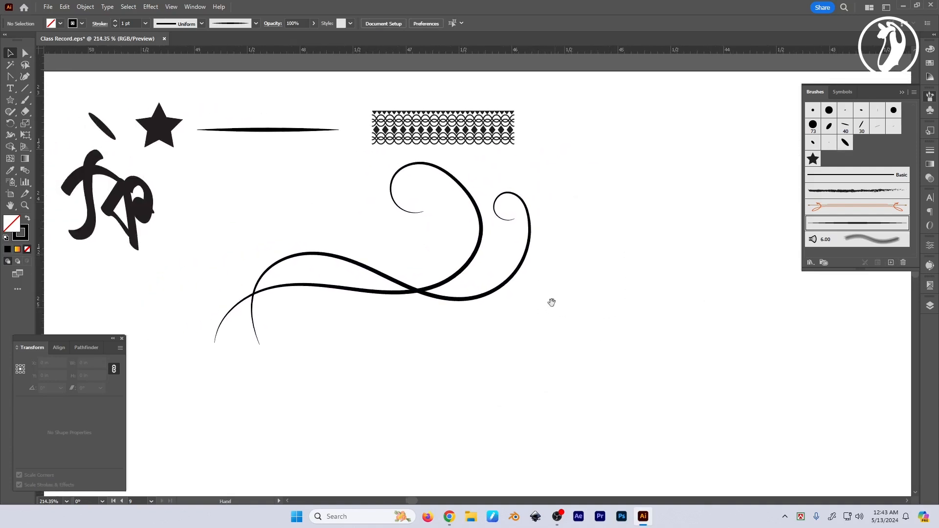
pyautogui.click(11, 101)
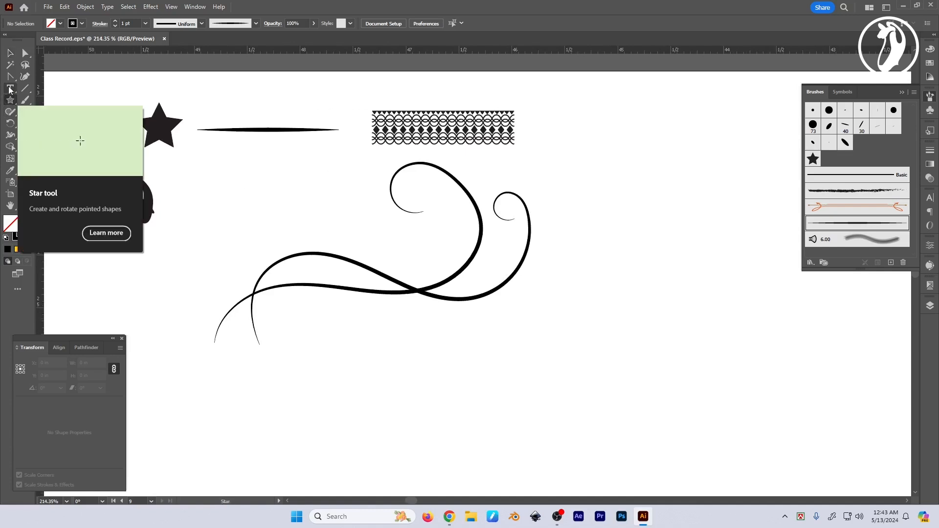
pyautogui.click(10, 102)
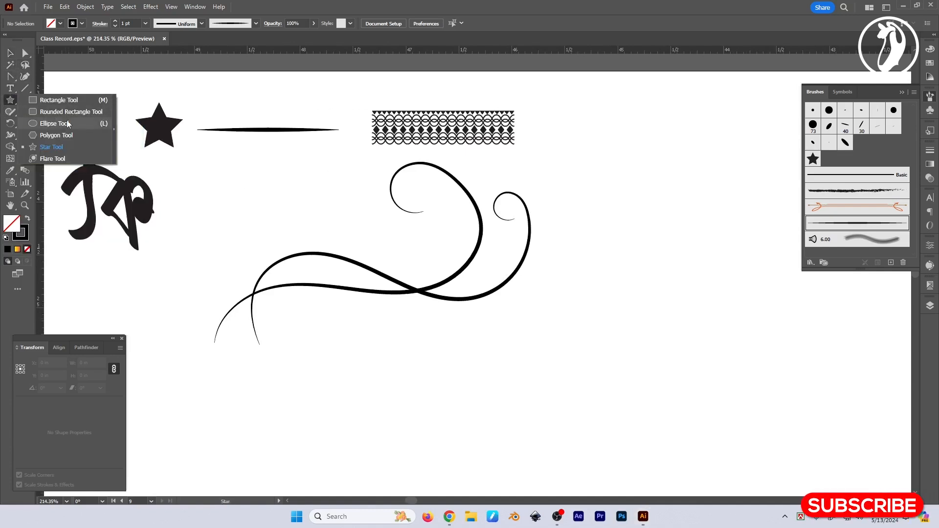
pyautogui.click(58, 113)
pyautogui.scroll(3, 565, 262)
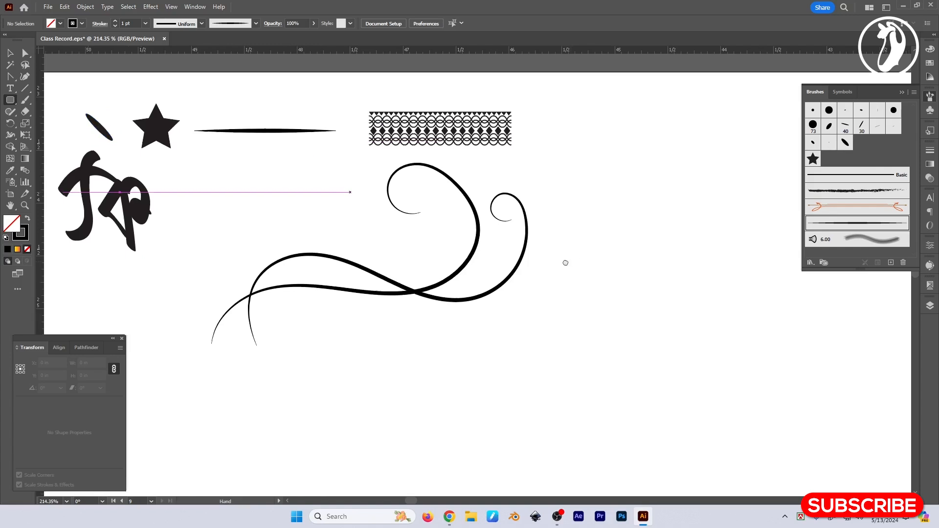
# Step: Paint a dense horizontal scribble about 1.53 in wide beside the swirls and flatten it to about 0.11 in high
pyautogui.moveTo(587, 292); pyautogui.dragTo(406, 293)
pyautogui.press('b')
pyautogui.moveTo(411, 247)
pyautogui.mouseDown()
pyautogui.moveTo(548, 257)
pyautogui.moveTo(525, 280)
pyautogui.moveTo(528, 293)
pyautogui.moveTo(414, 297)
pyautogui.moveTo(478, 295)
pyautogui.moveTo(457, 279)
pyautogui.moveTo(353, 269)
pyautogui.moveTo(411, 266)
pyautogui.moveTo(377, 256)
pyautogui.moveTo(414, 254)
pyautogui.moveTo(378, 247)
pyautogui.moveTo(426, 249)
pyautogui.mouseUp()
pyautogui.press('v')
pyautogui.click(462, 308)
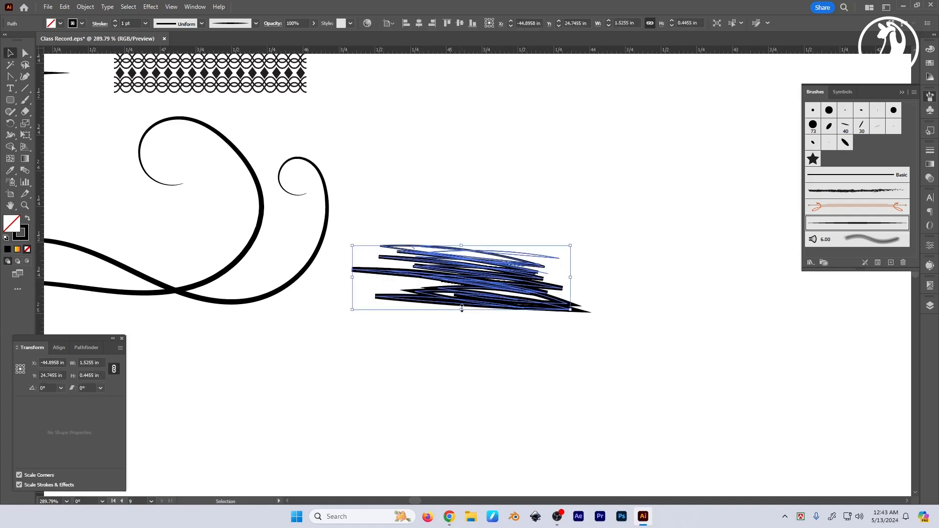
pyautogui.moveTo(463, 309); pyautogui.dragTo(463, 285)
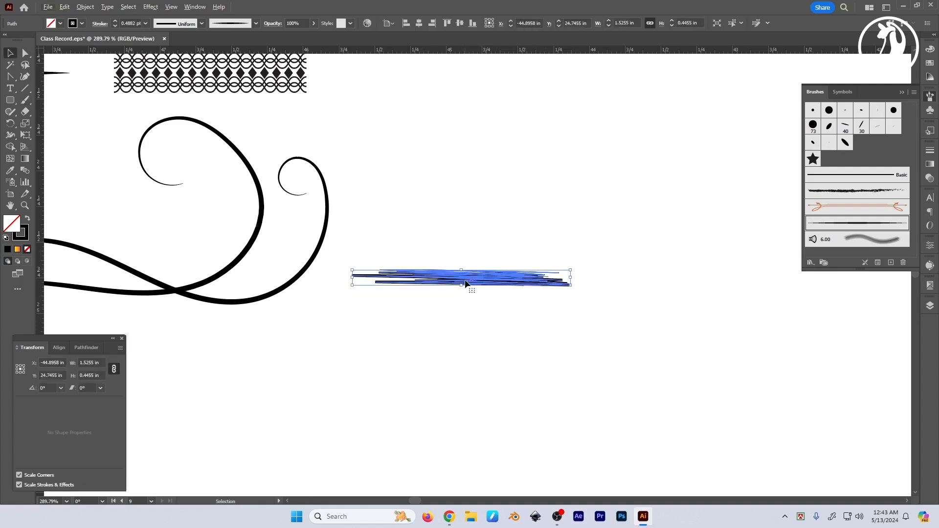
# Step: Give the scribble's stroke round caps, round joins and a weight of 0.25 pt
pyautogui.click(931, 152)
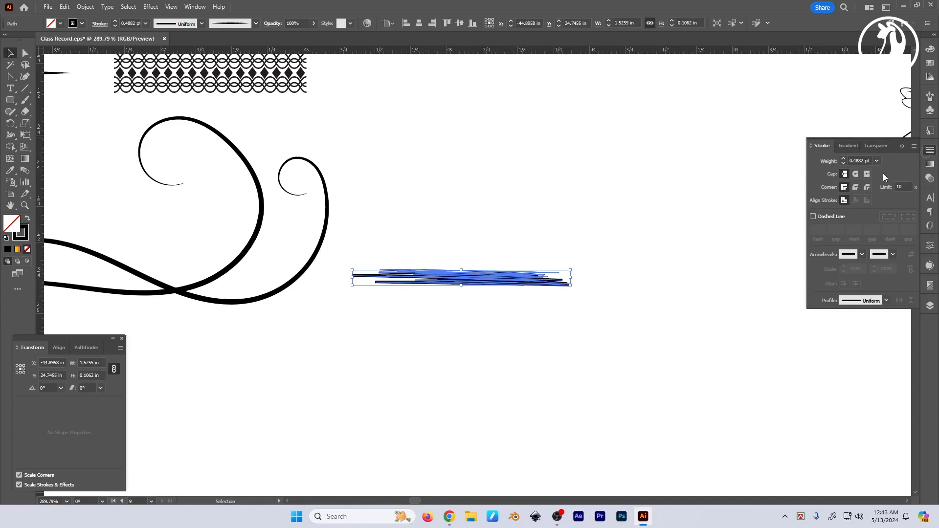
pyautogui.click(856, 188)
pyautogui.click(855, 174)
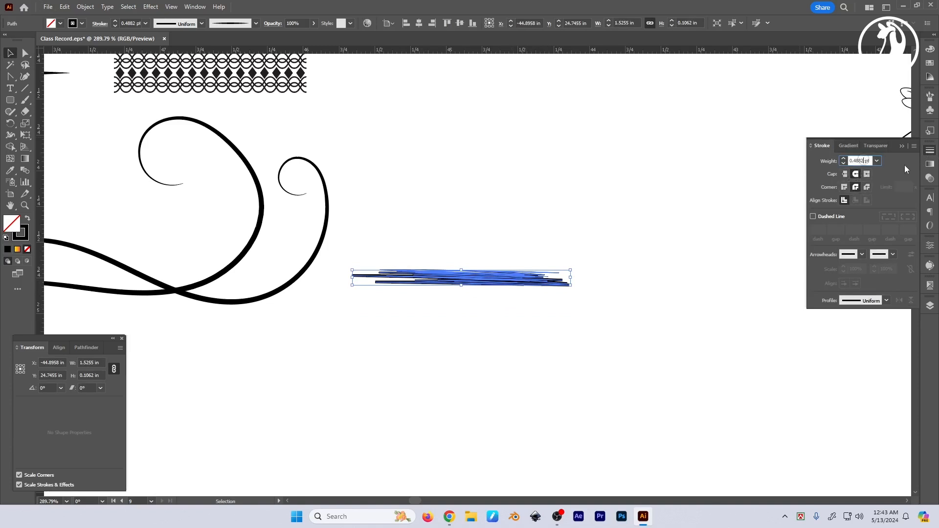
pyautogui.write('0.25')
pyautogui.press('Return')
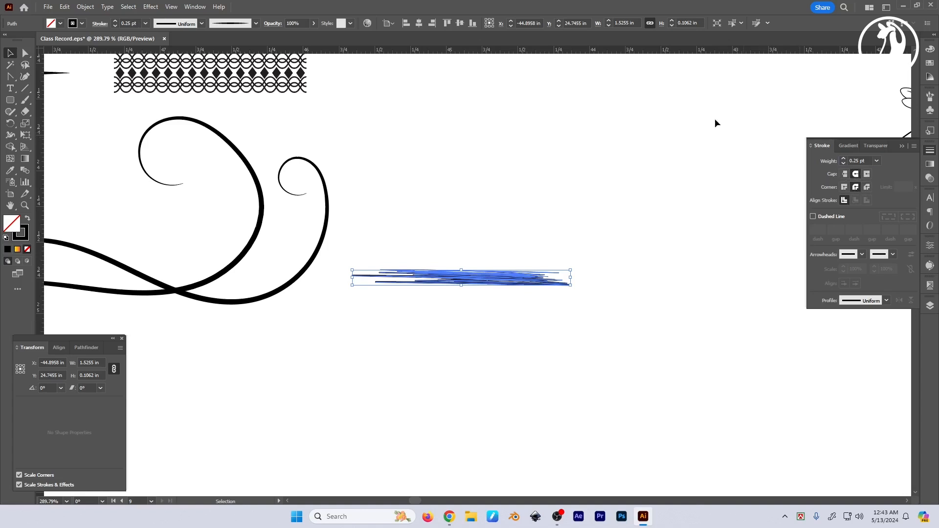
pyautogui.click(517, 245)
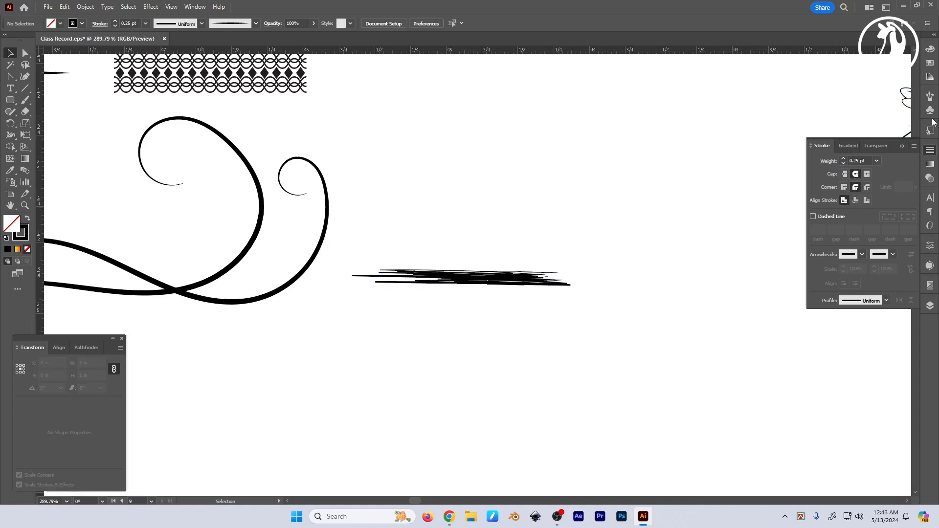
# Step: Start a Bristle Brush with the scribble selected, setting its size to 6.78 mm, bristle length to 189% and bristle density to 46%
pyautogui.click(931, 96)
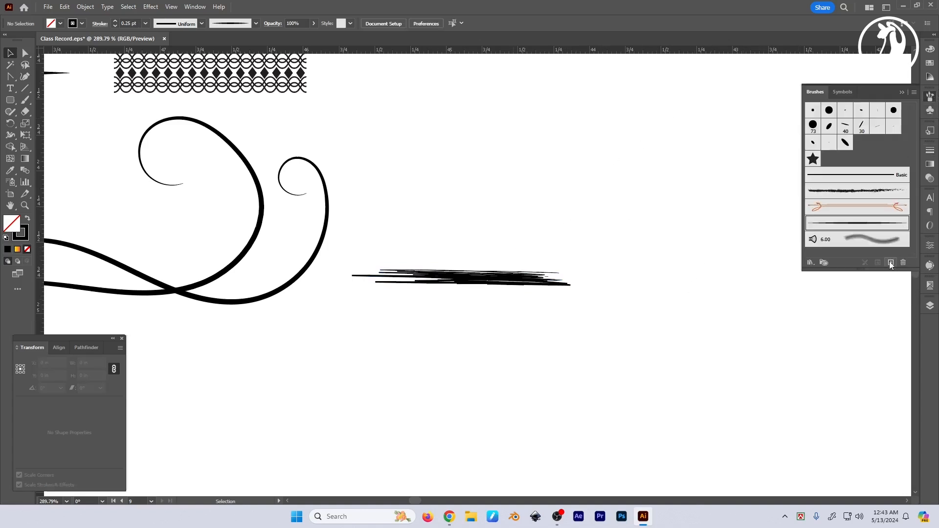
pyautogui.click(472, 276)
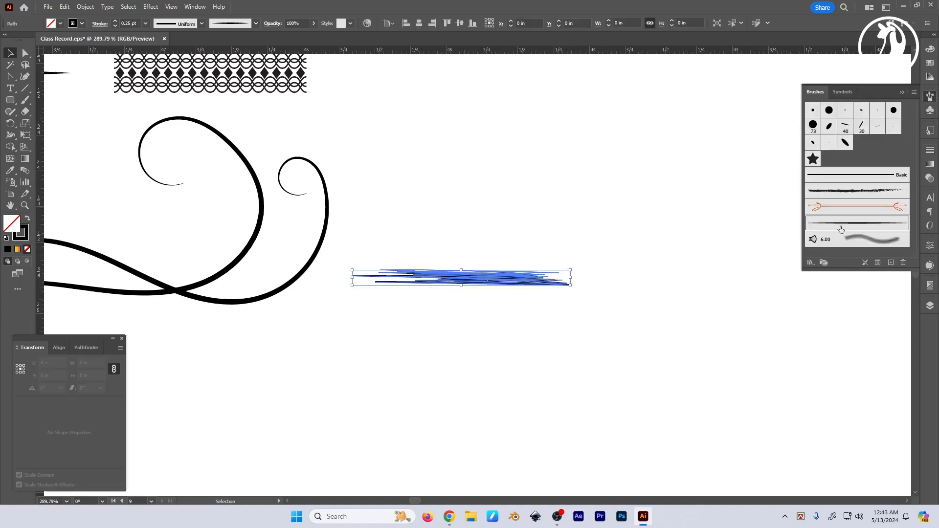
pyautogui.click(892, 263)
pyautogui.click(580, 309)
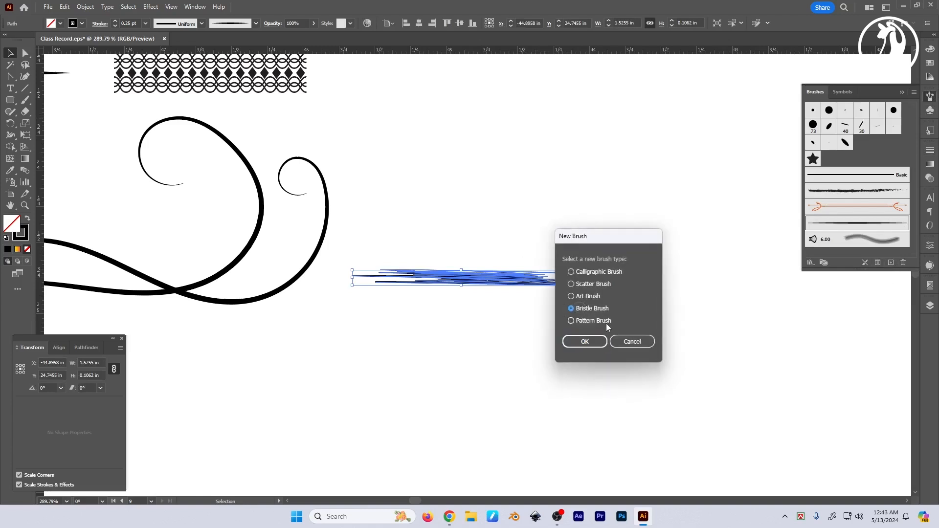
pyautogui.click(589, 342)
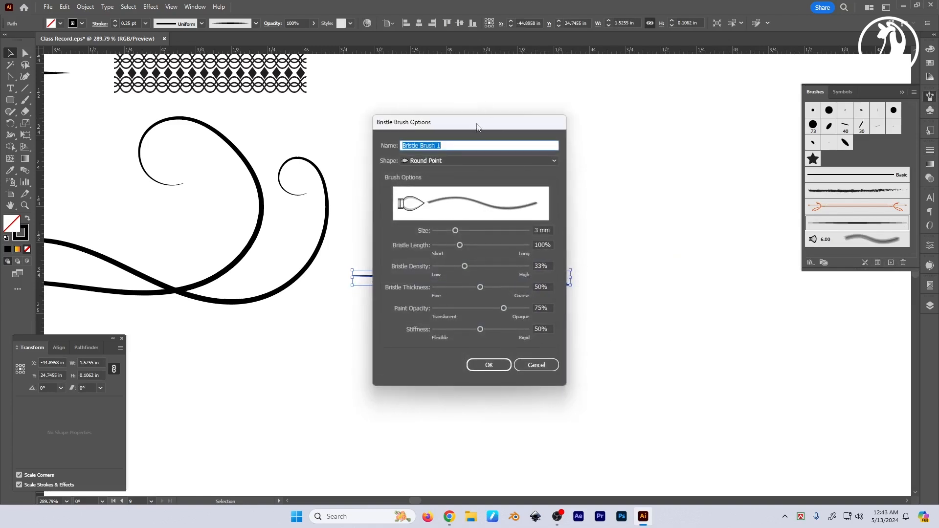
pyautogui.moveTo(478, 127); pyautogui.dragTo(677, 126)
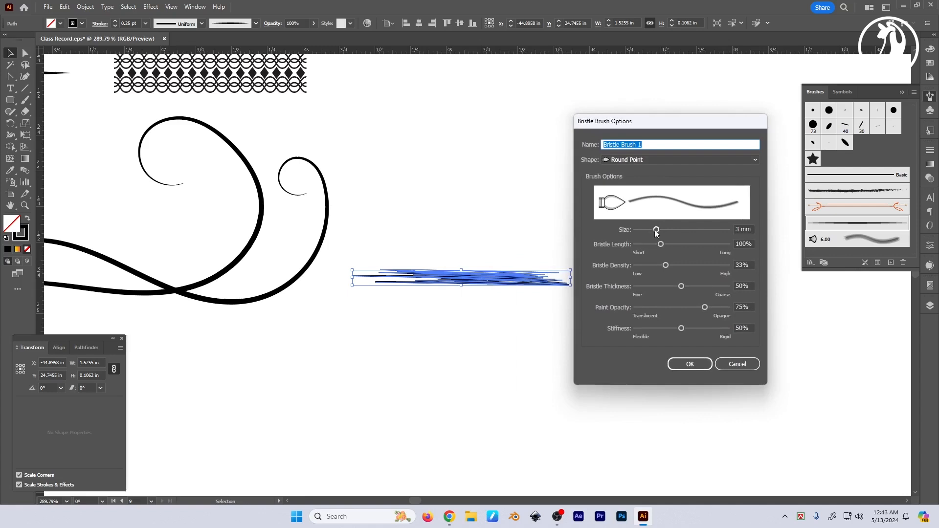
pyautogui.moveTo(655, 229)
pyautogui.mouseDown()
pyautogui.moveTo(645, 229)
pyautogui.moveTo(695, 230)
pyautogui.moveTo(676, 244)
pyautogui.moveTo(686, 246)
pyautogui.moveTo(683, 266)
pyautogui.moveTo(692, 266)
pyautogui.moveTo(678, 267)
pyautogui.mouseUp()
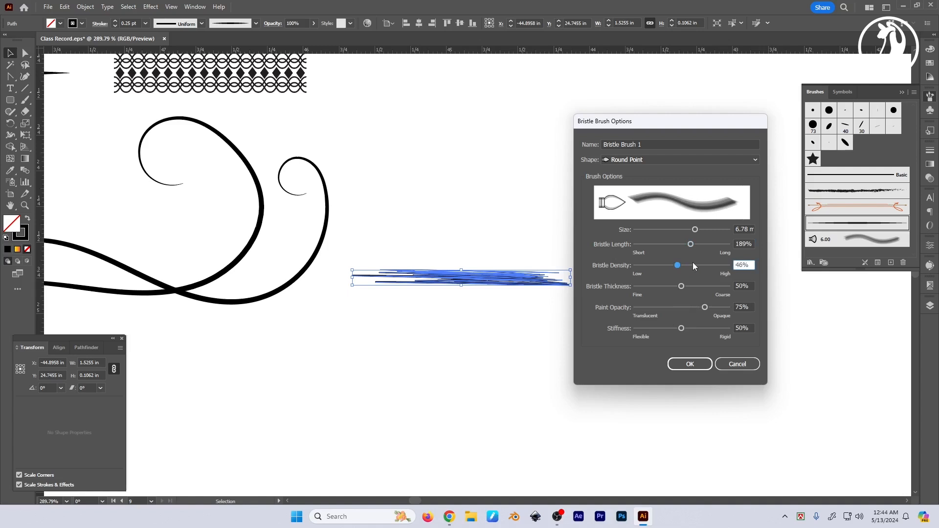
# Step: Set bristle thickness to 66%, paint opacity to 55% and stiffness to 61%, name the bristle brush "B new" and create it
pyautogui.moveTo(683, 289)
pyautogui.mouseDown()
pyautogui.moveTo(708, 288)
pyautogui.moveTo(664, 290)
pyautogui.moveTo(698, 291)
pyautogui.moveTo(676, 307)
pyautogui.mouseUp()
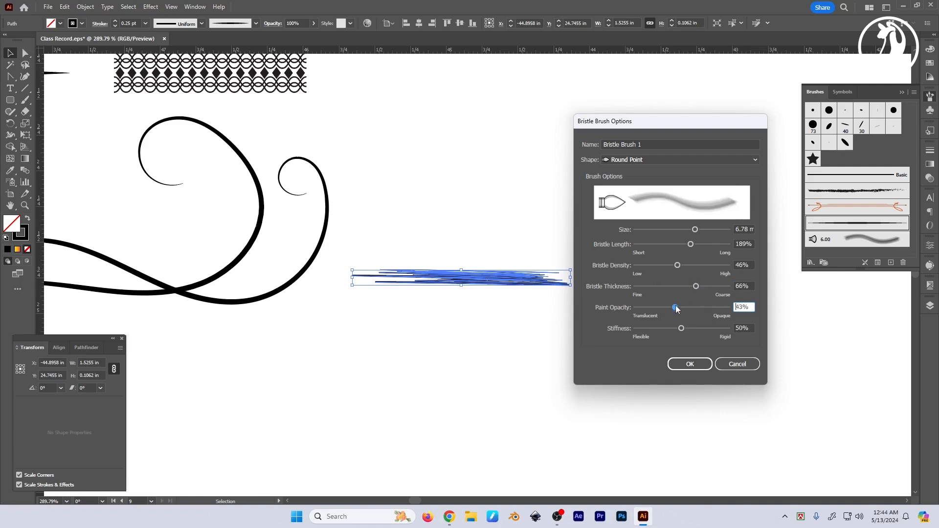
pyautogui.moveTo(682, 328)
pyautogui.mouseDown()
pyautogui.moveTo(662, 330)
pyautogui.moveTo(695, 331)
pyautogui.mouseUp()
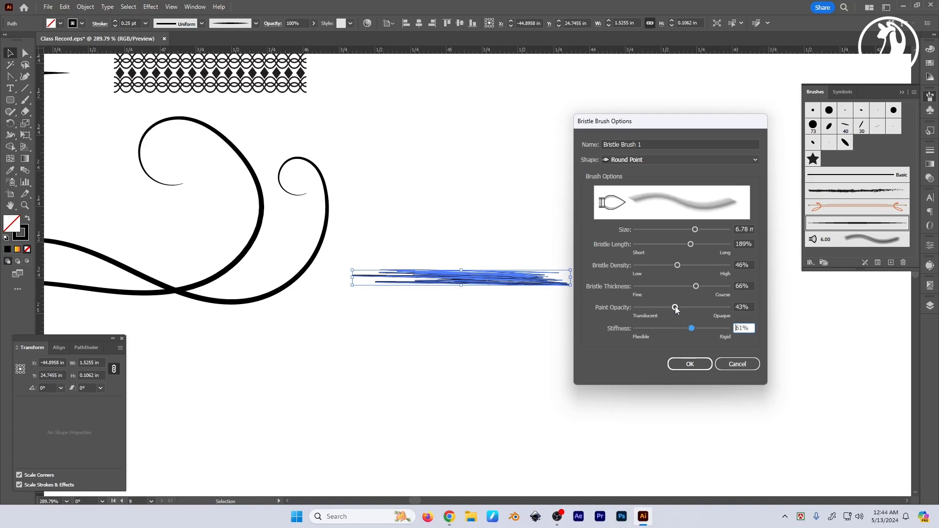
pyautogui.moveTo(676, 307); pyautogui.dragTo(688, 309)
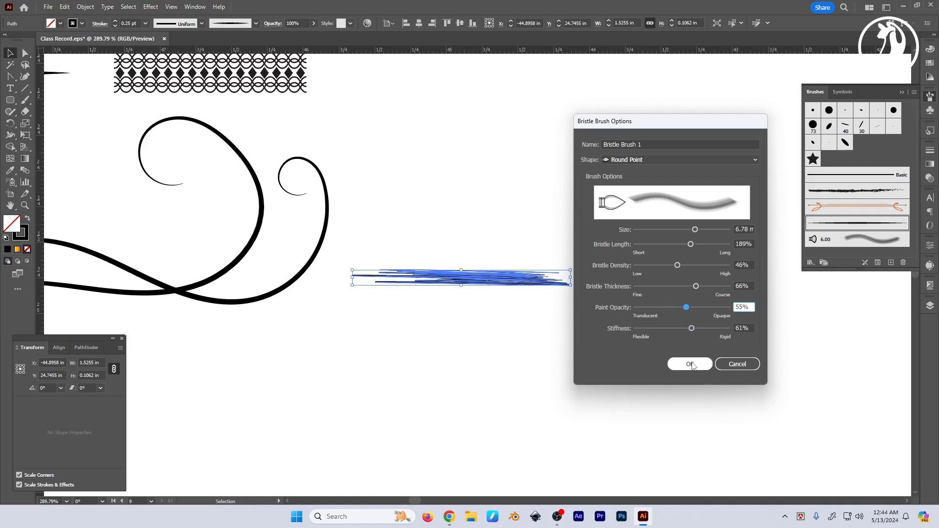
pyautogui.moveTo(653, 144)
pyautogui.mouseDown()
pyautogui.moveTo(636, 146)
pyautogui.moveTo(601, 177)
pyautogui.mouseUp()
pyautogui.press('BackSpace')
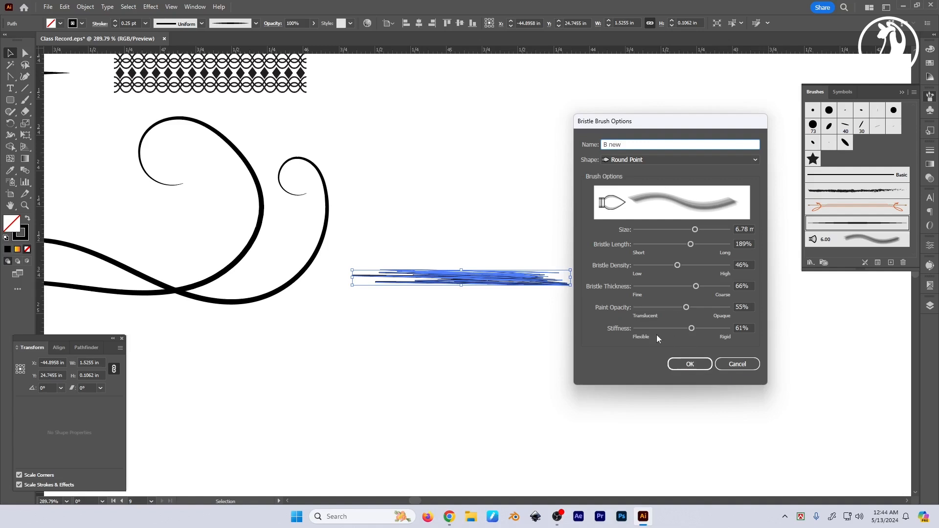
pyautogui.click(687, 363)
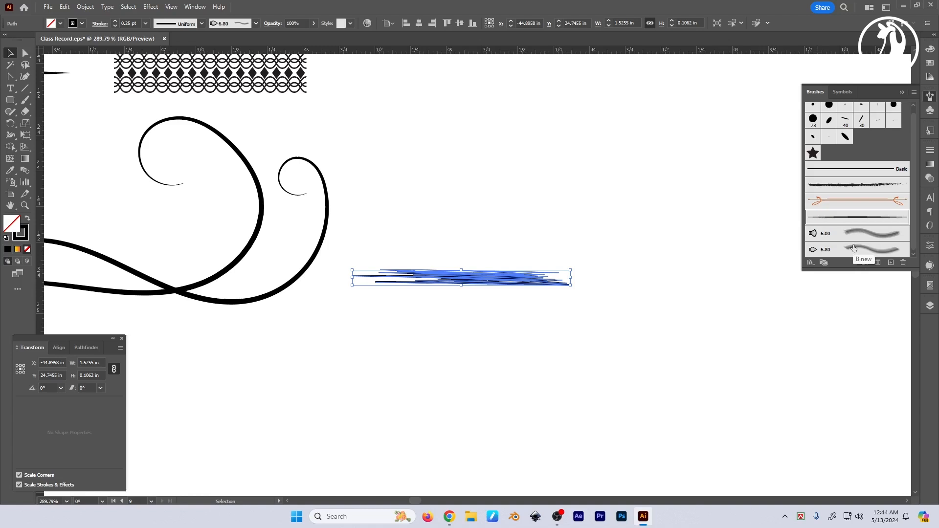
# Step: Delete the flattened scribble and paint overlapping test strokes with the B new bristle brush in the empty area beside the swirls
pyautogui.press('Delete')
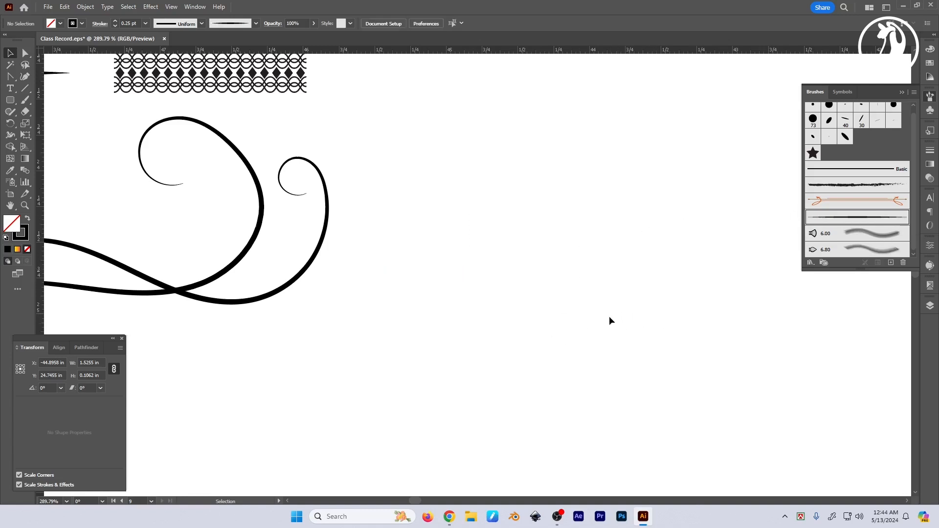
pyautogui.scroll(-2, 548, 266)
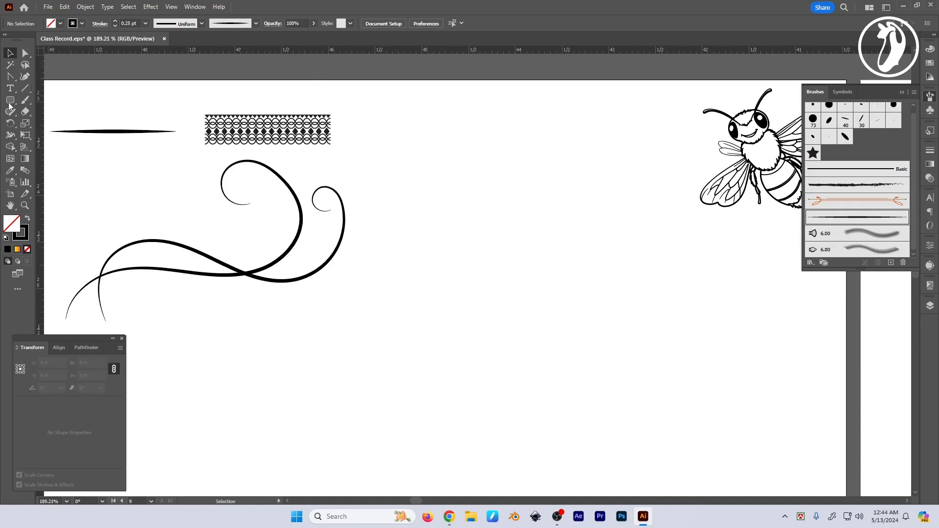
pyautogui.click(25, 100)
pyautogui.click(869, 251)
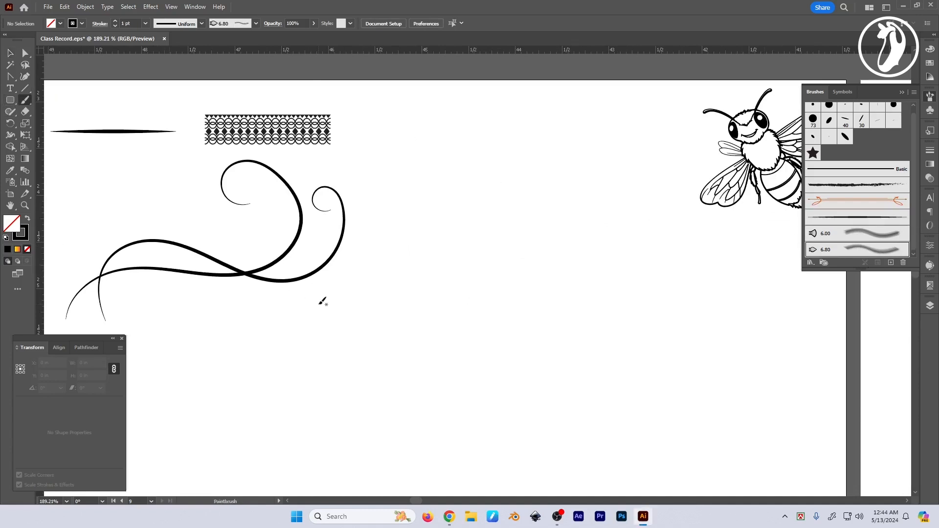
pyautogui.moveTo(385, 304)
pyautogui.mouseDown()
pyautogui.moveTo(439, 293)
pyautogui.moveTo(465, 267)
pyautogui.mouseUp()
pyautogui.moveTo(448, 226)
pyautogui.mouseDown()
pyautogui.moveTo(471, 291)
pyautogui.moveTo(443, 275)
pyautogui.moveTo(513, 256)
pyautogui.moveTo(475, 253)
pyautogui.moveTo(516, 203)
pyautogui.mouseUp()
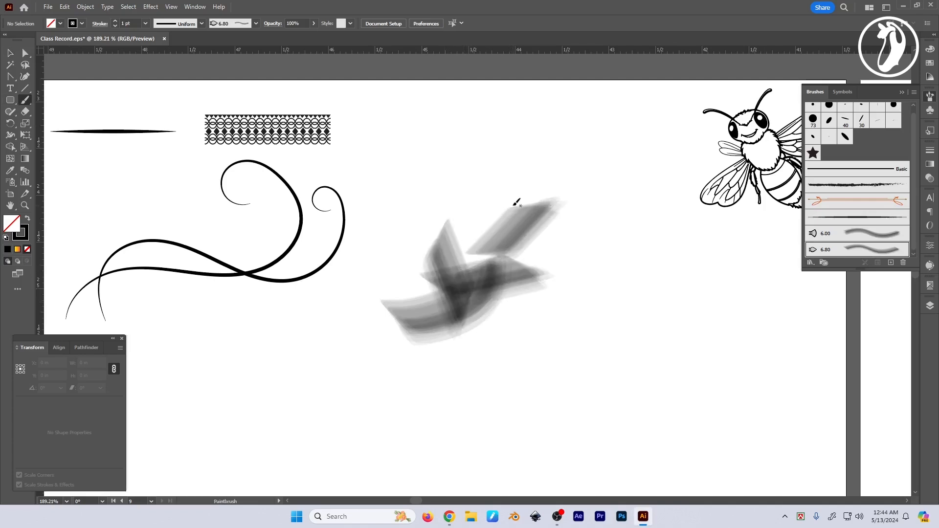
pyautogui.moveTo(528, 440)
pyautogui.mouseDown()
pyautogui.moveTo(624, 360)
pyautogui.moveTo(439, 215)
pyautogui.moveTo(625, 199)
pyautogui.moveTo(620, 228)
pyautogui.mouseUp()
pyautogui.moveTo(611, 329)
pyautogui.mouseDown()
pyautogui.moveTo(553, 338)
pyautogui.moveTo(489, 327)
pyautogui.moveTo(491, 336)
pyautogui.moveTo(571, 332)
pyautogui.moveTo(484, 279)
pyautogui.moveTo(549, 200)
pyautogui.moveTo(467, 362)
pyautogui.mouseUp()
pyautogui.moveTo(607, 350)
pyautogui.mouseDown()
pyautogui.moveTo(621, 274)
pyautogui.moveTo(585, 325)
pyautogui.moveTo(484, 274)
pyautogui.mouseUp()
# Step: Select all the bristle test strokes, scale them to about 1.59 × 1.99 in and move them closer to the swirls
pyautogui.press('v')
pyautogui.moveTo(701, 340); pyautogui.dragTo(721, 342)
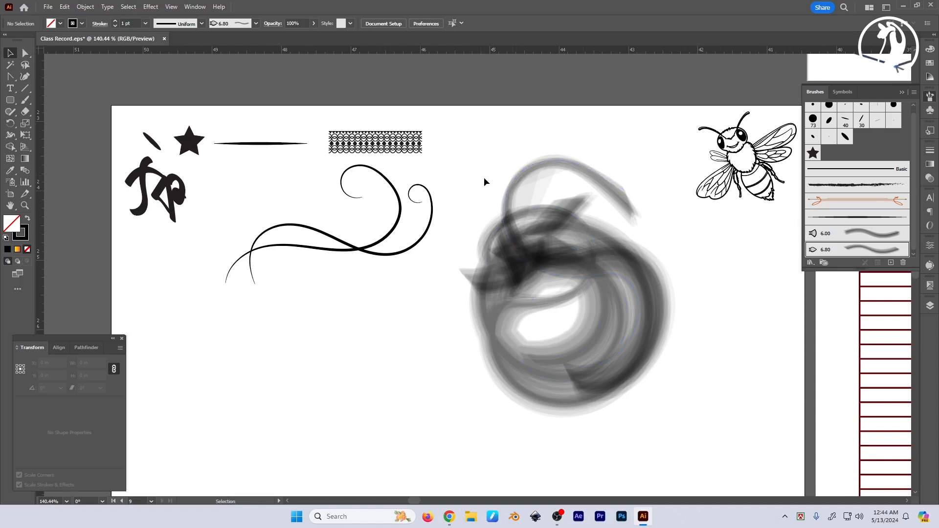
pyautogui.moveTo(470, 157)
pyautogui.mouseDown()
pyautogui.moveTo(609, 325)
pyautogui.moveTo(615, 290)
pyautogui.mouseUp()
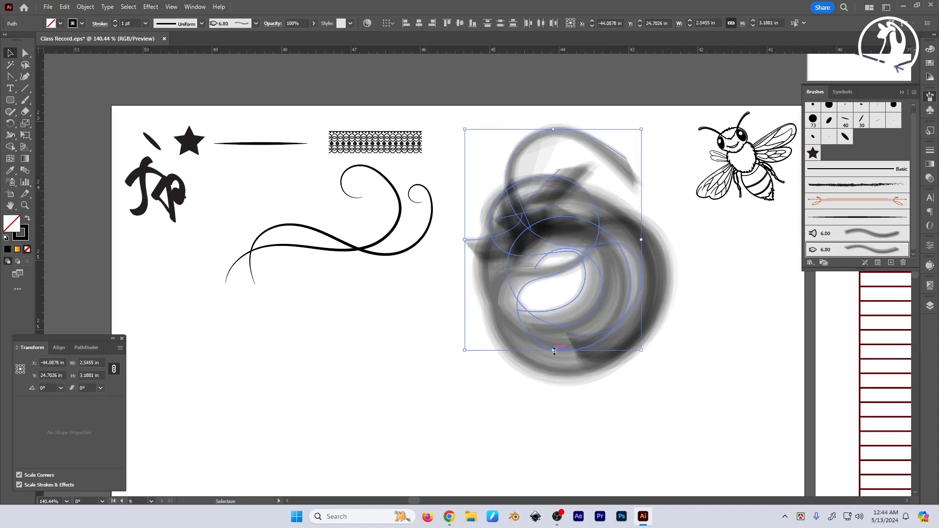
pyautogui.moveTo(553, 350); pyautogui.dragTo(545, 260)
pyautogui.moveTo(585, 214); pyautogui.dragTo(568, 207)
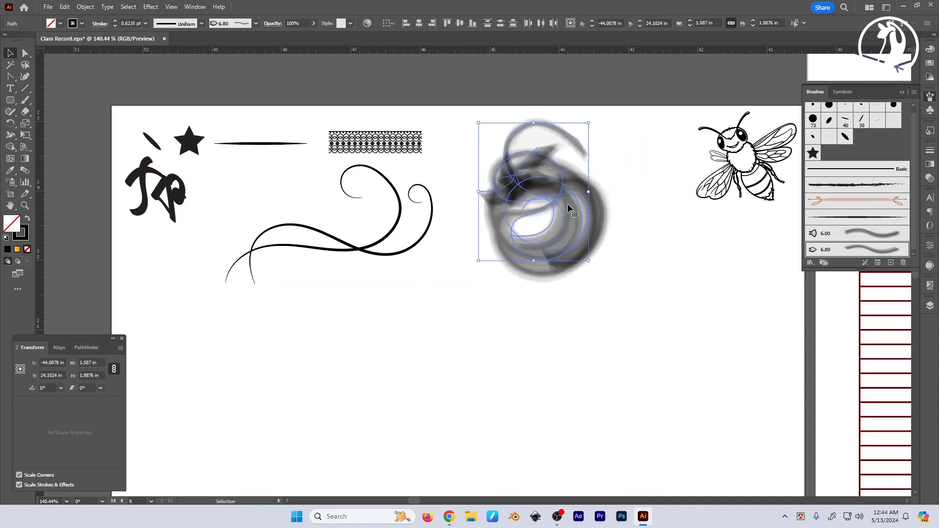
pyautogui.moveTo(575, 368)
pyautogui.mouseDown()
pyautogui.moveTo(528, 334)
pyautogui.moveTo(538, 333)
pyautogui.mouseUp()
pyautogui.moveTo(531, 283); pyautogui.dragTo(538, 290)
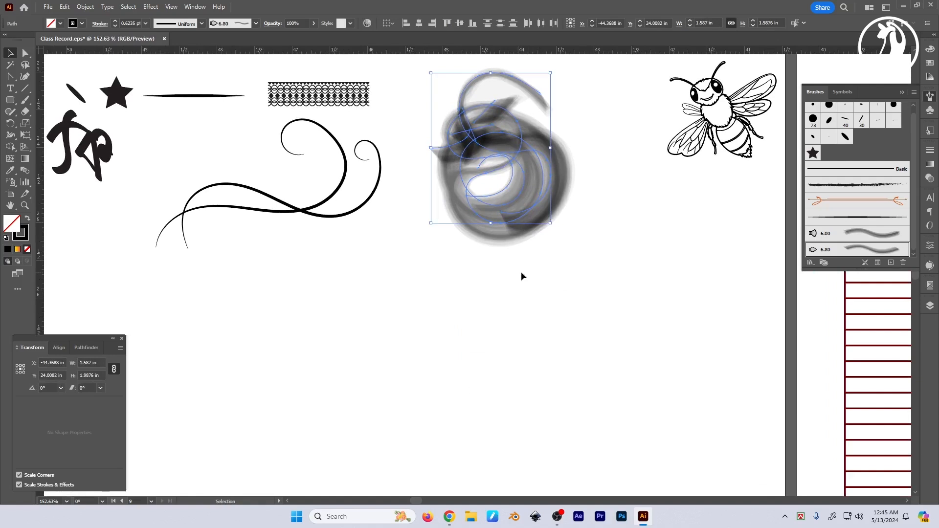
pyautogui.click(408, 164)
pyautogui.click(891, 263)
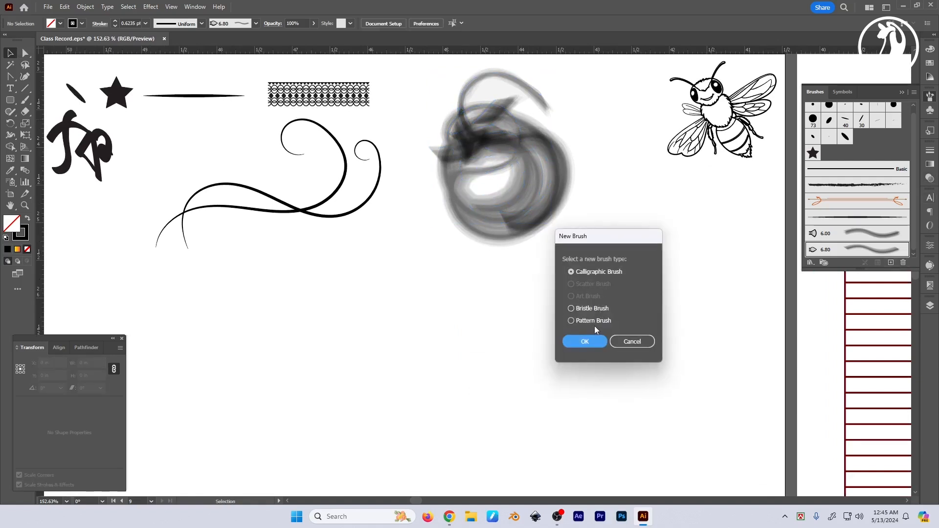
pyautogui.click(632, 342)
# Step: Examine the ornamental border strip above the swirls up close, including how its repeated motifs line up
pyautogui.moveTo(419, 274); pyautogui.dragTo(486, 332)
pyautogui.moveTo(355, 146)
pyautogui.mouseDown()
pyautogui.moveTo(464, 190)
pyautogui.moveTo(574, 295)
pyautogui.mouseUp()
pyautogui.press('Tab')
pyautogui.moveTo(304, 150); pyautogui.dragTo(323, 169)
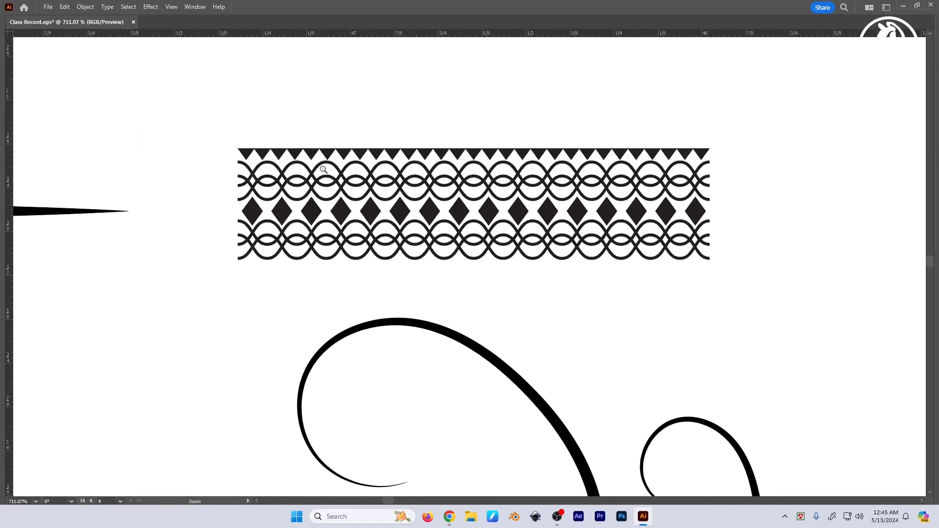
pyautogui.press('v')
pyautogui.click(384, 215)
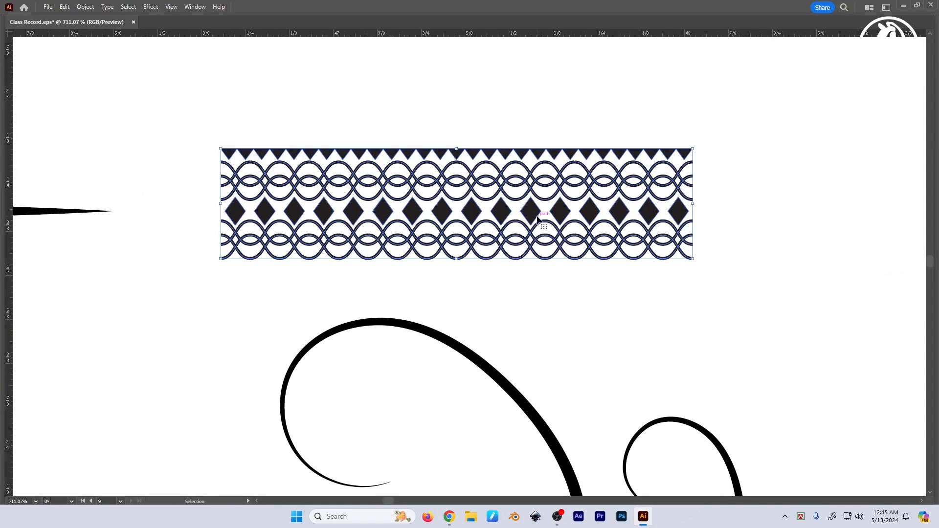
pyautogui.scroll(-2, 563, 297)
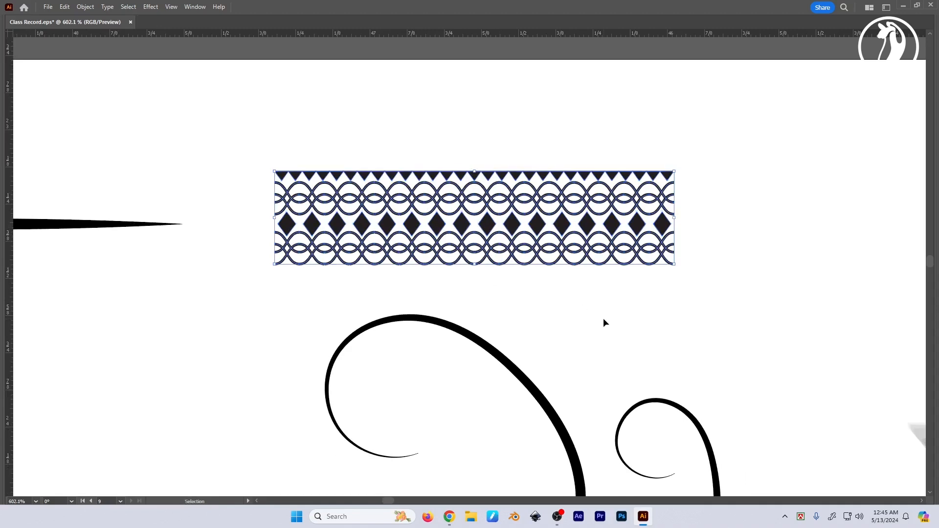
pyautogui.click(603, 321)
pyautogui.scroll(-2, 570, 296)
pyautogui.scroll(-2, 564, 292)
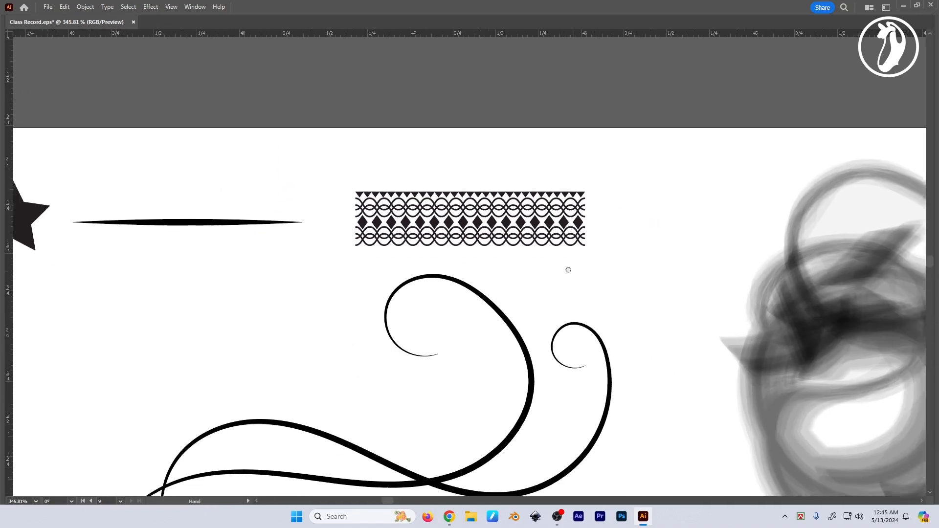
pyautogui.press('Tab')
pyautogui.scroll(-3, 564, 264)
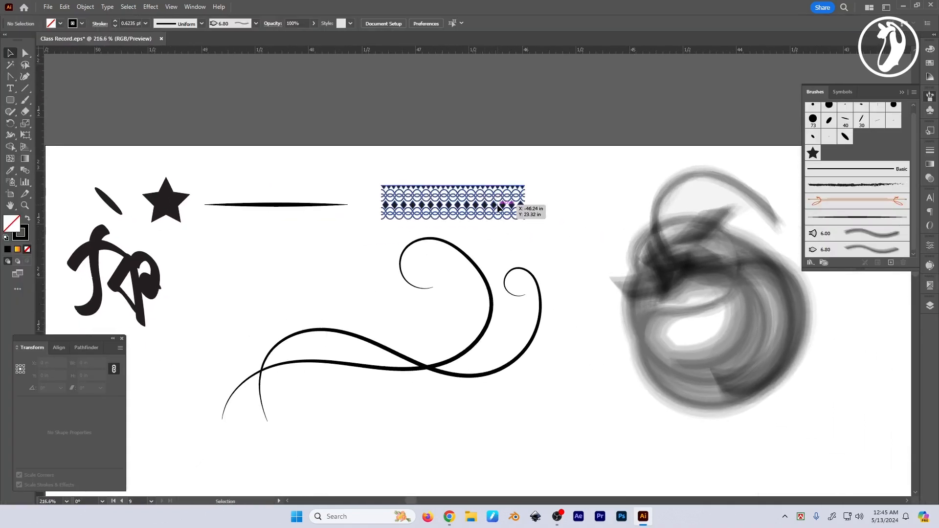
# Step: Duplicate the ornamental border strip into the empty area below the swirls
pyautogui.click(514, 204)
pyautogui.scroll(-2, 519, 205)
pyautogui.moveTo(517, 104); pyautogui.dragTo(597, 347)
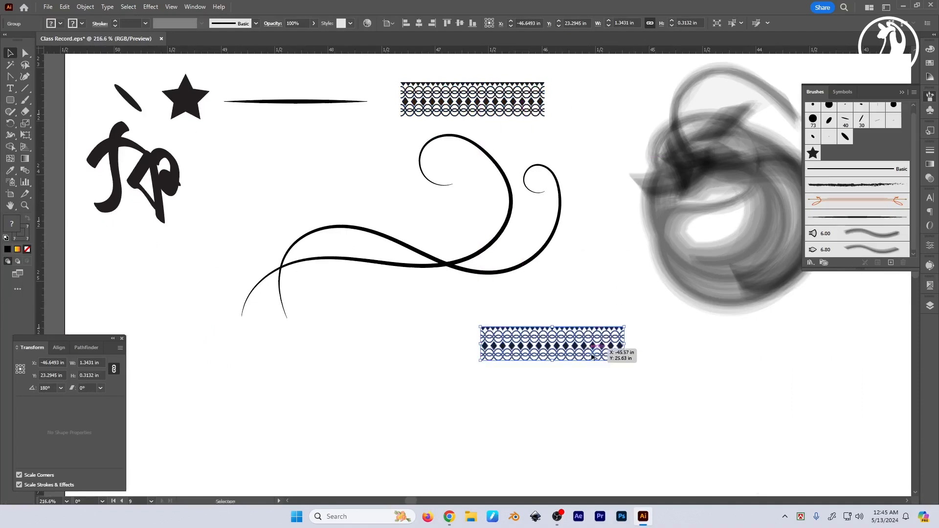
pyautogui.hscroll(5, 582, 360)
pyautogui.scroll(-1, 582, 361)
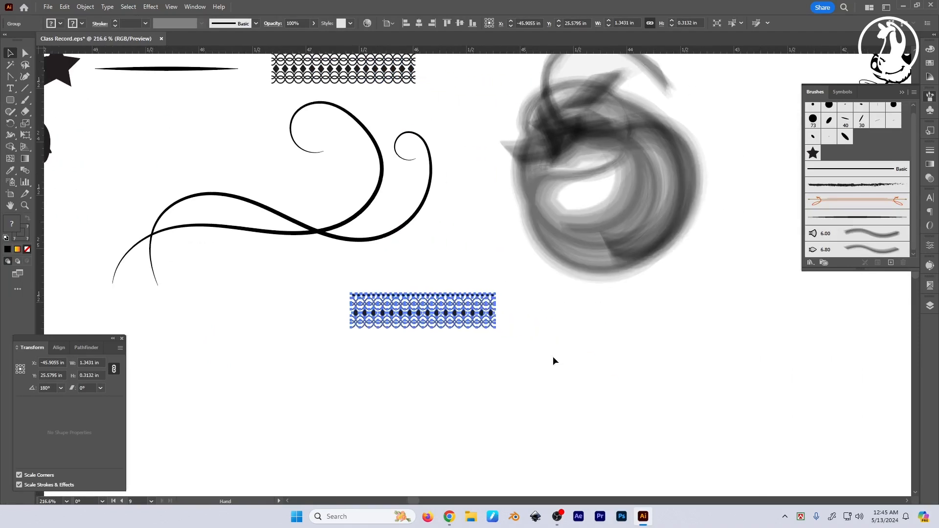
# Step: Start a new Pattern Brush from the copied border strip and name it "P new B"
pyautogui.click(891, 263)
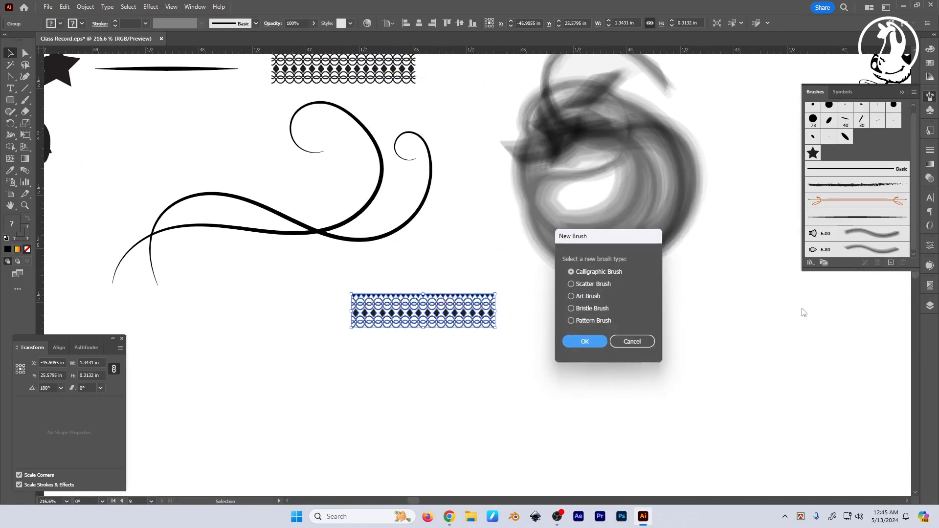
pyautogui.click(588, 322)
pyautogui.click(586, 342)
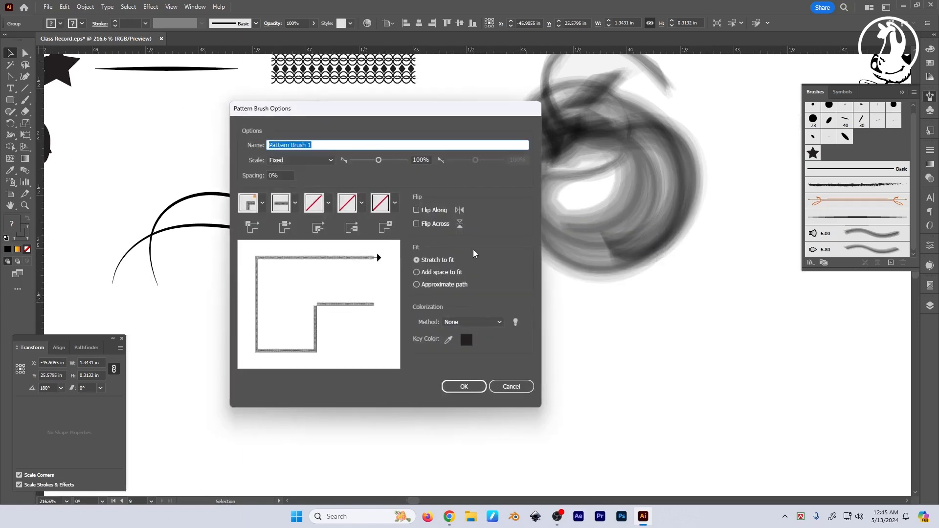
pyautogui.moveTo(414, 112); pyautogui.dragTo(742, 101)
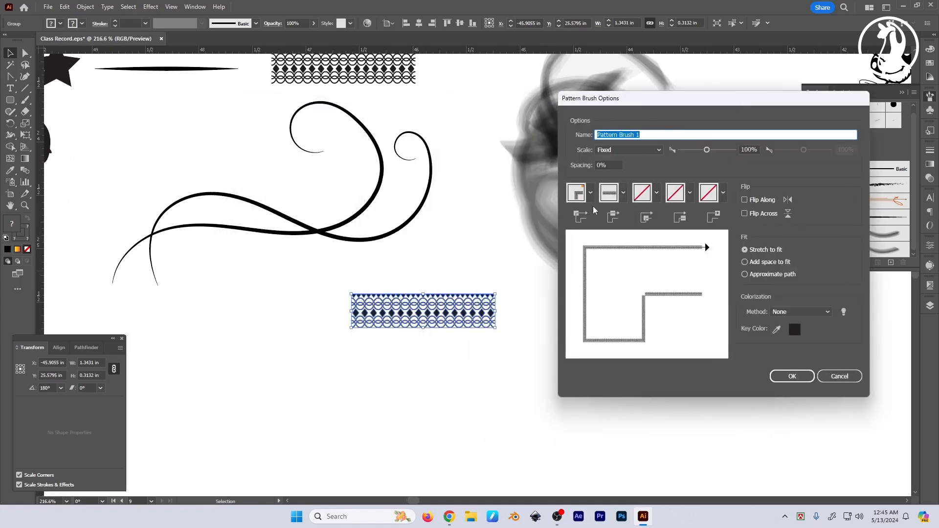
pyautogui.press('BackSpace')
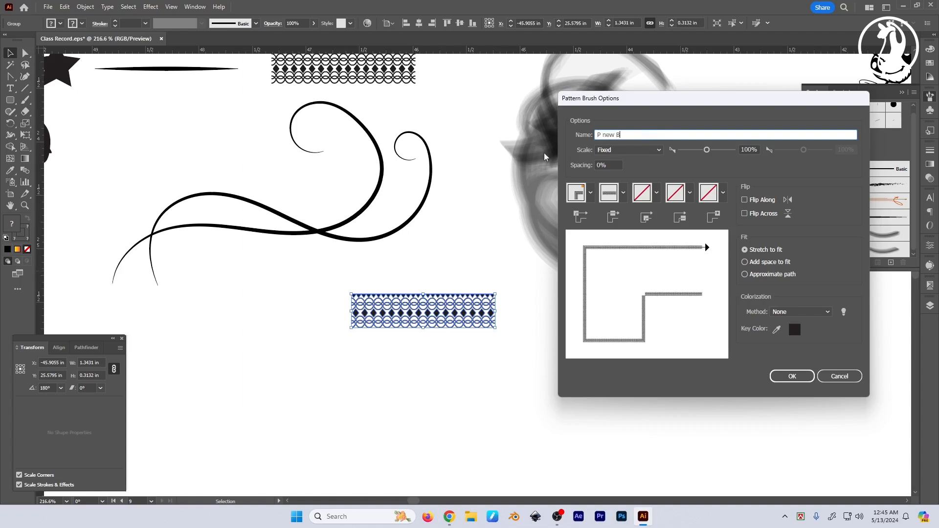
# Step: Set the pattern brush's outer corner tile to Auto-Between and keep Original as the side tile
pyautogui.click(591, 195)
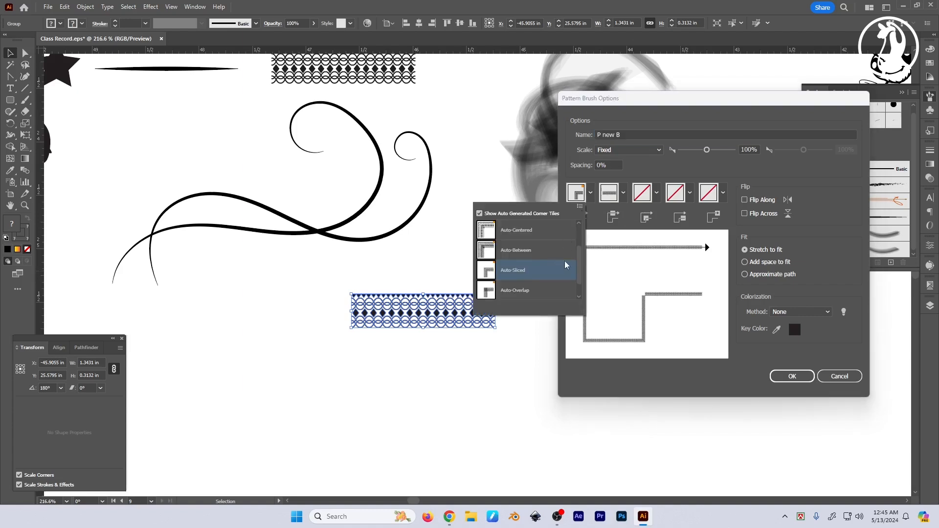
pyautogui.moveTo(579, 254)
pyautogui.mouseDown()
pyautogui.moveTo(579, 282)
pyautogui.moveTo(578, 259)
pyautogui.mouseUp()
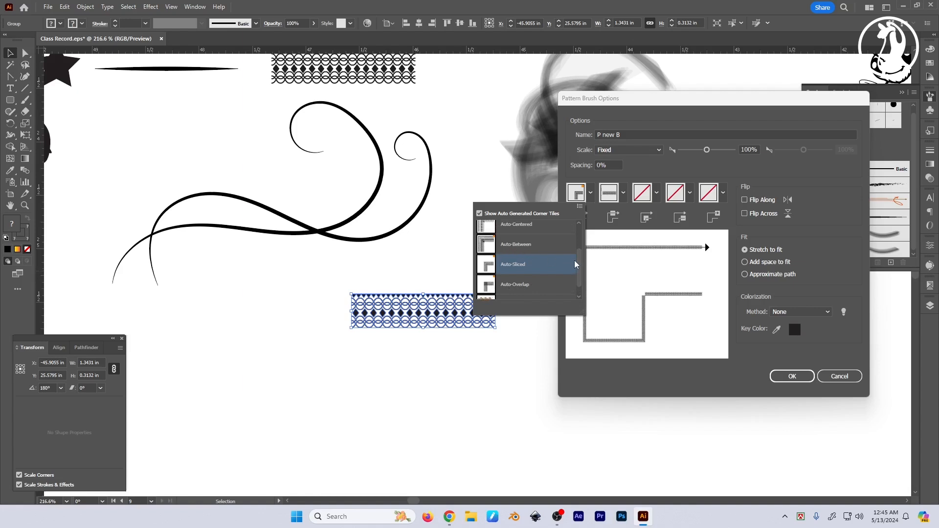
pyautogui.moveTo(576, 264); pyautogui.dragTo(579, 258)
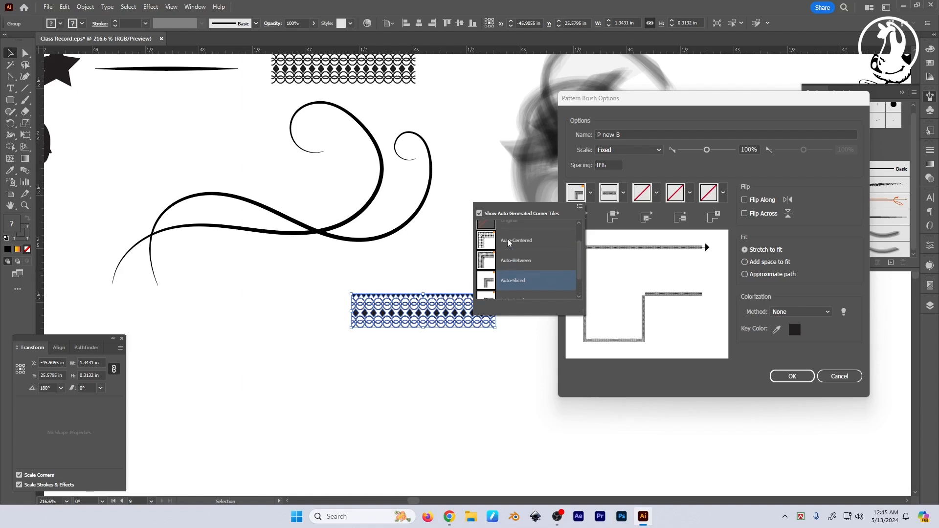
pyautogui.click(509, 265)
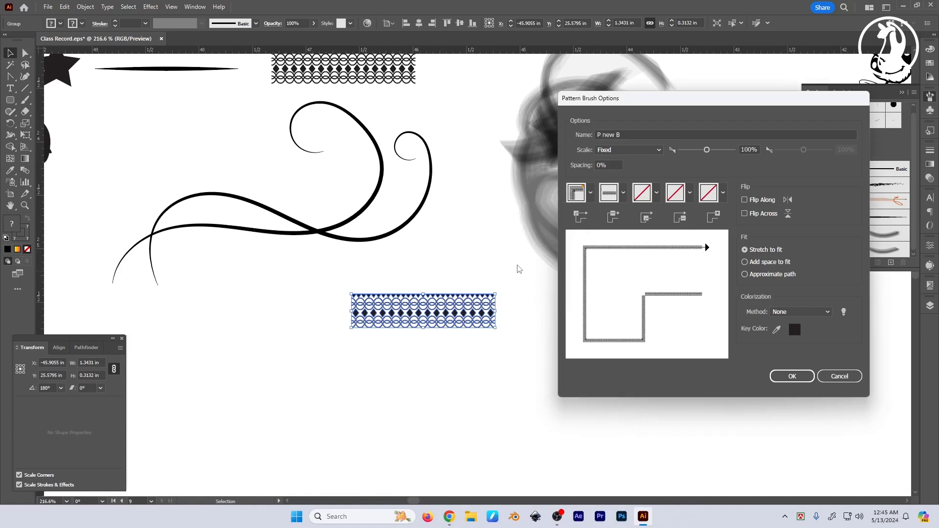
pyautogui.click(620, 196)
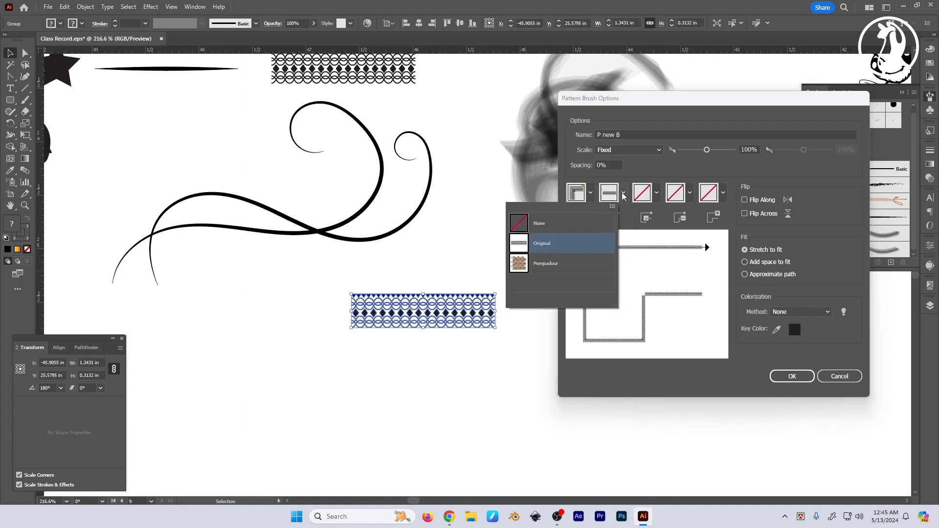
pyautogui.click(538, 251)
# Step: Assign an auto-generated corner tile to the pattern brush's inner corner, leaving the auto-generated tiles option enabled
pyautogui.click(657, 193)
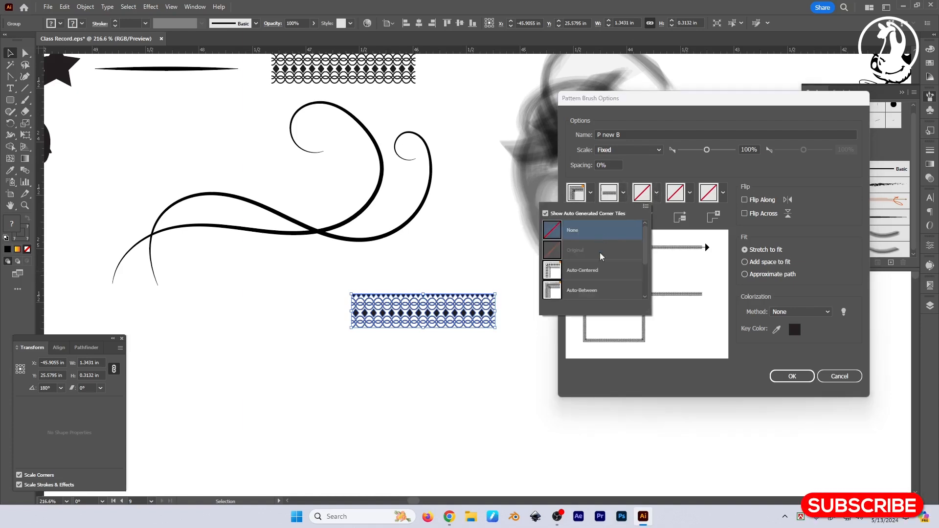
pyautogui.click(546, 213)
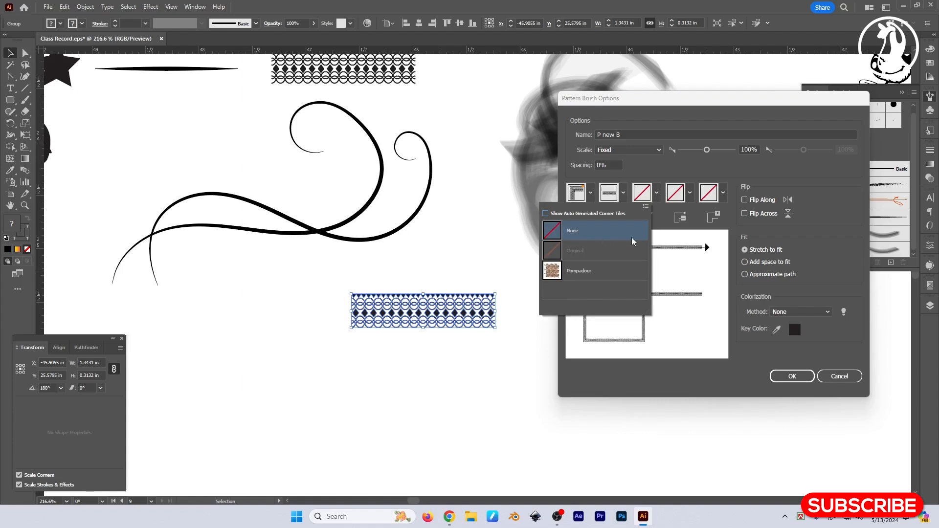
pyautogui.click(545, 213)
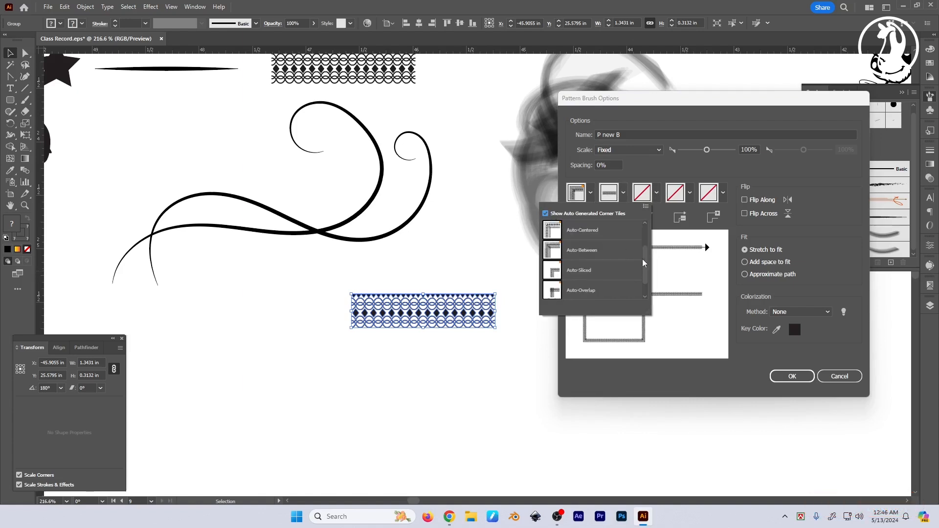
pyautogui.scroll(2, 643, 260)
pyautogui.click(579, 266)
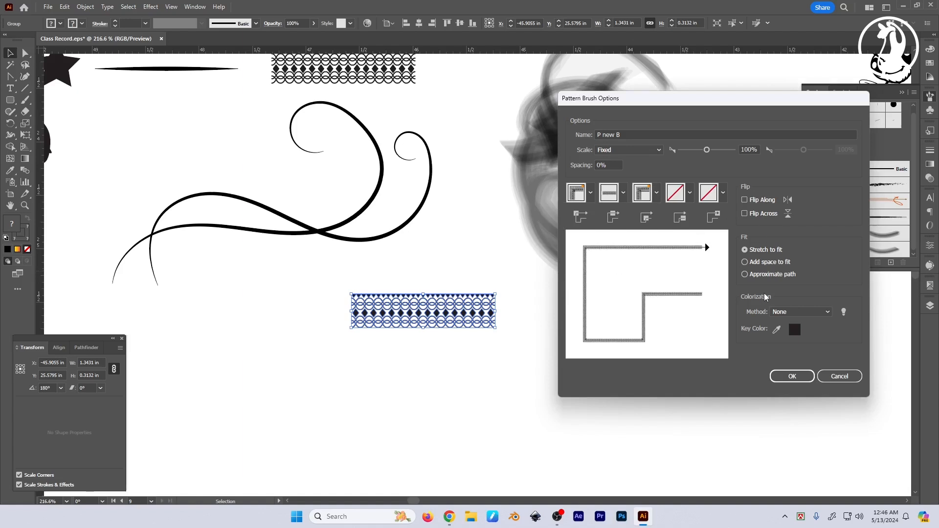
# Step: Set the pattern brush's colorization method to Tints and create the brush
pyautogui.click(787, 314)
pyautogui.click(788, 333)
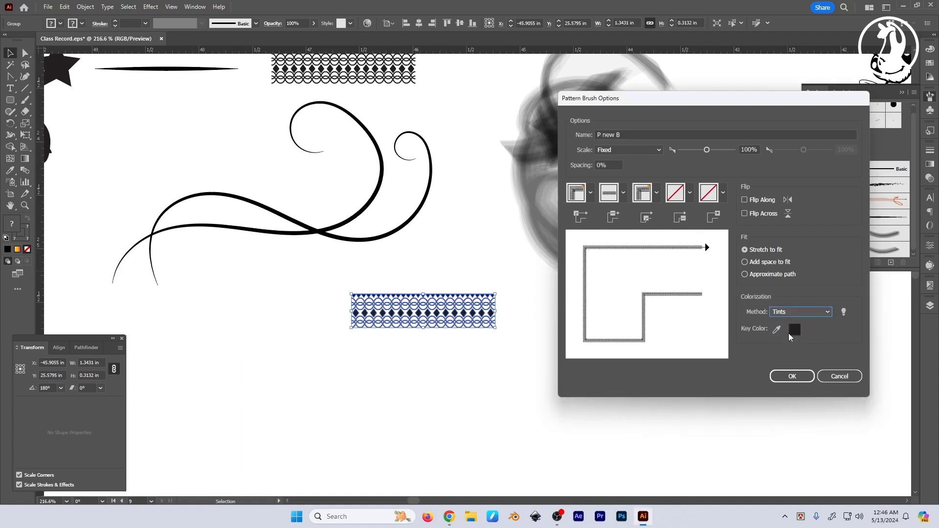
pyautogui.click(789, 377)
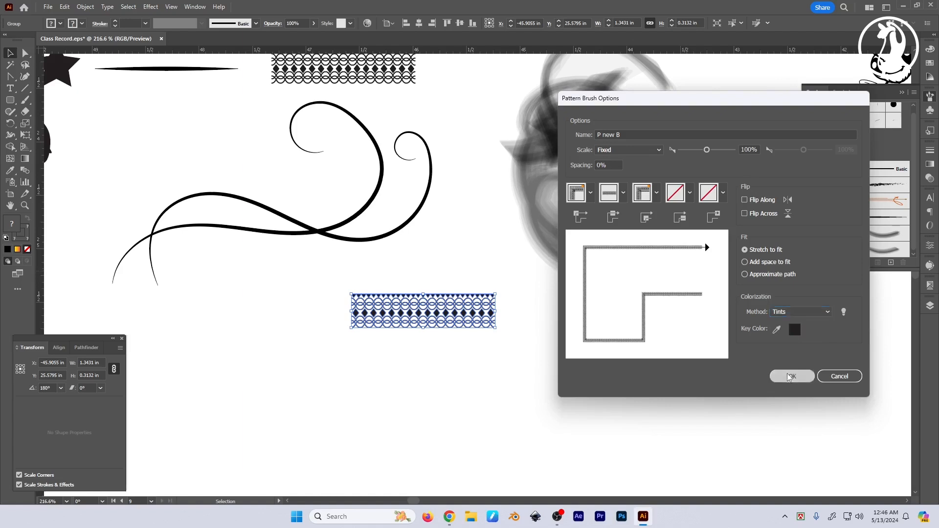
# Step: Enlarge the brush list to show every brush and delete the copied border strip below the swirls
pyautogui.moveTo(566, 348); pyautogui.dragTo(546, 340)
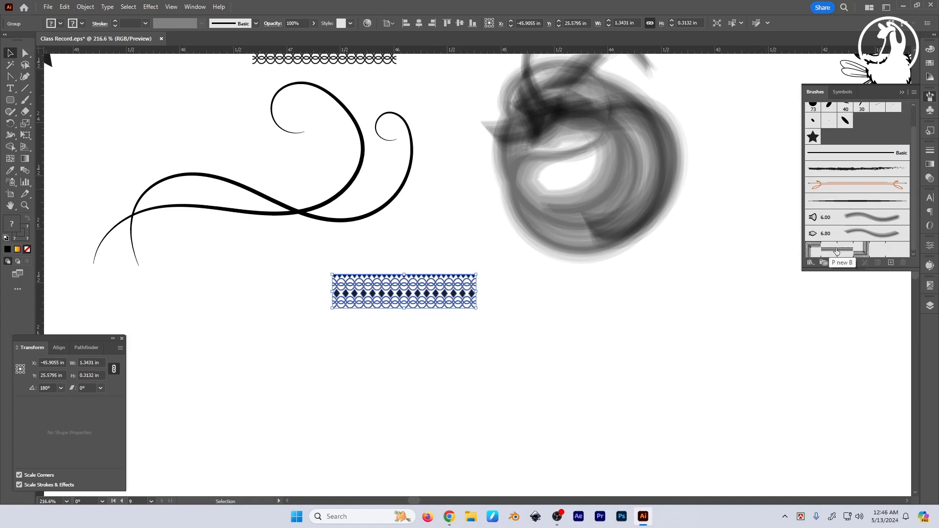
pyautogui.moveTo(862, 270); pyautogui.dragTo(862, 321)
pyautogui.click(517, 312)
pyautogui.click(467, 300)
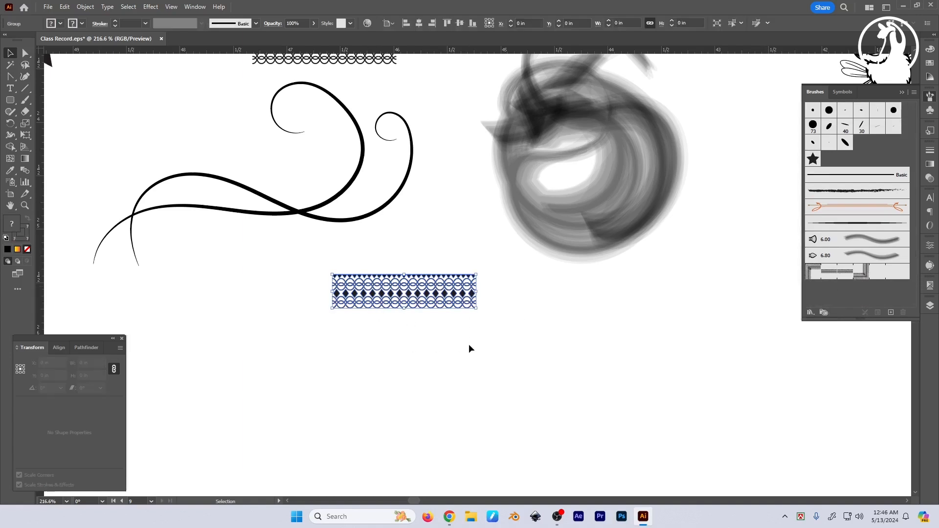
pyautogui.press('Delete')
# Step: Test the border pattern brush by painting an open loop, a spiral and several curved strokes below the swirls
pyautogui.scroll(-2, 464, 334)
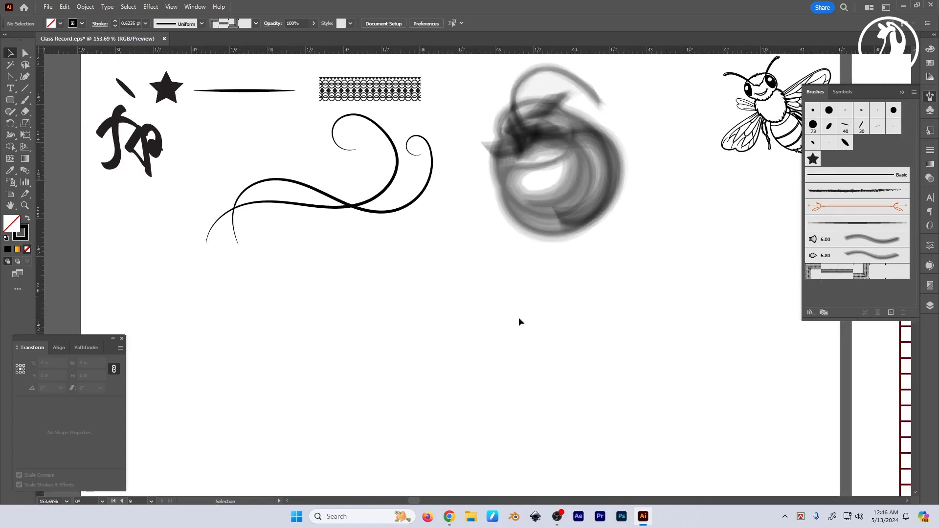
pyautogui.press('b')
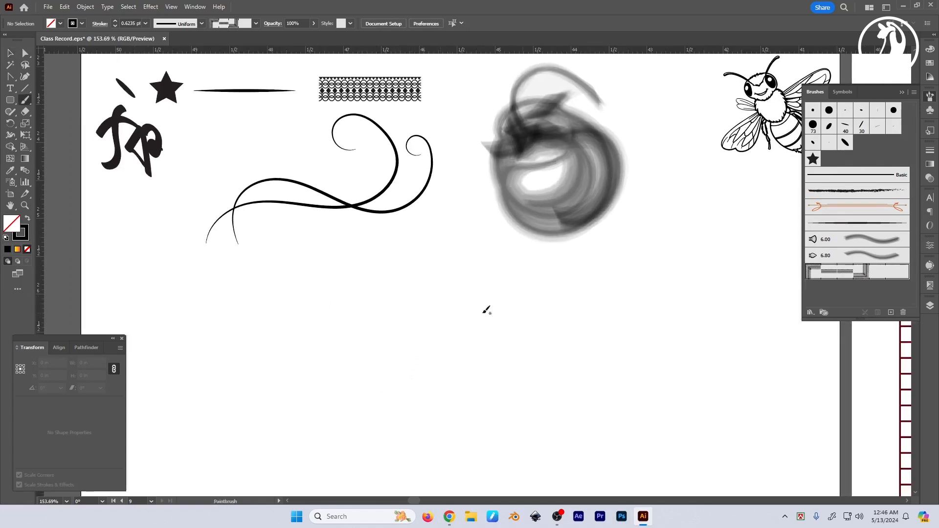
pyautogui.moveTo(308, 358); pyautogui.dragTo(484, 345)
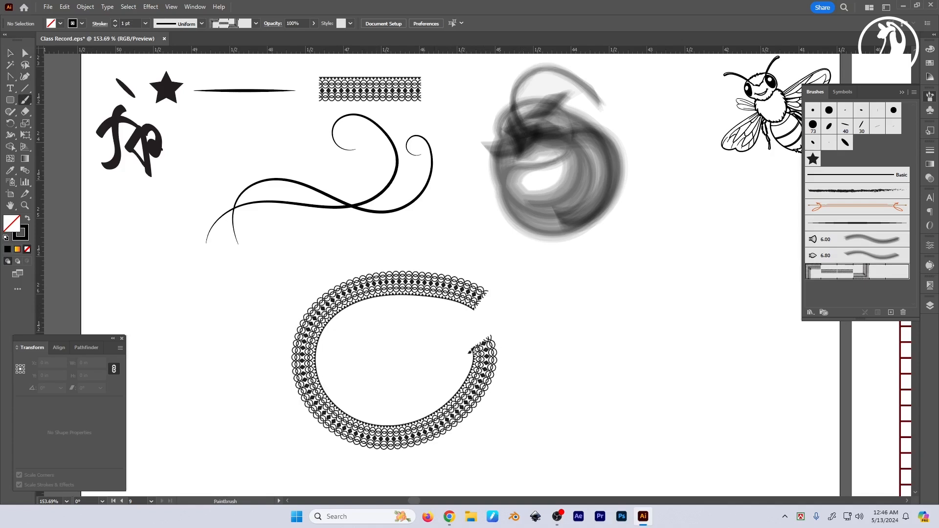
pyautogui.moveTo(419, 349); pyautogui.dragTo(447, 328)
pyautogui.moveTo(581, 254); pyautogui.dragTo(516, 278)
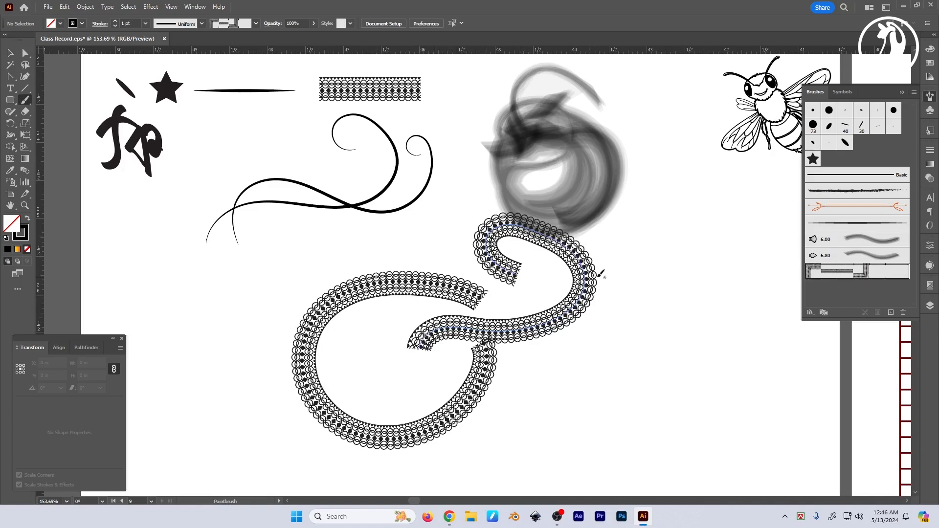
pyautogui.hotkey('ctrl', 'z')
pyautogui.moveTo(379, 391)
pyautogui.mouseDown()
pyautogui.moveTo(354, 360)
pyautogui.moveTo(379, 332)
pyautogui.moveTo(427, 329)
pyautogui.moveTo(435, 355)
pyautogui.moveTo(407, 372)
pyautogui.moveTo(389, 355)
pyautogui.mouseUp()
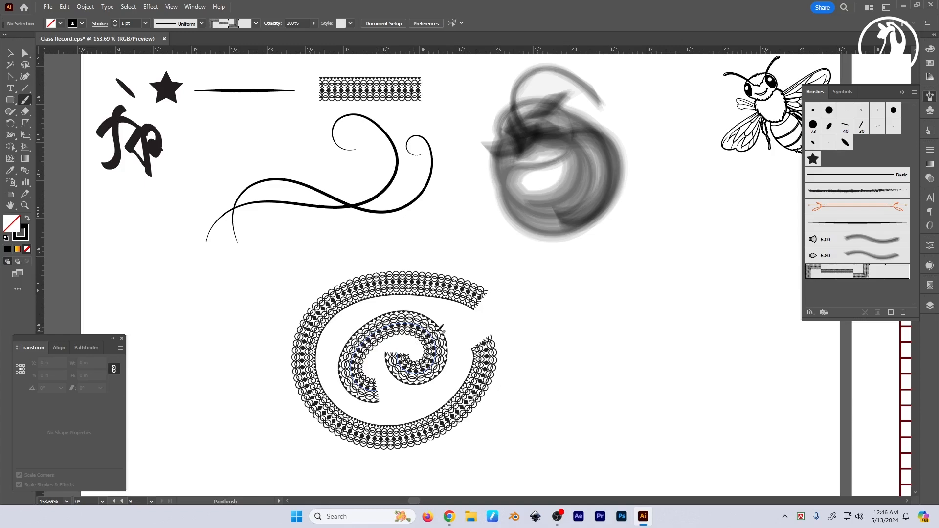
pyautogui.moveTo(449, 336); pyautogui.dragTo(500, 321)
pyautogui.moveTo(586, 239); pyautogui.dragTo(578, 276)
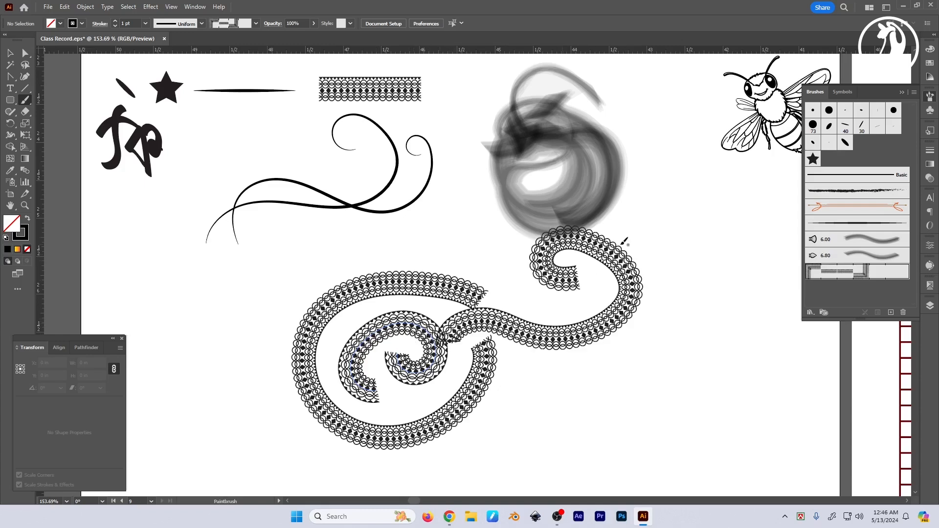
pyautogui.moveTo(587, 338); pyautogui.dragTo(556, 366)
pyautogui.moveTo(556, 367)
pyautogui.mouseDown()
pyautogui.moveTo(507, 319)
pyautogui.moveTo(535, 343)
pyautogui.mouseUp()
pyautogui.moveTo(511, 308)
pyautogui.mouseDown()
pyautogui.moveTo(508, 332)
pyautogui.moveTo(454, 388)
pyautogui.mouseUp()
pyautogui.moveTo(618, 302); pyautogui.dragTo(514, 342)
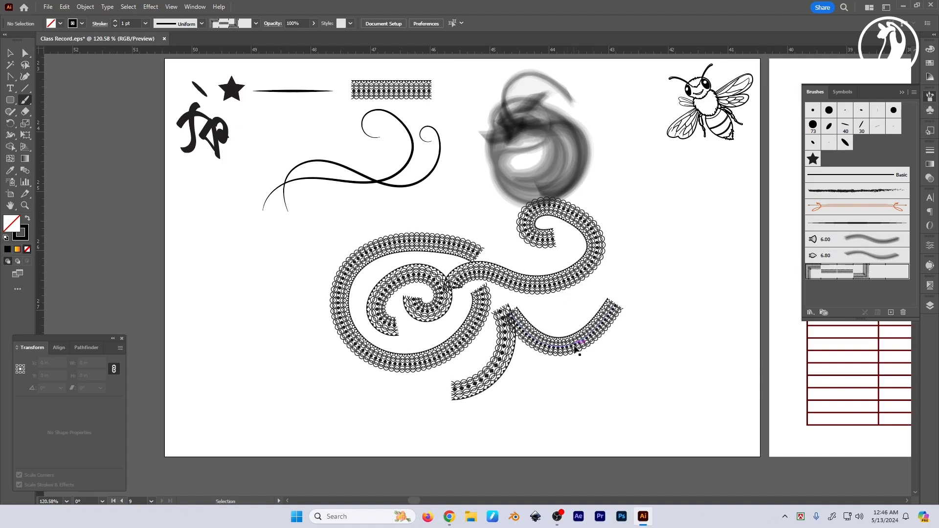
# Step: Undo all the test strokes painted with the border pattern brush
pyautogui.hotkey('ctrl', 'z')
pyautogui.hotkey('ctrl', 'z')
pyautogui.hotkey('ctrl', 'z')
pyautogui.hotkey('ctrl', 'z')
pyautogui.hotkey('ctrl', 'z')
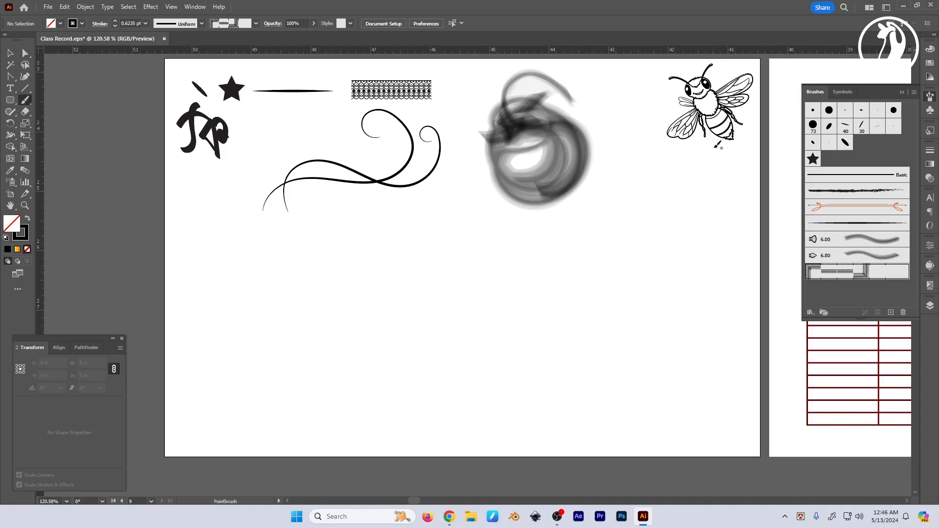
# Step: Draw a rectangle about 2.29 by 3.15 in below the bee and apply the border pattern brush to it
pyautogui.click(10, 99)
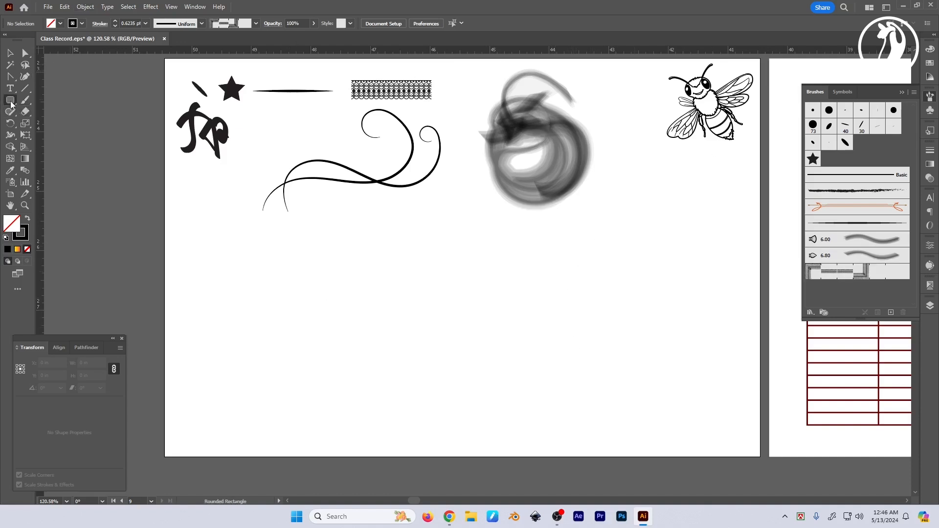
pyautogui.click(56, 100)
pyautogui.moveTo(585, 242)
pyautogui.mouseDown()
pyautogui.moveTo(681, 392)
pyautogui.moveTo(722, 429)
pyautogui.mouseUp()
pyautogui.click(823, 271)
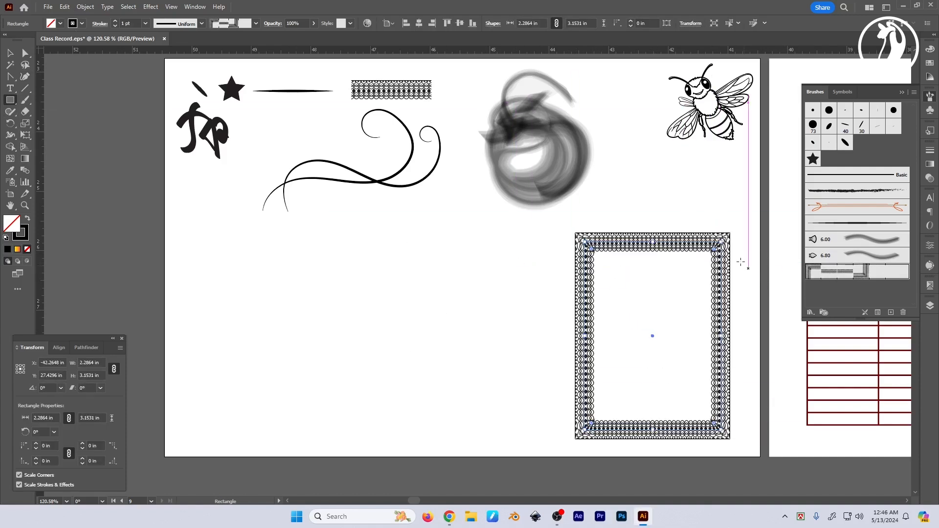
pyautogui.press('v')
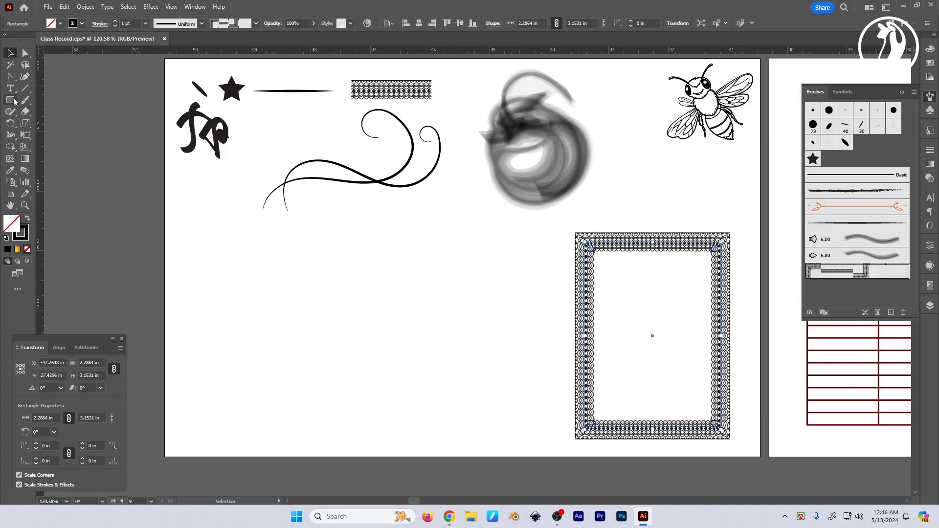
# Step: Draw a circle about 2.39 in wide beside the rectangular frame and apply the border pattern brush to it
pyautogui.moveTo(10, 100); pyautogui.dragTo(46, 122)
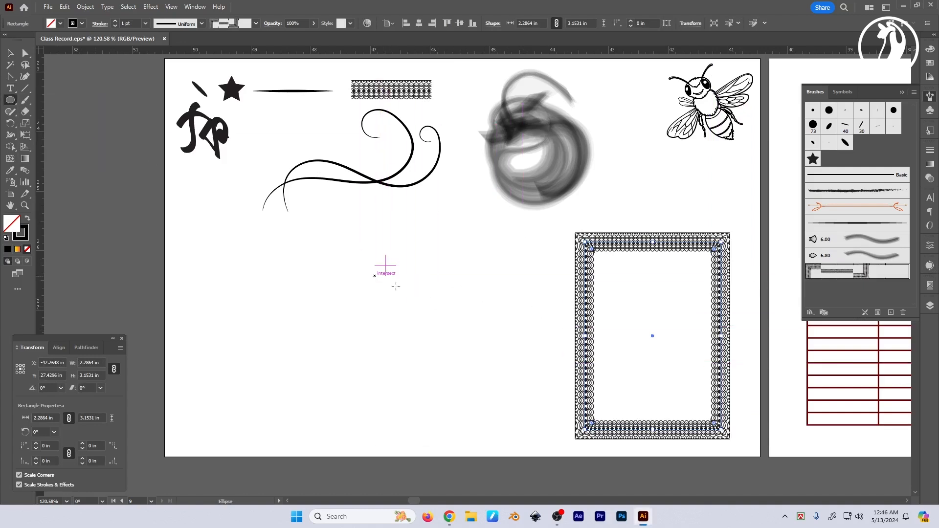
pyautogui.moveTo(362, 261)
pyautogui.mouseDown()
pyautogui.moveTo(511, 391)
pyautogui.moveTo(503, 383)
pyautogui.moveTo(505, 404)
pyautogui.mouseUp()
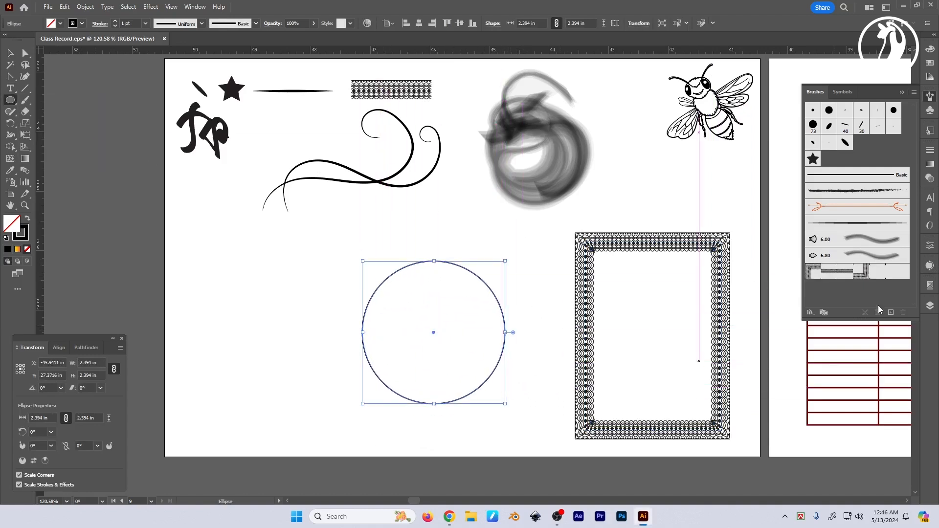
pyautogui.click(852, 272)
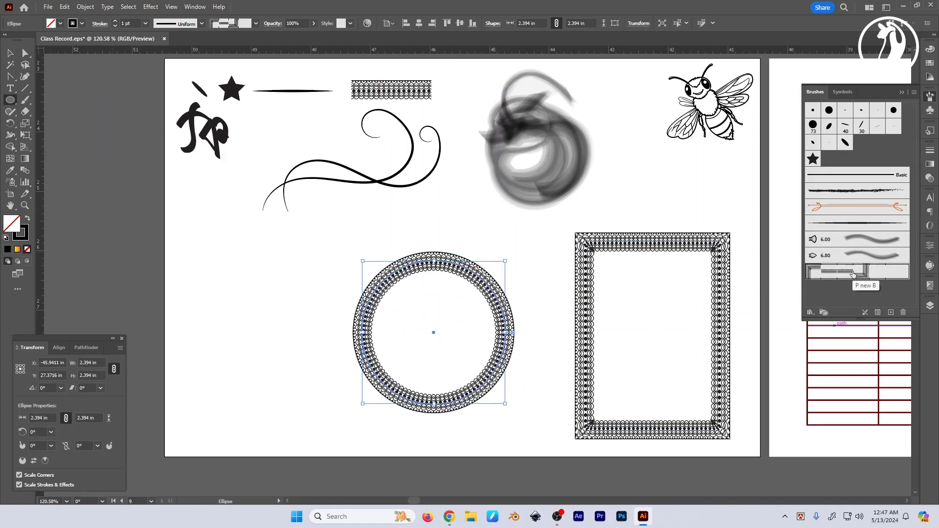
# Step: Set the circle's stroke weight to 3 pt and deselect it
pyautogui.click(931, 151)
pyautogui.click(855, 160)
pyautogui.press('Up')
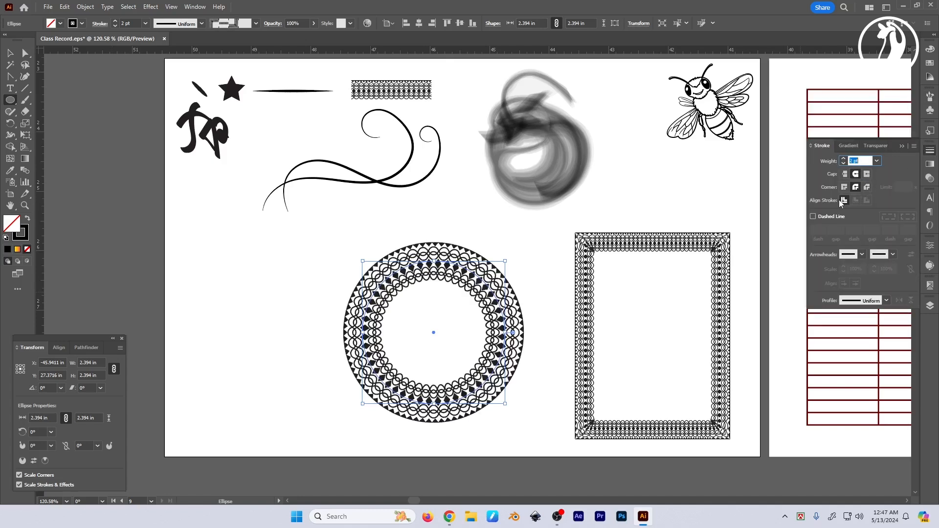
pyautogui.press('Up')
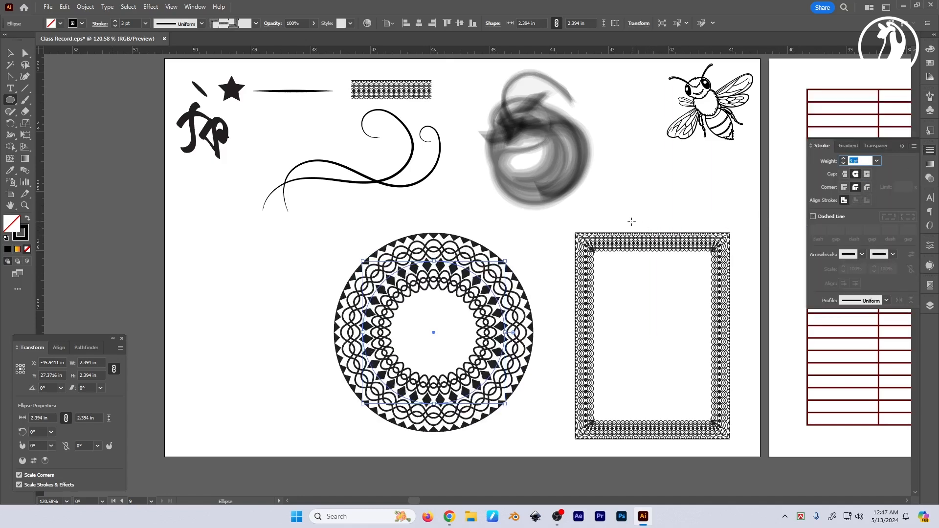
pyautogui.click(12, 52)
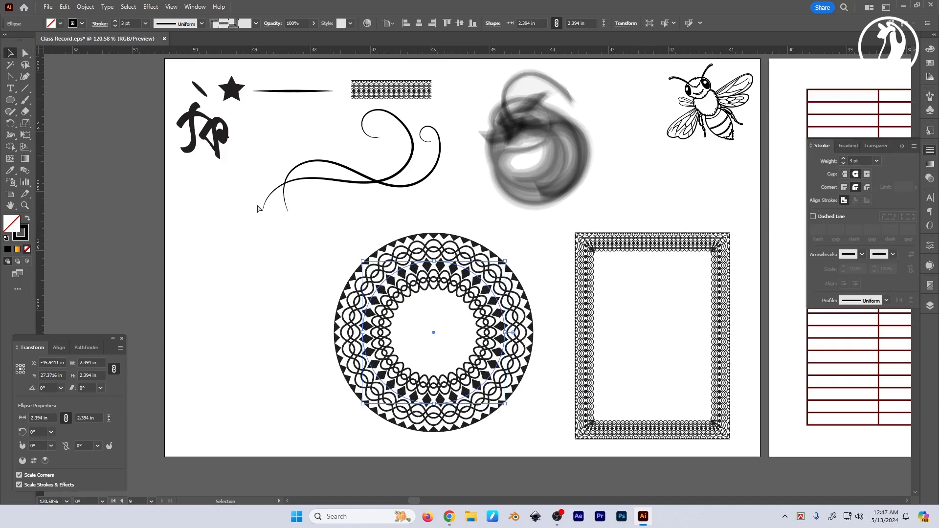
pyautogui.scroll(-1, 258, 208)
pyautogui.click(494, 245)
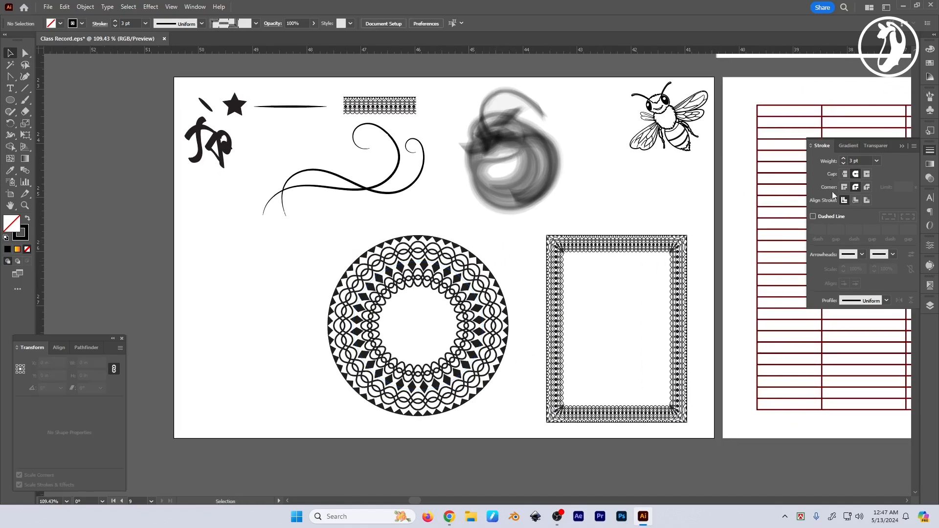
pyautogui.click(902, 148)
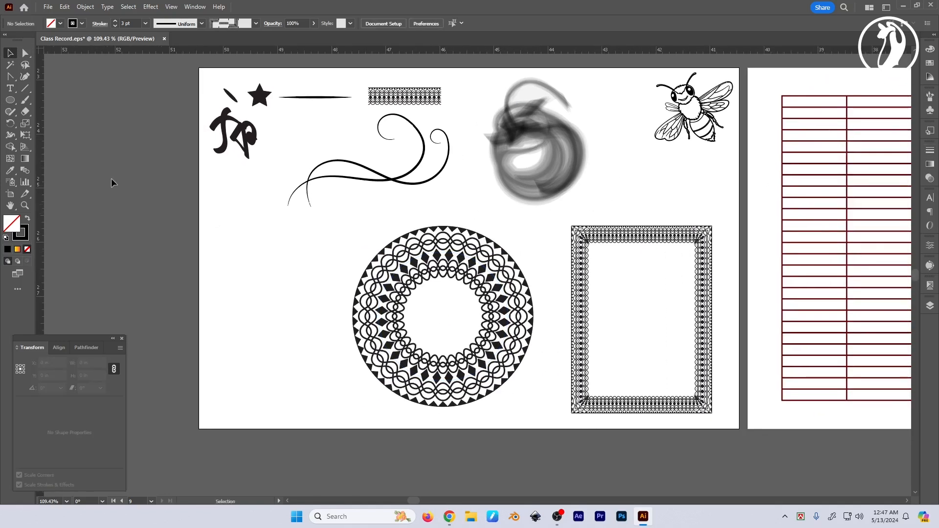
# Step: Open the Arrows_Special brush library for the Paintbrush, enlarge its list and place it beside the brush collection
pyautogui.click(27, 100)
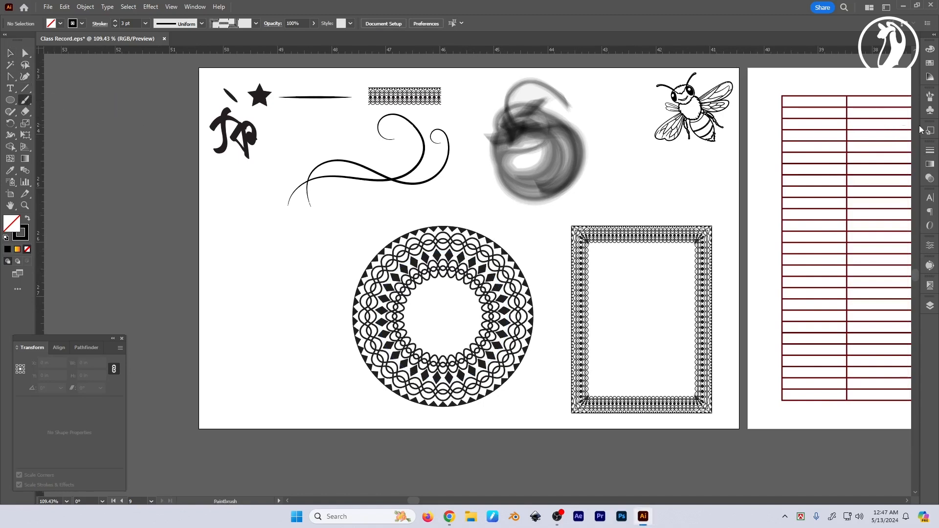
pyautogui.click(931, 98)
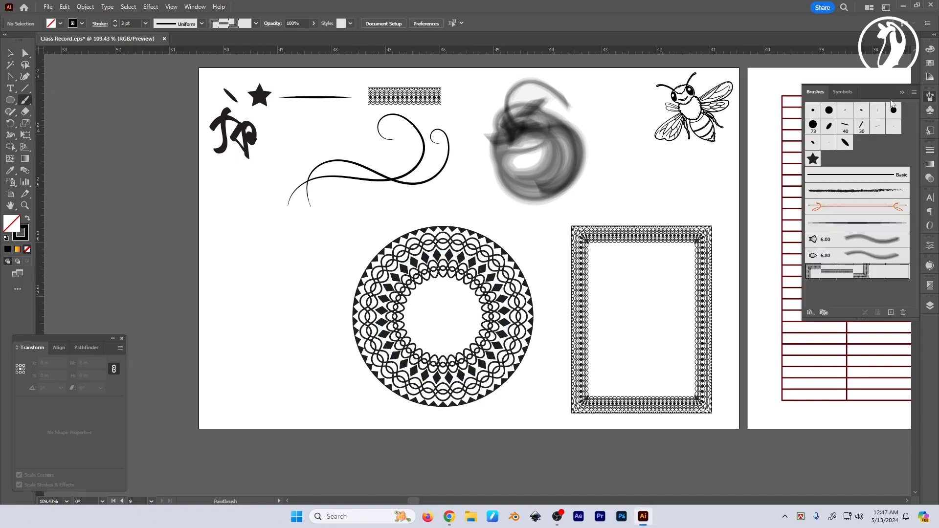
pyautogui.click(913, 95)
pyautogui.moveTo(839, 273)
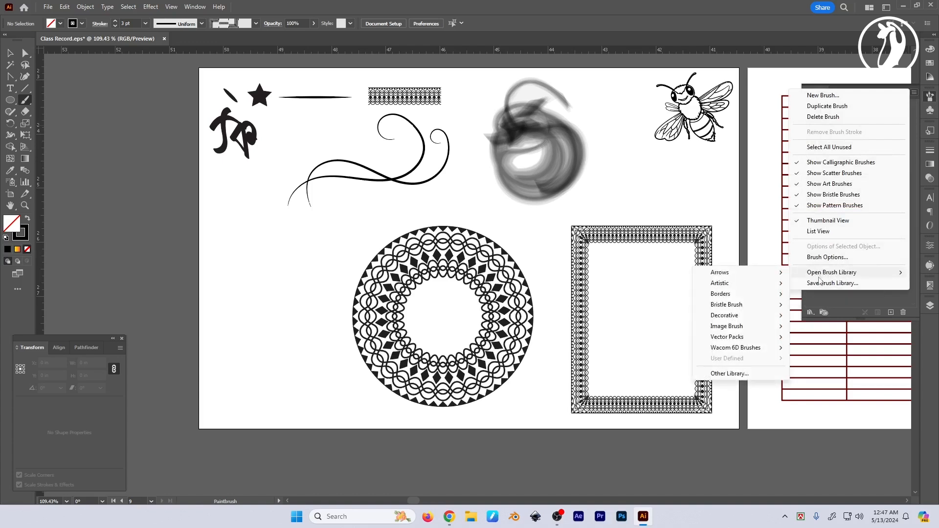
pyautogui.moveTo(707, 270)
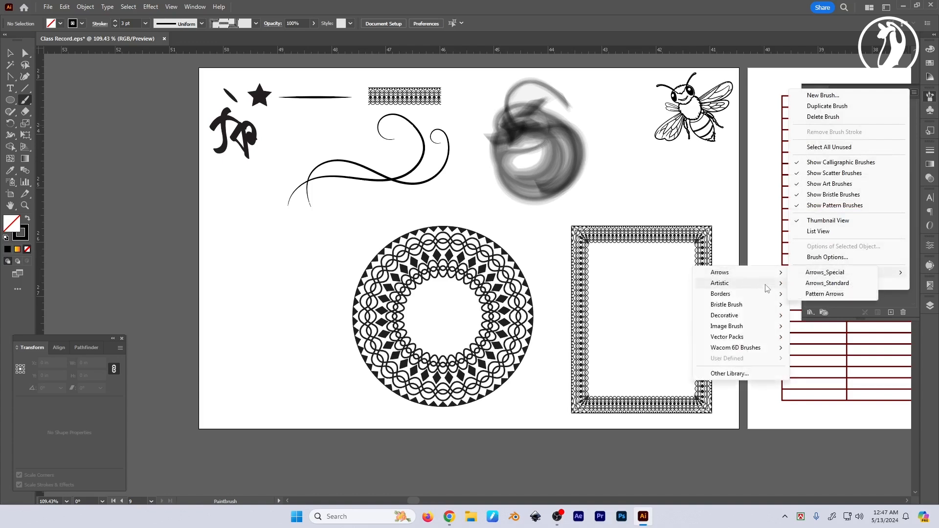
pyautogui.click(824, 272)
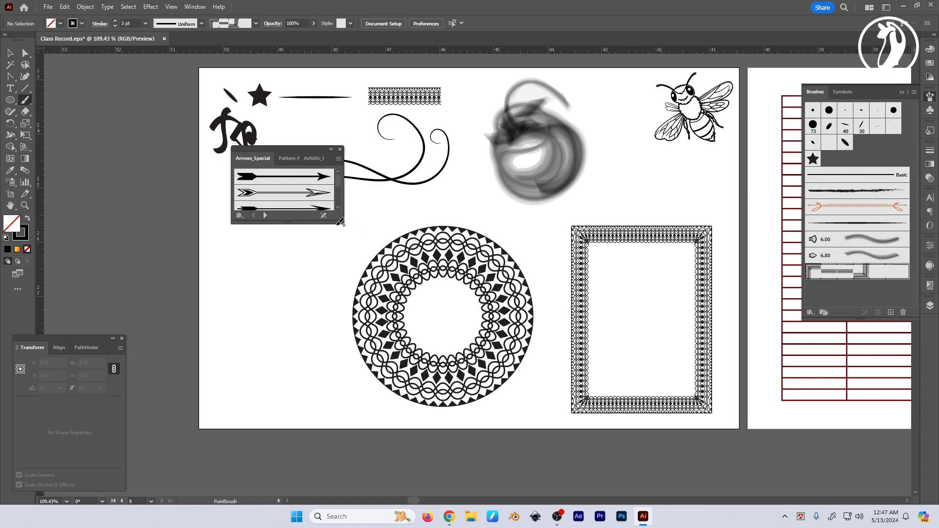
pyautogui.moveTo(340, 222)
pyautogui.mouseDown()
pyautogui.moveTo(319, 402)
pyautogui.moveTo(328, 431)
pyautogui.mouseUp()
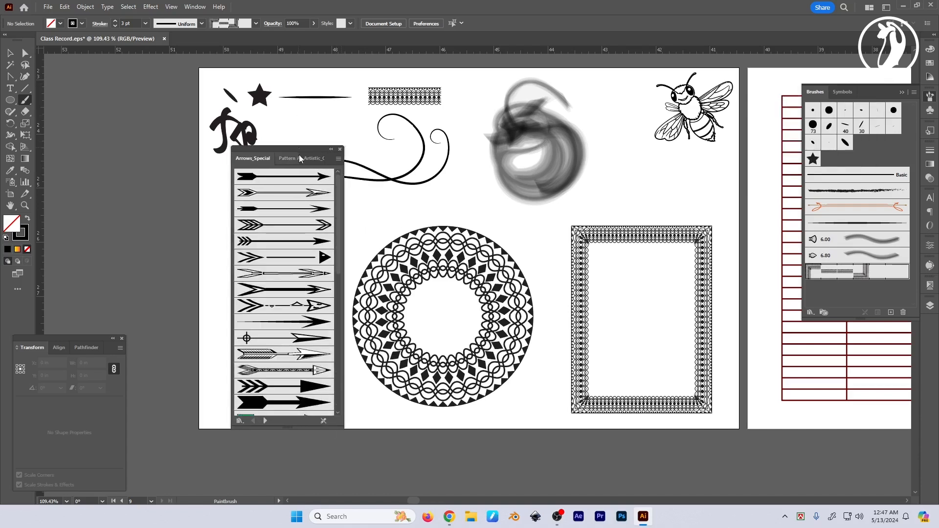
pyautogui.moveTo(298, 154); pyautogui.dragTo(791, 107)
# Step: Paint two curved arrows around the circle's upper left with the first Arrows_Special brush
pyautogui.click(755, 126)
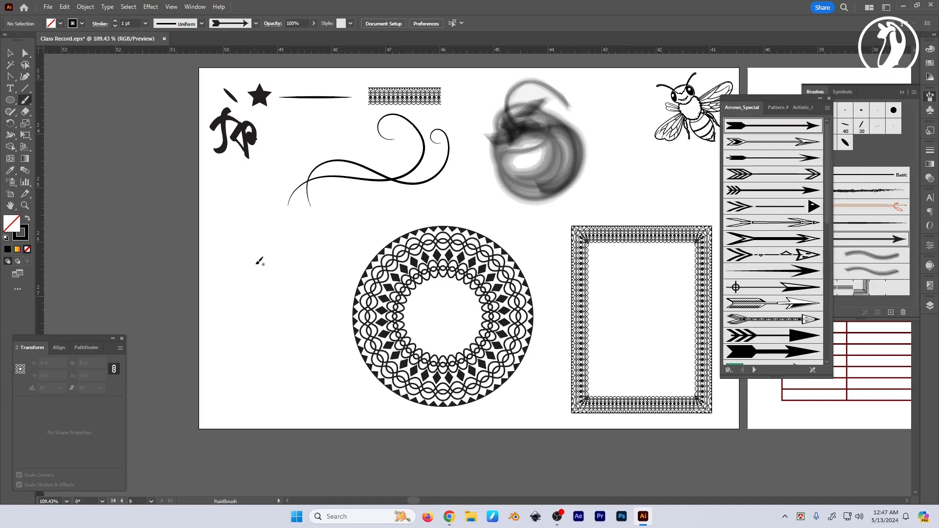
pyautogui.moveTo(228, 332)
pyautogui.mouseDown()
pyautogui.moveTo(300, 249)
pyautogui.moveTo(373, 223)
pyautogui.moveTo(474, 212)
pyautogui.moveTo(505, 224)
pyautogui.mouseUp()
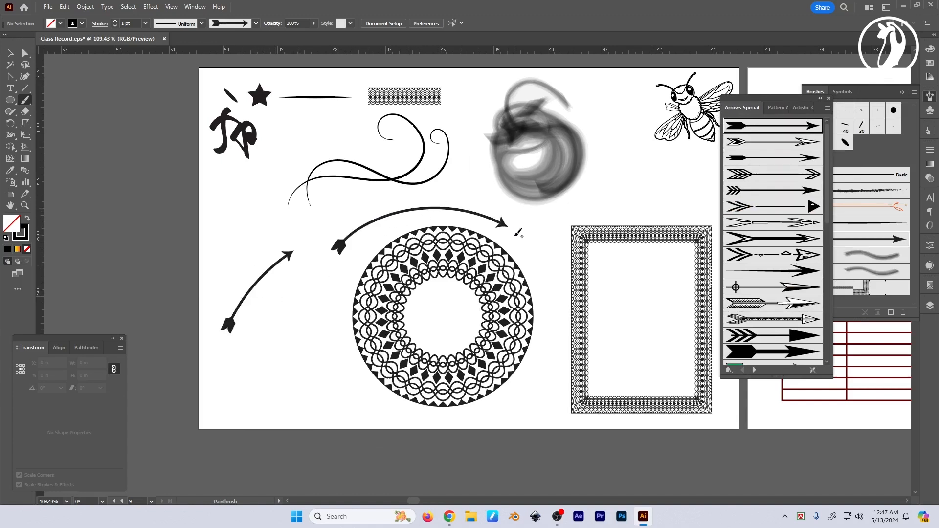
# Step: Keep the Paintbrush fidelity at Smooth, paint a test arrow over the circle and undo it
pyautogui.doubleClick(25, 101)
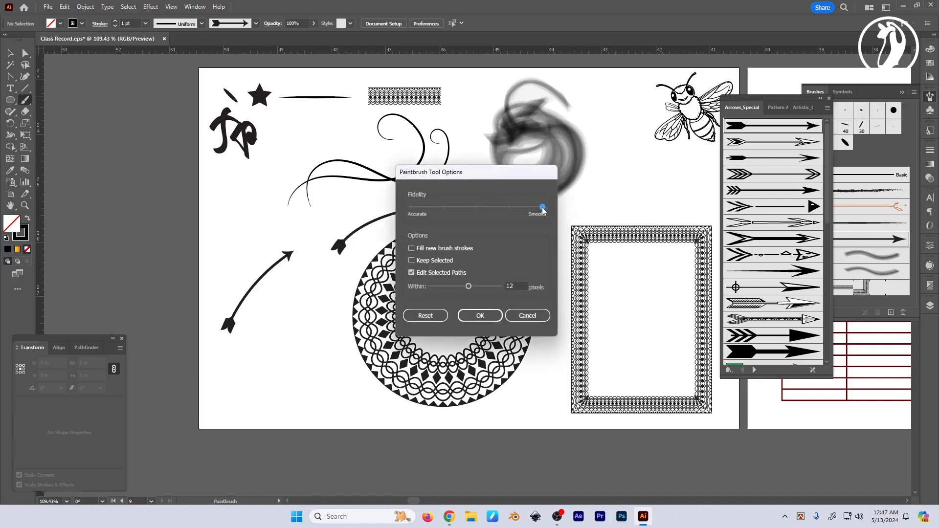
pyautogui.click(480, 315)
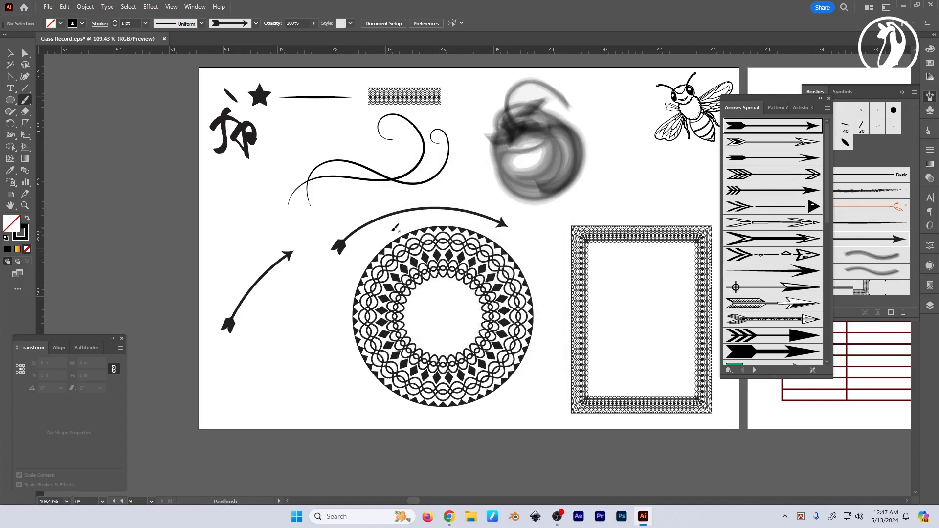
pyautogui.moveTo(363, 241); pyautogui.dragTo(481, 207)
pyautogui.hotkey('ctrl', 'z')
# Step: Set the Paintbrush fidelity fully to Accurate
pyautogui.doubleClick(26, 100)
pyautogui.moveTo(538, 207); pyautogui.dragTo(411, 208)
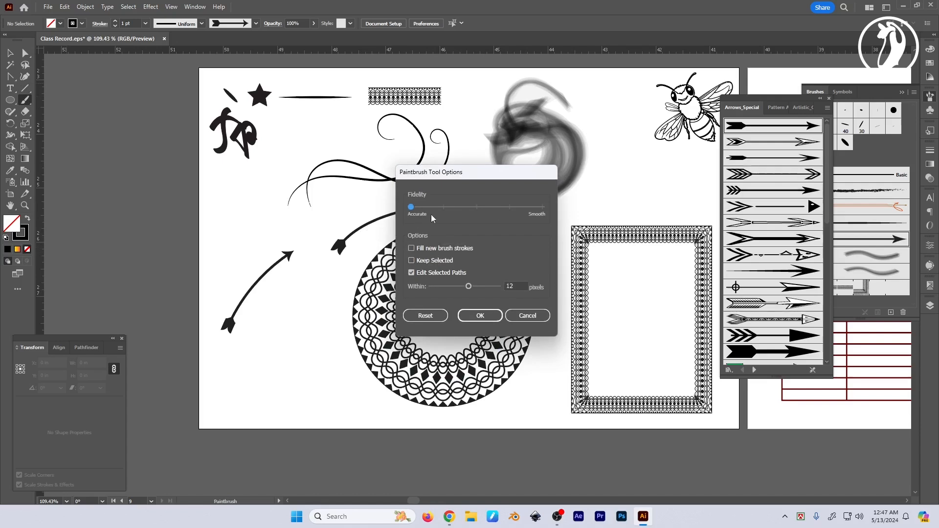
pyautogui.click(480, 315)
# Step: Paint a curved test arrow over the top of the circle with the Accurate setting and undo it
pyautogui.moveTo(357, 268)
pyautogui.mouseDown()
pyautogui.moveTo(391, 225)
pyautogui.moveTo(484, 203)
pyautogui.mouseUp()
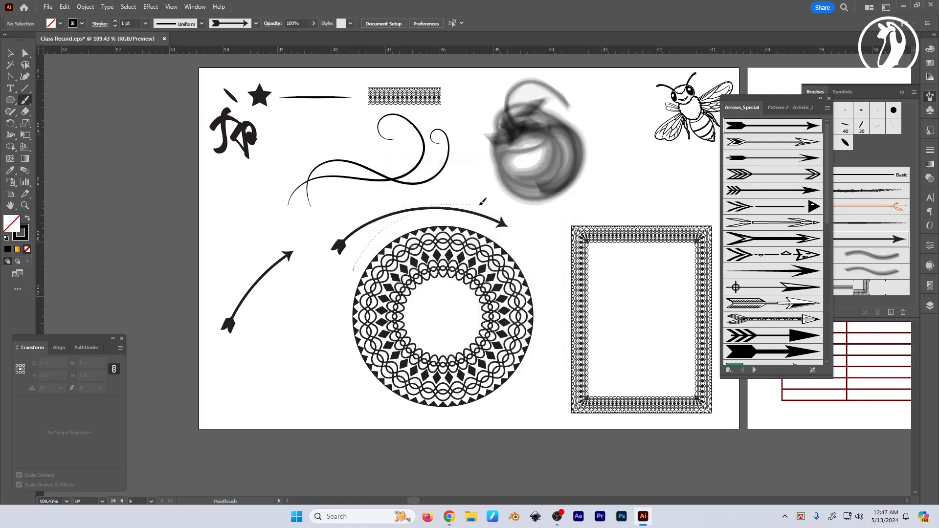
pyautogui.scroll(3, 414, 327)
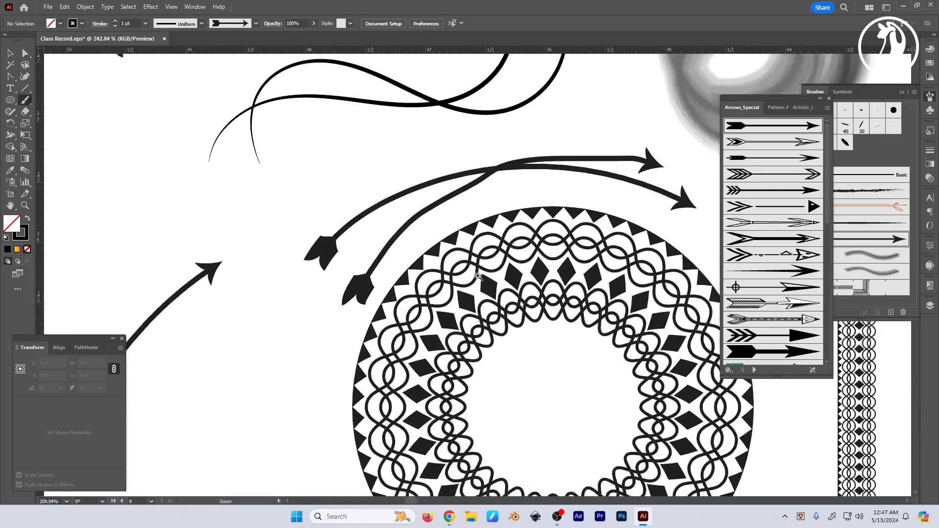
pyautogui.hotkey('ctrl', 'z')
# Step: Paint an upward arrow about 1.94 in tall to the left of the circle and select it
pyautogui.scroll(2, 377, 272)
pyautogui.moveTo(399, 438); pyautogui.dragTo(375, 382)
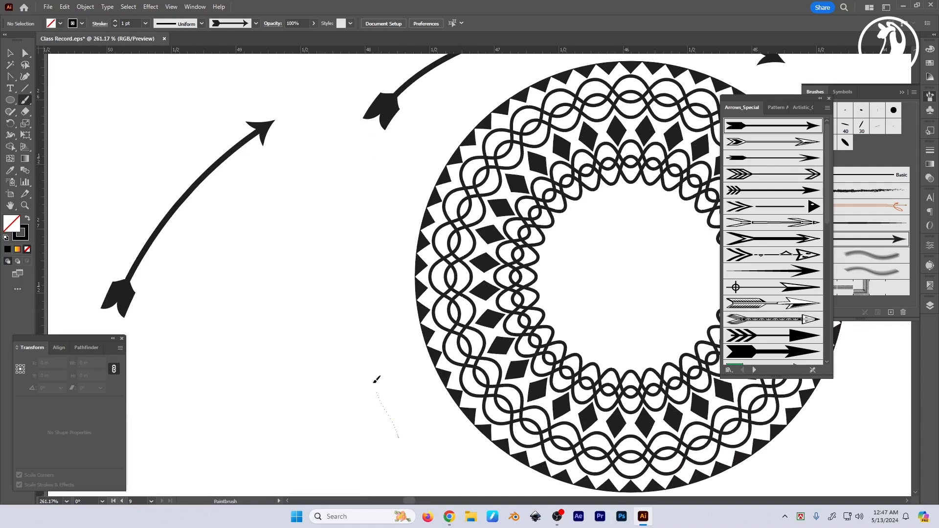
pyautogui.moveTo(369, 205); pyautogui.dragTo(371, 191)
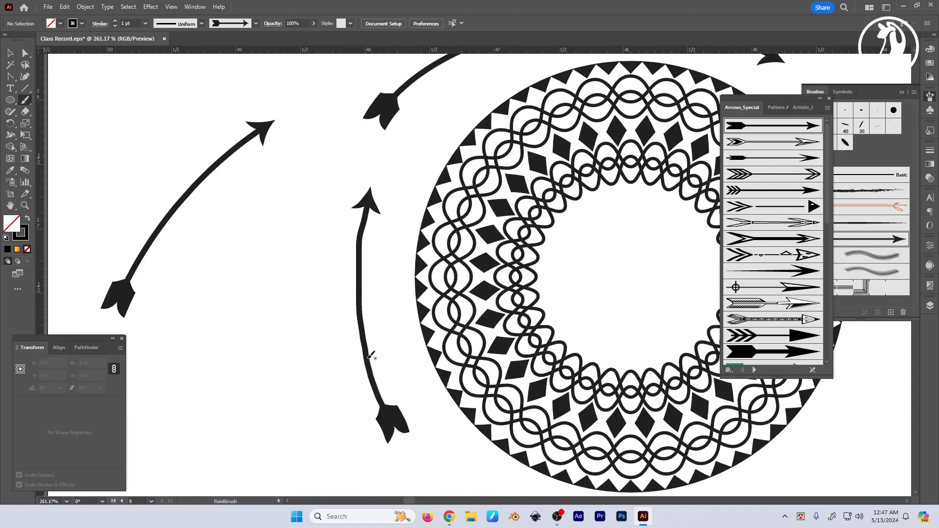
pyautogui.press('v')
pyautogui.click(362, 338)
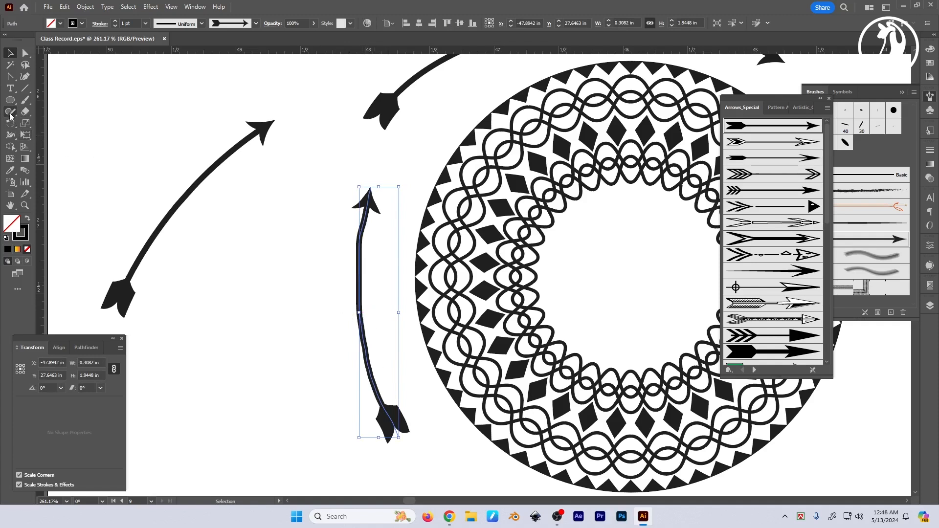
# Step: Smooth the upward arrow beside the circle along its length with the Smooth tool and delete that arrow
pyautogui.moveTo(10, 112)
pyautogui.mouseDown()
pyautogui.moveTo(57, 148)
pyautogui.moveTo(52, 139)
pyautogui.moveTo(64, 138)
pyautogui.mouseUp()
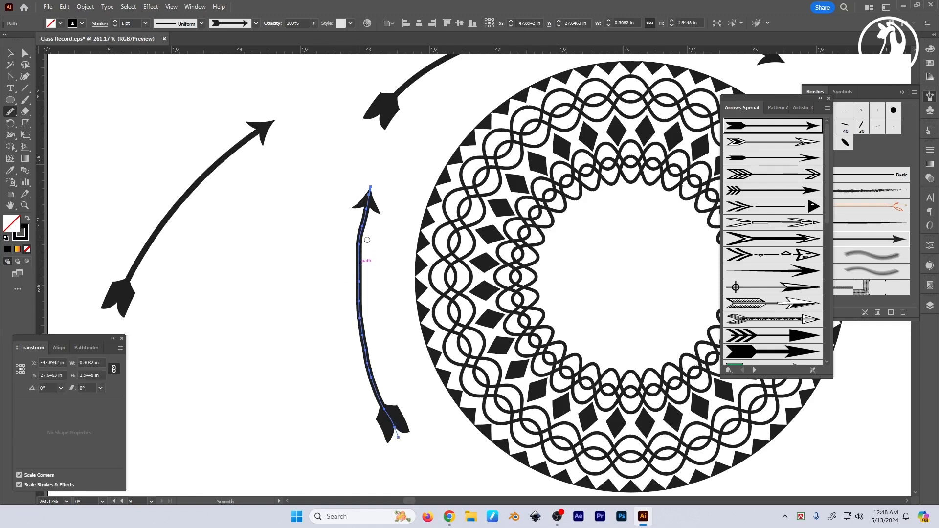
pyautogui.moveTo(367, 240)
pyautogui.mouseDown()
pyautogui.moveTo(360, 304)
pyautogui.moveTo(356, 256)
pyautogui.moveTo(360, 236)
pyautogui.moveTo(370, 371)
pyautogui.moveTo(363, 345)
pyautogui.moveTo(382, 415)
pyautogui.moveTo(356, 293)
pyautogui.moveTo(383, 418)
pyautogui.mouseUp()
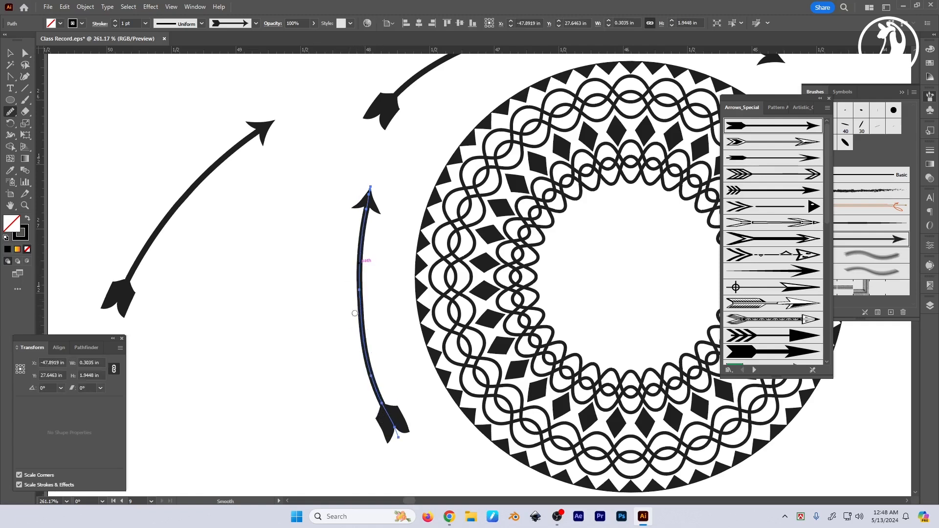
pyautogui.press('v')
pyautogui.moveTo(308, 256); pyautogui.dragTo(387, 334)
pyautogui.press('Delete')
pyautogui.scroll(-3, 264, 344)
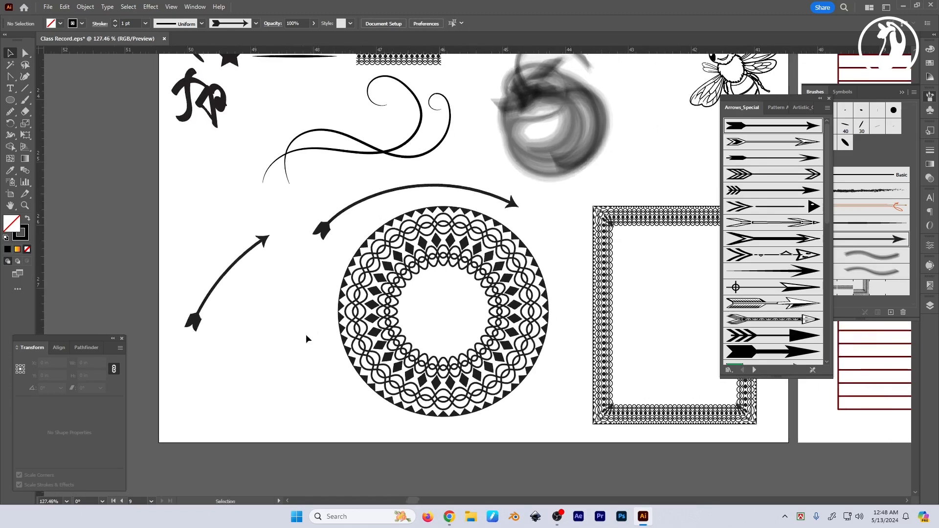
# Step: Activate the Paintbrush, browse the brush libraries and pick the black pinwheel pattern brush from Pattern Arrows
pyautogui.press('Tab')
pyautogui.press('Tab')
pyautogui.click(26, 102)
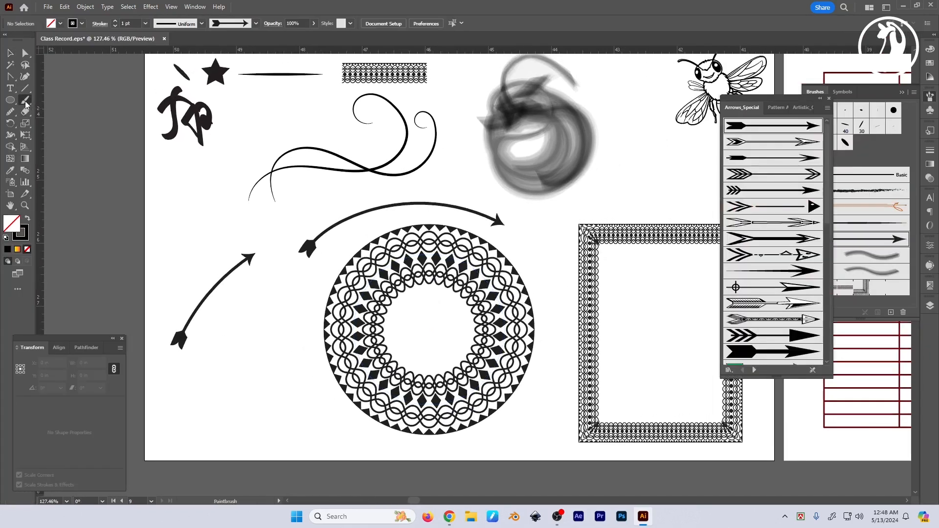
pyautogui.moveTo(25, 101); pyautogui.dragTo(67, 103)
pyautogui.click(754, 370)
pyautogui.click(754, 370)
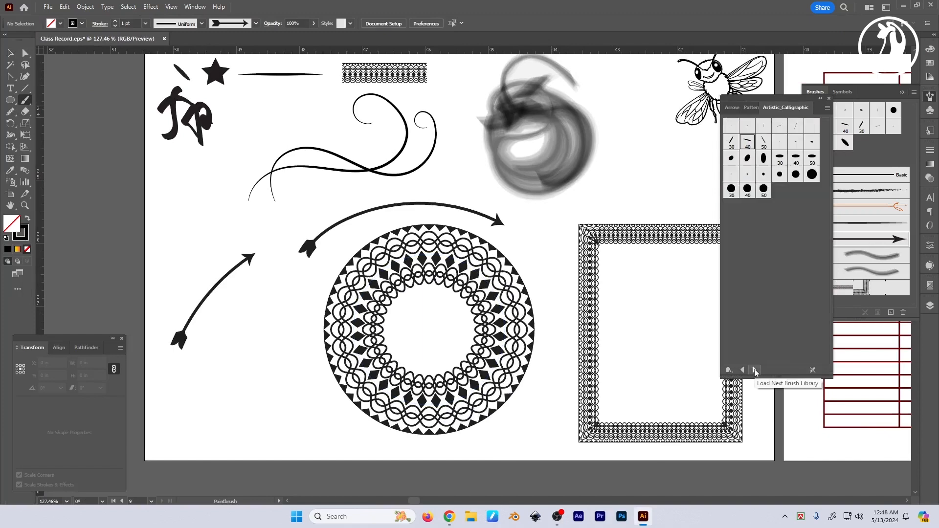
pyautogui.click(755, 371)
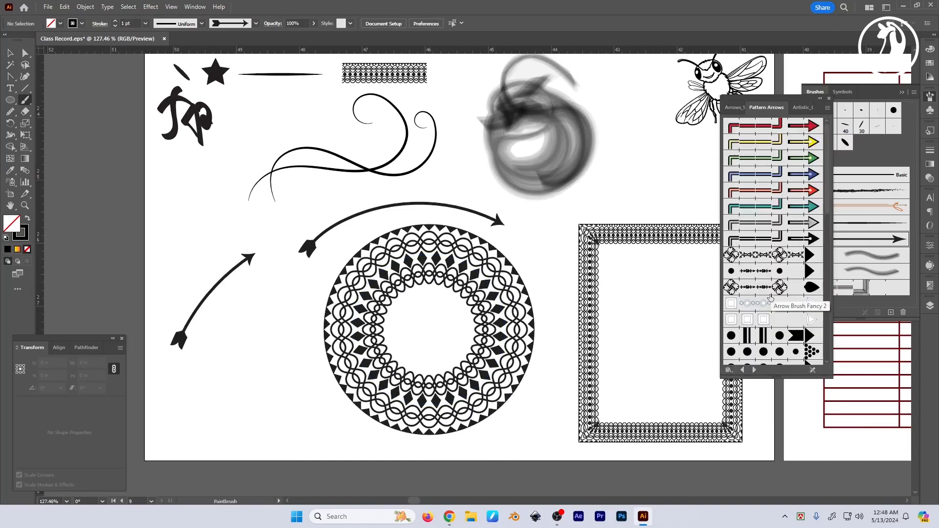
pyautogui.click(760, 257)
# Step: Move the short diagonal arrow up and closer to the patterned circle
pyautogui.hscroll(3, 523, 257)
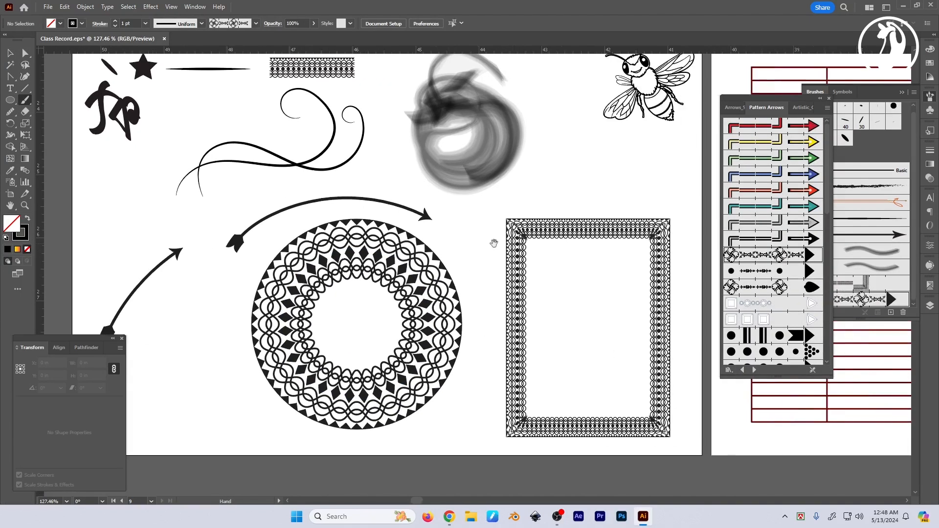
pyautogui.hscroll(-5, 530, 243)
pyautogui.click(400, 220)
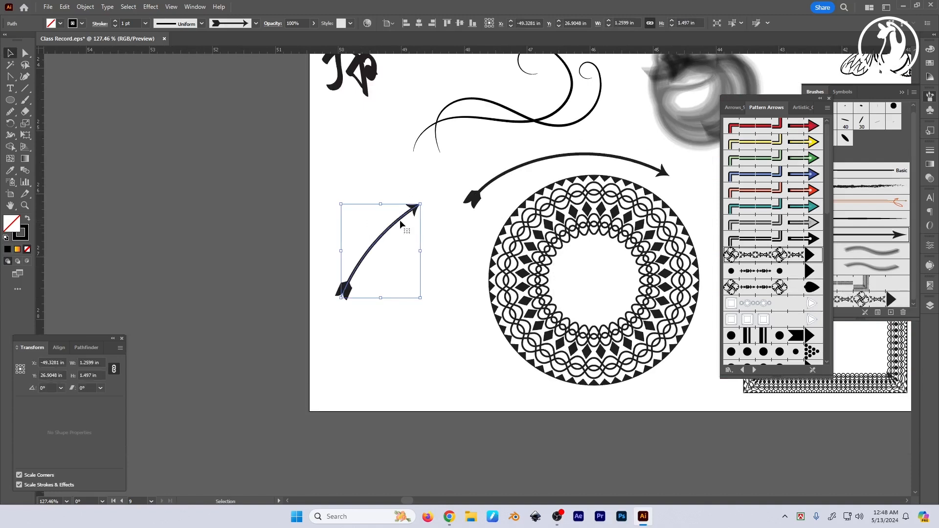
pyautogui.moveTo(400, 219); pyautogui.dragTo(465, 155)
# Step: Draw a portrait rectangle about 1.80 in wide and 2.79 in tall to the left of the patterned circle
pyautogui.click(10, 100)
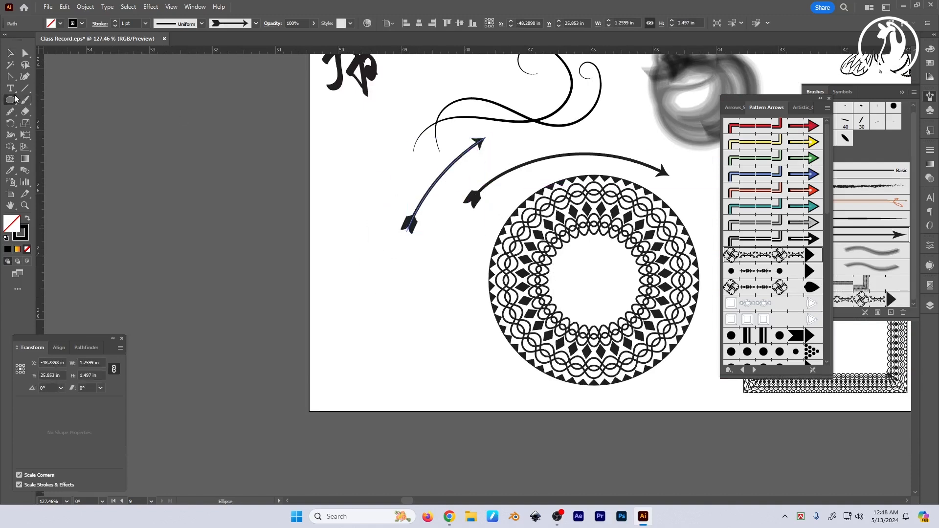
pyautogui.click(45, 105)
pyautogui.moveTo(317, 215); pyautogui.dragTo(430, 391)
# Step: Shift the short arrow further toward the circle and delete the long arrow arching over it
pyautogui.press('v')
pyautogui.moveTo(444, 177); pyautogui.dragTo(508, 183)
pyautogui.click(573, 156)
pyautogui.press('Delete')
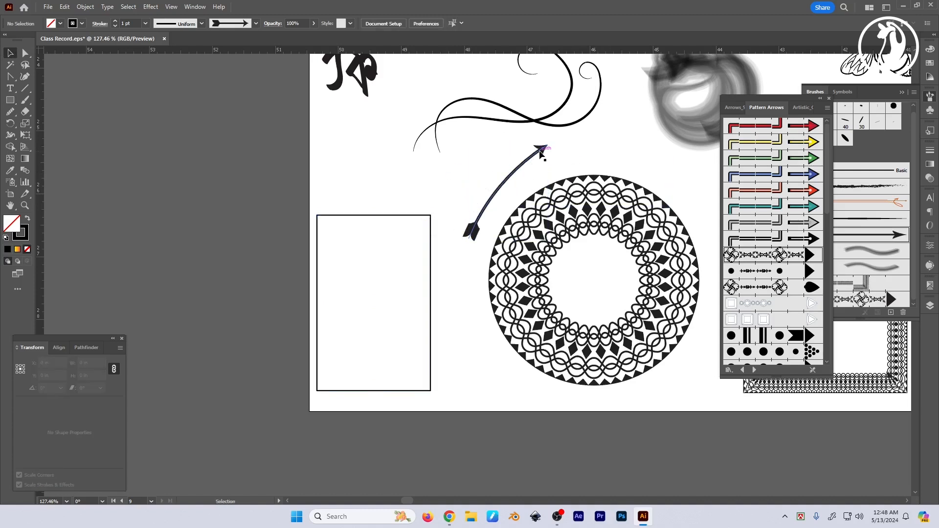
# Step: Move and rotate the remaining arrow so it follows the upper-left edge of the circle
pyautogui.moveTo(540, 150); pyautogui.dragTo(546, 154)
pyautogui.press('r')
pyautogui.moveTo(579, 159)
pyautogui.mouseDown()
pyautogui.moveTo(566, 163)
pyautogui.moveTo(583, 153)
pyautogui.mouseUp()
pyautogui.press('v')
# Step: Try several Pattern Arrows brushes on the rectangle's outline, ending with the black dotted brush
pyautogui.click(431, 217)
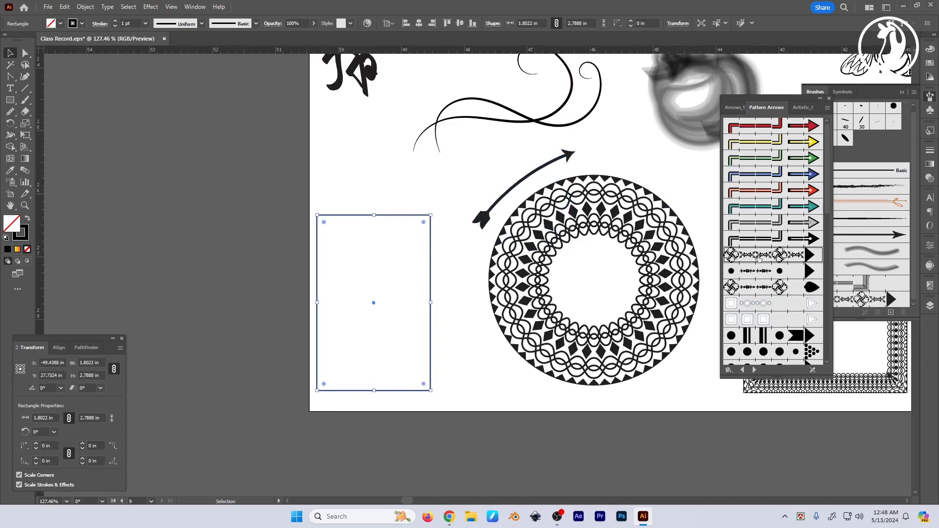
pyautogui.click(758, 256)
pyautogui.moveTo(417, 244)
pyautogui.mouseDown()
pyautogui.moveTo(646, 310)
pyautogui.moveTo(498, 315)
pyautogui.mouseUp()
pyautogui.moveTo(780, 450); pyautogui.dragTo(824, 362)
pyautogui.click(764, 352)
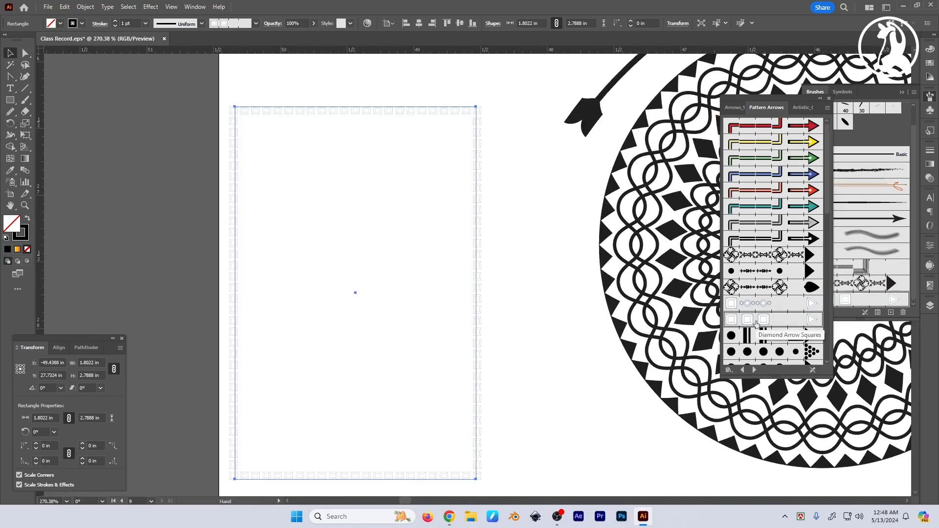
# Step: Look through the artistic brush libraries, including ChalkCharcoalPencil and Paintbrush, and return to Artistic_Ink
pyautogui.click(754, 371)
pyautogui.click(754, 370)
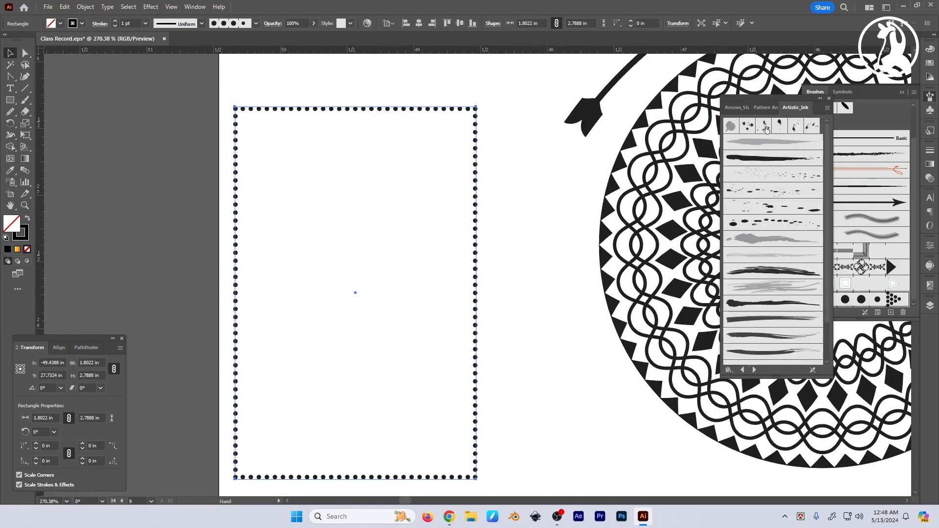
pyautogui.scroll(-3, 493, 256)
pyautogui.click(742, 370)
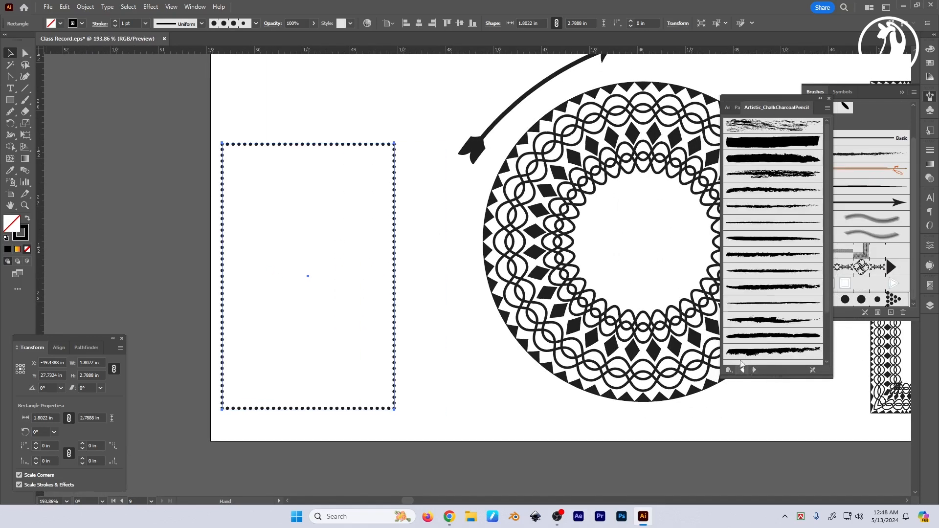
pyautogui.click(753, 371)
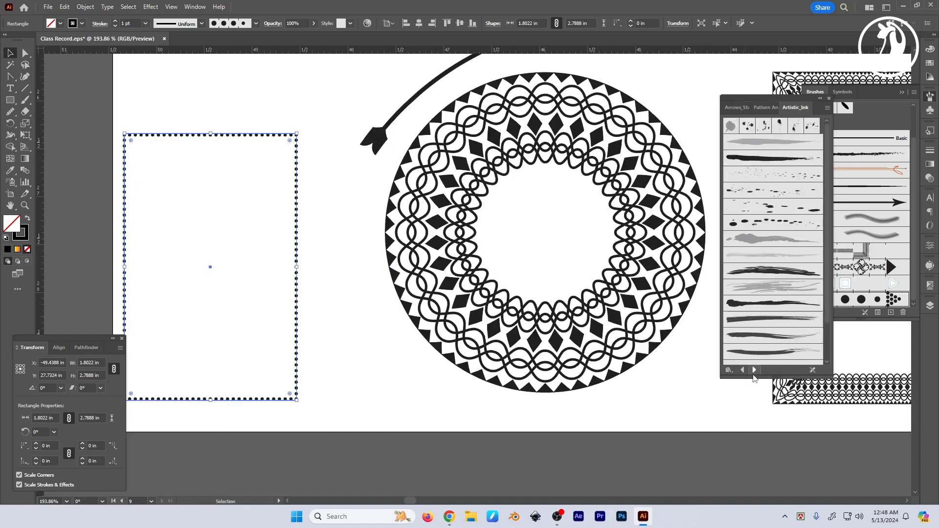
pyautogui.click(754, 370)
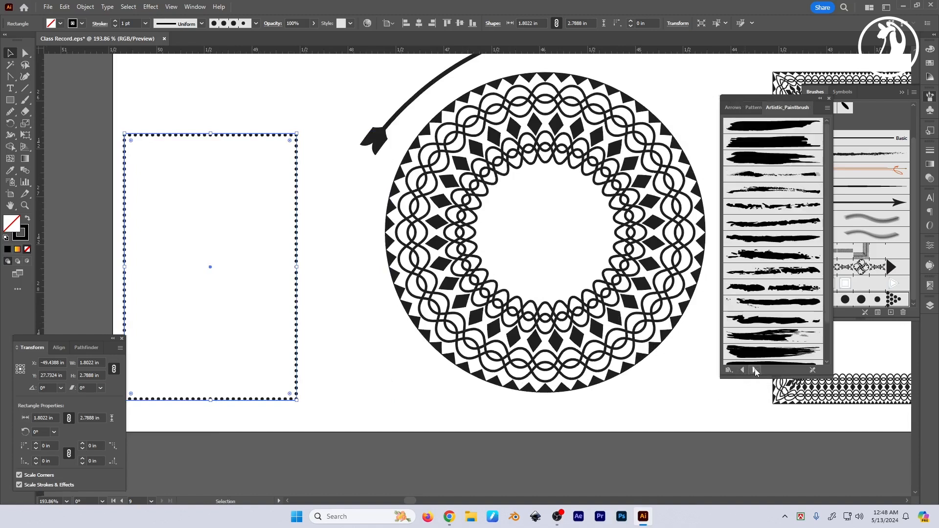
pyautogui.click(742, 370)
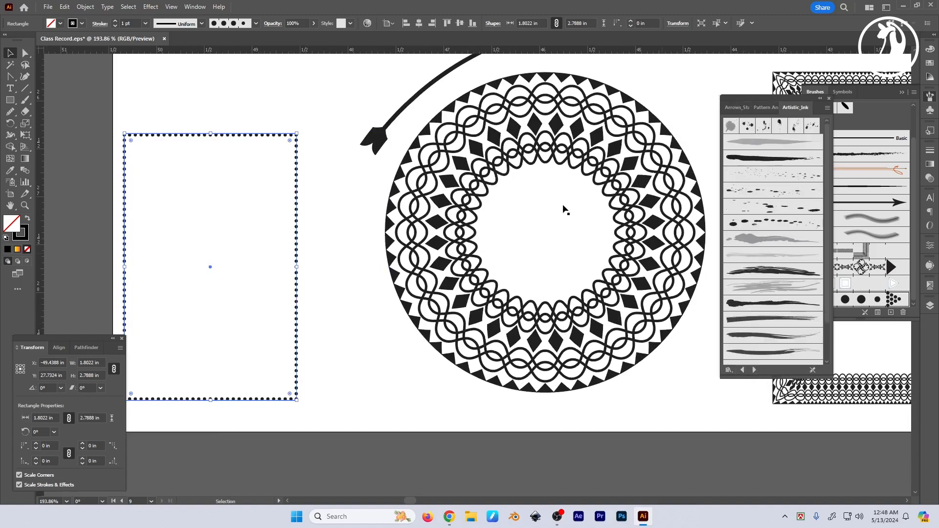
# Step: Apply the grey ink wash brush from Artistic_Ink to the rectangle and paint two vertical strokes beside it
pyautogui.click(25, 100)
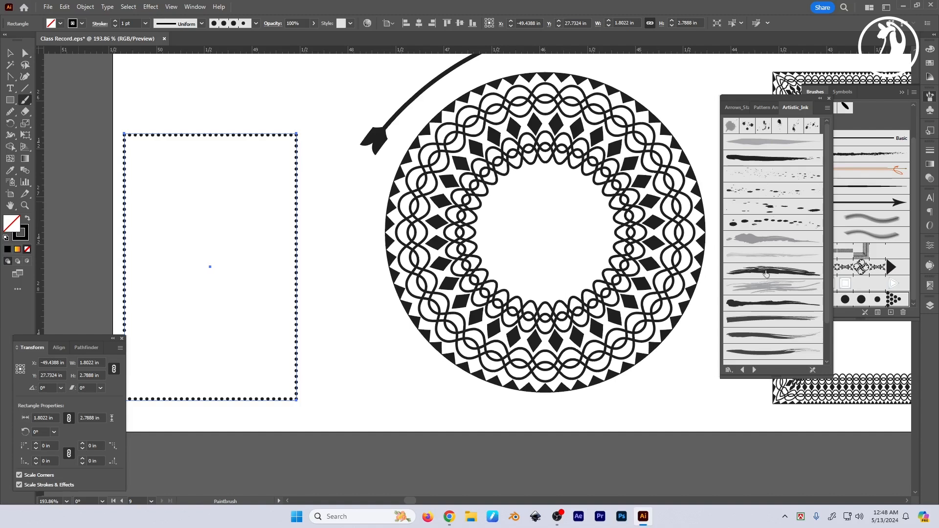
pyautogui.click(766, 272)
pyautogui.click(773, 238)
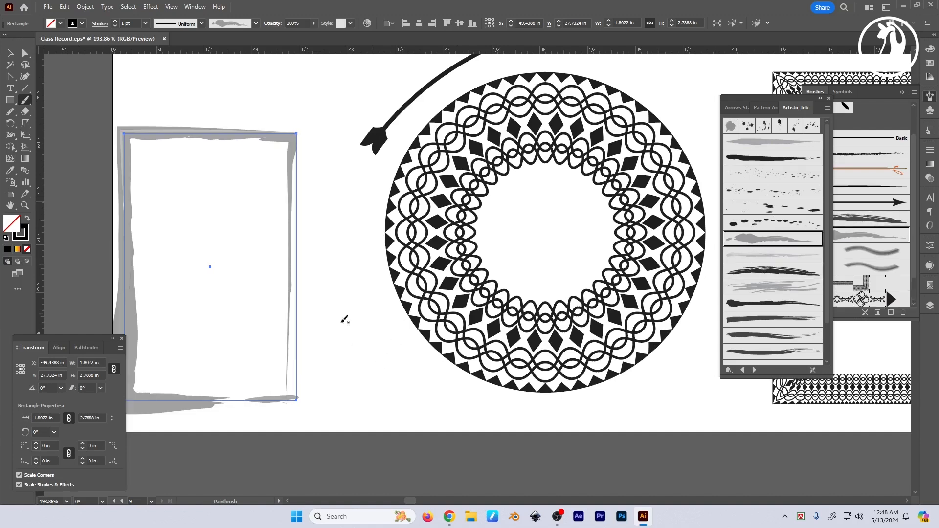
pyautogui.moveTo(337, 296); pyautogui.dragTo(341, 398)
pyautogui.moveTo(365, 175); pyautogui.dragTo(360, 430)
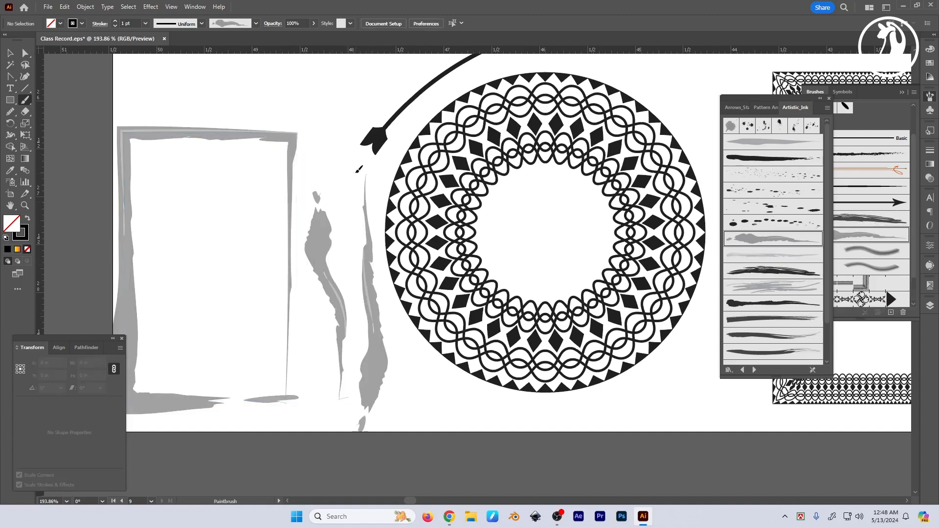
# Step: Paint a test stroke below the circle with the grey brush from Artistic_Paintbrush and undo it
pyautogui.click(754, 370)
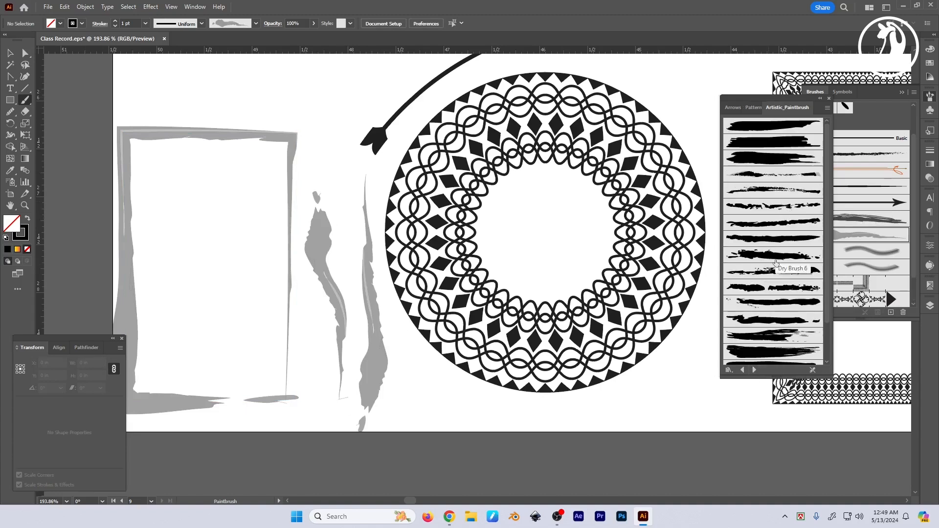
pyautogui.scroll(-3, 780, 293)
pyautogui.click(759, 359)
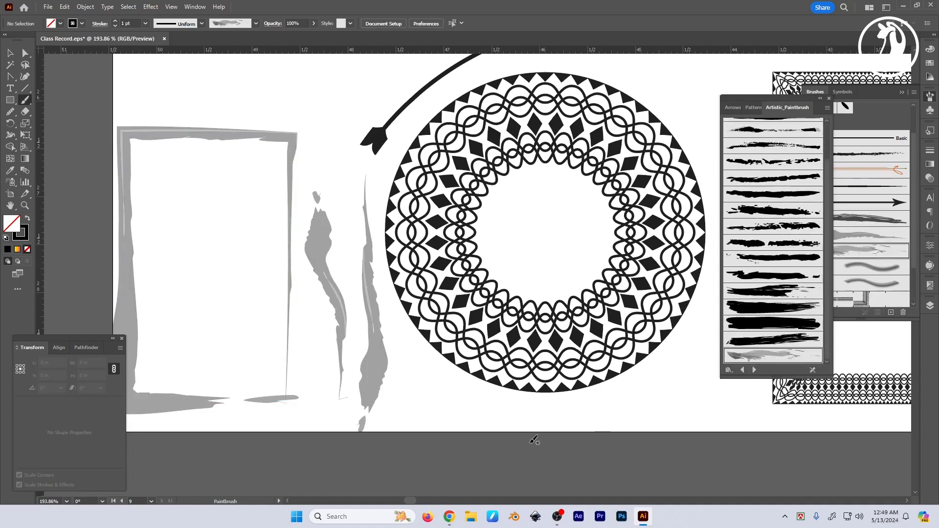
pyautogui.moveTo(455, 399); pyautogui.dragTo(675, 392)
pyautogui.press('v')
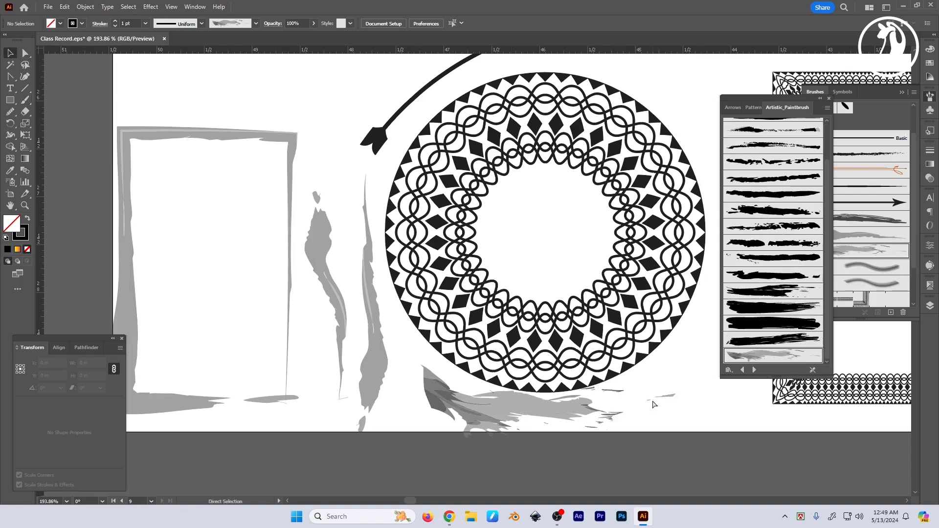
pyautogui.moveTo(534, 422); pyautogui.dragTo(543, 422)
pyautogui.hotkey('ctrl', 'z')
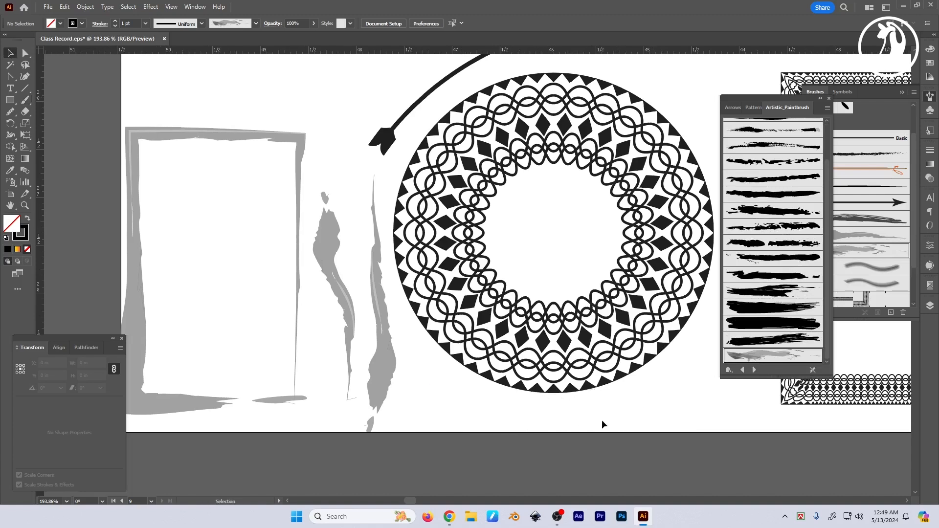
# Step: Paint a test stroke below the circle with a multi-line Artistic_ScrollPen brush and undo it
pyautogui.hscroll(1, 606, 424)
pyautogui.click(754, 370)
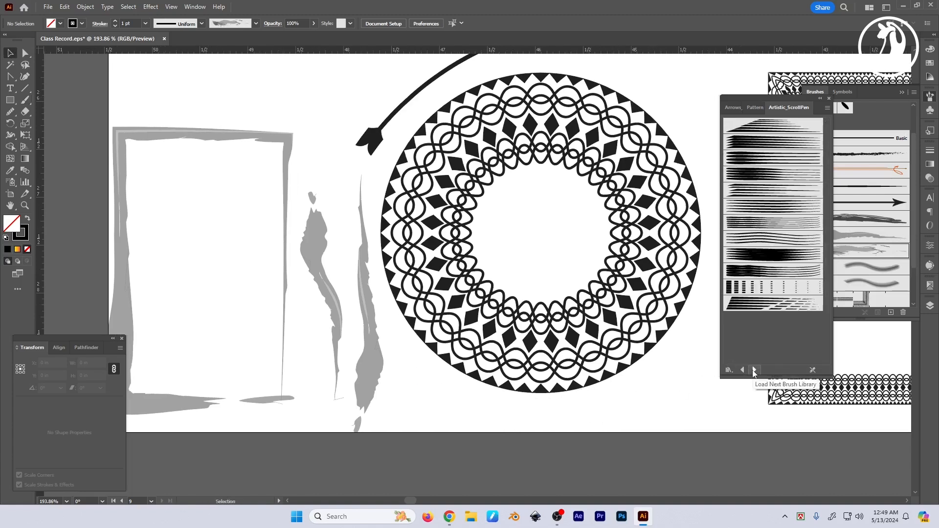
pyautogui.click(780, 270)
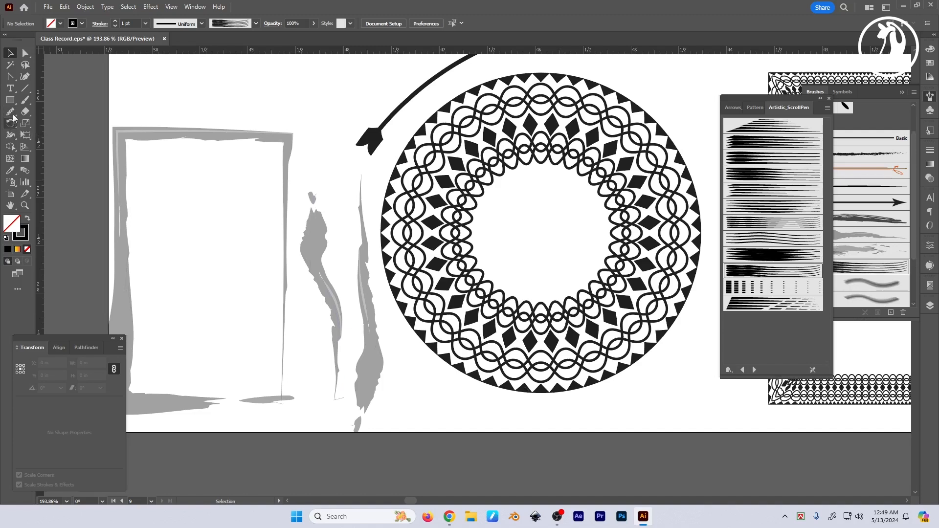
pyautogui.click(26, 101)
pyautogui.moveTo(625, 412); pyautogui.dragTo(632, 412)
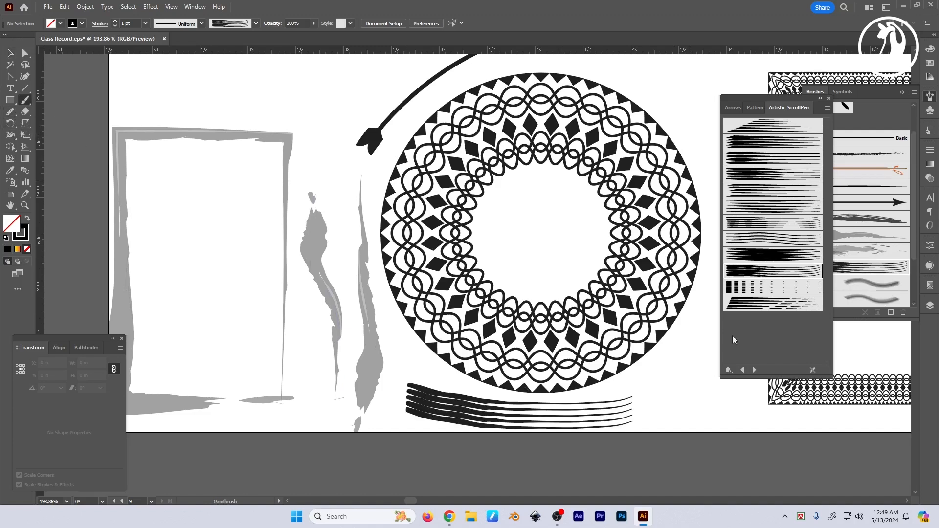
pyautogui.hotkey('ctrl', 'z')
pyautogui.hotkey('ctrl', 'z')
pyautogui.hotkey('ctrl', 'z')
pyautogui.hotkey('ctrl', 'z')
pyautogui.hotkey('ctrl', 'z')
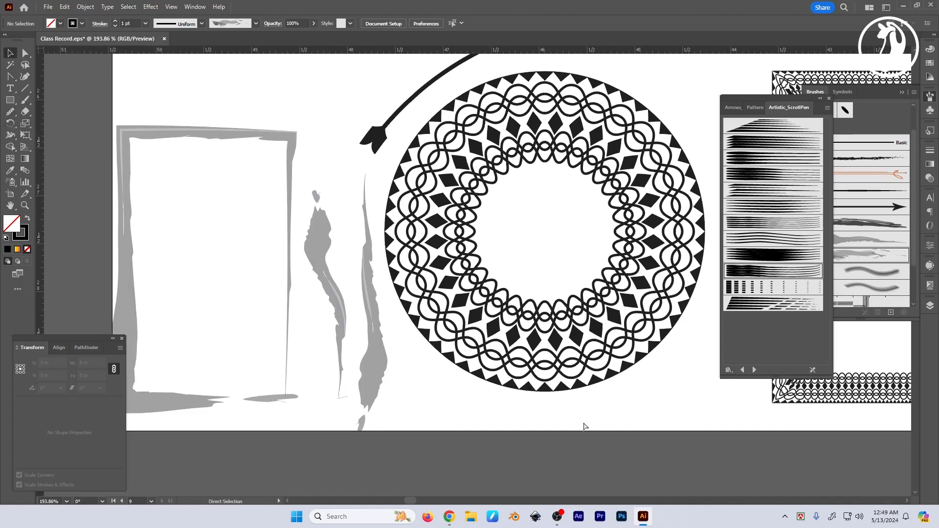
# Step: Clear the two grey strokes beside the rectangle and place enlarged "Lorem ipsum" text between the rectangle and the circle
pyautogui.moveTo(367, 384); pyautogui.dragTo(449, 385)
pyautogui.press('t')
pyautogui.click(402, 388)
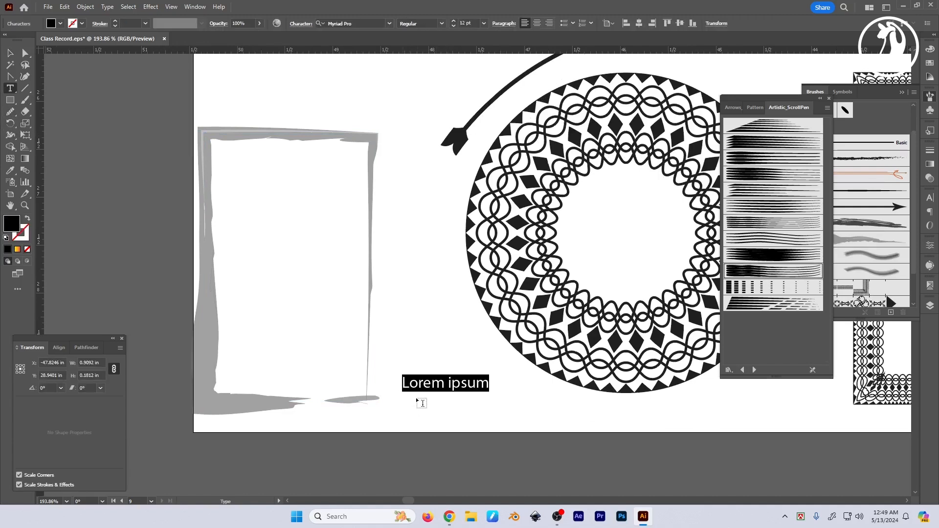
pyautogui.press('Escape')
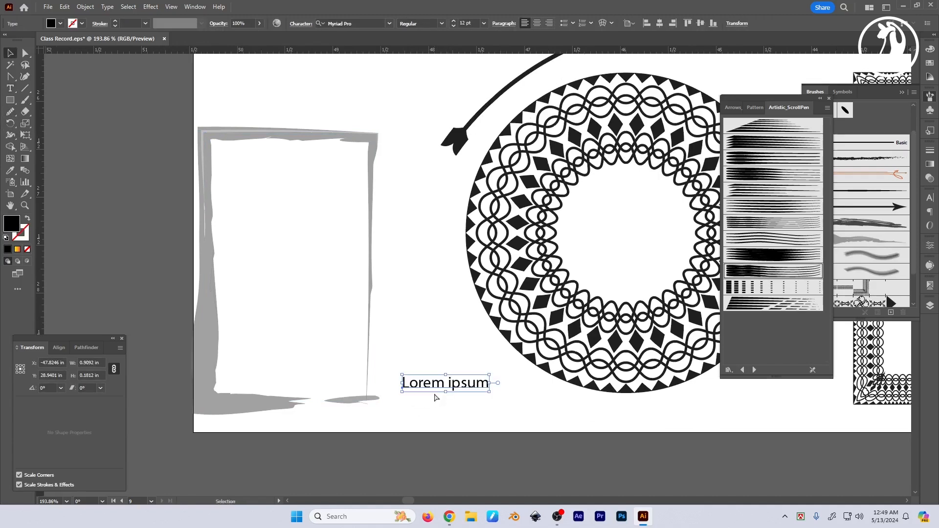
pyautogui.moveTo(488, 390); pyautogui.dragTo(600, 443)
# Step: Convert the text to outlines and delete every letter except the L
pyautogui.press('a')
pyautogui.click(407, 354)
pyautogui.moveTo(436, 375); pyautogui.dragTo(604, 406)
pyautogui.press('Delete')
pyautogui.press('Delete')
pyautogui.moveTo(488, 374); pyautogui.dragTo(432, 412)
pyautogui.press('Delete')
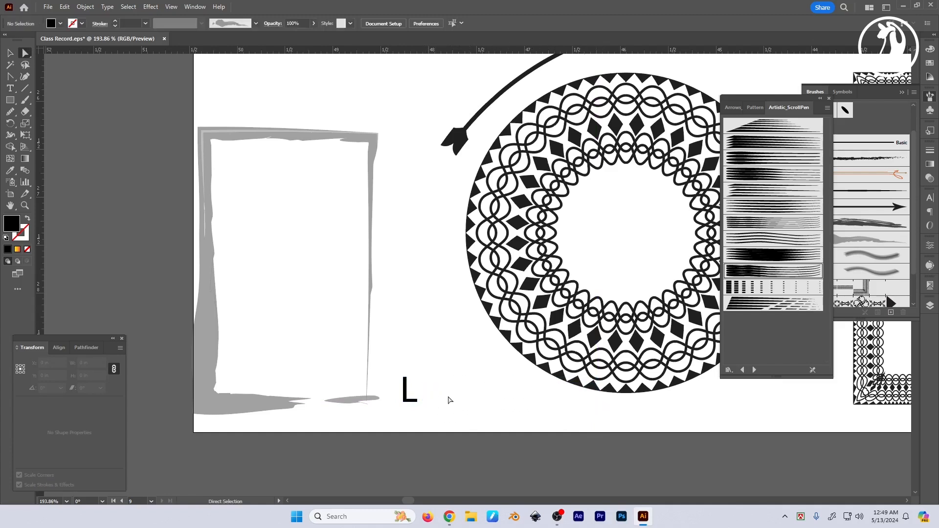
# Step: Enlarge the letter L to about 0.53 by 0.95 in and position it between the rectangle and the circle
pyautogui.hscroll(-1, 446, 398)
pyautogui.press('v')
pyautogui.click(432, 390)
pyautogui.moveTo(444, 376); pyautogui.dragTo(499, 313)
pyautogui.click(442, 346)
pyautogui.moveTo(436, 345); pyautogui.dragTo(435, 353)
# Step: Apply a fine multi-line Artistic_ScrollPen brush to the letter L and set its stroke weight to 0.5 pt after trying thinner weights
pyautogui.click(785, 258)
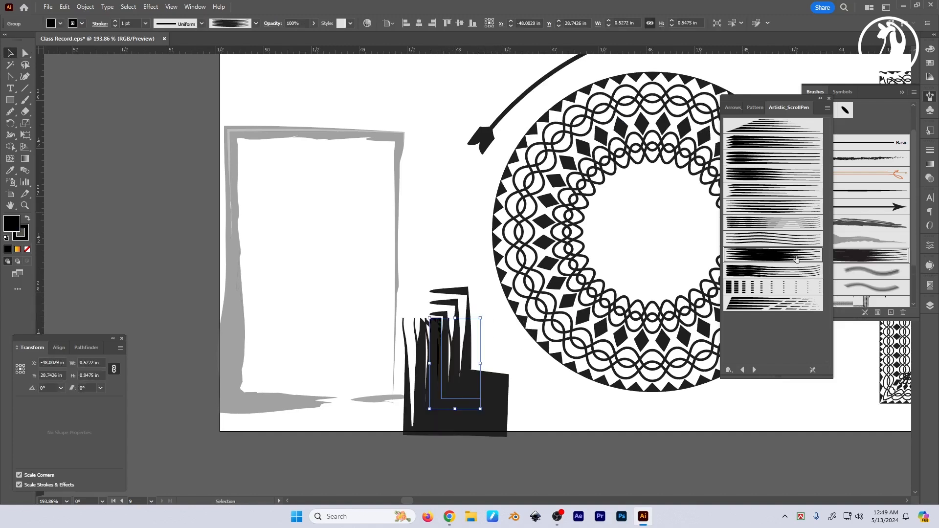
pyautogui.click(764, 209)
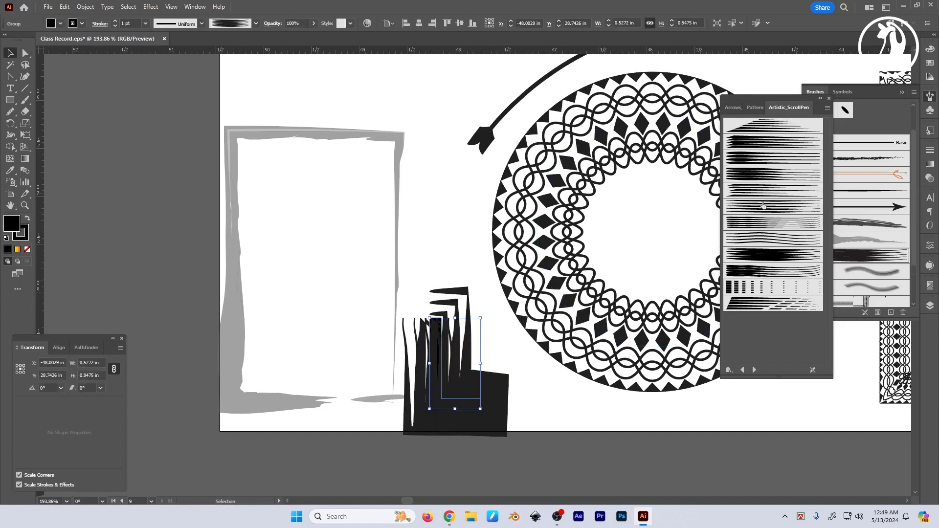
pyautogui.click(930, 150)
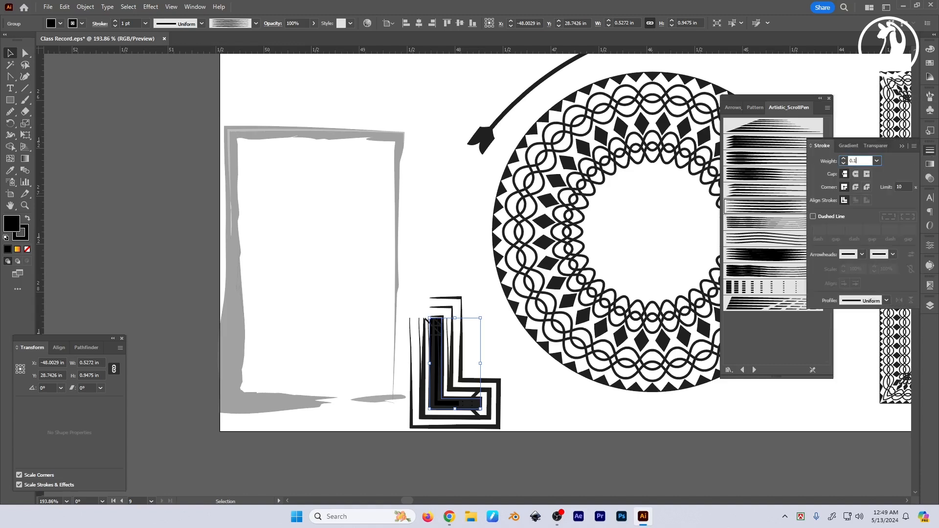
pyautogui.press('Return')
pyautogui.moveTo(865, 160); pyautogui.dragTo(821, 176)
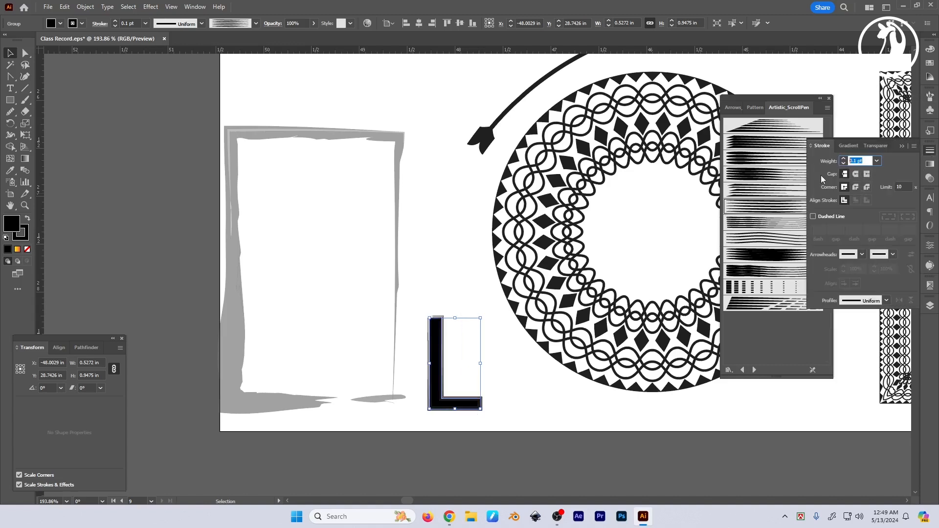
pyautogui.press('Return')
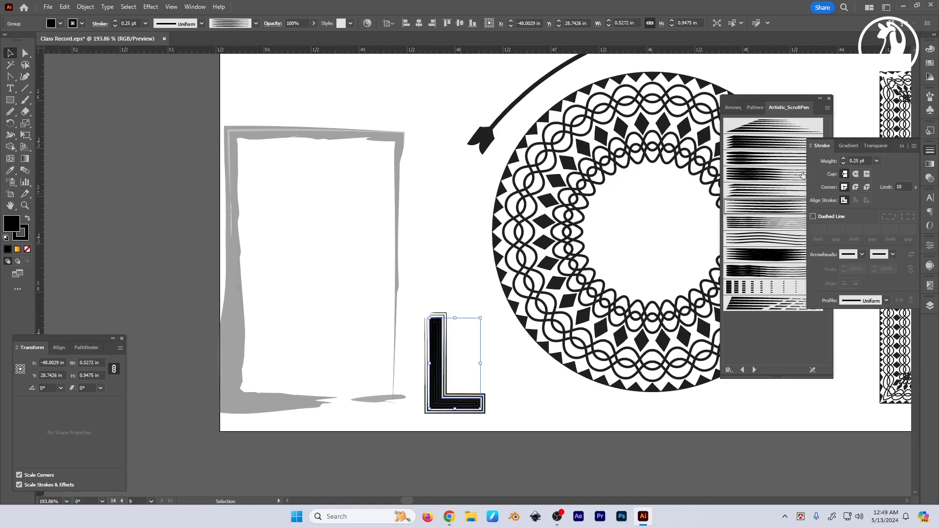
pyautogui.click(858, 160)
pyautogui.write('0.5')
pyautogui.press('Return')
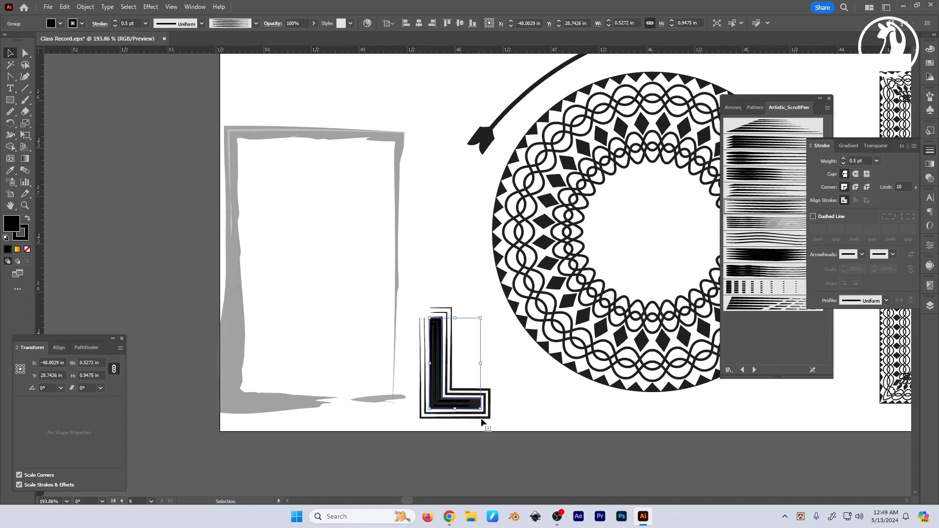
pyautogui.click(540, 420)
# Step: Replace the letter L's brush with a dark grey stroke from the Artistic_Watercolor brush library
pyautogui.moveTo(538, 419); pyautogui.dragTo(462, 411)
pyautogui.press('Tab')
pyautogui.moveTo(585, 398); pyautogui.dragTo(532, 410)
pyautogui.moveTo(467, 411); pyautogui.dragTo(431, 410)
pyautogui.press('Tab')
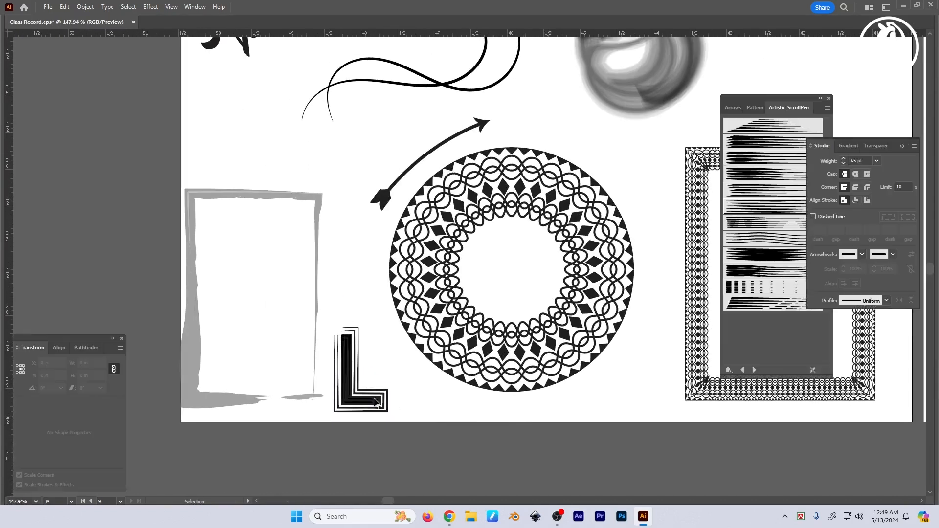
pyautogui.click(375, 402)
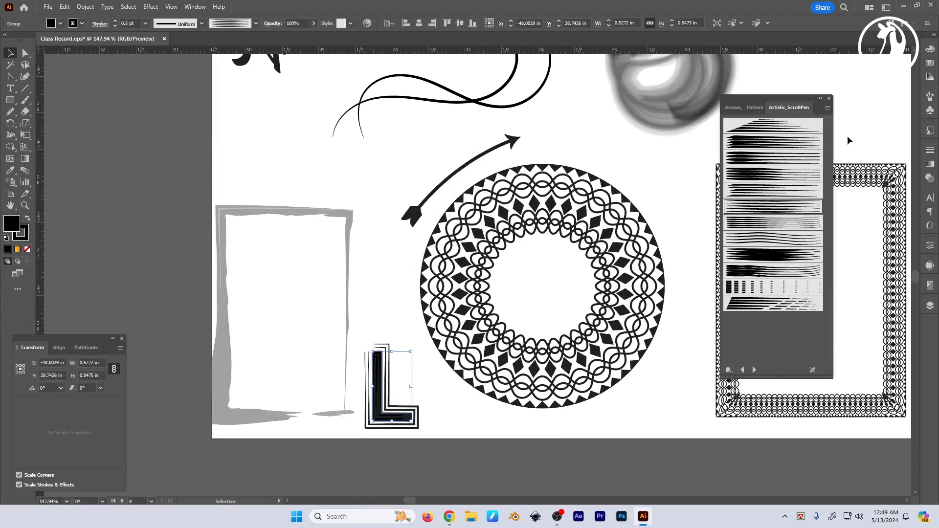
pyautogui.click(753, 370)
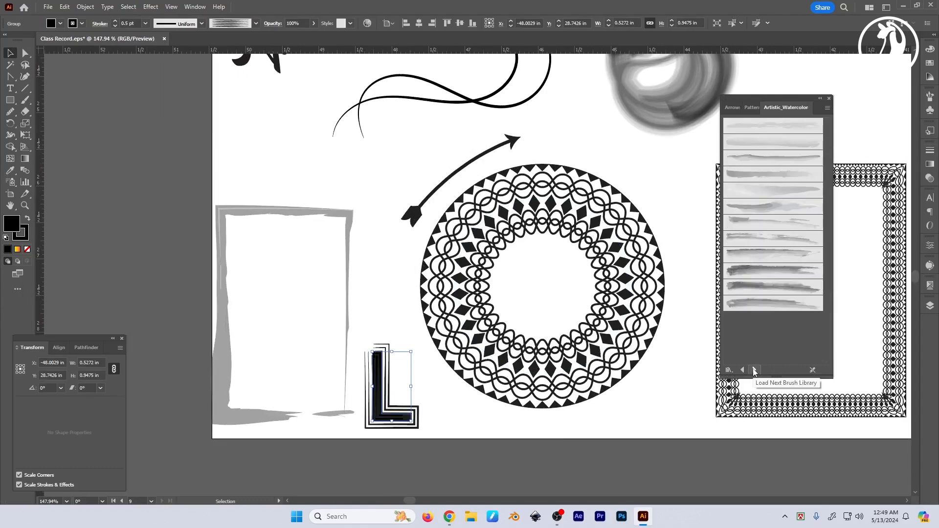
pyautogui.click(751, 272)
pyautogui.click(507, 437)
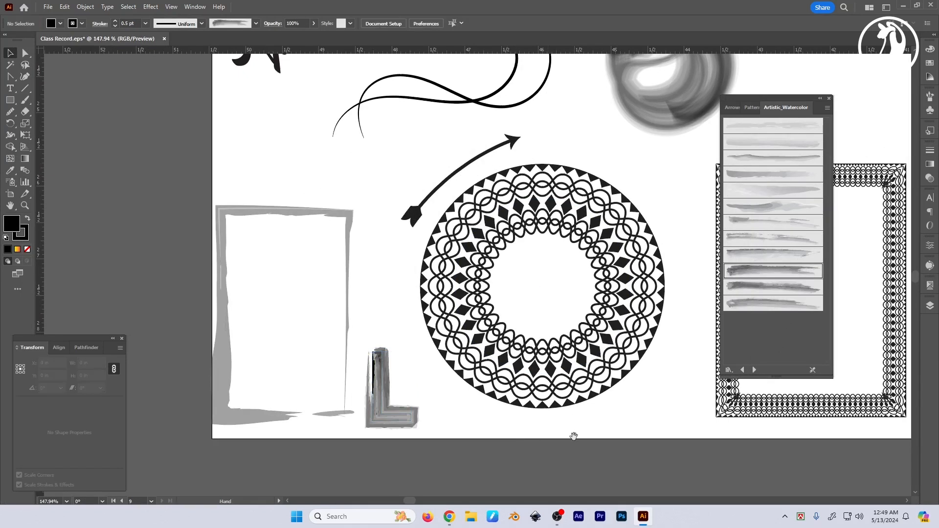
# Step: Paint a cluster of short overlapping strokes with the dark Artistic_Watercolor brush inside the ornamental rectangular frame
pyautogui.moveTo(572, 436); pyautogui.dragTo(497, 430)
pyautogui.moveTo(585, 372); pyautogui.dragTo(599, 370)
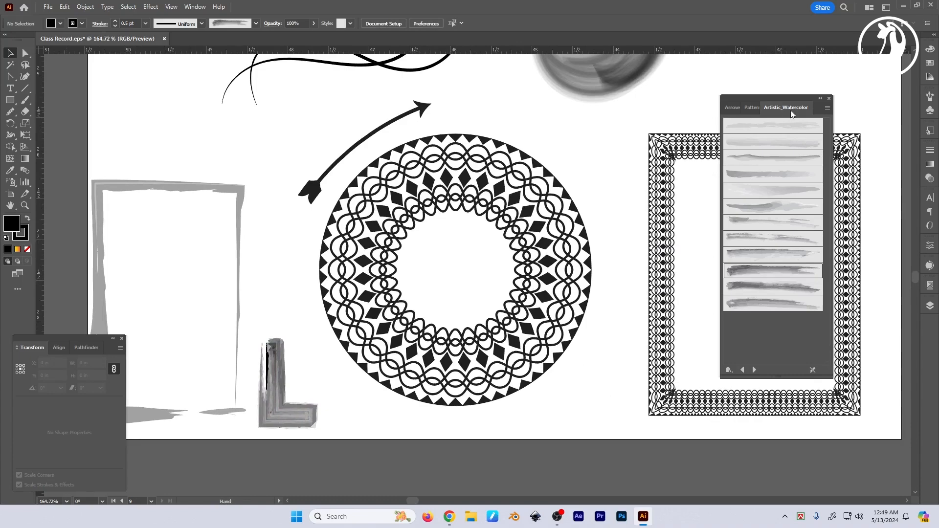
pyautogui.moveTo(542, 400); pyautogui.dragTo(427, 431)
pyautogui.scroll(-2, 524, 345)
pyautogui.moveTo(625, 281); pyautogui.dragTo(524, 313)
pyautogui.scroll(5, 560, 342)
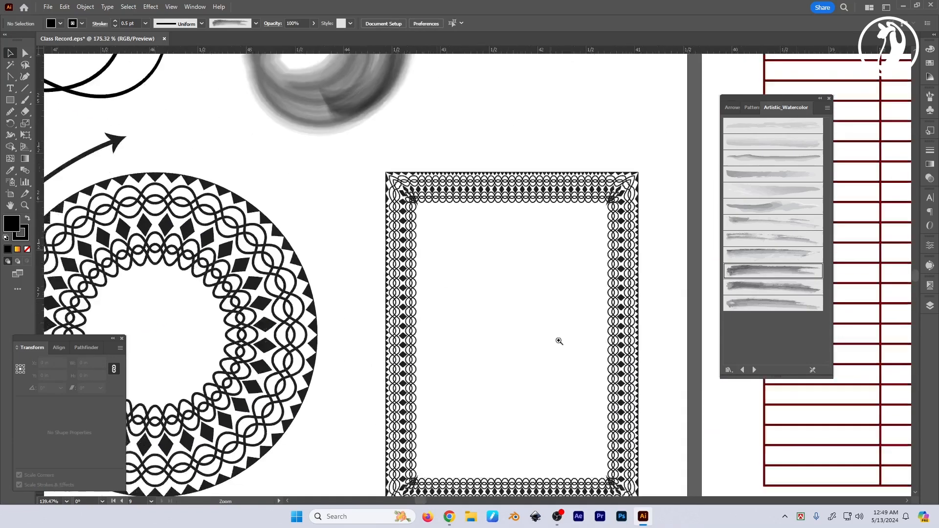
pyautogui.scroll(-1, 563, 348)
pyautogui.click(26, 101)
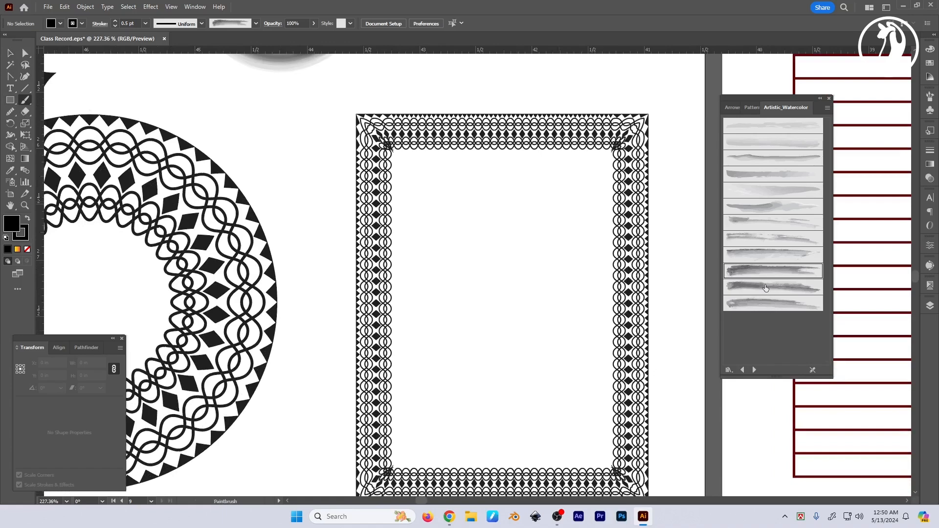
pyautogui.moveTo(513, 254); pyautogui.dragTo(532, 250)
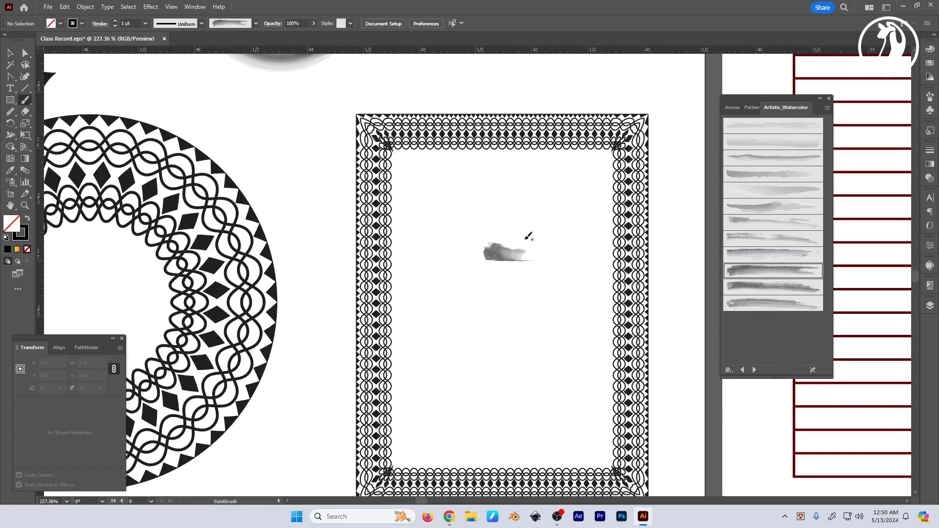
pyautogui.scroll(2, 518, 254)
pyautogui.moveTo(523, 286); pyautogui.dragTo(524, 312)
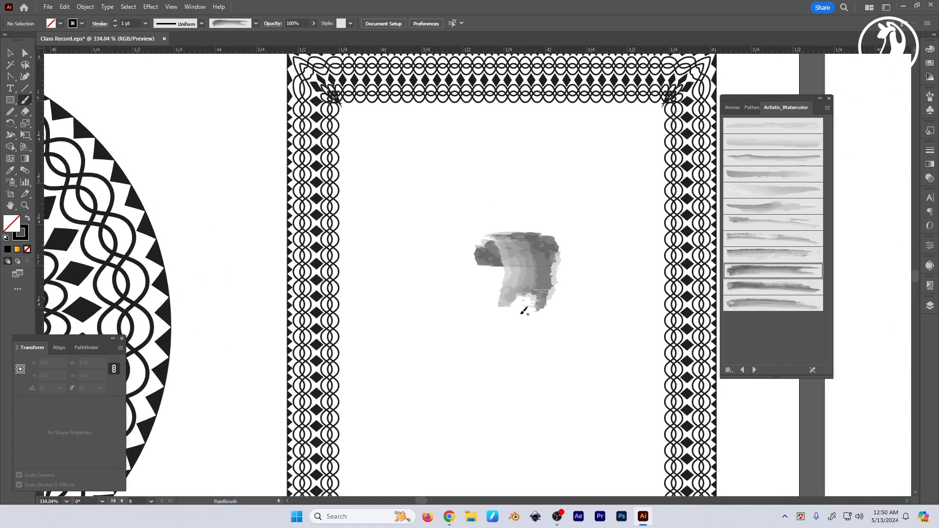
pyautogui.moveTo(423, 268)
pyautogui.mouseDown()
pyautogui.moveTo(545, 281)
pyautogui.moveTo(478, 348)
pyautogui.mouseUp()
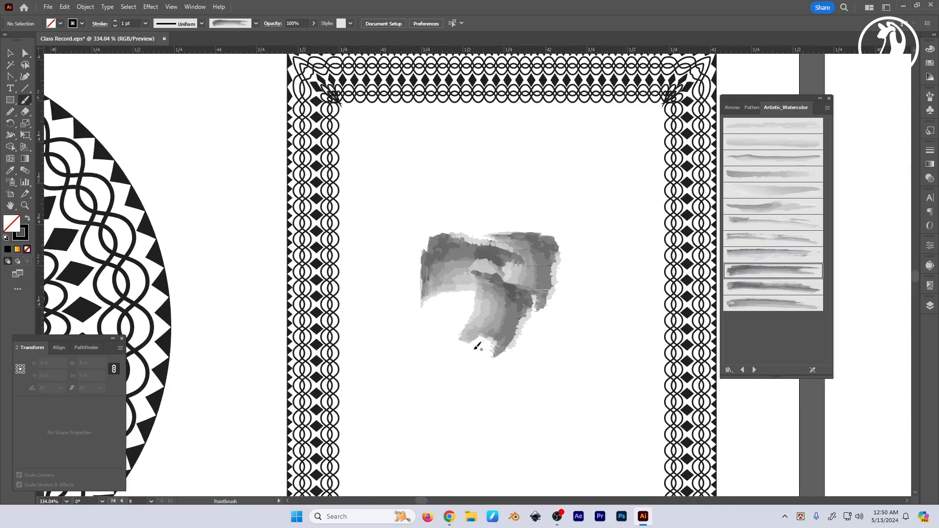
pyautogui.moveTo(466, 294); pyautogui.dragTo(445, 351)
pyautogui.moveTo(480, 310); pyautogui.dragTo(615, 352)
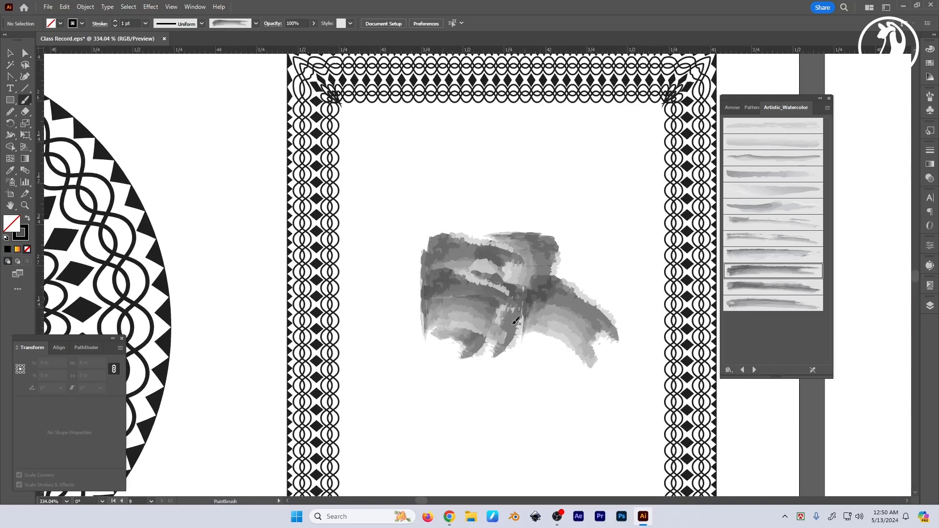
pyautogui.moveTo(517, 321); pyautogui.dragTo(545, 384)
pyautogui.moveTo(534, 342); pyautogui.dragTo(601, 239)
pyautogui.moveTo(648, 290); pyautogui.dragTo(624, 303)
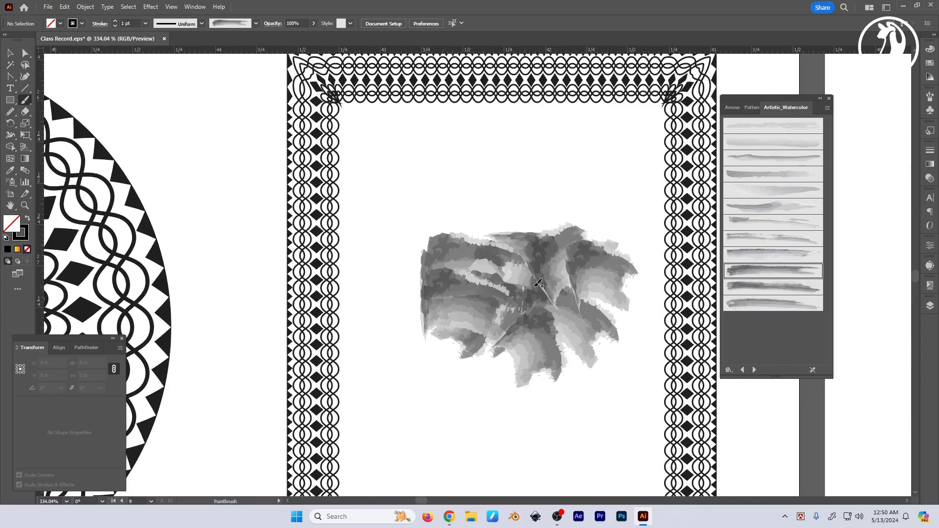
pyautogui.moveTo(539, 284); pyautogui.dragTo(613, 371)
# Step: Select all the watercolor strokes inside the frame, without the frame itself, and expand their appearance
pyautogui.press('v')
pyautogui.moveTo(435, 194); pyautogui.dragTo(609, 368)
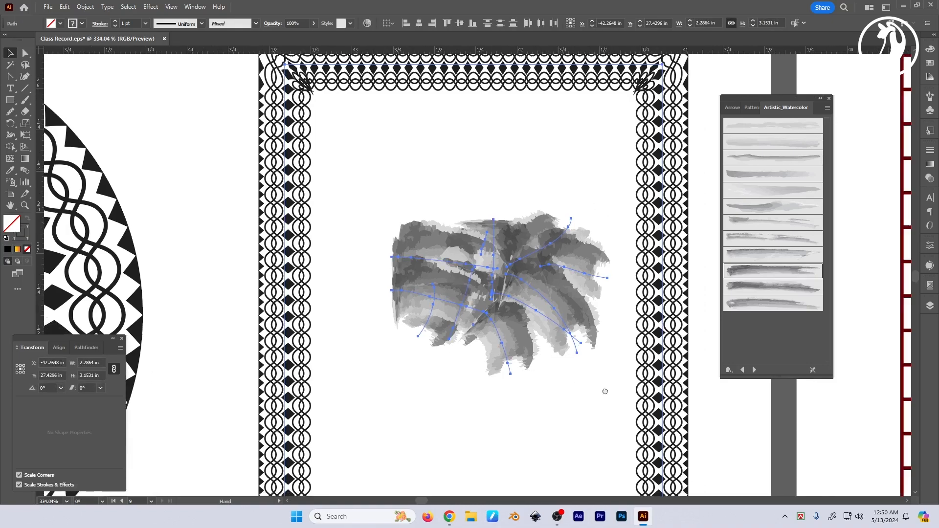
pyautogui.scroll(-3, 587, 355)
pyautogui.scroll(3, 562, 338)
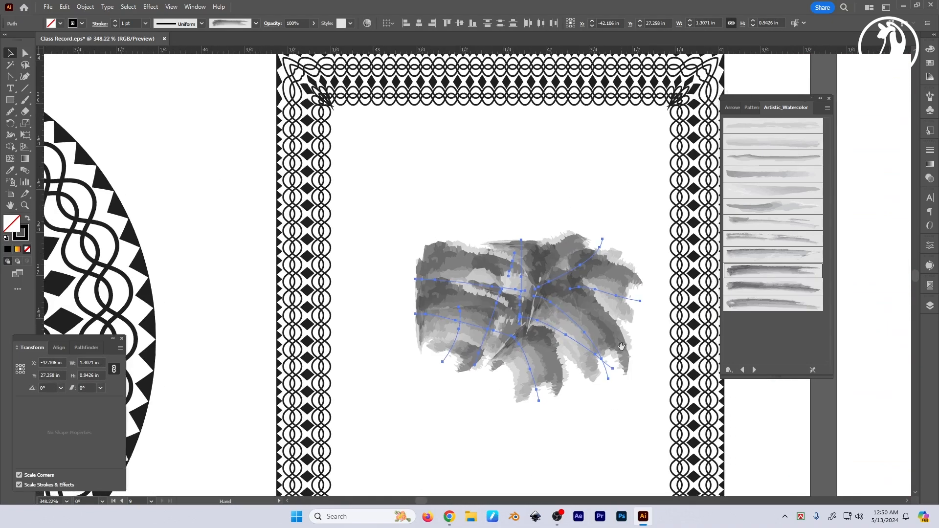
pyautogui.click(85, 7)
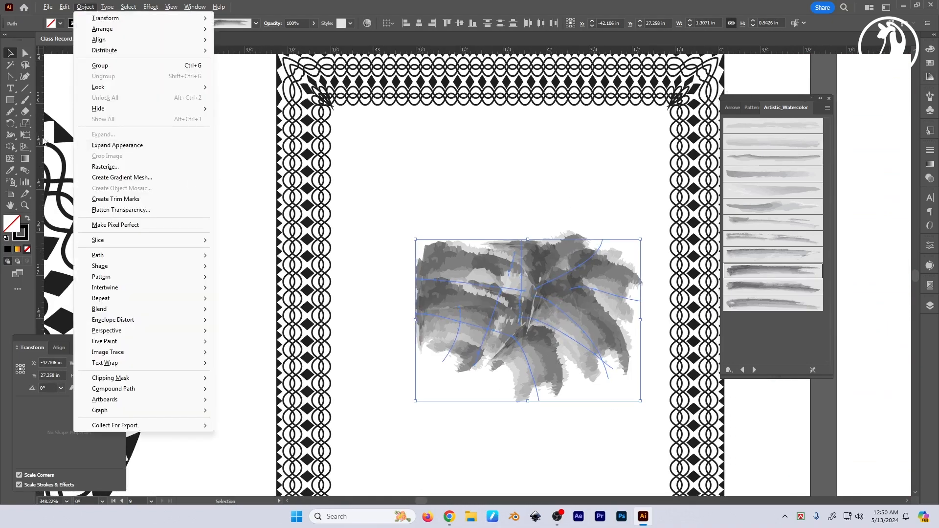
pyautogui.click(110, 145)
# Step: Fill the expanded watercolor strokes with the orange swatch and deselect them
pyautogui.click(928, 49)
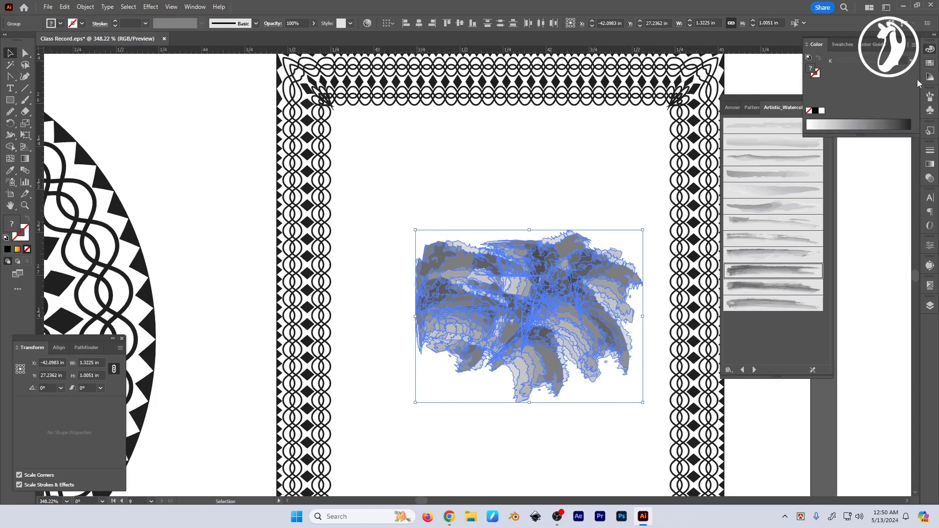
pyautogui.click(930, 64)
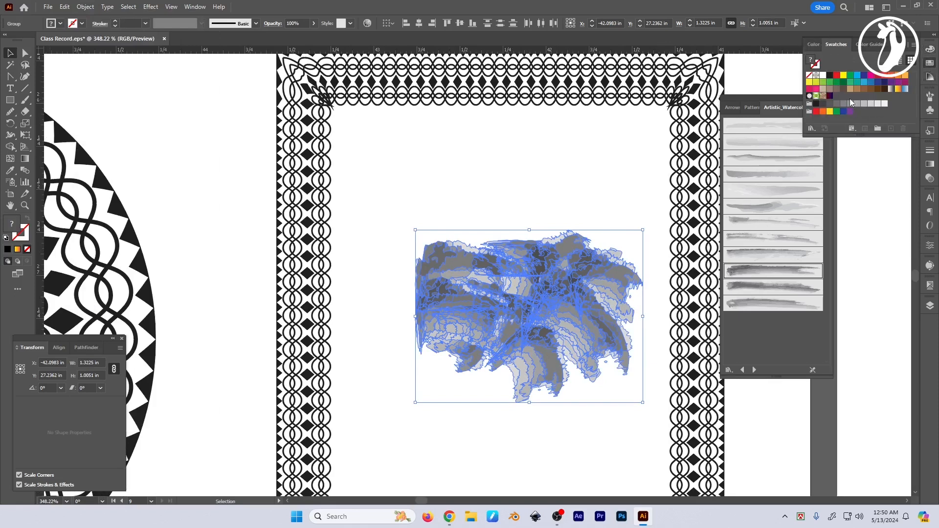
pyautogui.click(890, 77)
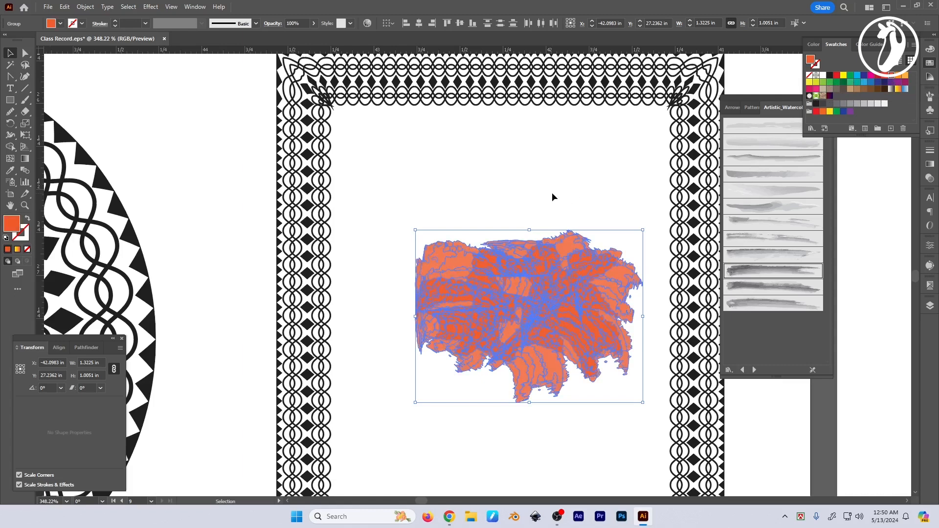
pyautogui.click(554, 197)
pyautogui.moveTo(593, 201); pyautogui.dragTo(580, 186)
# Step: Pull the separate orange stroke groups slightly apart inside the frame and deselect them
pyautogui.moveTo(551, 300); pyautogui.dragTo(549, 357)
pyautogui.hotkey('ctrl', 'z')
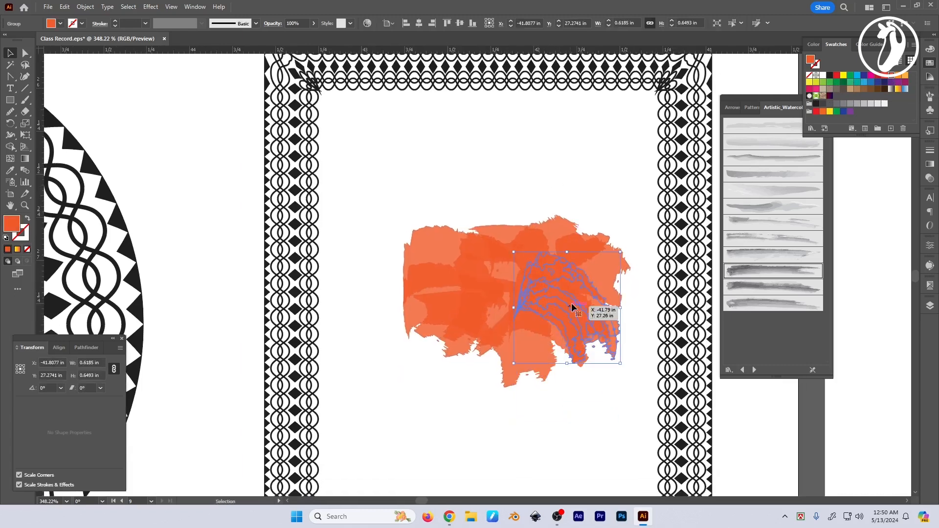
pyautogui.moveTo(572, 307); pyautogui.dragTo(590, 326)
pyautogui.click(573, 187)
pyautogui.moveTo(591, 254); pyautogui.dragTo(608, 242)
pyautogui.moveTo(557, 259); pyautogui.dragTo(571, 238)
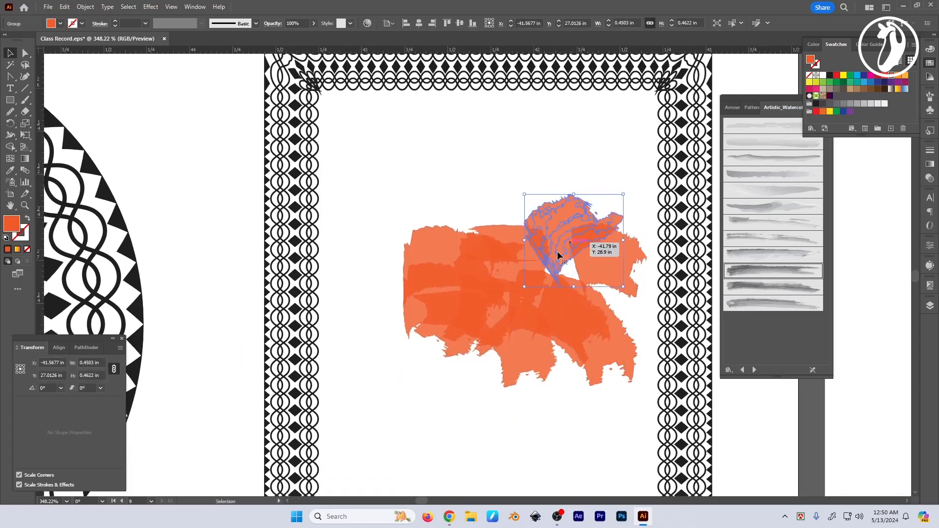
pyautogui.moveTo(503, 244)
pyautogui.mouseDown()
pyautogui.moveTo(504, 227)
pyautogui.moveTo(429, 231)
pyautogui.mouseUp()
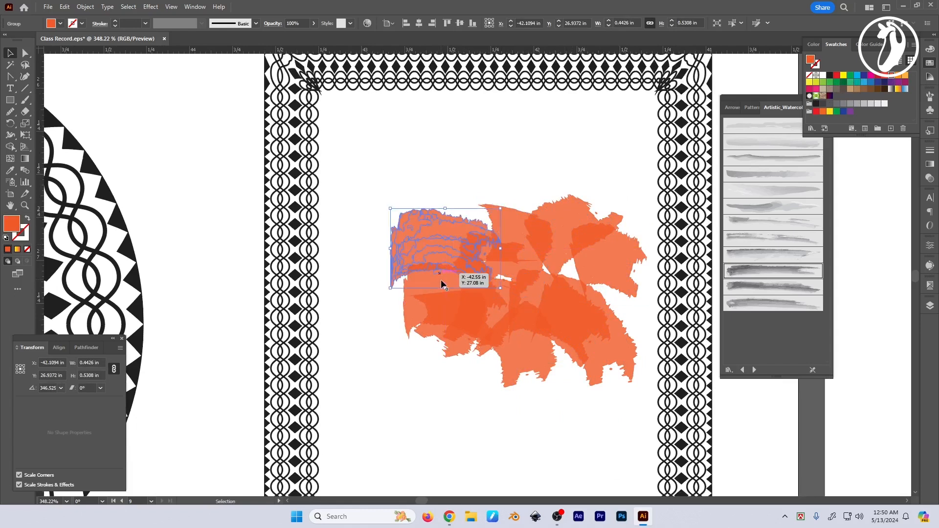
pyautogui.moveTo(495, 323); pyautogui.dragTo(474, 336)
pyautogui.click(555, 198)
pyautogui.scroll(-2, 557, 207)
pyautogui.press('Tab')
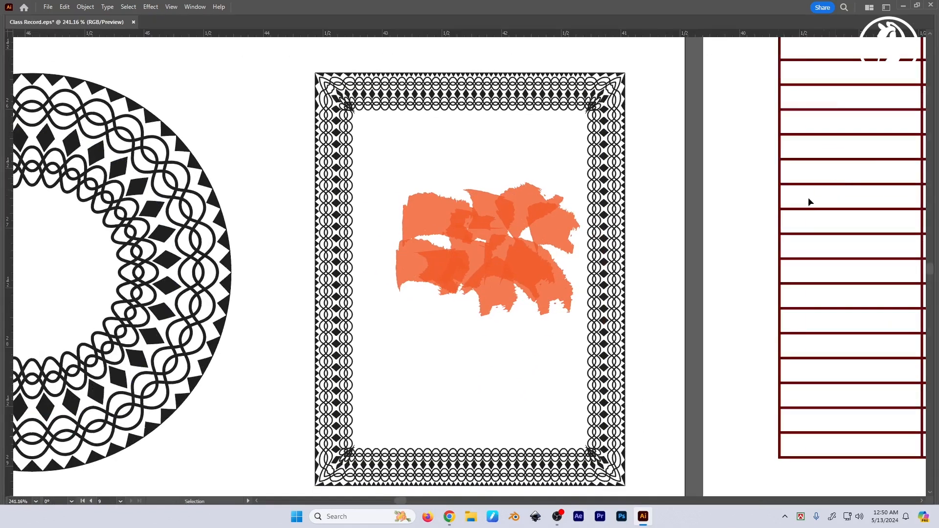
pyautogui.press('Tab')
# Step: Step forward through the border and decorative brush libraries until the Grunge brushes vector pack is loaded
pyautogui.click(756, 370)
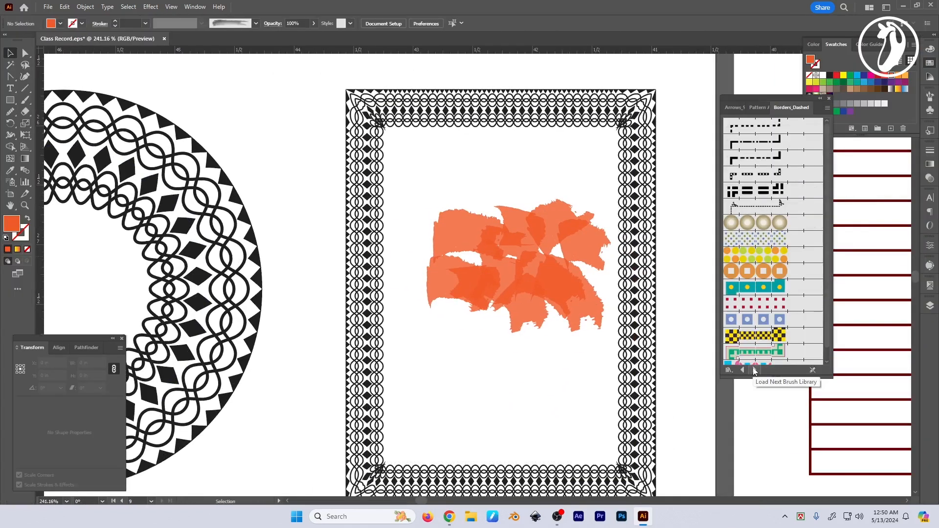
pyautogui.click(754, 371)
pyautogui.click(755, 370)
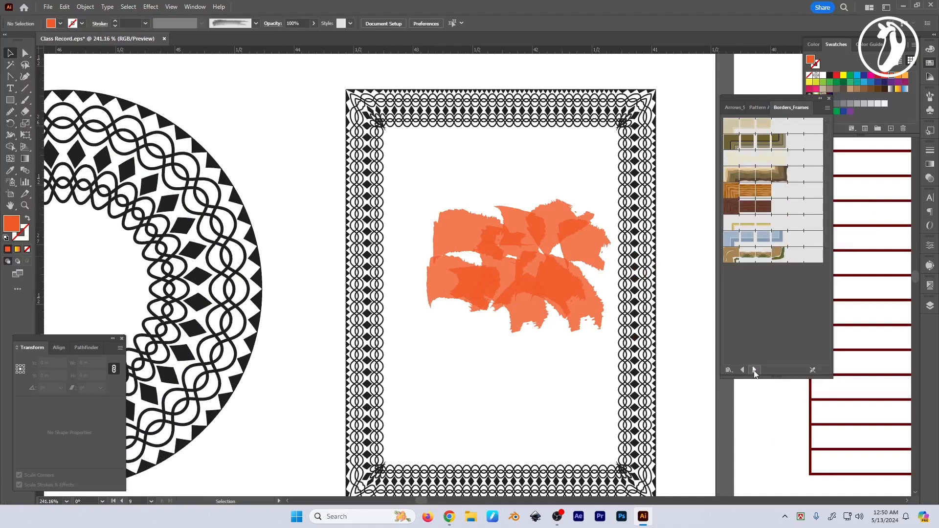
pyautogui.click(754, 370)
pyautogui.click(755, 370)
pyautogui.click(755, 370)
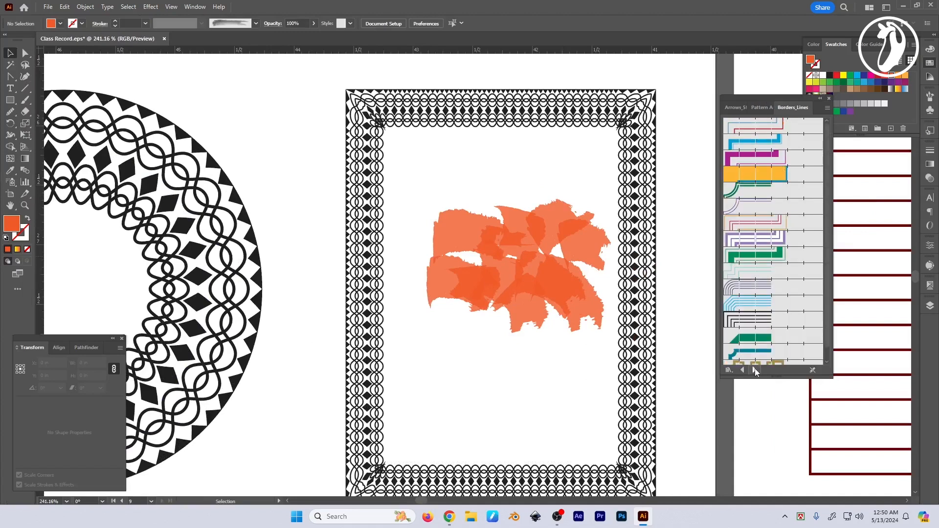
pyautogui.click(755, 370)
pyautogui.click(755, 370)
pyautogui.click(755, 370)
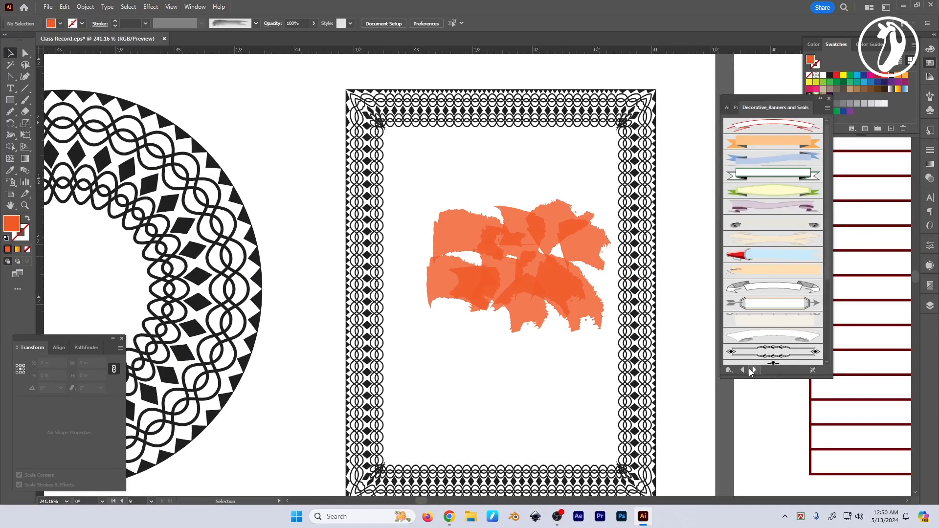
pyautogui.click(755, 370)
pyautogui.click(755, 370)
pyautogui.click(755, 370)
pyautogui.click(755, 370)
pyautogui.click(755, 370)
pyautogui.click(755, 370)
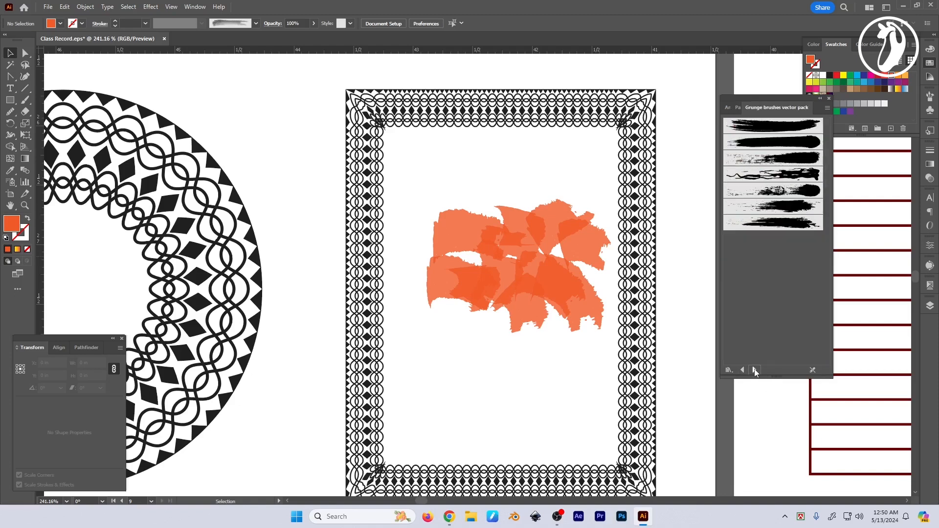
pyautogui.click(755, 370)
pyautogui.click(755, 370)
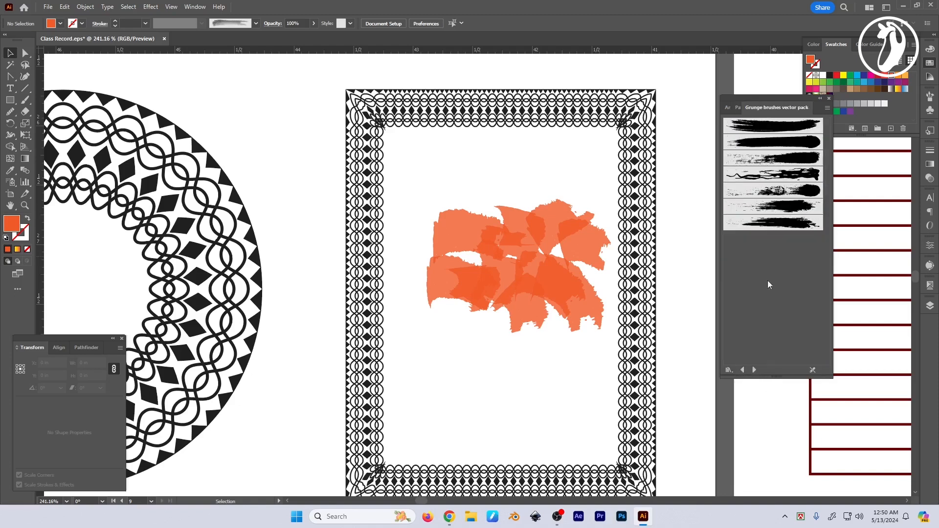
# Step: Paint orange strokes with the last grunge brush in the empty area below the watercolor patches inside the frame
pyautogui.click(787, 206)
pyautogui.scroll(2, 538, 344)
pyautogui.moveTo(538, 344); pyautogui.dragTo(483, 338)
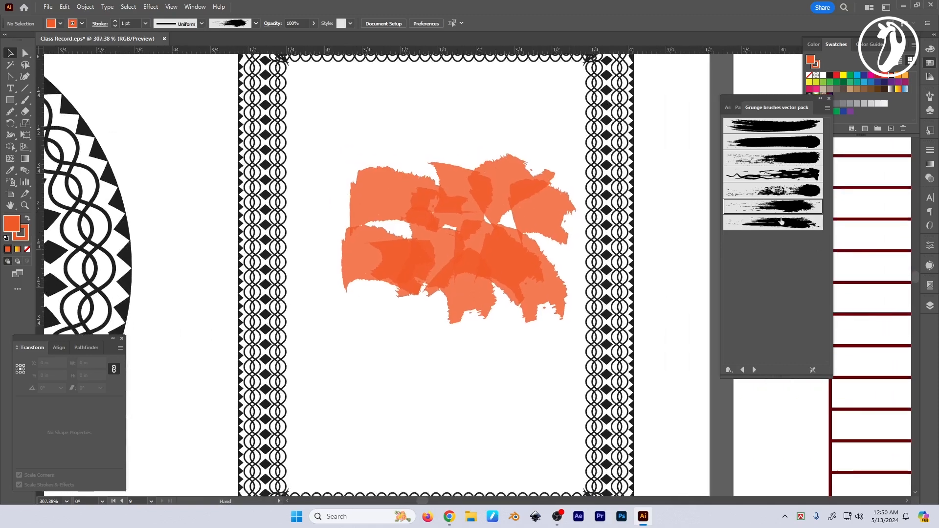
pyautogui.click(784, 224)
pyautogui.press('b')
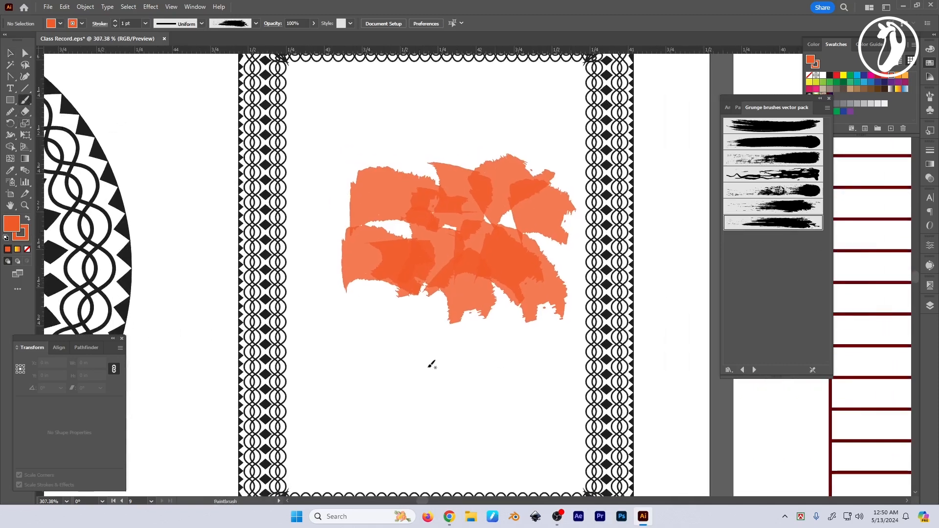
pyautogui.moveTo(366, 383); pyautogui.dragTo(558, 379)
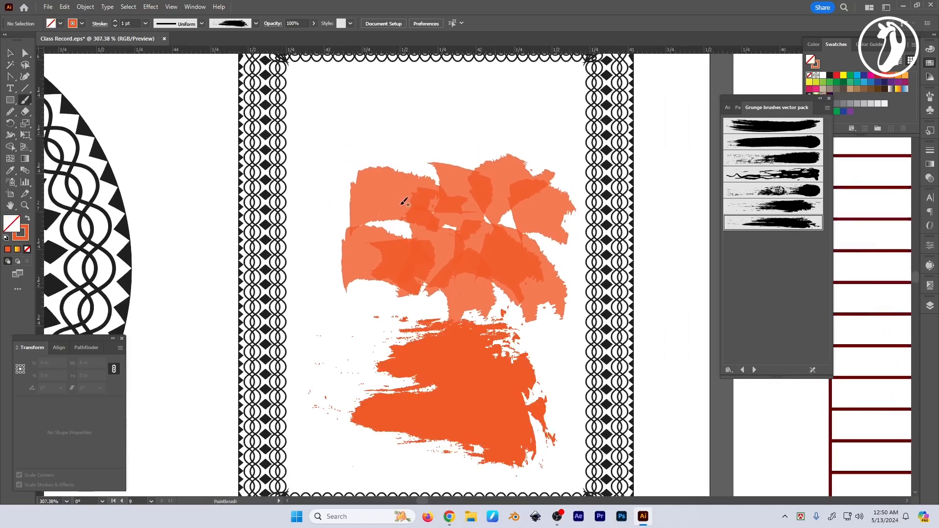
# Step: Move the grunge strokes out of the frame and place them as a crossing pair on the empty canvas below the artboard
pyautogui.press('v')
pyautogui.moveTo(466, 418); pyautogui.dragTo(481, 390)
pyautogui.moveTo(489, 367)
pyautogui.mouseDown()
pyautogui.moveTo(463, 308)
pyautogui.moveTo(529, 191)
pyautogui.mouseUp()
pyautogui.keyDown('shift'); pyautogui.click(407, 247); pyautogui.keyUp('shift')
pyautogui.scroll(-3, 469, 320)
pyautogui.moveTo(529, 191); pyautogui.dragTo(428, 412)
pyautogui.scroll(-3, 442, 372)
pyautogui.moveTo(399, 320)
pyautogui.mouseDown()
pyautogui.moveTo(457, 314)
pyautogui.moveTo(480, 350)
pyautogui.moveTo(444, 339)
pyautogui.mouseUp()
pyautogui.click(585, 310)
pyautogui.scroll(-1, 539, 339)
pyautogui.keyDown('shift'); pyautogui.click(423, 395); pyautogui.keyUp('shift')
pyautogui.moveTo(556, 302)
pyautogui.mouseDown()
pyautogui.moveTo(566, 346)
pyautogui.moveTo(497, 394)
pyautogui.mouseUp()
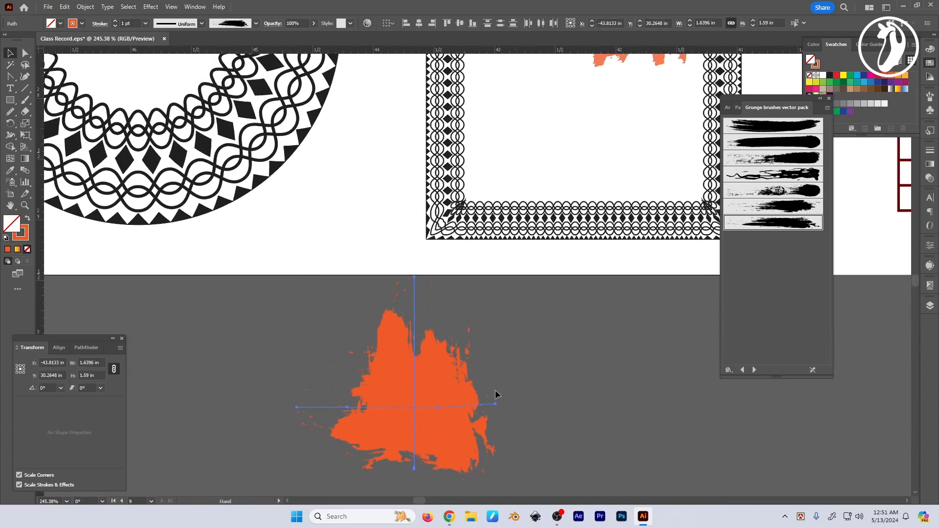
pyautogui.moveTo(402, 409); pyautogui.dragTo(483, 408)
pyautogui.moveTo(526, 407); pyautogui.dragTo(488, 326)
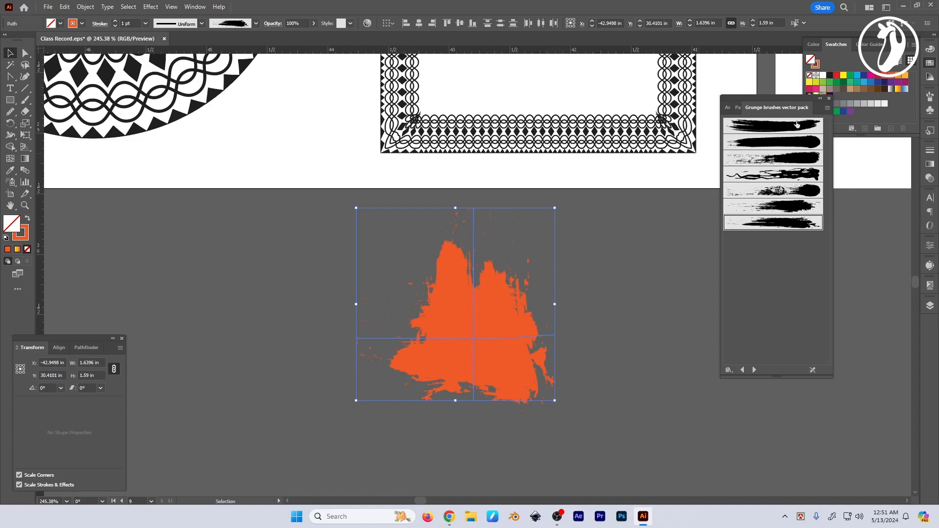
# Step: Load the Hand Drawn brushes vector pack, apply its sixth brush to the crossed strokes, and deselect them
pyautogui.click(755, 370)
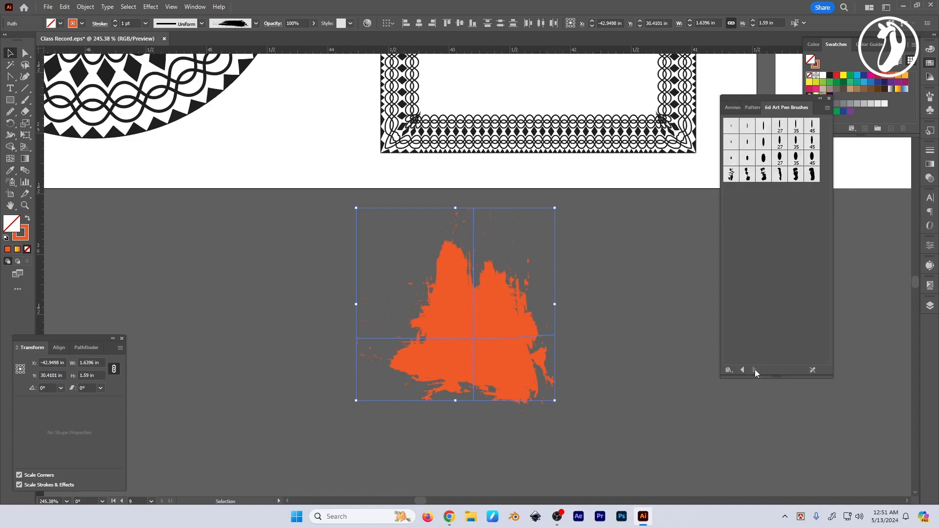
pyautogui.click(754, 370)
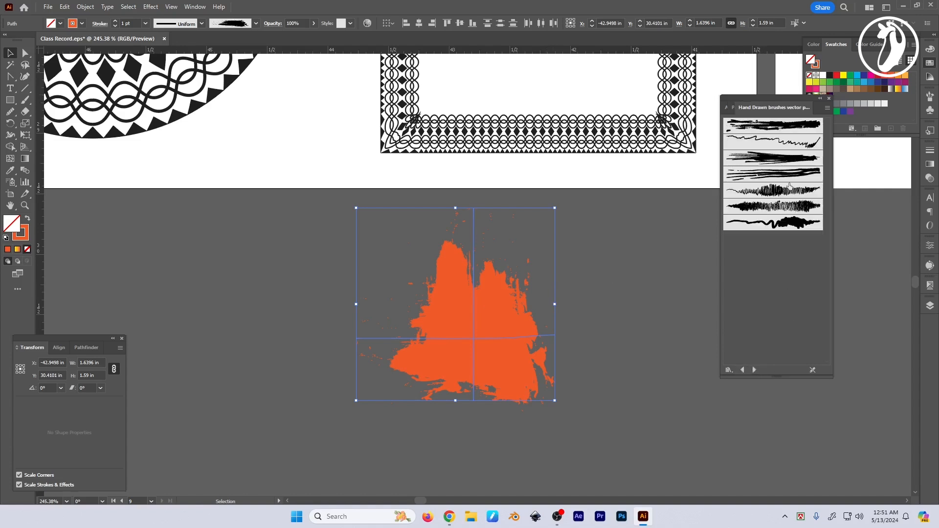
pyautogui.click(775, 208)
pyautogui.click(603, 358)
pyautogui.moveTo(453, 307); pyautogui.dragTo(488, 333)
# Step: Try other hand-drawn brushes on the crossed strokes, finishing with the first one, and load the 6d Art Pen Brushes library
pyautogui.click(775, 191)
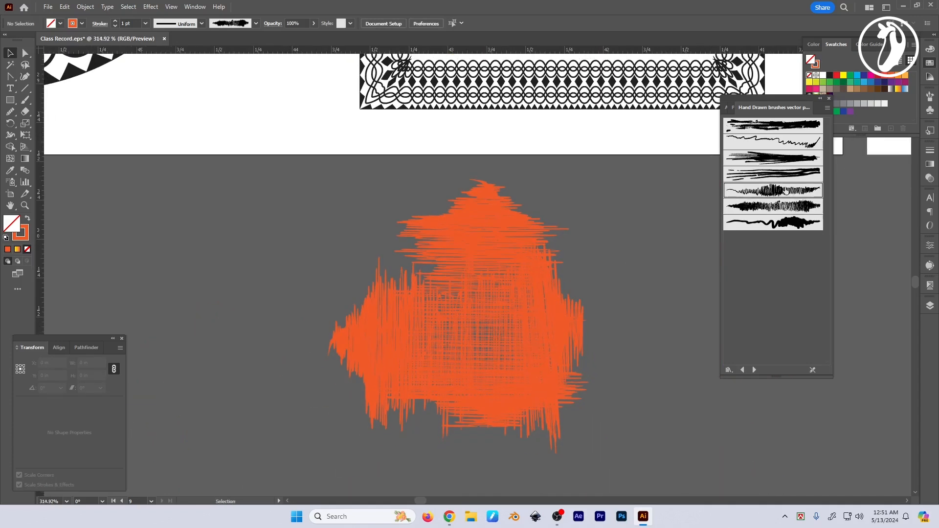
pyautogui.click(477, 275)
pyautogui.click(777, 178)
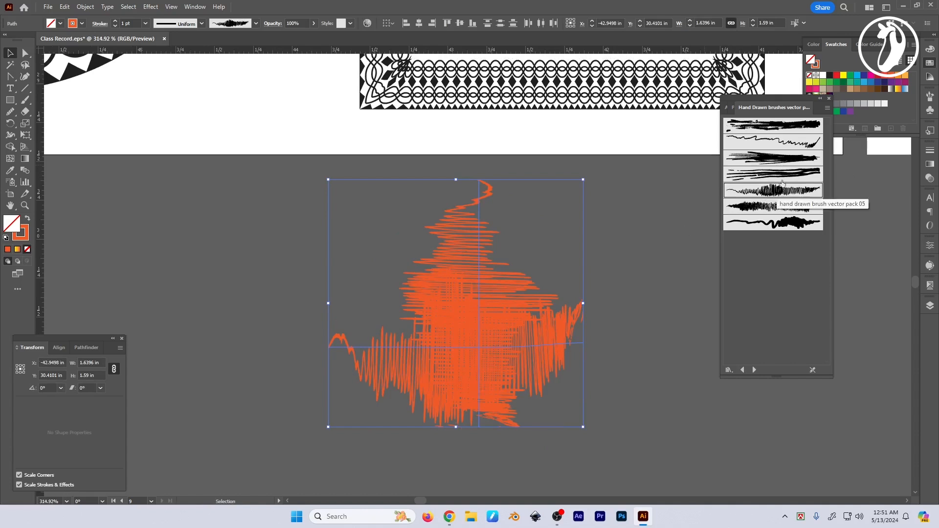
pyautogui.click(777, 161)
pyautogui.click(777, 162)
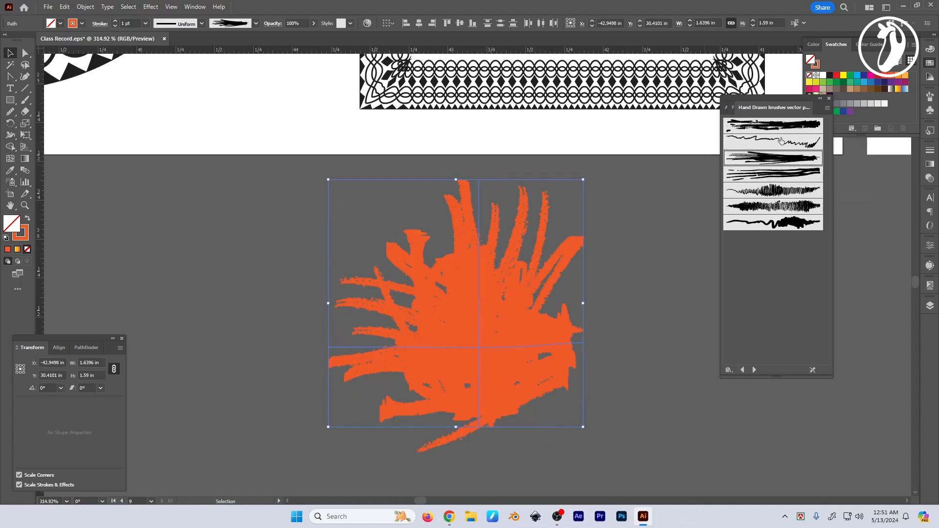
pyautogui.click(781, 142)
pyautogui.click(784, 128)
pyautogui.click(756, 370)
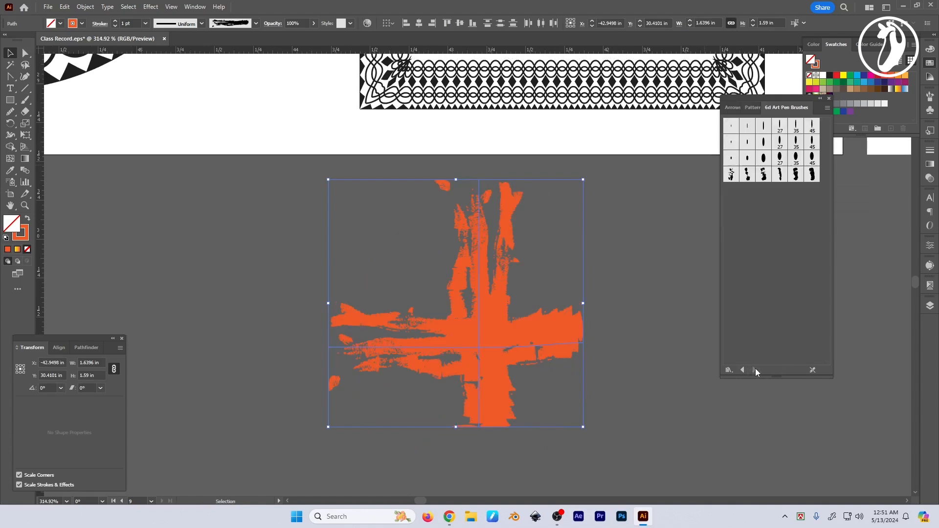
pyautogui.click(631, 368)
# Step: Switch to the Blob Brush tool and adjust its brush size to suit the bee's head
pyautogui.scroll(-10, 631, 367)
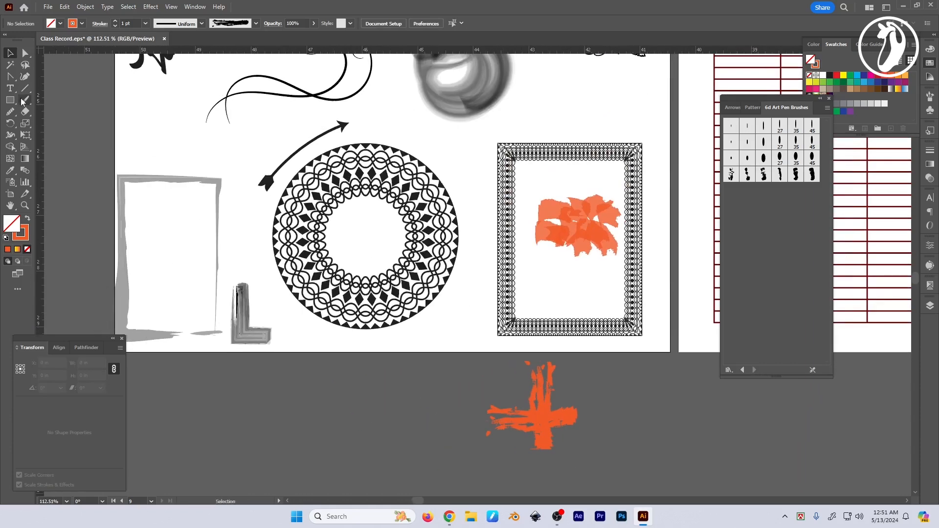
pyautogui.moveTo(25, 100); pyautogui.dragTo(69, 117)
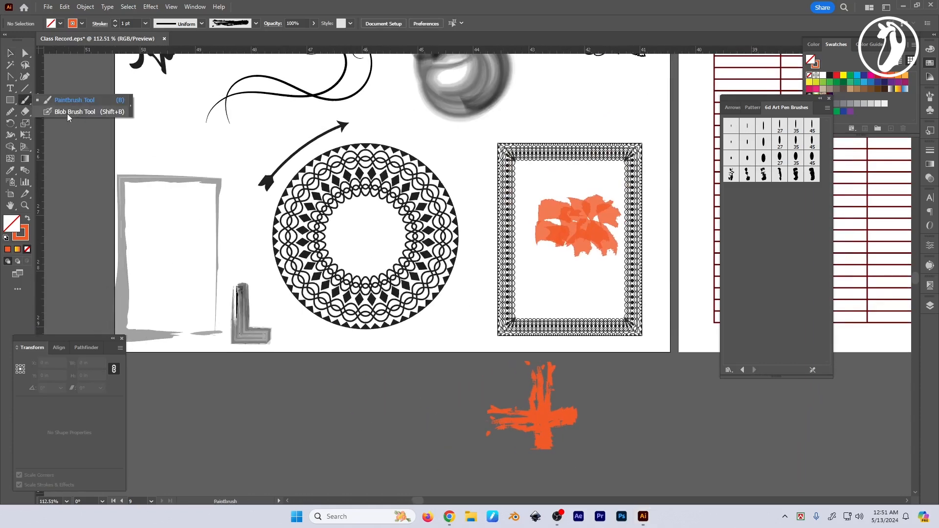
pyautogui.click(74, 111)
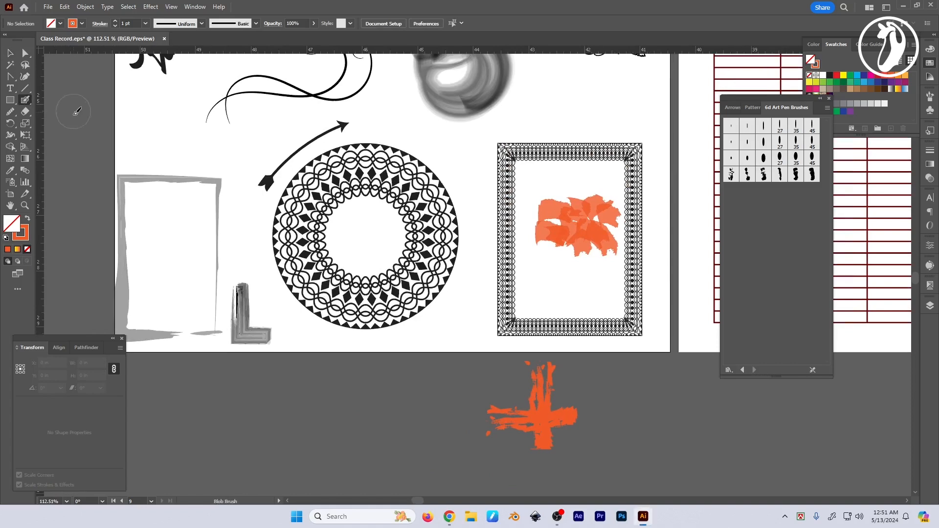
pyautogui.moveTo(580, 117)
pyautogui.mouseDown()
pyautogui.moveTo(468, 327)
pyautogui.moveTo(443, 351)
pyautogui.mouseUp()
pyautogui.scroll(10, 493, 269)
pyautogui.scroll(6, 481, 214)
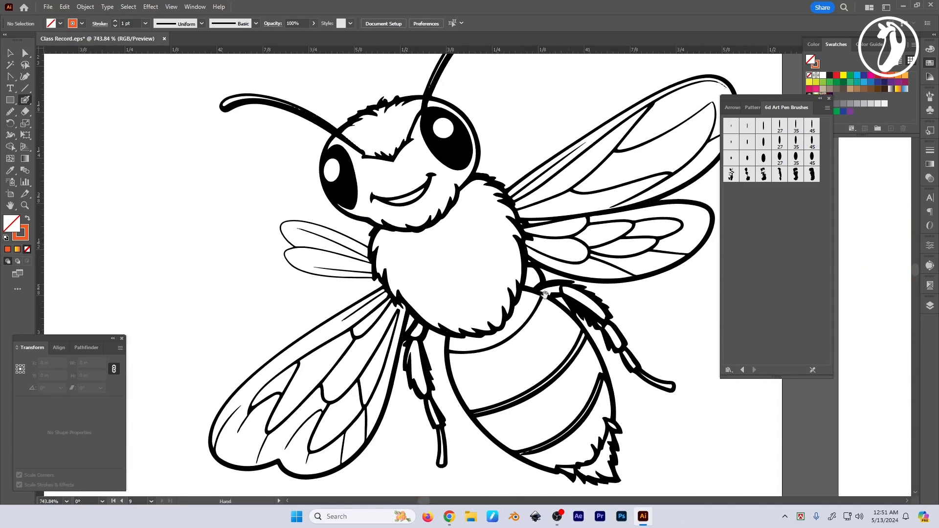
pyautogui.press('[')
pyautogui.press('[')
pyautogui.press('[')
pyautogui.press('[')
pyautogui.press('[')
pyautogui.press('[')
pyautogui.press('[')
pyautogui.press('[')
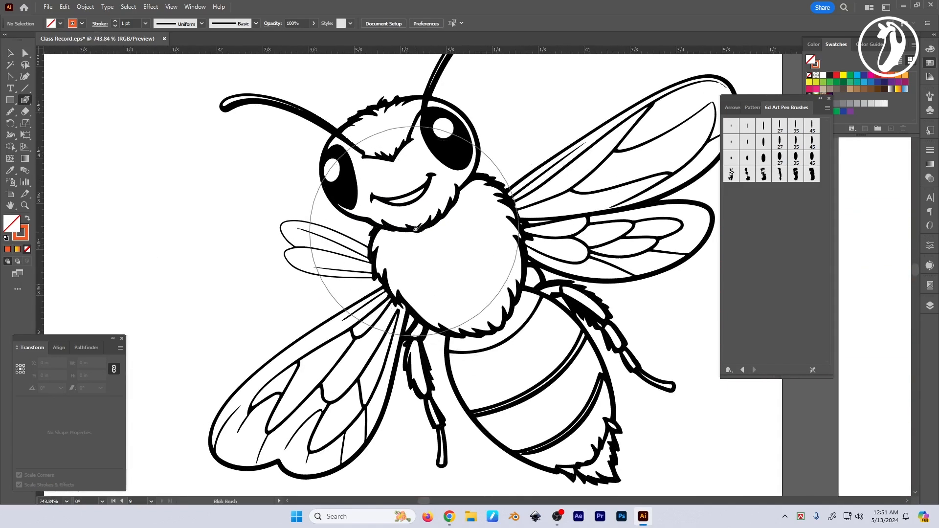
pyautogui.scroll(5, 402, 194)
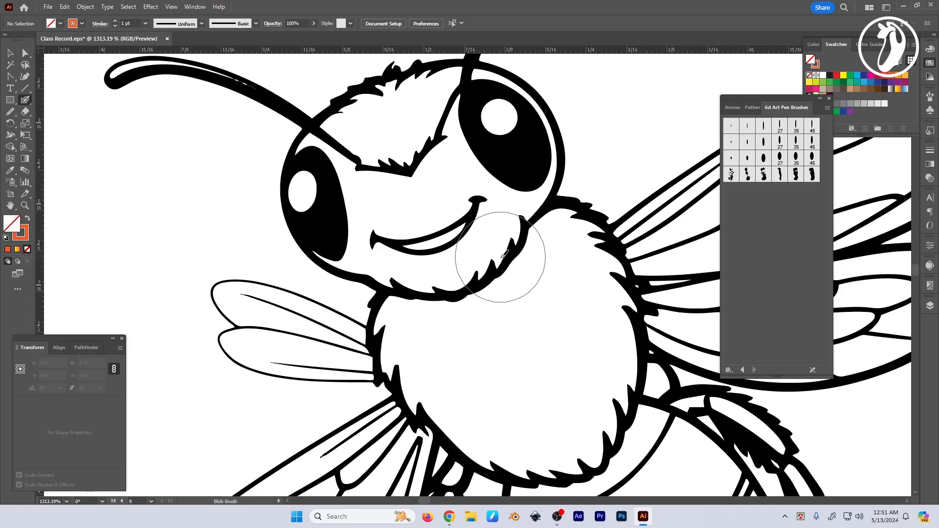
pyautogui.press('[')
pyautogui.press('[')
pyautogui.press('[')
pyautogui.press('[')
pyautogui.press('[')
pyautogui.press('[')
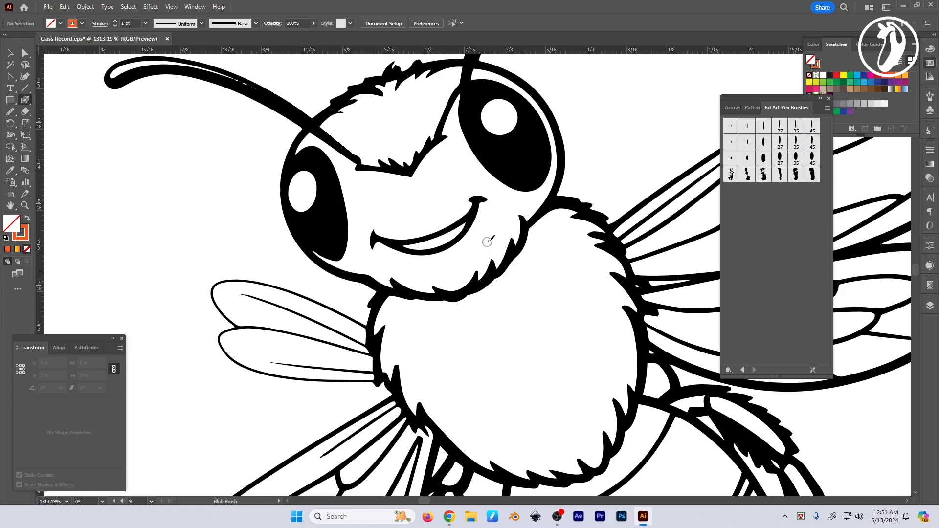
pyautogui.press(']')
pyautogui.press(']')
pyautogui.press(']')
# Step: Paint a thick orange Blob Brush ring along the outline of the bee's head and add strokes inside it
pyautogui.moveTo(472, 193); pyautogui.dragTo(545, 231)
pyautogui.moveTo(545, 231); pyautogui.dragTo(584, 230)
pyautogui.moveTo(576, 187)
pyautogui.mouseDown()
pyautogui.moveTo(517, 269)
pyautogui.moveTo(481, 289)
pyautogui.moveTo(425, 287)
pyautogui.moveTo(332, 255)
pyautogui.moveTo(301, 182)
pyautogui.moveTo(313, 142)
pyautogui.moveTo(354, 100)
pyautogui.moveTo(425, 71)
pyautogui.moveTo(522, 65)
pyautogui.moveTo(574, 84)
pyautogui.moveTo(589, 153)
pyautogui.moveTo(474, 261)
pyautogui.moveTo(391, 245)
pyautogui.moveTo(524, 146)
pyautogui.moveTo(440, 146)
pyautogui.moveTo(353, 205)
pyautogui.moveTo(463, 185)
pyautogui.moveTo(502, 240)
pyautogui.moveTo(466, 218)
pyautogui.moveTo(484, 227)
pyautogui.moveTo(441, 247)
pyautogui.moveTo(419, 217)
pyautogui.moveTo(460, 244)
pyautogui.mouseUp()
# Step: Try moving the separate painted blobs, and undo back to the orange ring alone
pyautogui.press('v')
pyautogui.moveTo(529, 169); pyautogui.dragTo(580, 221)
pyautogui.hotkey('ctrl', 'z')
pyautogui.hotkey('ctrl', 'z')
pyautogui.click(610, 153)
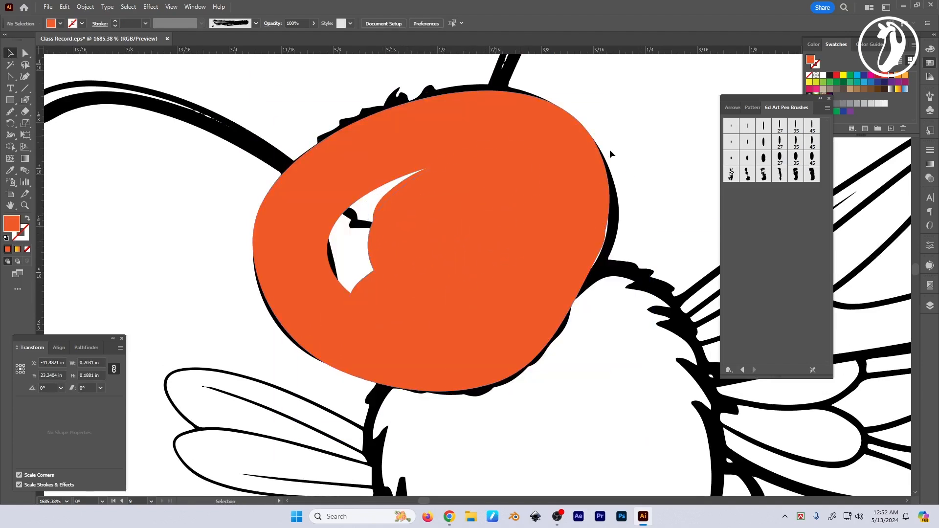
pyautogui.hotkey('ctrl', 'z')
pyautogui.hotkey('ctrl', 'z')
pyautogui.moveTo(492, 193); pyautogui.dragTo(482, 230)
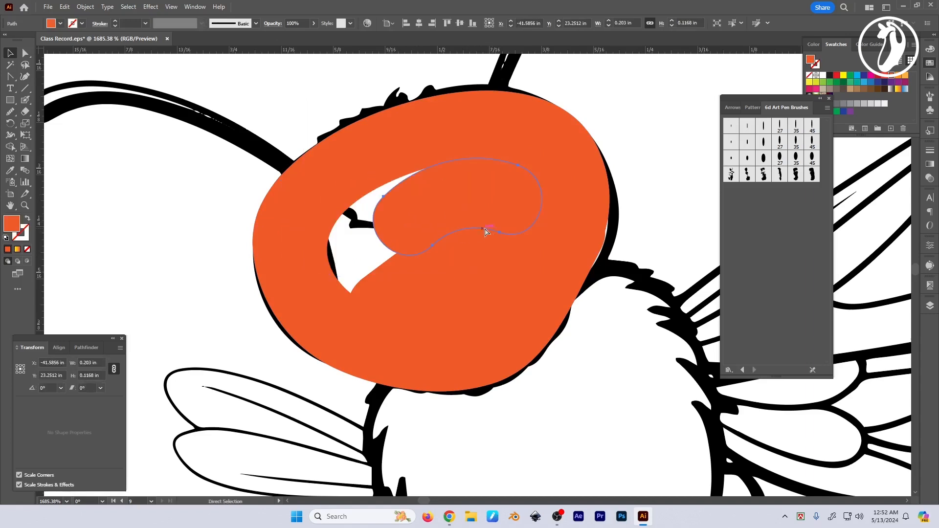
pyautogui.hotkey('ctrl', 'z')
pyautogui.hotkey('ctrl', 'z')
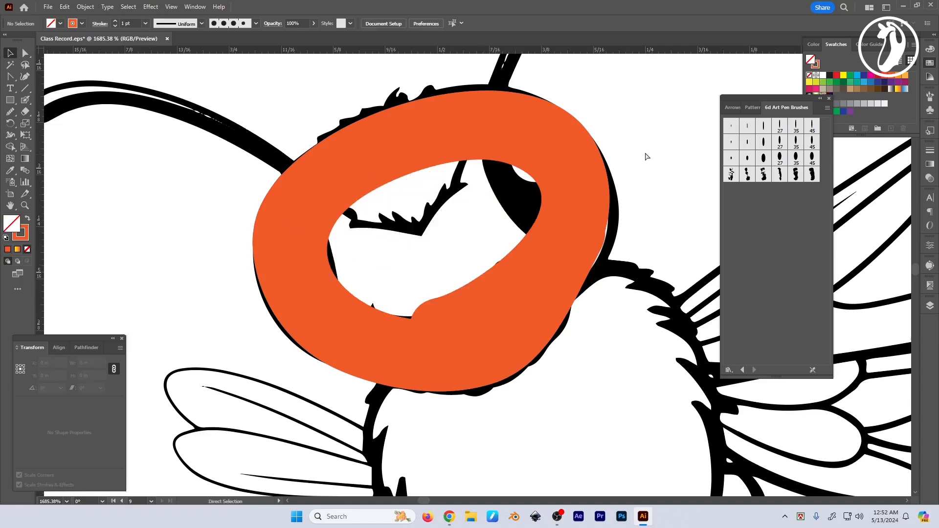
# Step: Select the orange ring and, with Merge Only with Selection enabled for the Blob Brush, paint its interior solid orange
pyautogui.click(316, 191)
pyautogui.doubleClick(25, 100)
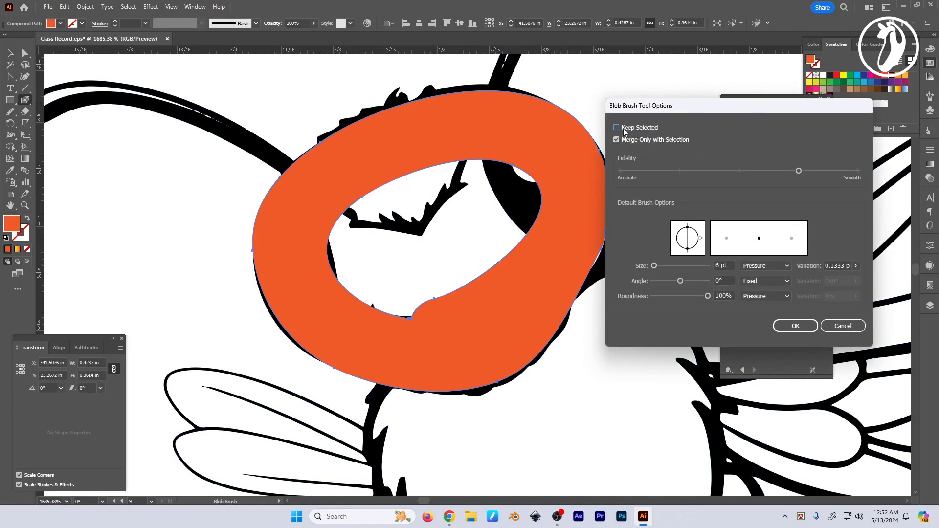
pyautogui.click(789, 326)
pyautogui.moveTo(458, 293)
pyautogui.mouseDown()
pyautogui.moveTo(405, 293)
pyautogui.moveTo(494, 179)
pyautogui.moveTo(335, 257)
pyautogui.moveTo(329, 243)
pyautogui.mouseUp()
# Step: Position the merged orange shape over the bee's head and send it to the back behind the line art
pyautogui.press('v')
pyautogui.moveTo(454, 211)
pyautogui.mouseDown()
pyautogui.moveTo(496, 229)
pyautogui.moveTo(535, 230)
pyautogui.mouseUp()
pyautogui.moveTo(465, 248); pyautogui.dragTo(401, 210)
pyautogui.moveTo(352, 212)
pyautogui.mouseDown()
pyautogui.moveTo(352, 247)
pyautogui.moveTo(331, 218)
pyautogui.moveTo(369, 220)
pyautogui.mouseUp()
pyautogui.hotkey('ctrl', 'shift', '[')
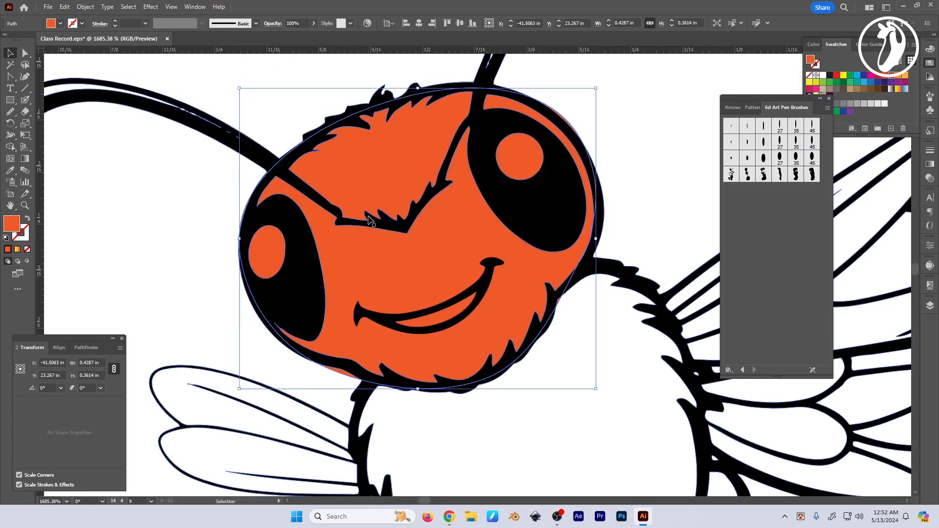
# Step: Recolor the head shape with the yellow swatch and deselect it
pyautogui.moveTo(491, 258); pyautogui.dragTo(430, 274)
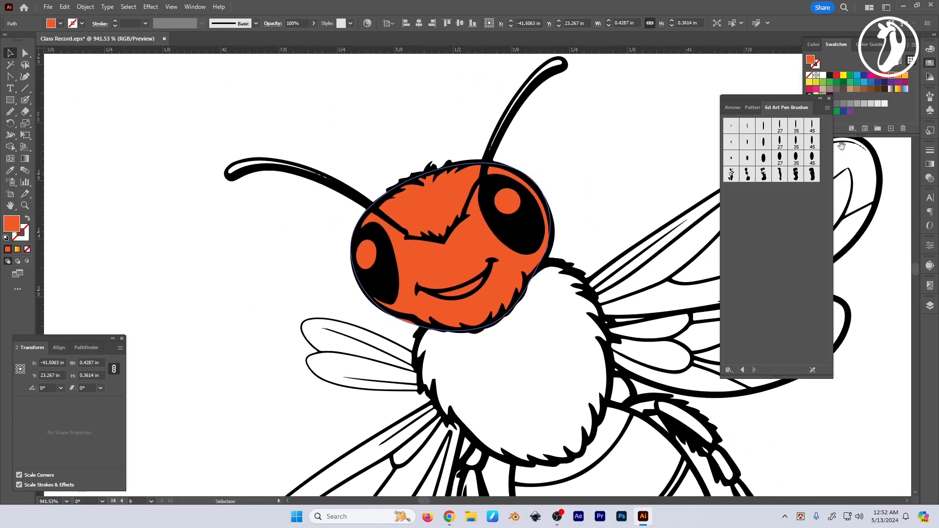
pyautogui.click(843, 76)
pyautogui.click(709, 117)
pyautogui.moveTo(600, 194); pyautogui.dragTo(473, 245)
pyautogui.moveTo(586, 262); pyautogui.dragTo(528, 284)
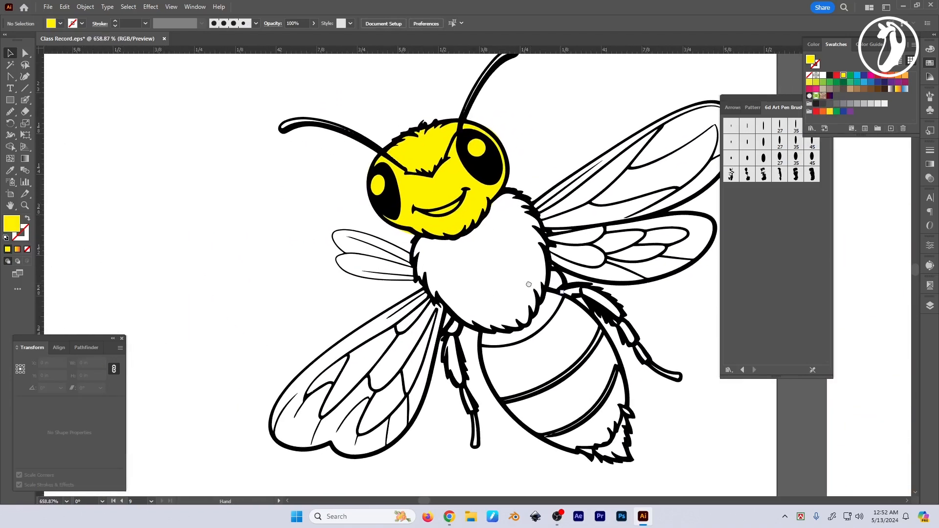
# Step: Activate the Blob Brush and shift the fill color to a darker yellow, FFC800
pyautogui.moveTo(445, 200); pyautogui.dragTo(563, 295)
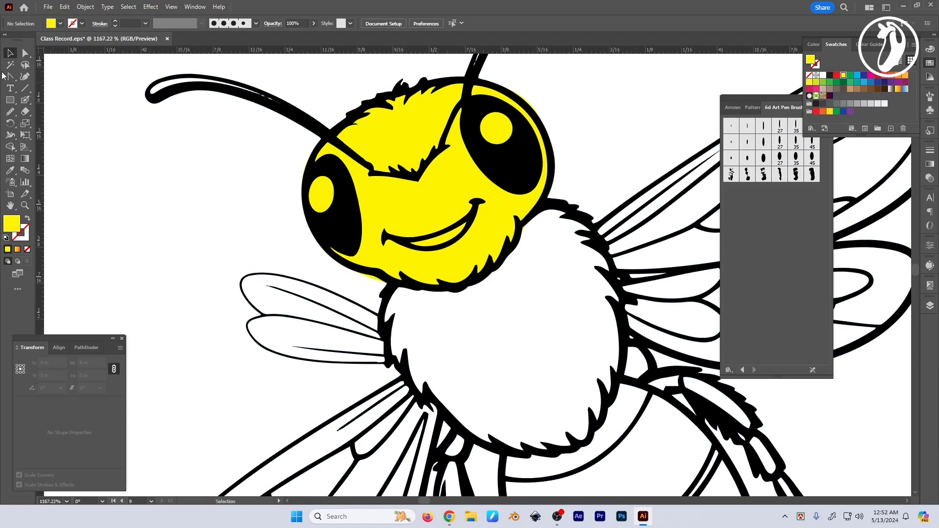
pyautogui.click(25, 100)
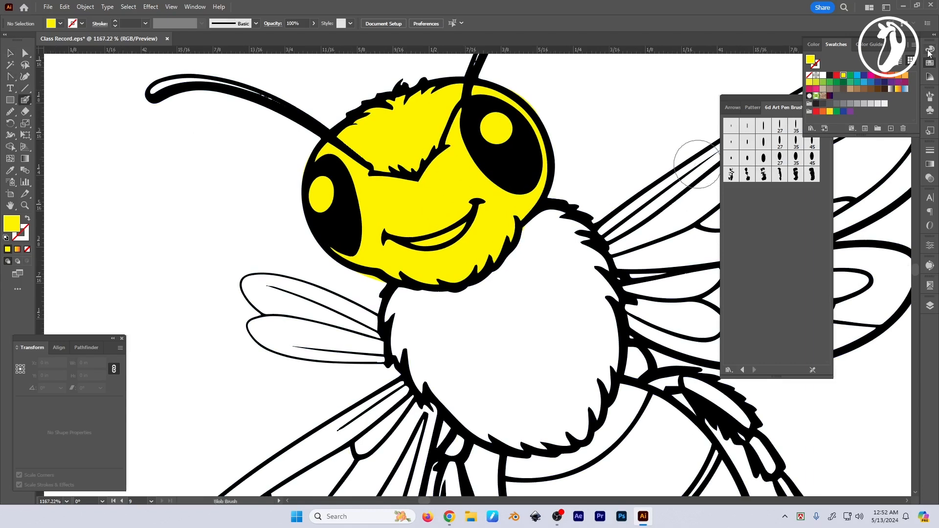
pyautogui.click(928, 50)
pyautogui.moveTo(887, 80); pyautogui.dragTo(880, 81)
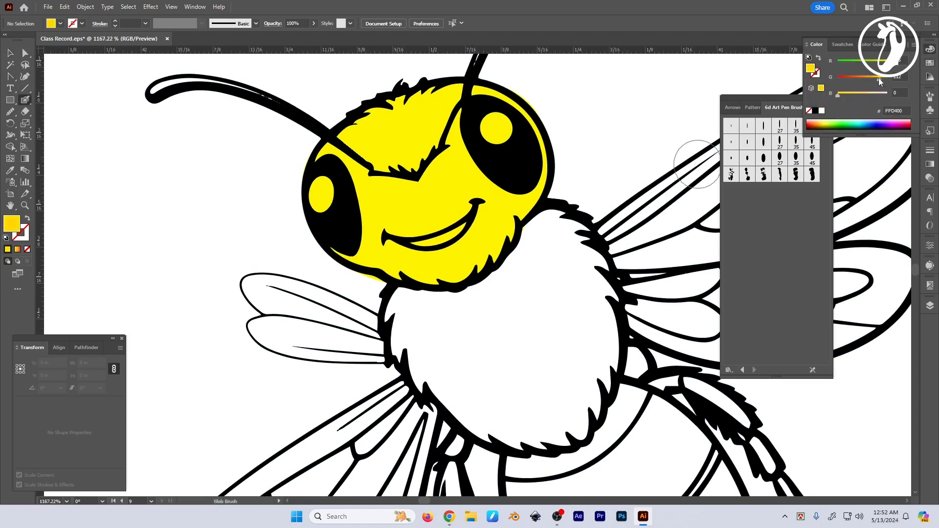
# Step: Adjust the brush size and paint a dark yellow shading stroke along the bee's right cheek and chin
pyautogui.press('[')
pyautogui.press('[')
pyautogui.press('[')
pyautogui.press('[')
pyautogui.press('[')
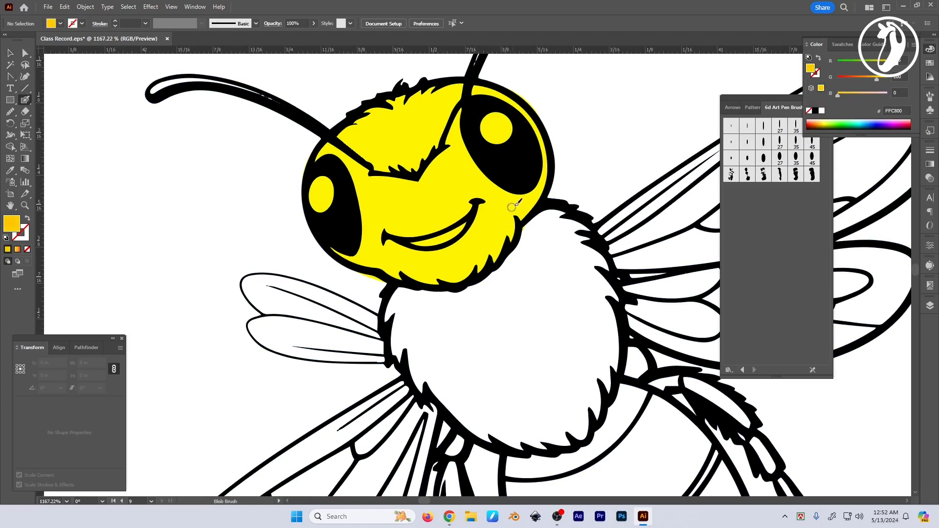
pyautogui.press(']')
pyautogui.press(']')
pyautogui.press(']')
pyautogui.press(']')
pyautogui.scroll(2, 533, 171)
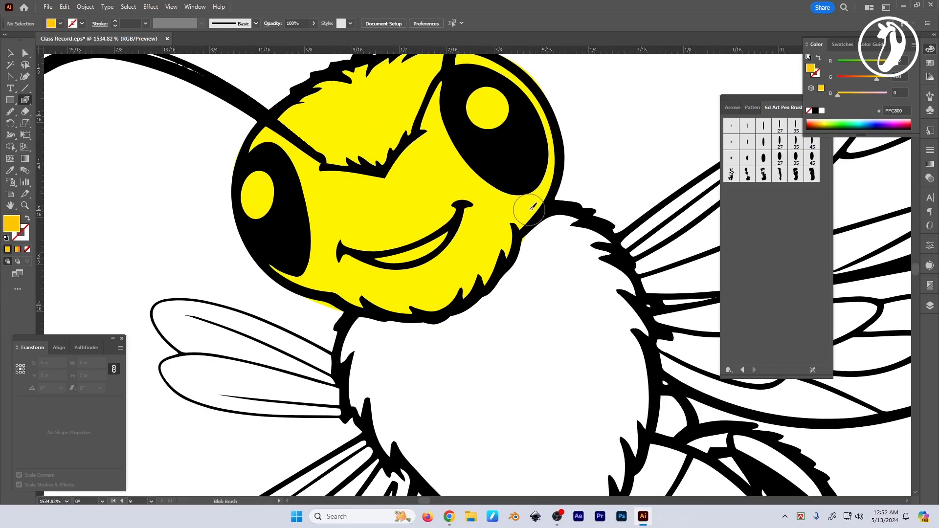
pyautogui.moveTo(544, 149)
pyautogui.mouseDown()
pyautogui.moveTo(526, 203)
pyautogui.moveTo(477, 275)
pyautogui.moveTo(450, 291)
pyautogui.moveTo(333, 316)
pyautogui.mouseUp()
# Step: Erase the end of the selected shading stroke that extends beyond the bee's chin
pyautogui.press('v')
pyautogui.scroll(1, 446, 319)
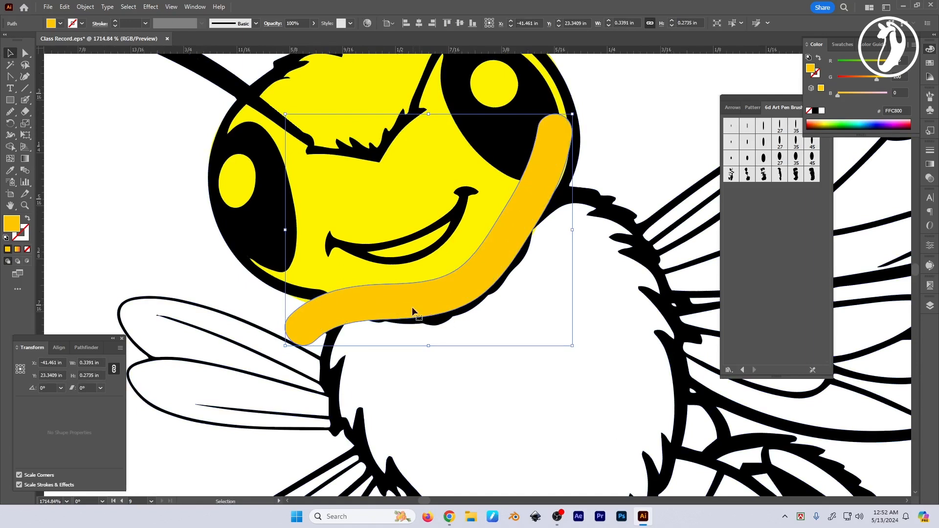
pyautogui.hotkey('shift', 'e')
pyautogui.scroll(3, 327, 370)
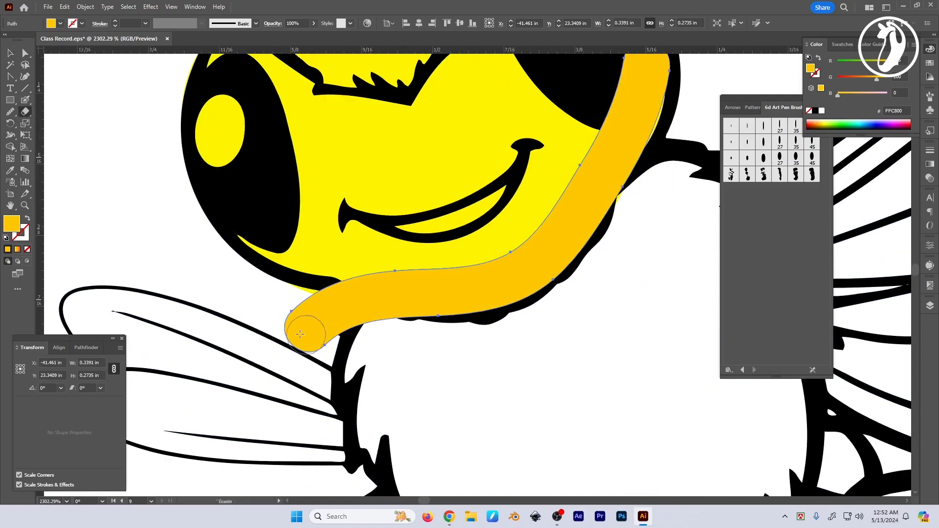
pyautogui.moveTo(298, 333)
pyautogui.mouseDown()
pyautogui.moveTo(352, 328)
pyautogui.moveTo(311, 308)
pyautogui.moveTo(411, 337)
pyautogui.moveTo(251, 319)
pyautogui.mouseUp()
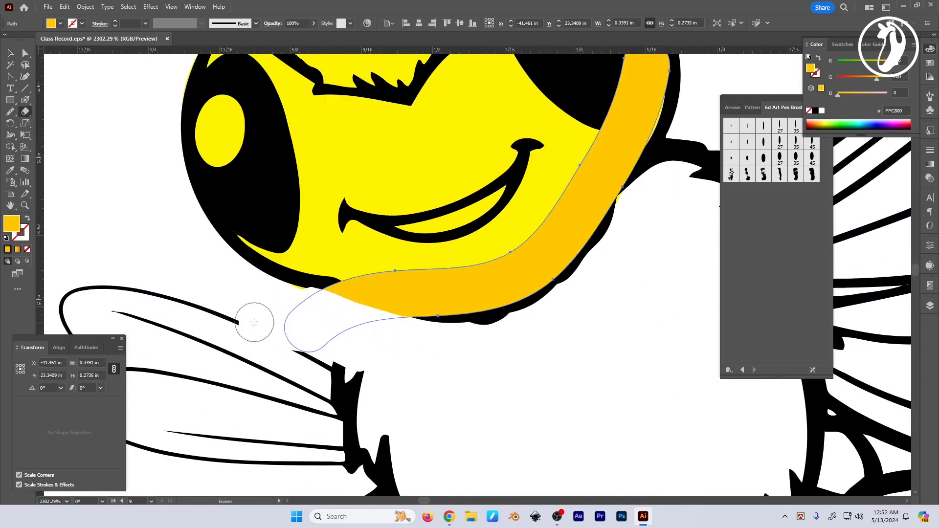
# Step: Select the shading together with the yellow head shape, send both behind the line art, and deselect them
pyautogui.press('v')
pyautogui.keyDown('shift'); pyautogui.click(543, 205); pyautogui.keyUp('shift')
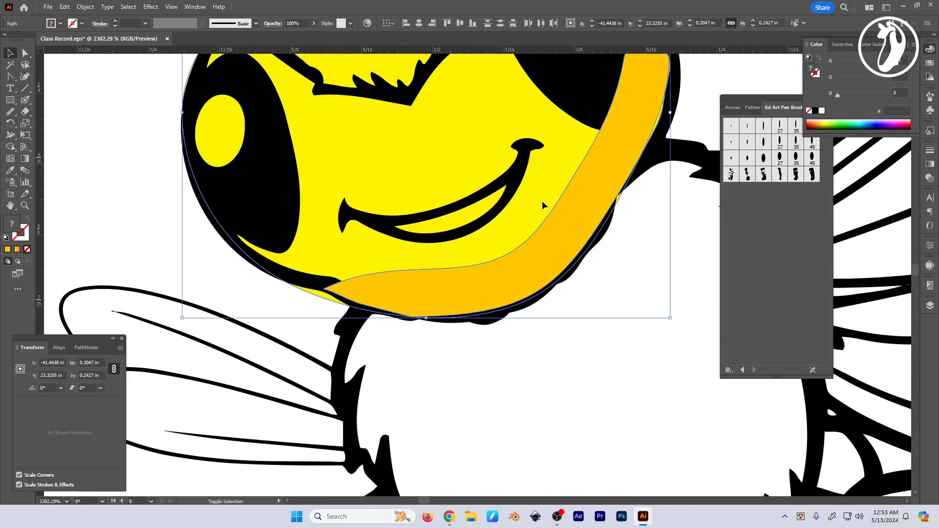
pyautogui.hotkey('ctrl', 'shift', '[')
pyautogui.click(587, 323)
# Step: Examine the shaded bee head and the whole illustration with the panels temporarily hidden
pyautogui.moveTo(601, 334); pyautogui.dragTo(455, 331)
pyautogui.moveTo(670, 318); pyautogui.dragTo(543, 318)
pyautogui.moveTo(581, 218)
pyautogui.mouseDown()
pyautogui.moveTo(575, 210)
pyautogui.moveTo(578, 229)
pyautogui.mouseUp()
pyautogui.moveTo(578, 230); pyautogui.dragTo(493, 168)
pyautogui.moveTo(493, 168); pyautogui.dragTo(468, 163)
pyautogui.press('Tab')
pyautogui.moveTo(570, 354)
pyautogui.mouseDown()
pyautogui.moveTo(551, 354)
pyautogui.moveTo(546, 365)
pyautogui.mouseUp()
pyautogui.press('Tab')
pyautogui.click(785, 100)
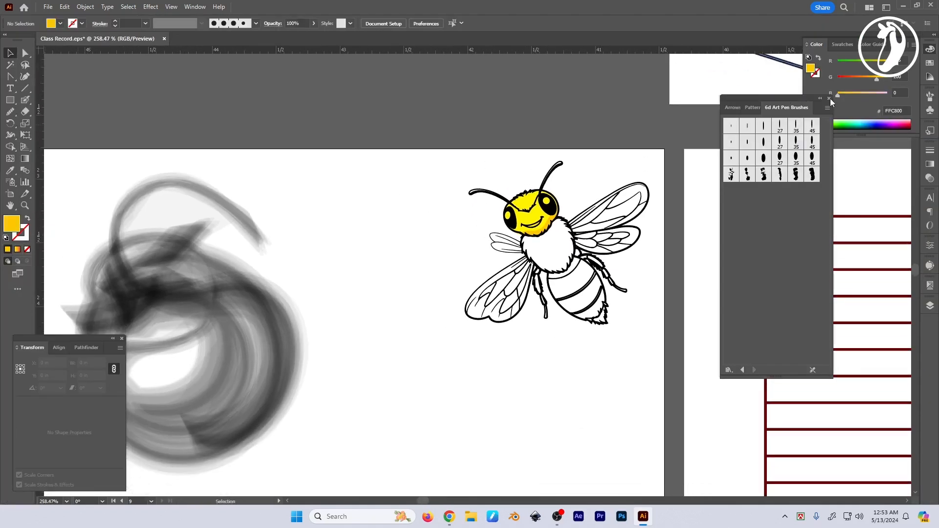
# Step: Close the 6d Art Pen Brushes library and switch from the Blob Brush to the Paintbrush tool
pyautogui.click(828, 99)
pyautogui.scroll(-4, 591, 300)
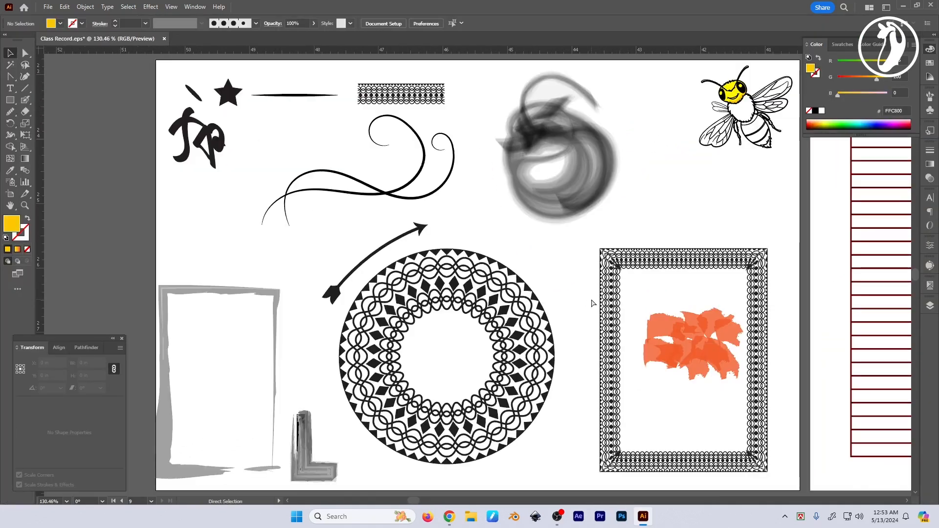
pyautogui.moveTo(591, 294); pyautogui.dragTo(578, 295)
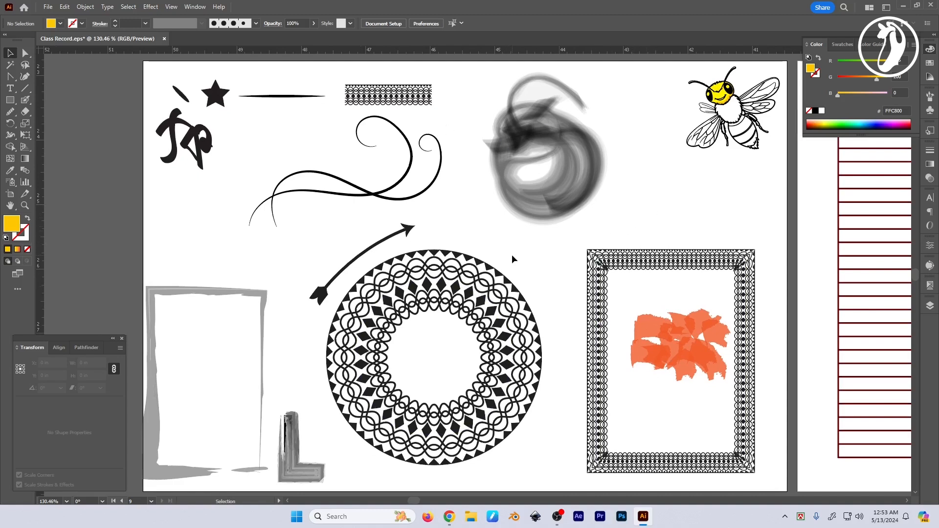
pyautogui.click(25, 100)
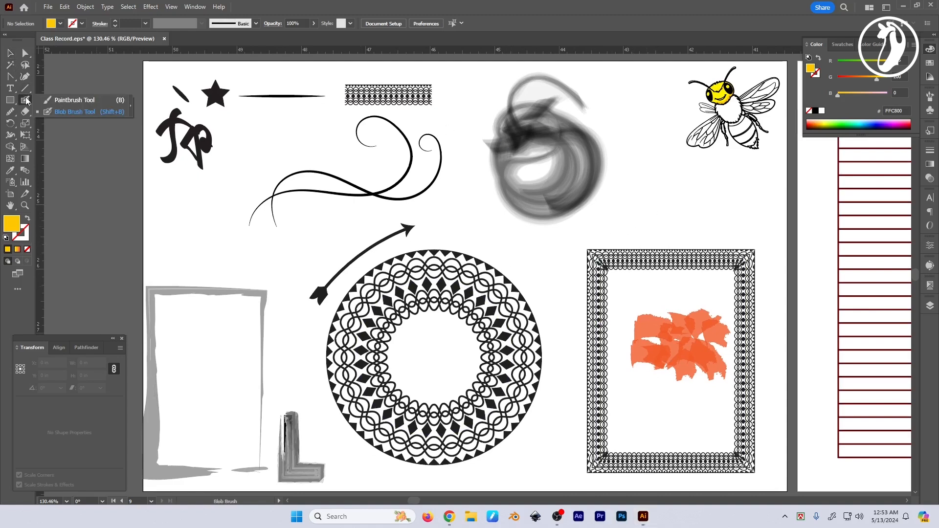
pyautogui.click(67, 101)
# Step: Select the curved arrow stroke above the circular lace pattern and move it slightly down and to the right
pyautogui.click(10, 52)
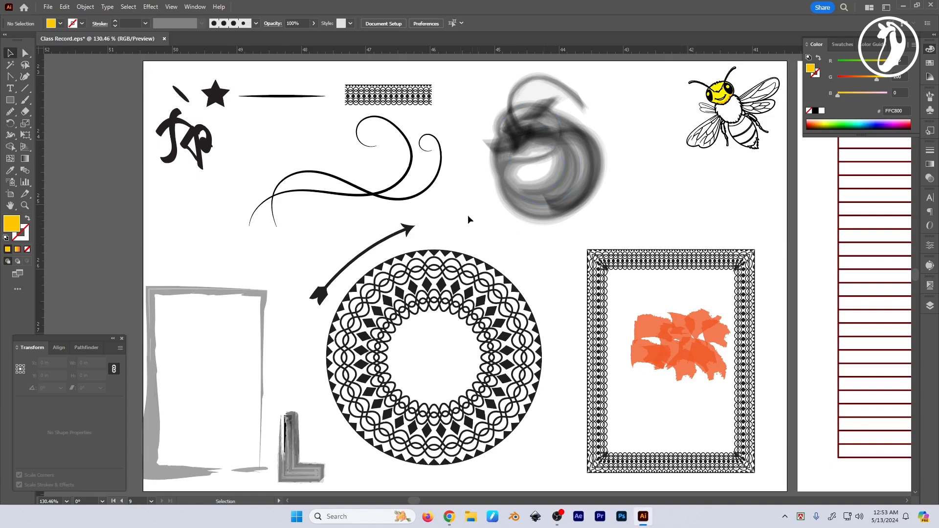
pyautogui.click(411, 230)
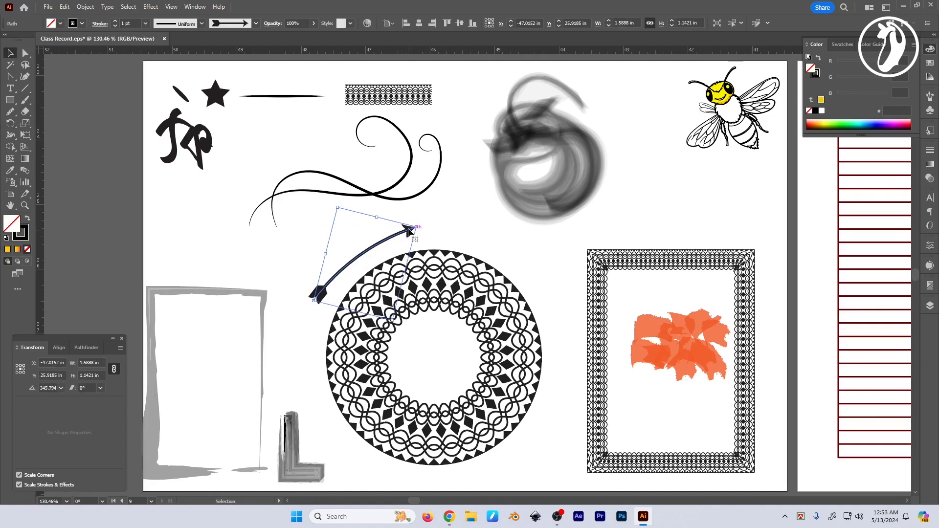
pyautogui.moveTo(407, 228); pyautogui.dragTo(410, 233)
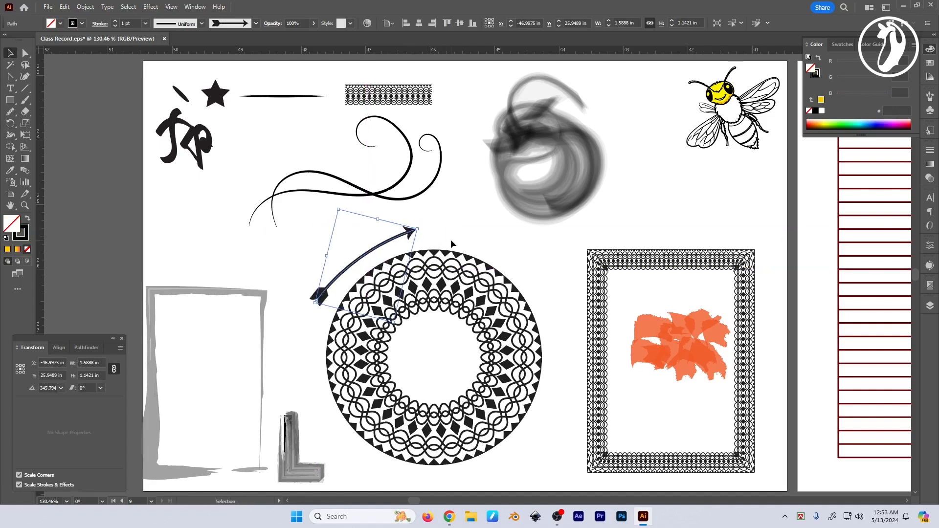